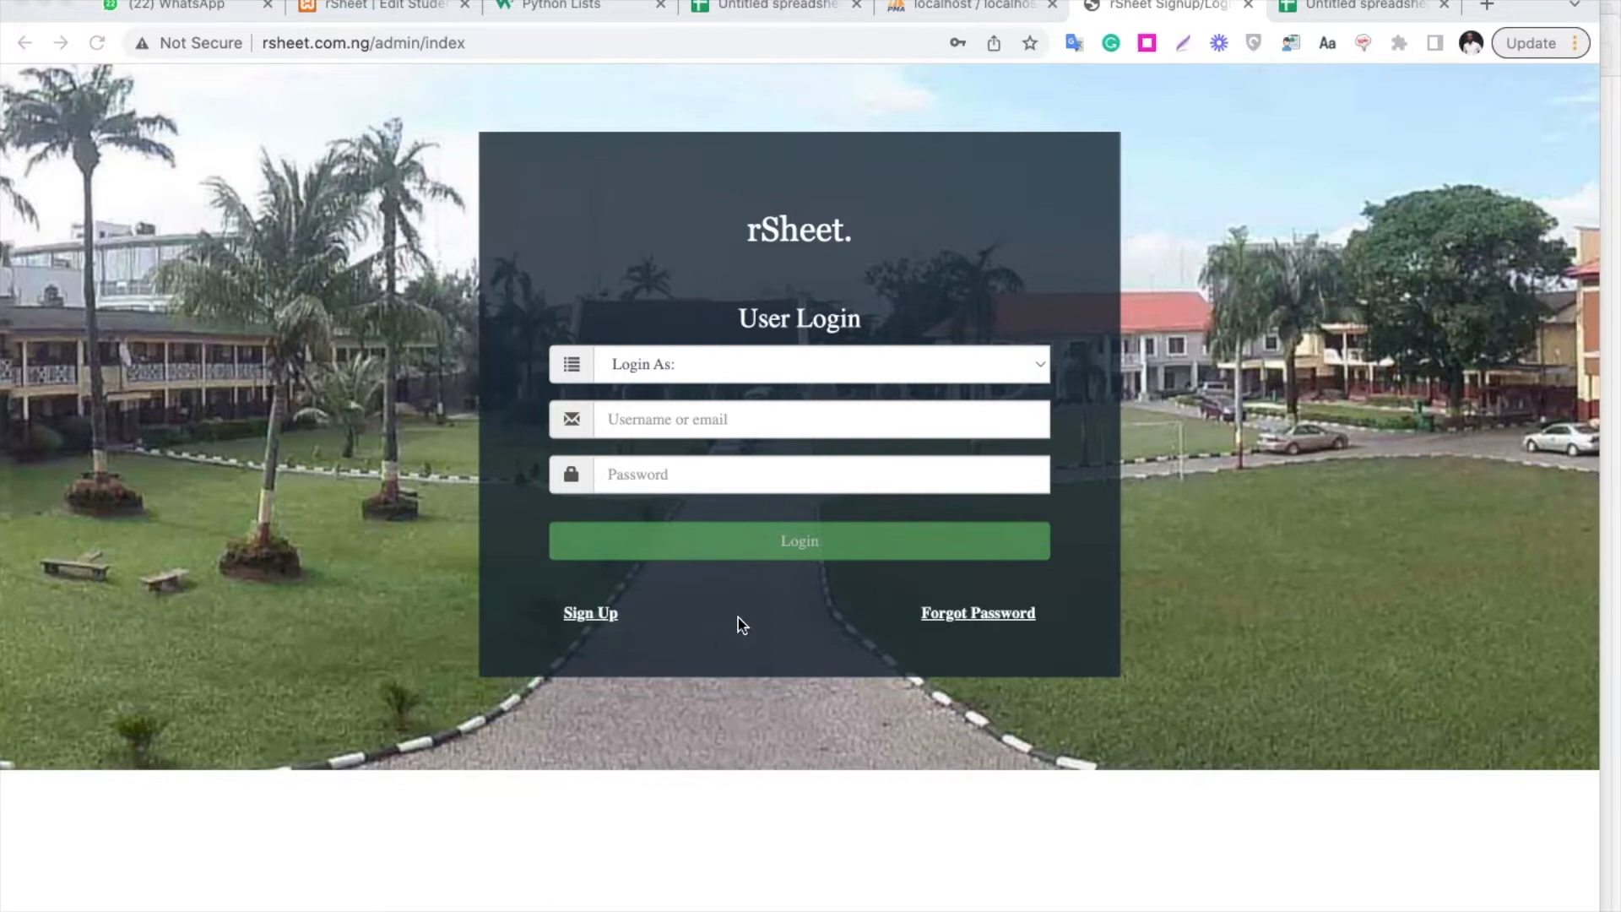
Open the school sign-up form and choose An Administrator as the role
left_click(592, 614)
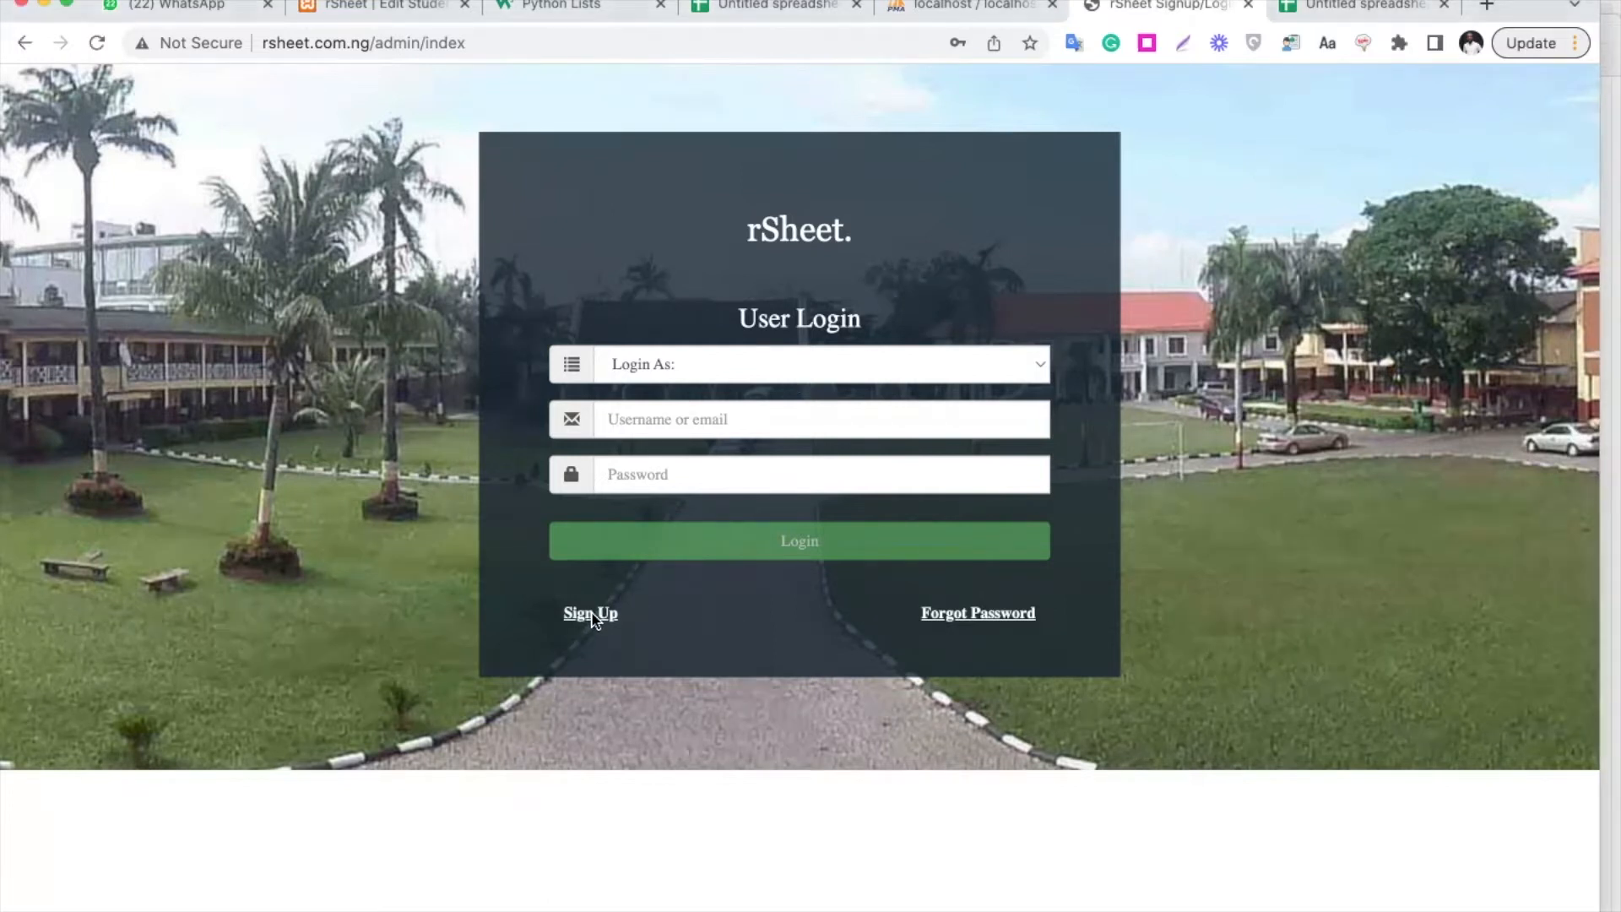
left_click(593, 616)
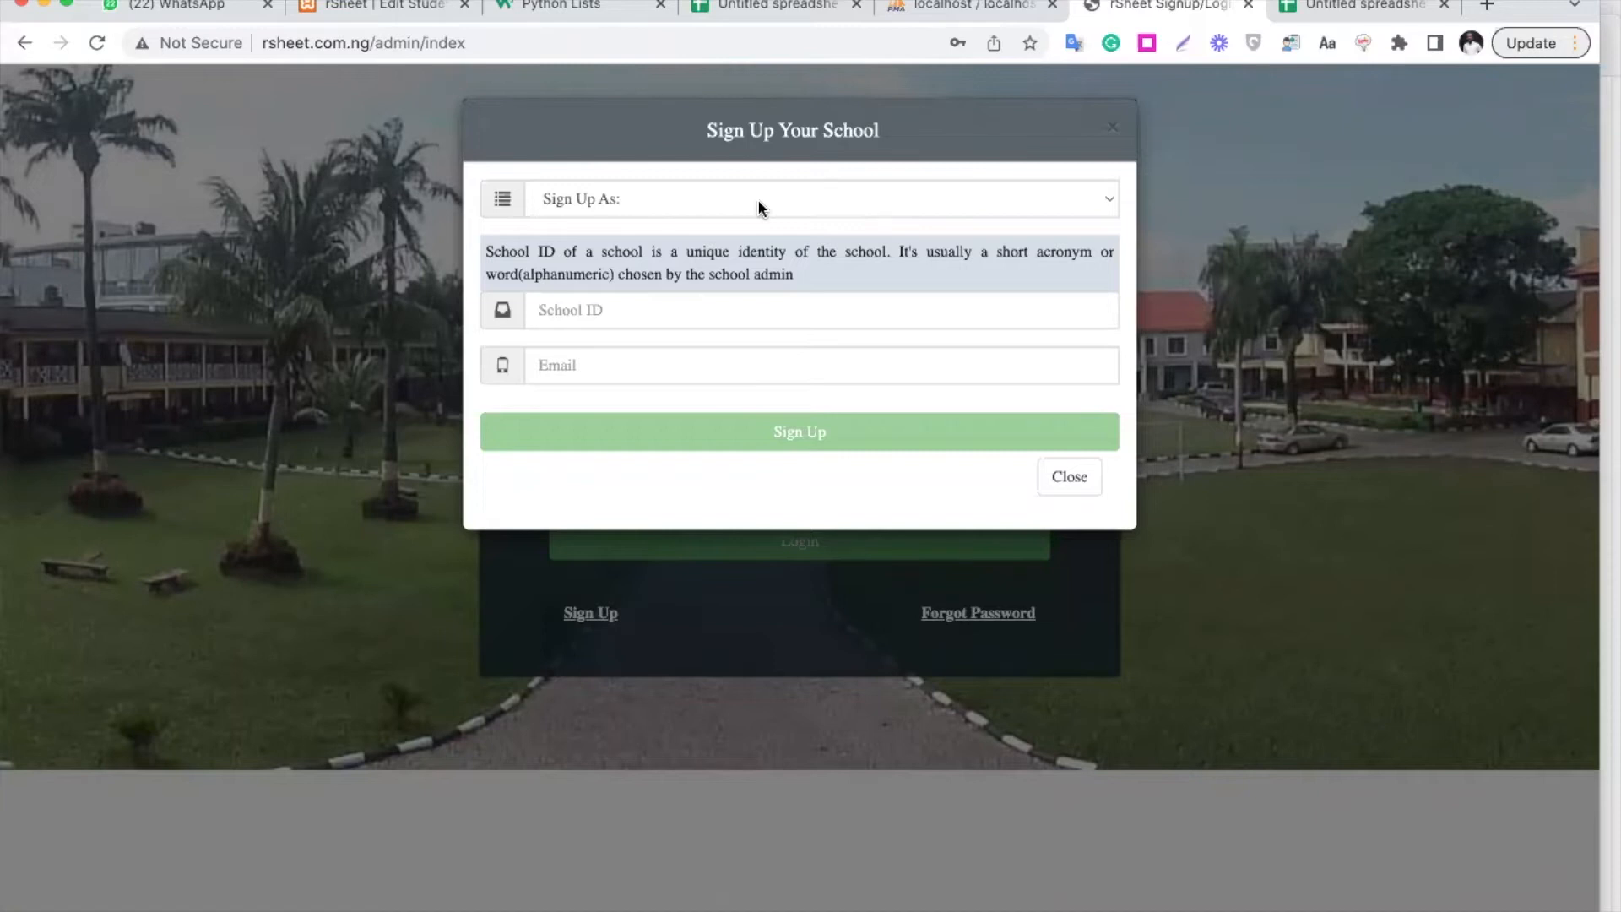
left_click(758, 205)
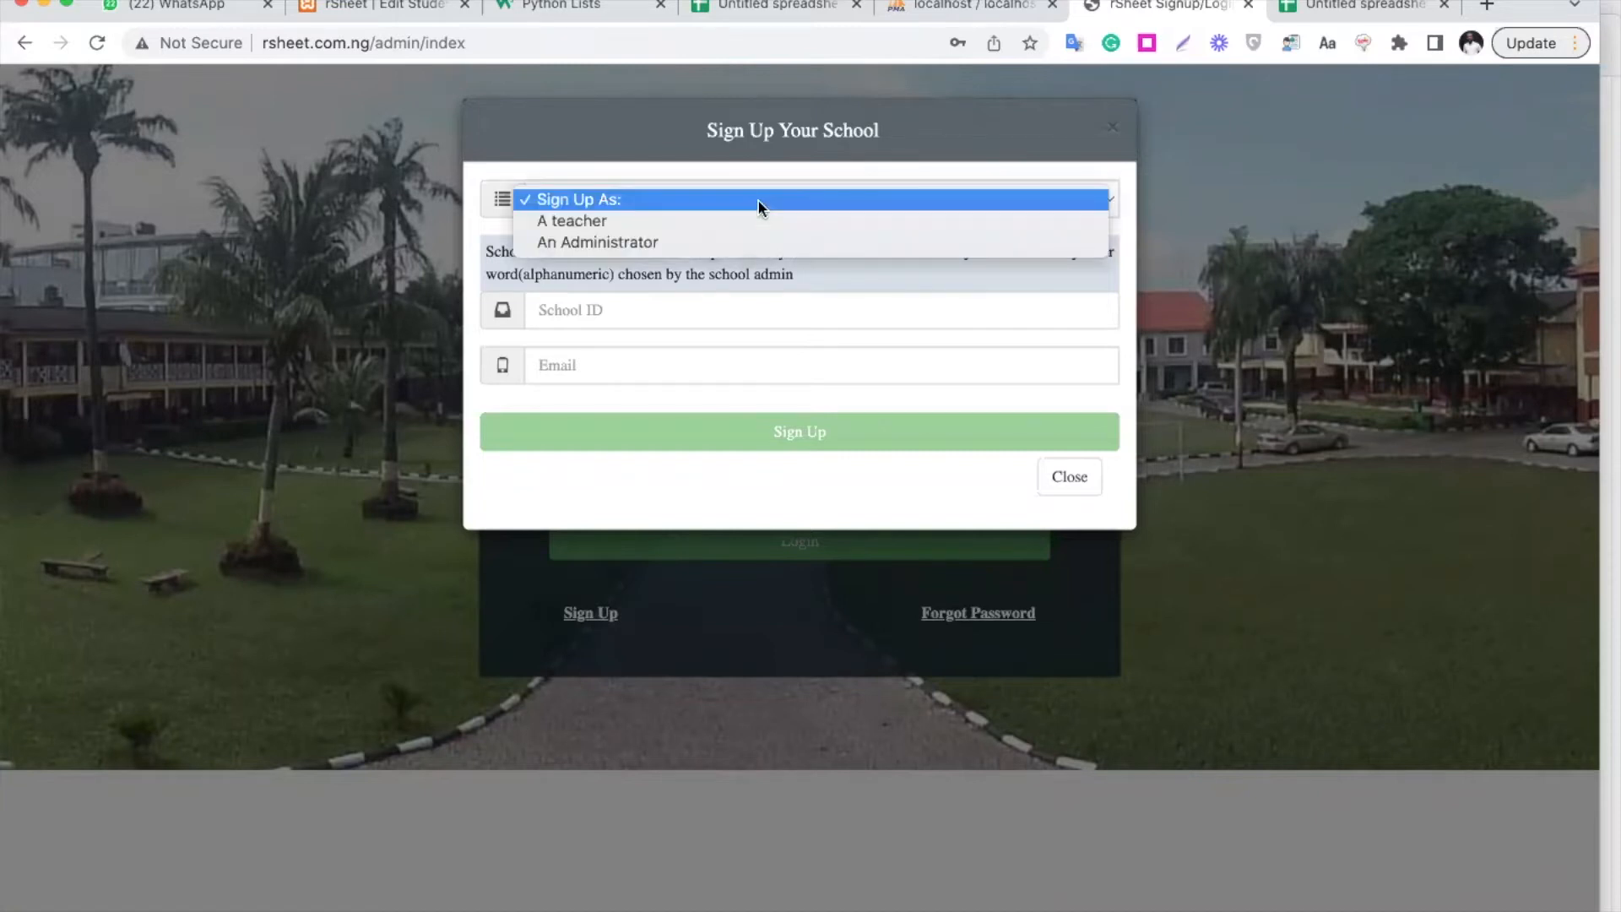
left_click(720, 241)
Enter School ID 'bright', the administrator's e-mail, username 'bright' and a password
left_click(606, 310)
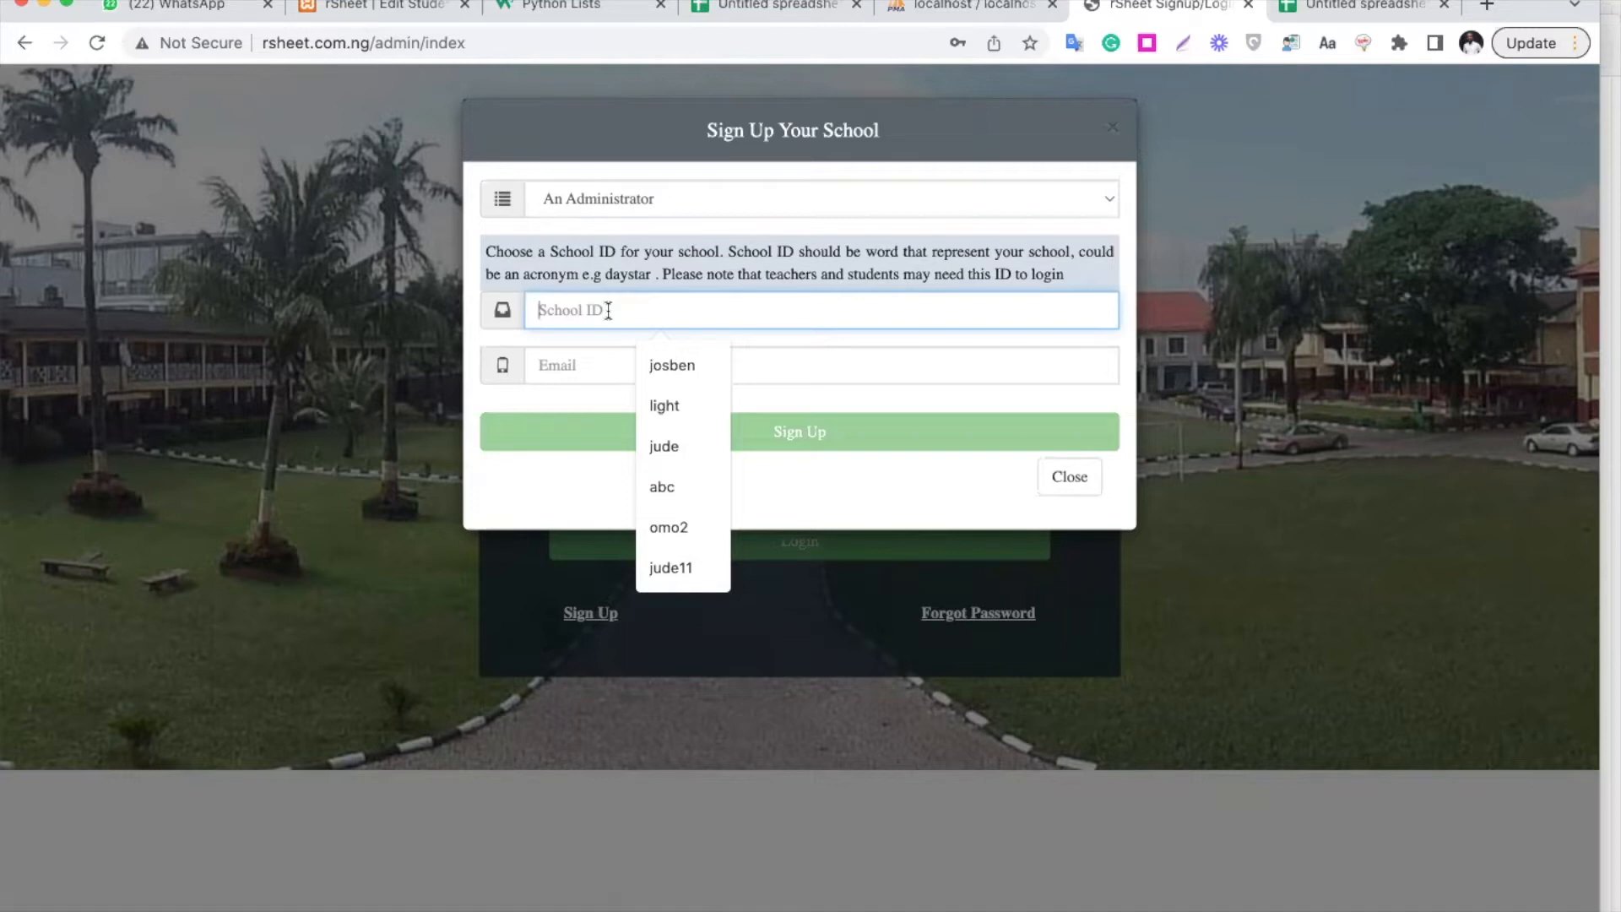
type("bright")
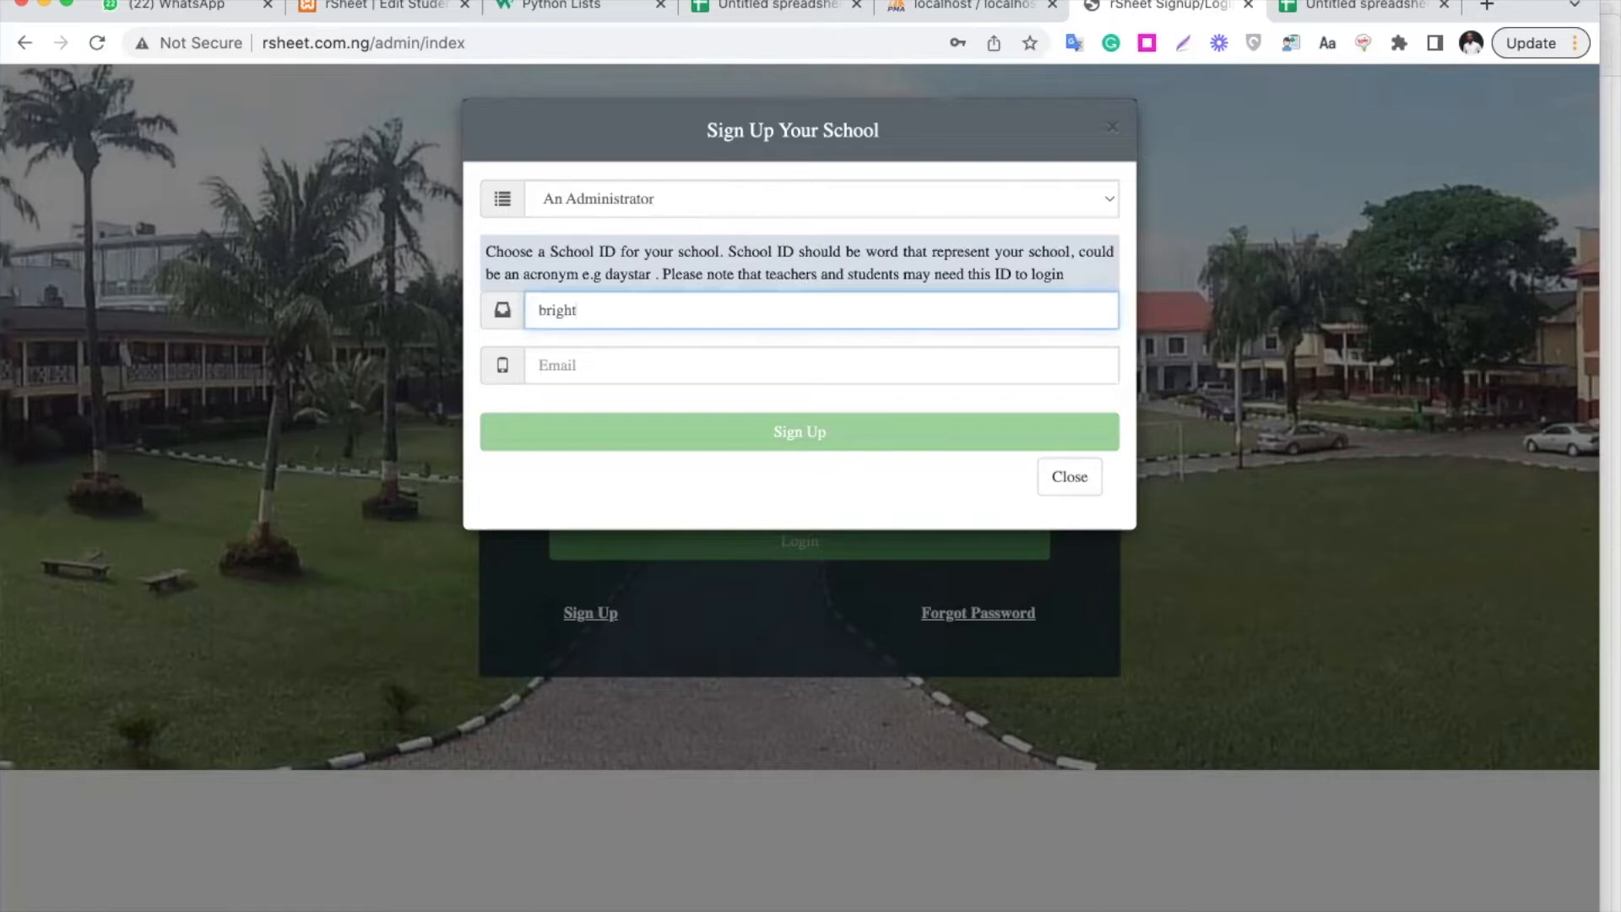
left_click(633, 378)
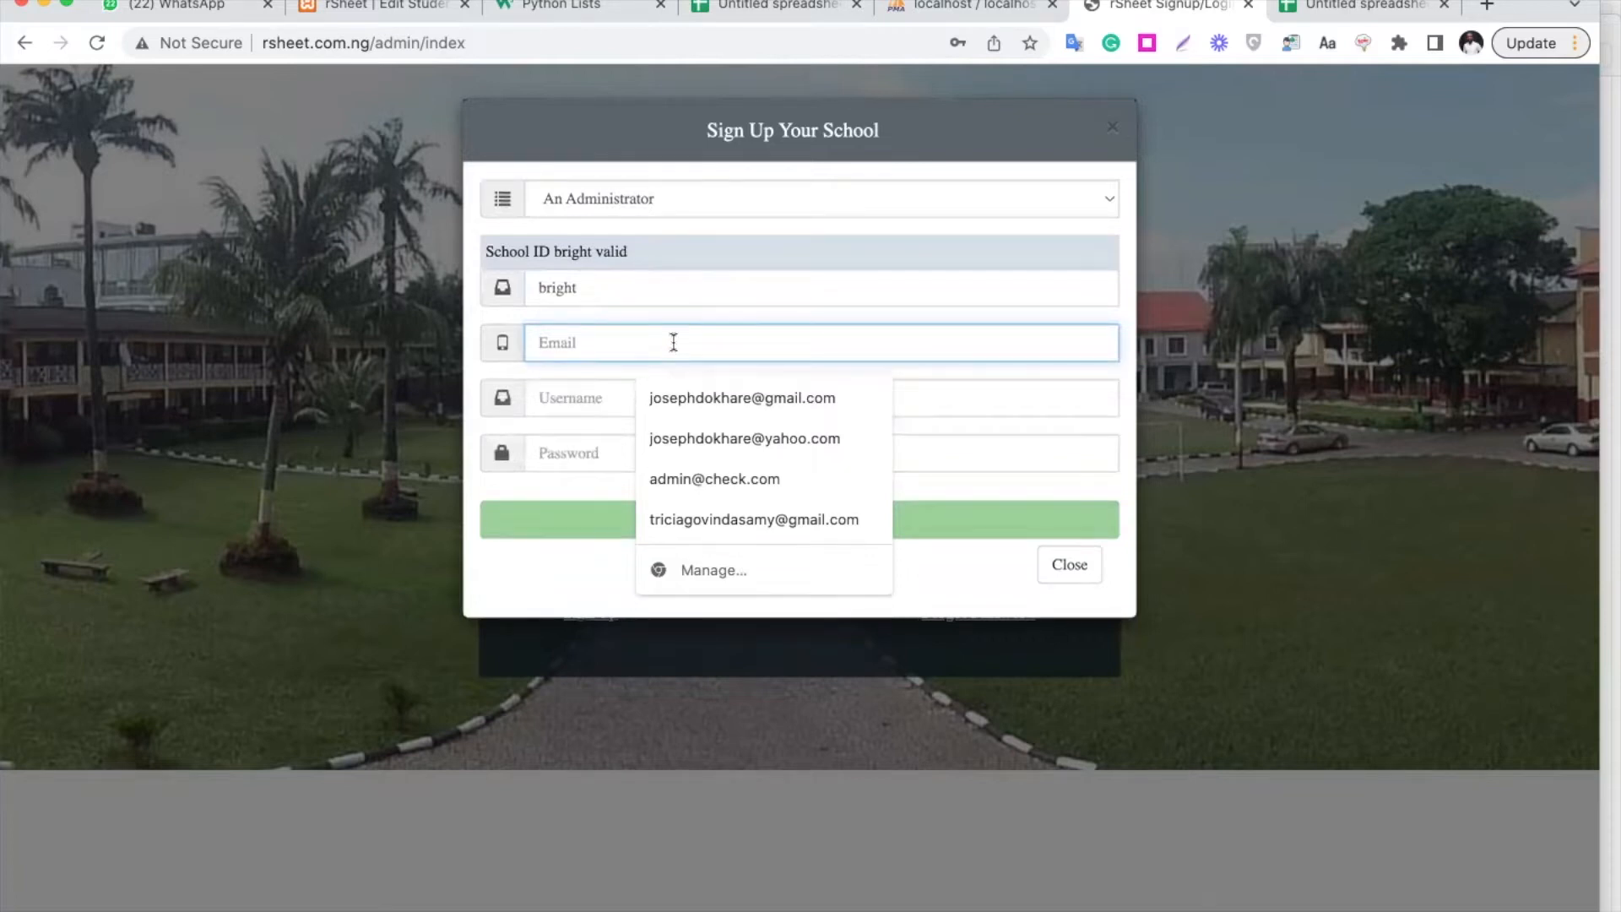
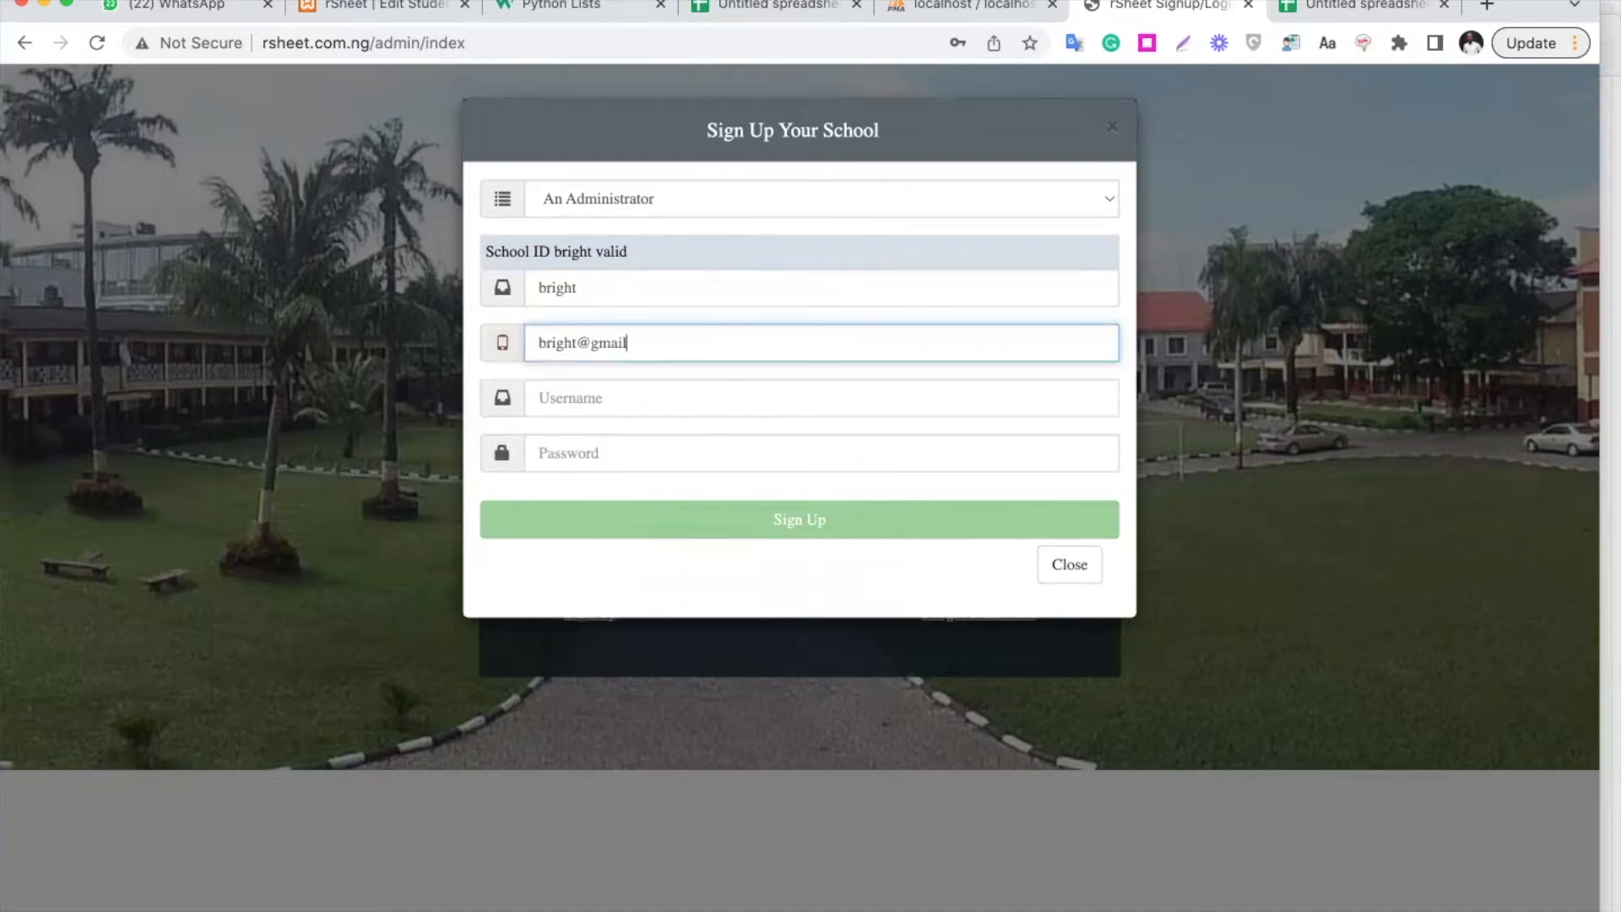
left_click(655, 395)
type("bright")
key("Tab")
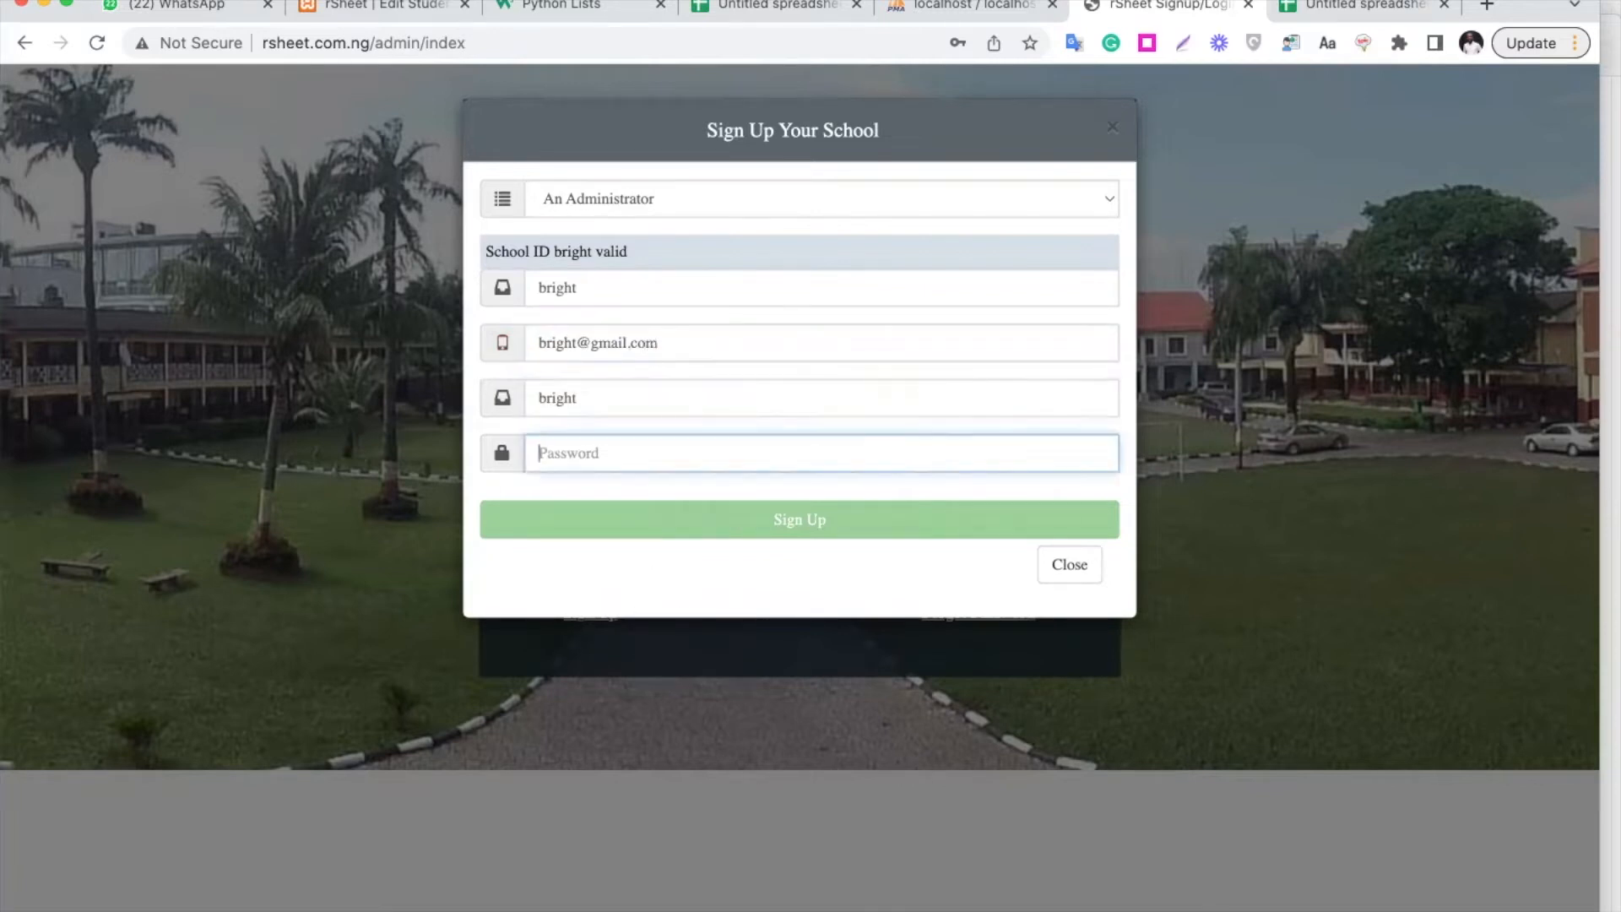
type("cccccc")
Submit the sign-up, dismiss the success alert, and pick An Administrator to log in as
left_click(749, 528)
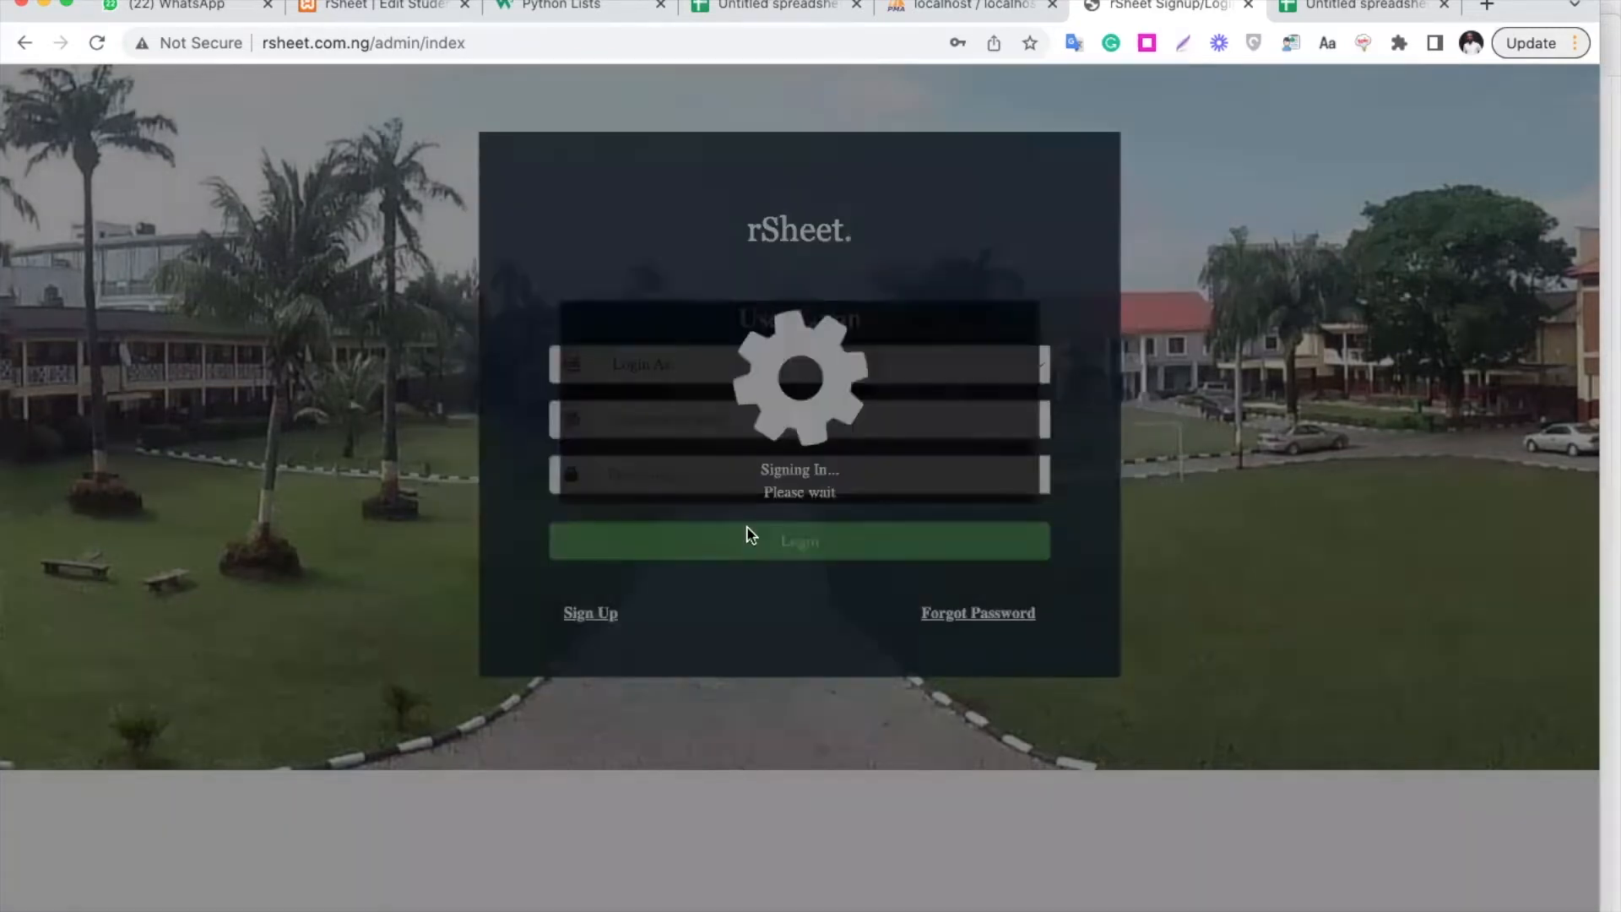
left_click(789, 644)
left_click(732, 375)
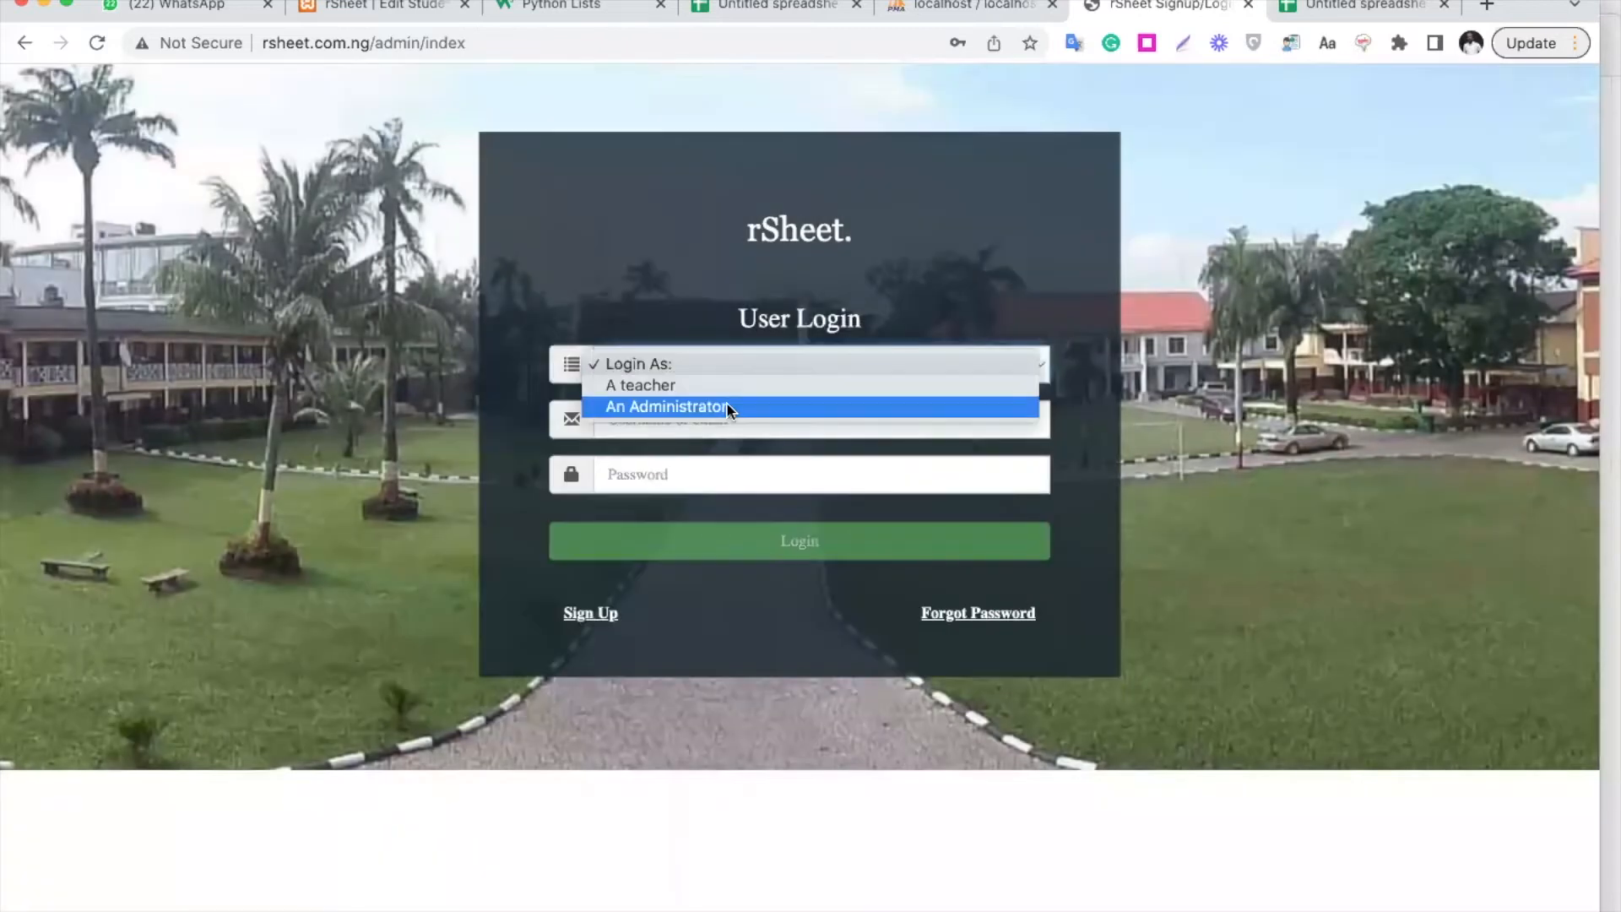
left_click(718, 408)
Log in with username 'bright' and the 6-character account password
left_click(687, 407)
type("bright")
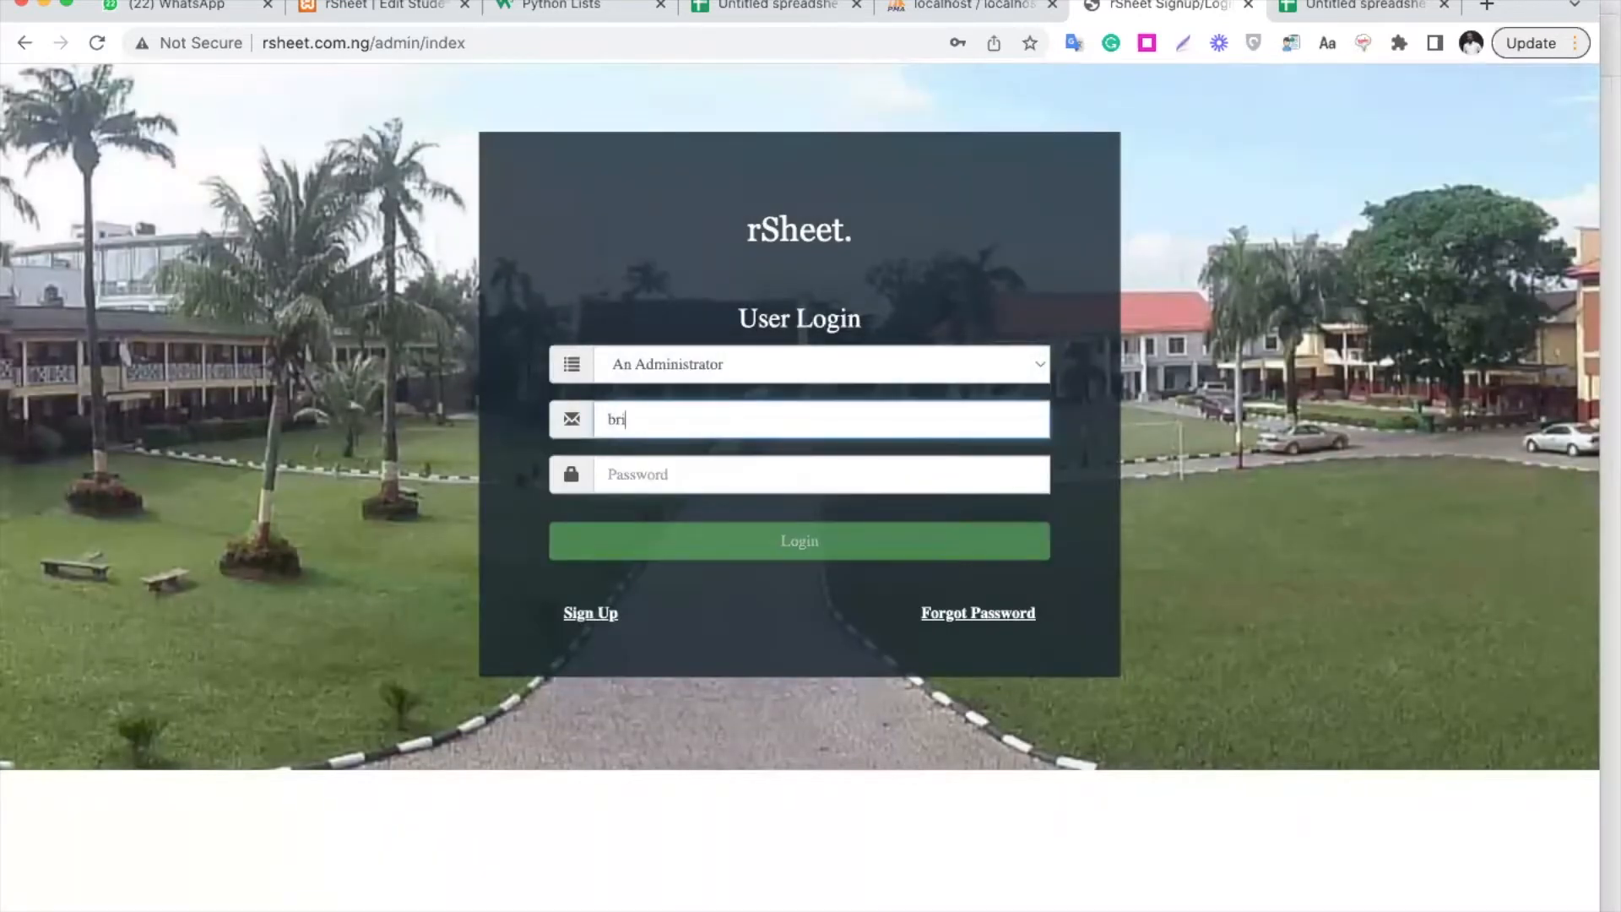
key("Tab")
type("123")
key("BackSpace")
key("BackSpace")
key("BackSpace")
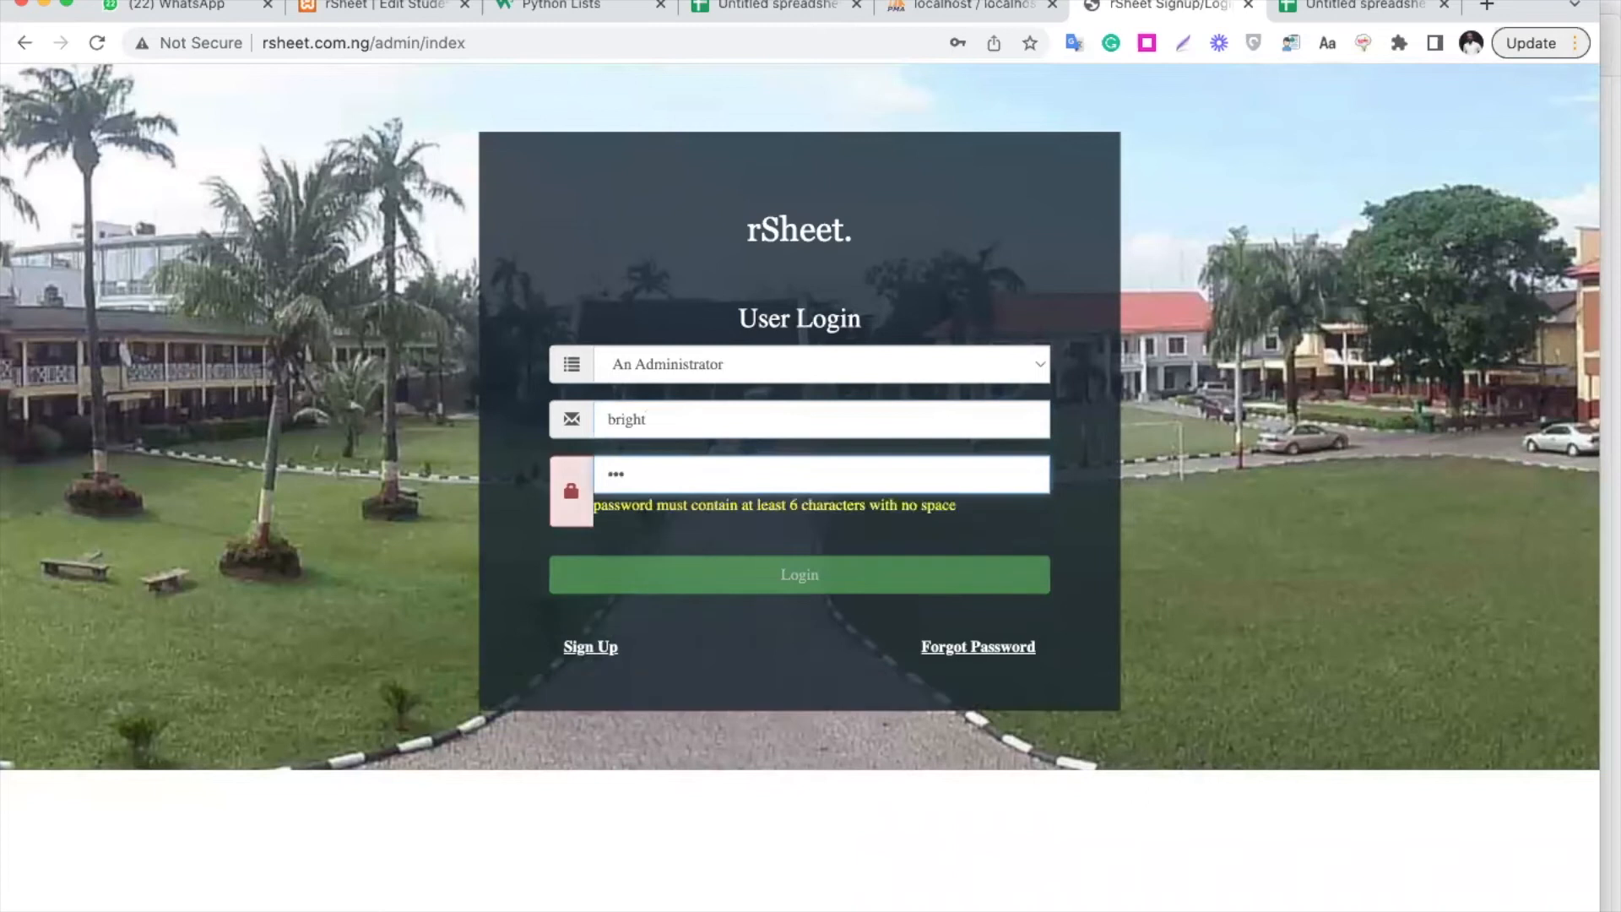
type("123456")
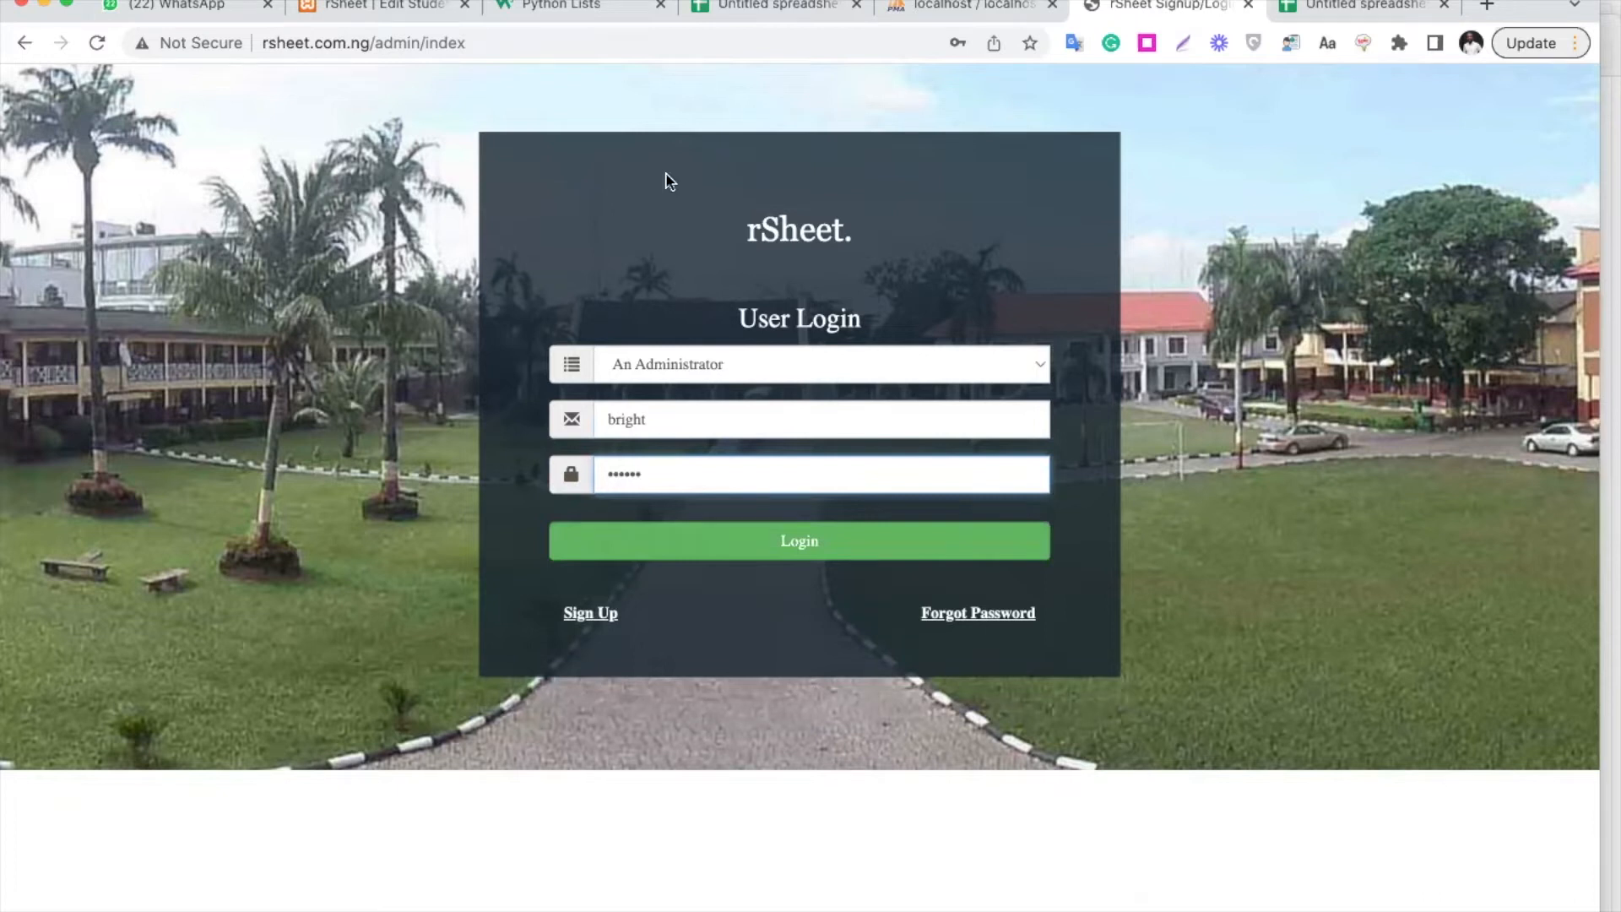
left_click(803, 542)
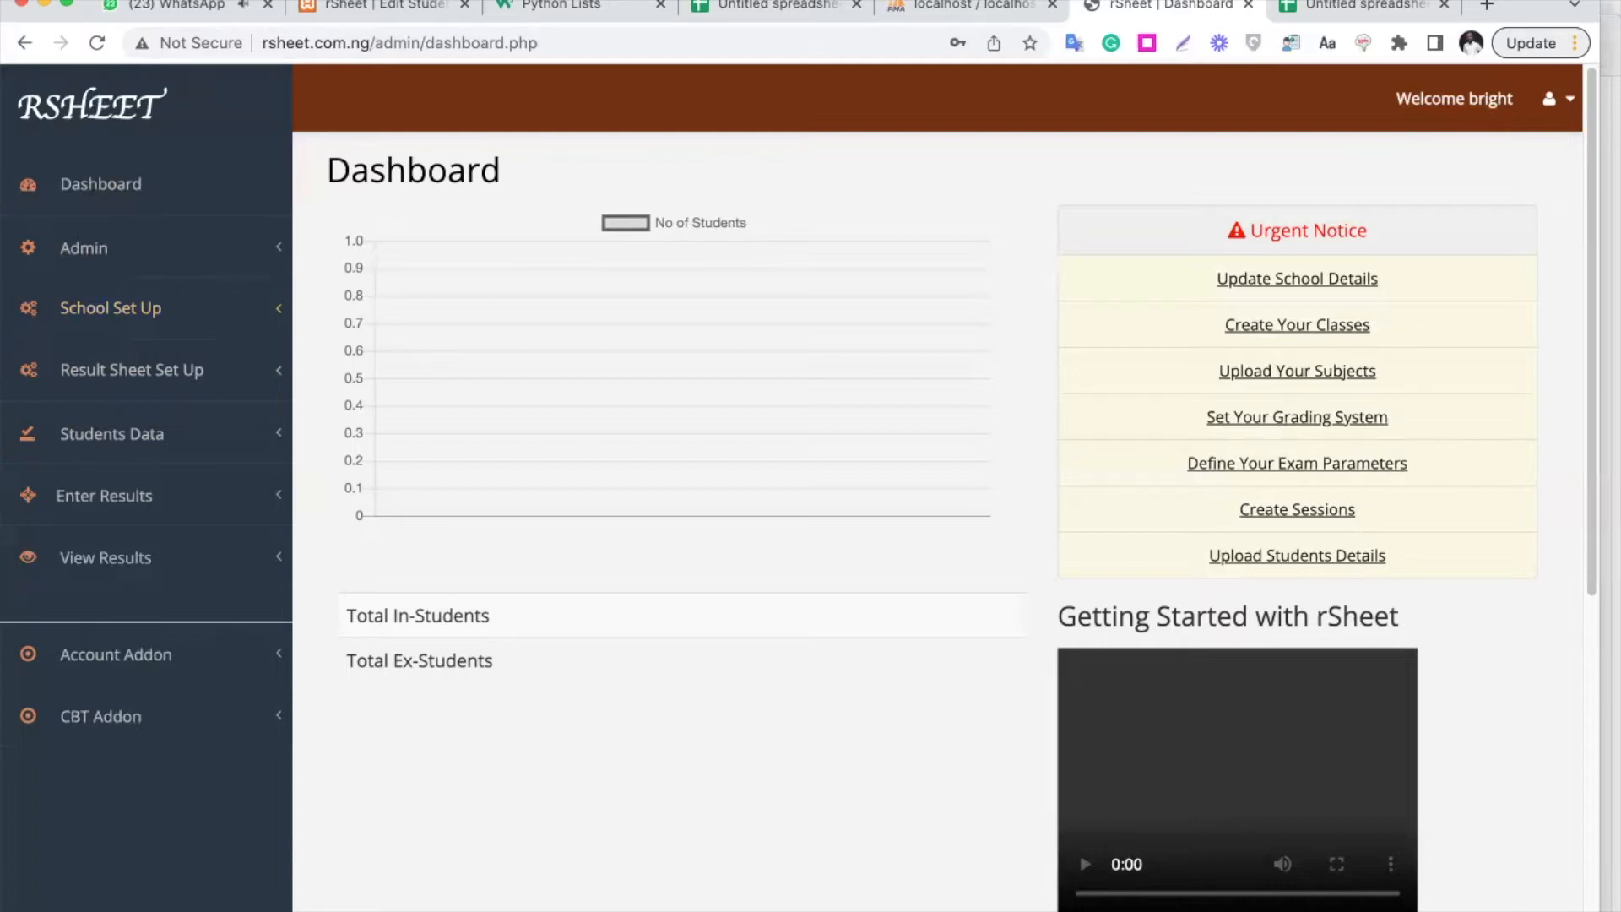
Close the WhatsApp tab and expand School Set Up and Result Sheet Set Up in the sidebar
left_click(265, 10)
left_click(149, 325)
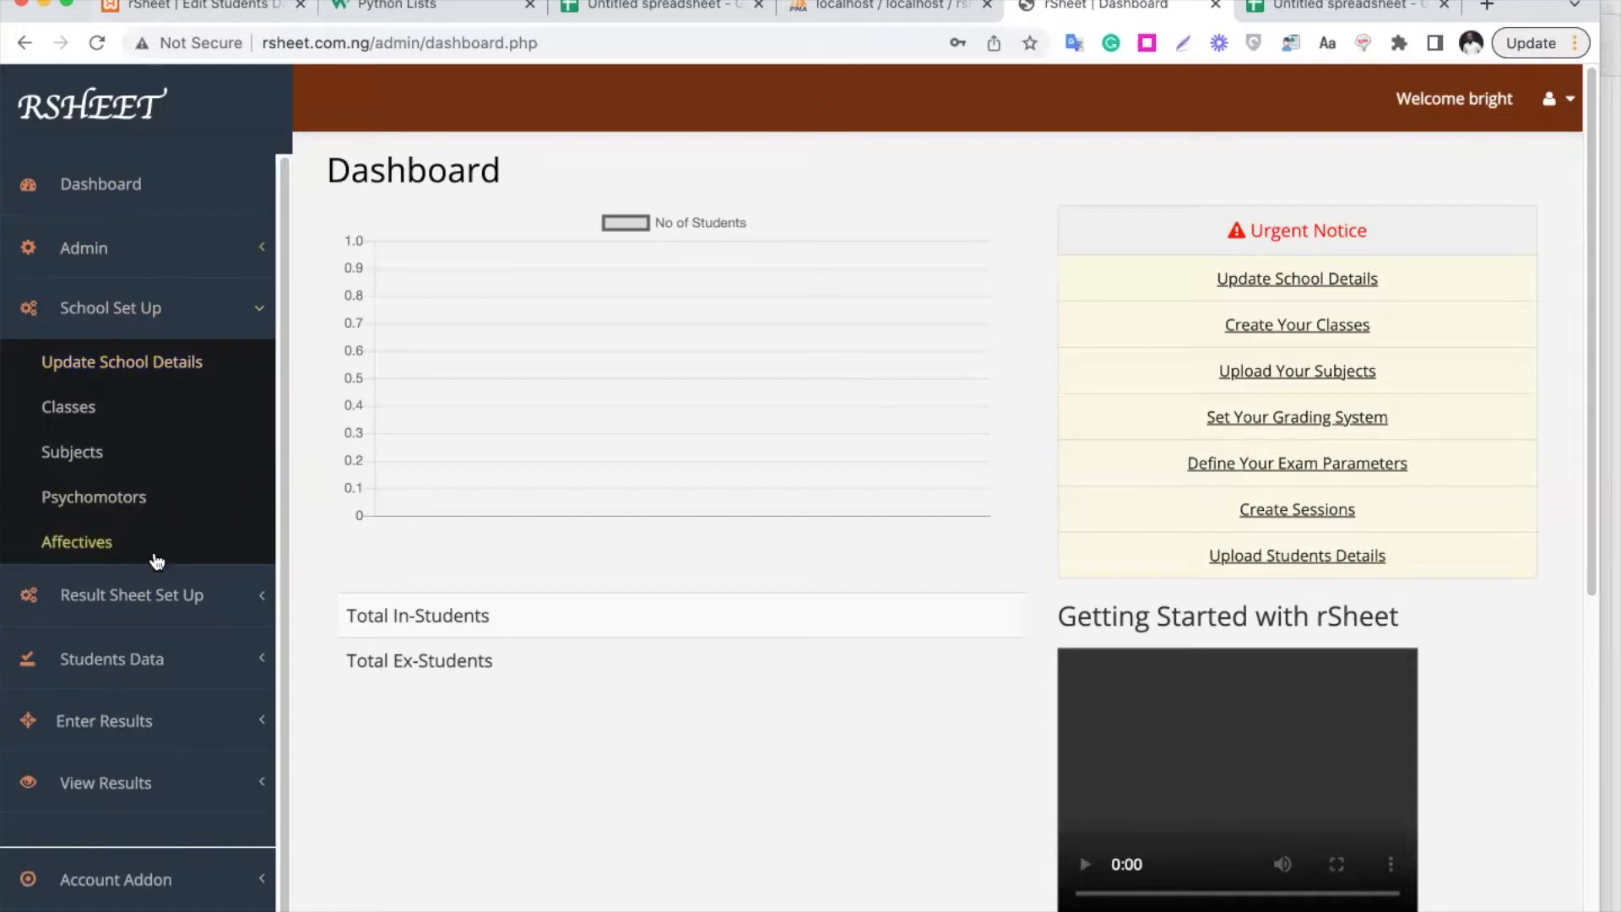
left_click(163, 593)
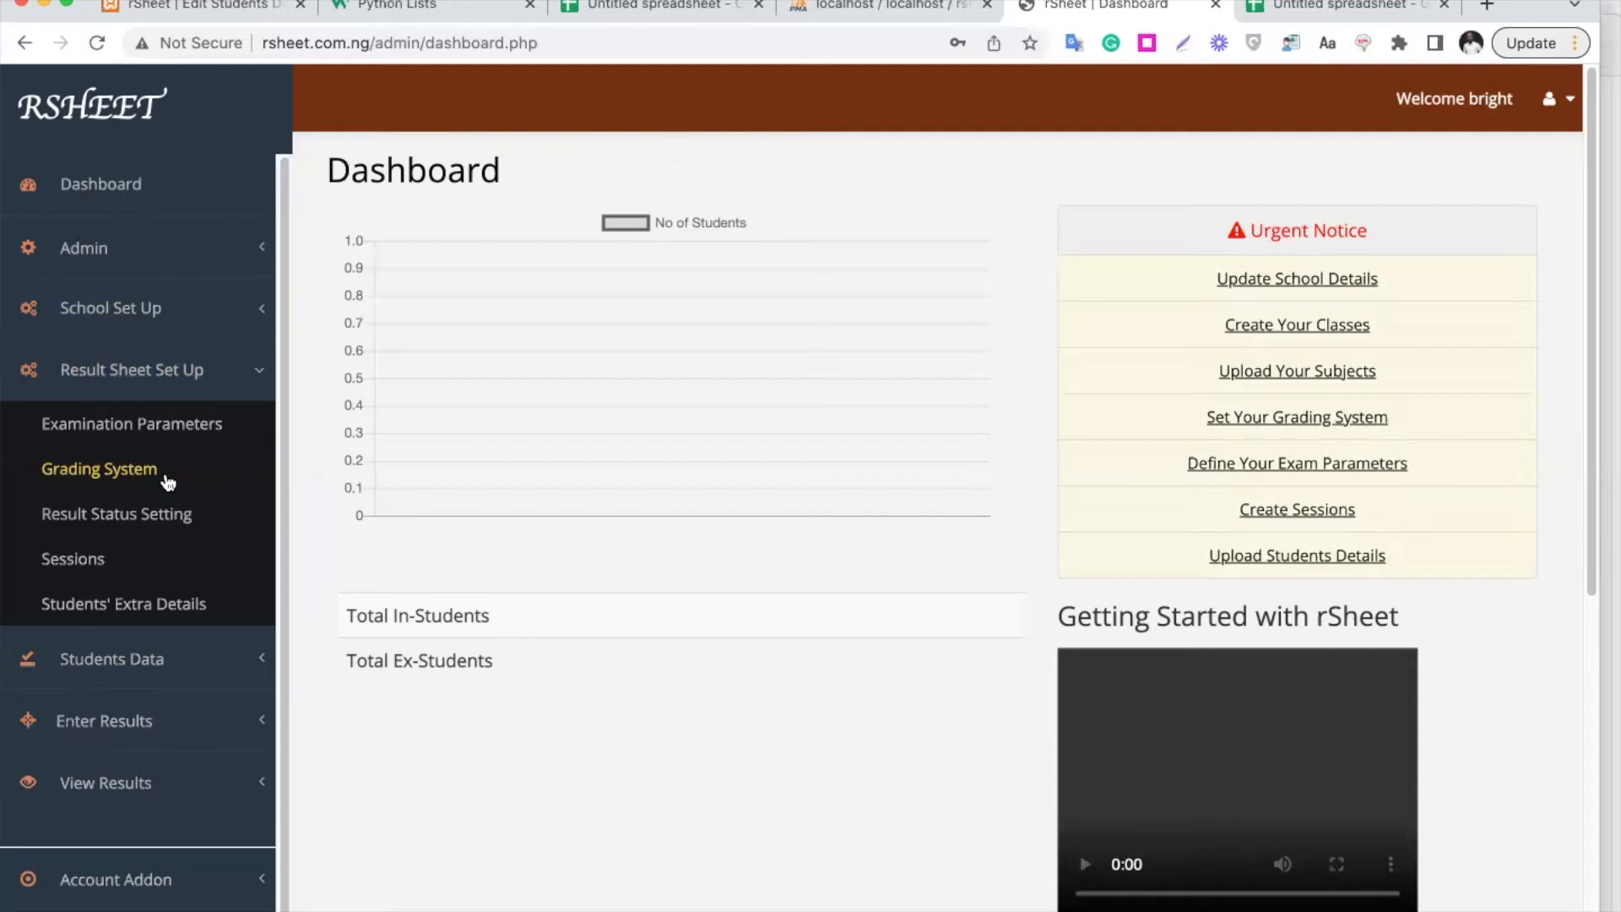
left_click(172, 321)
On Update School Details, enter school name BRIGHT ACADEMY and the school's address
left_click(142, 375)
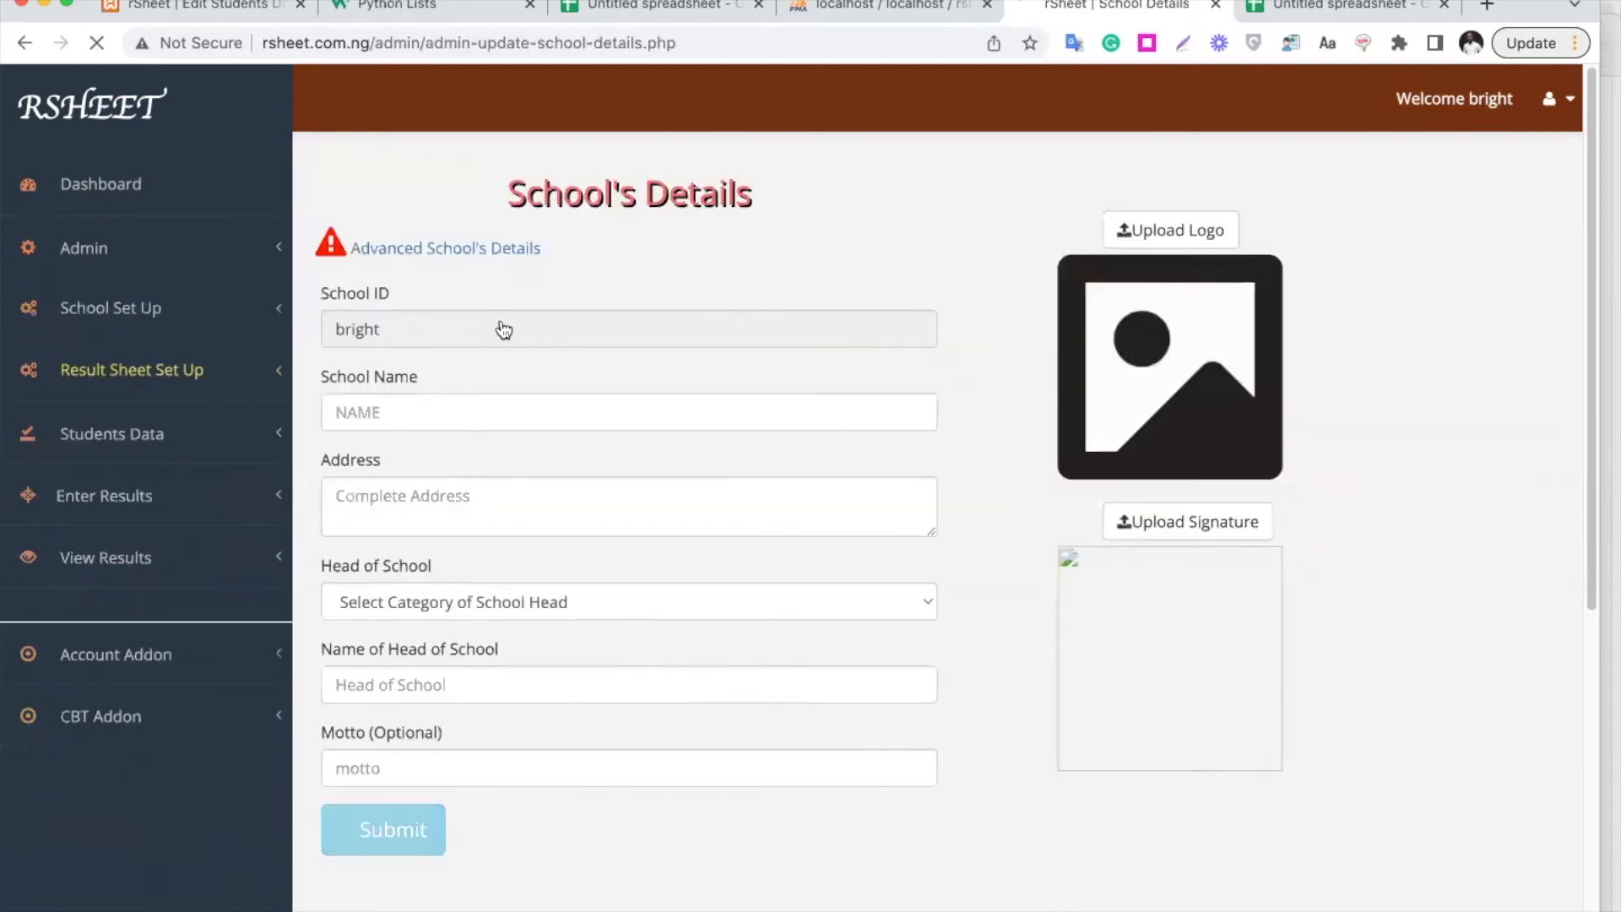
left_click(460, 414)
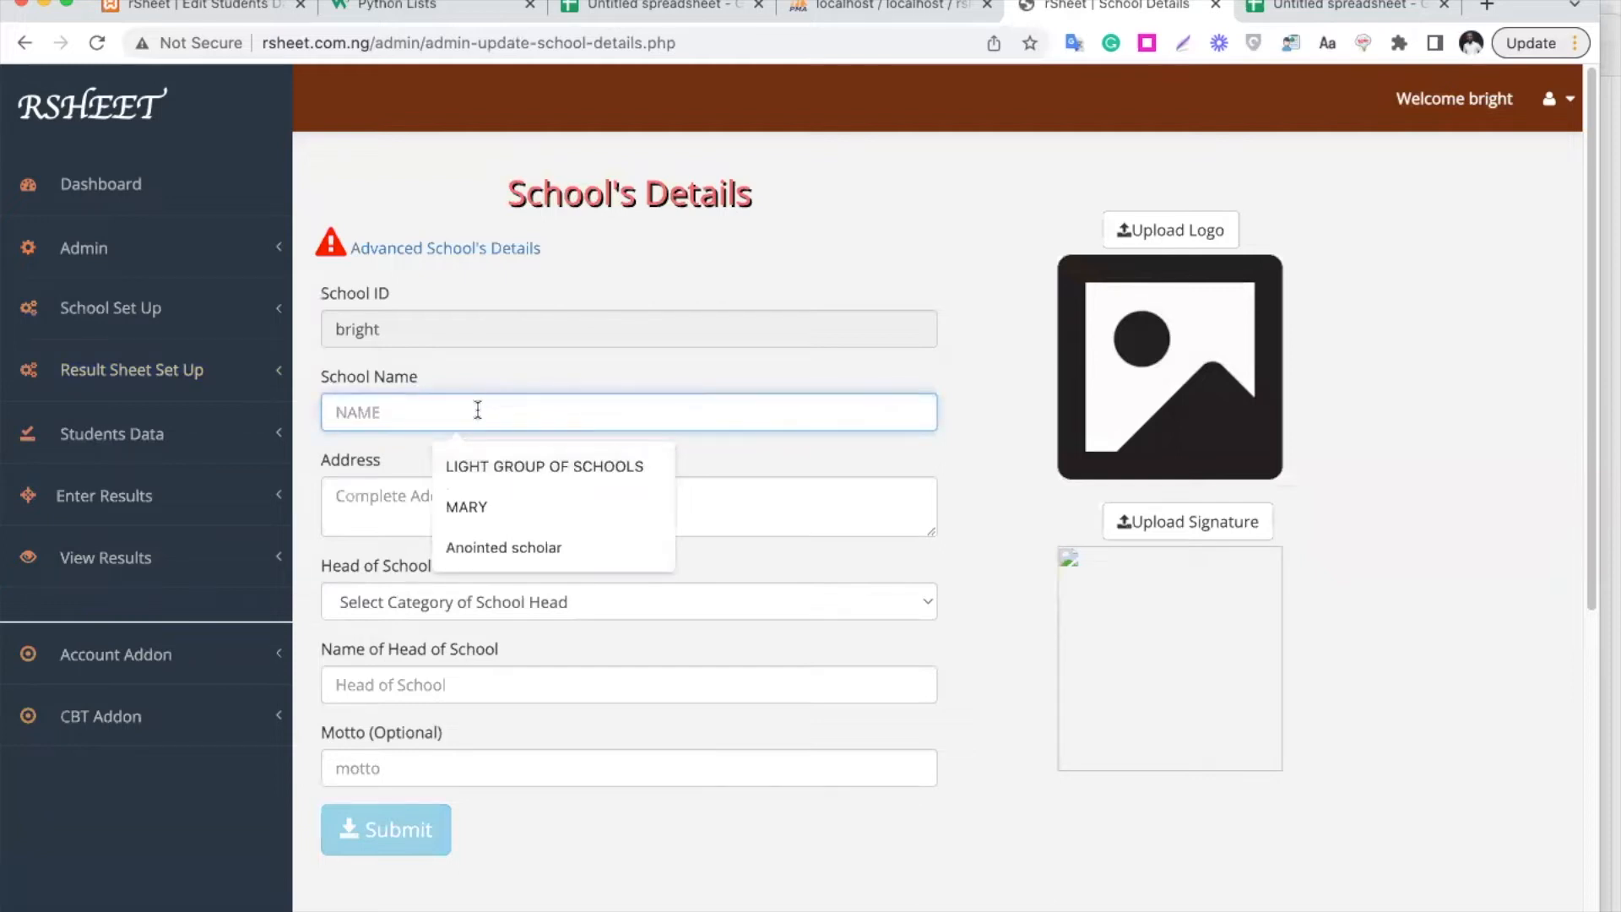
type("BRIGHT ACADEMY")
left_click(494, 485)
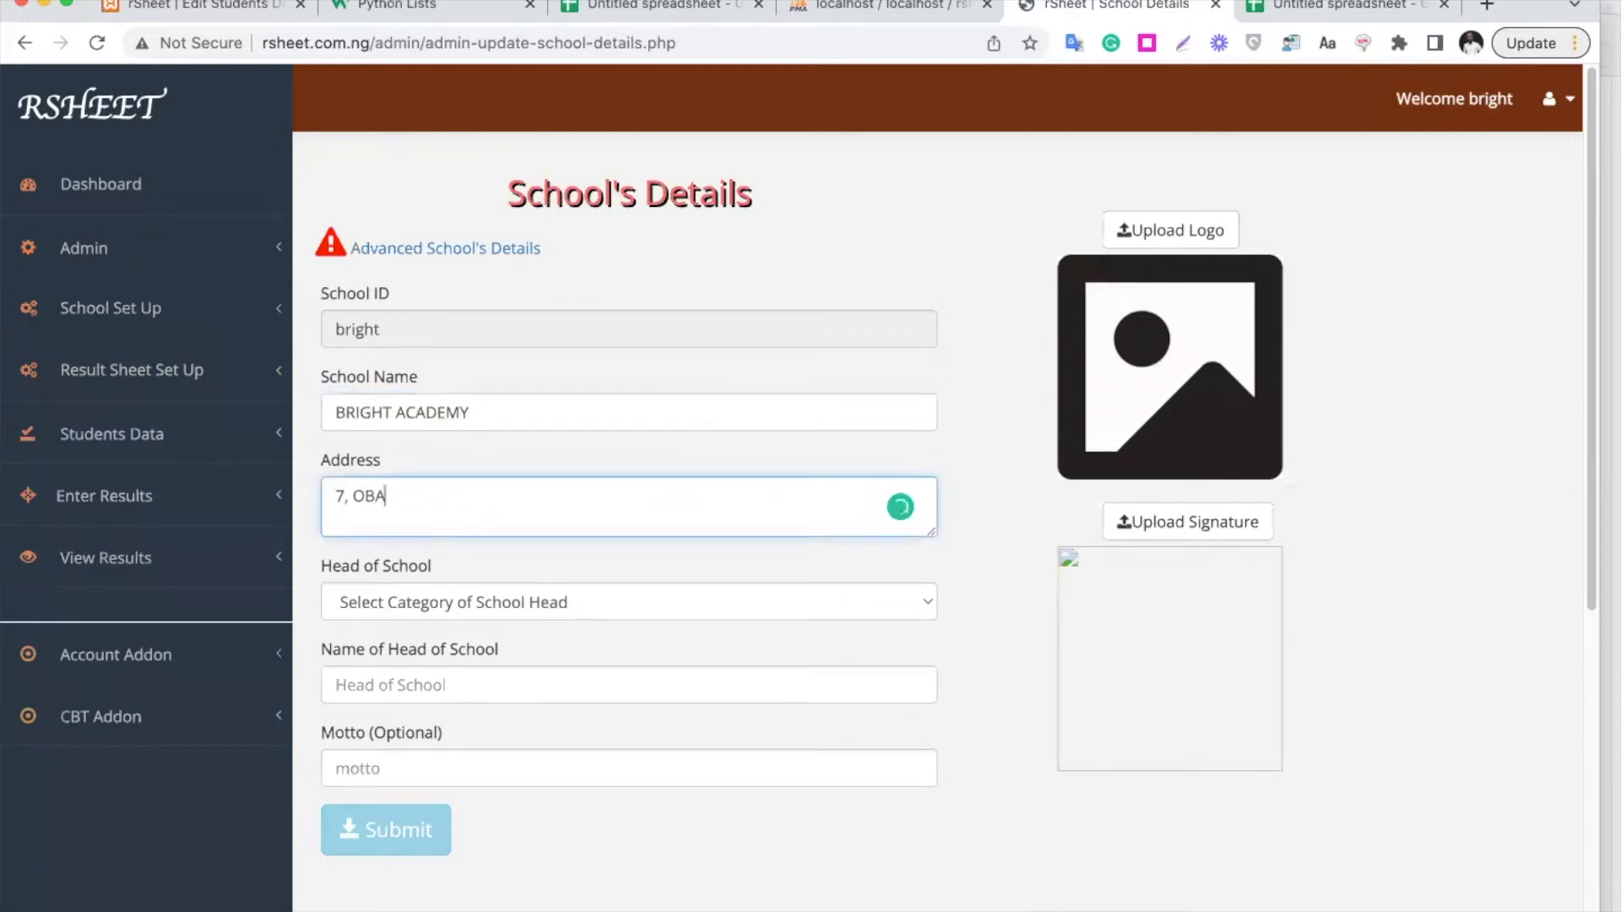
Set head of school to Principal with the head's name, motto KNOWLEGE IS POWER, and start the logo upload
left_click(550, 605)
left_click(508, 624)
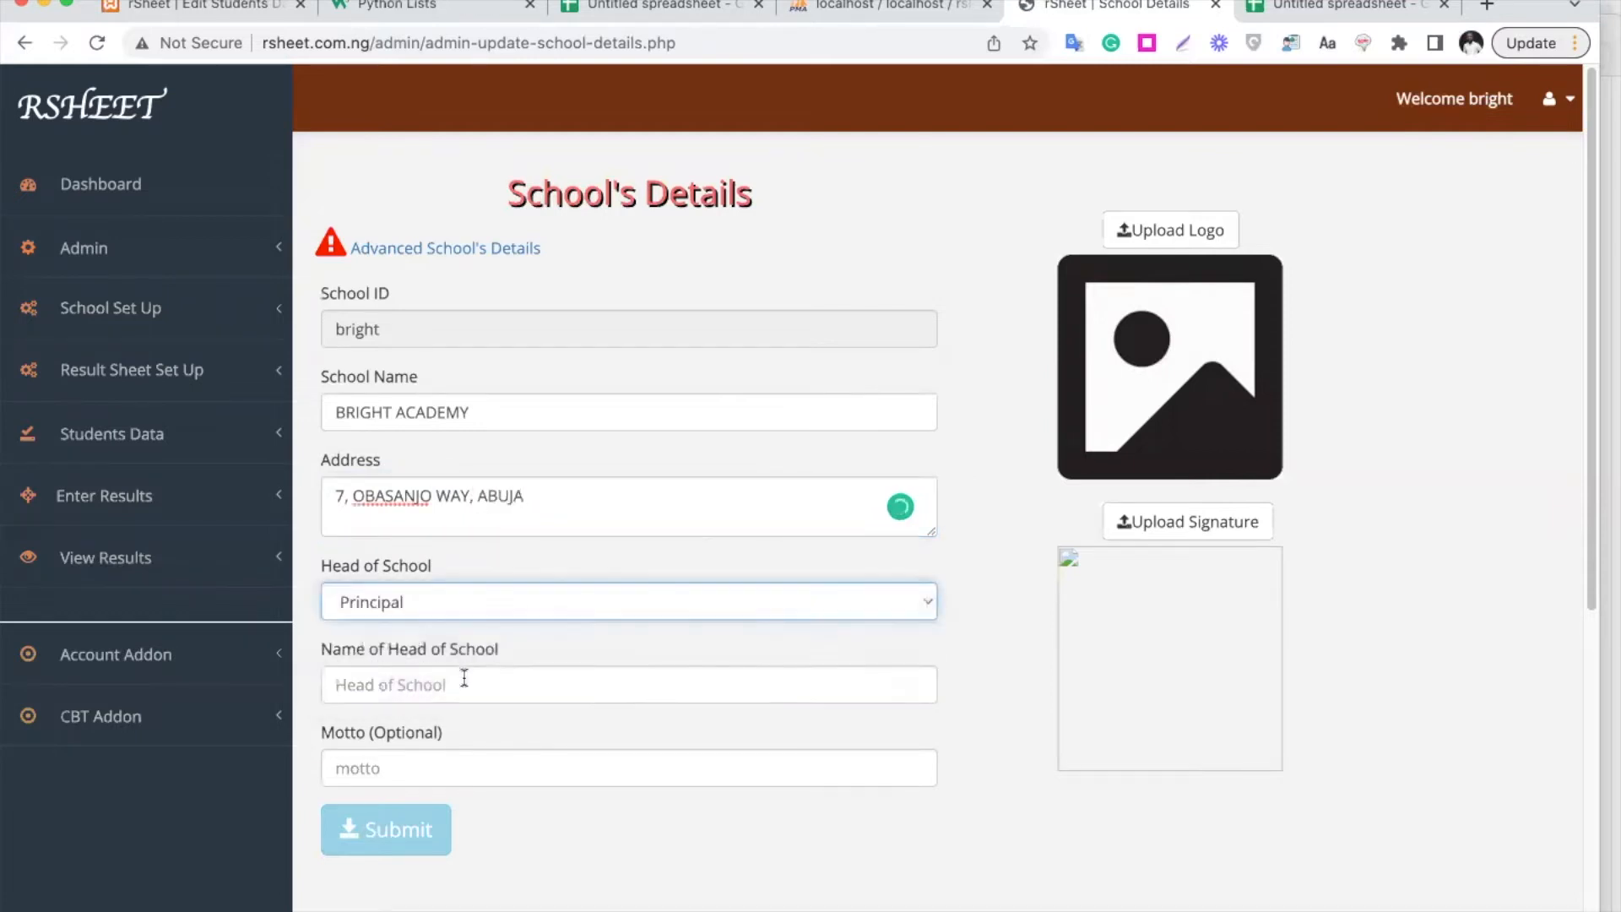
left_click(464, 679)
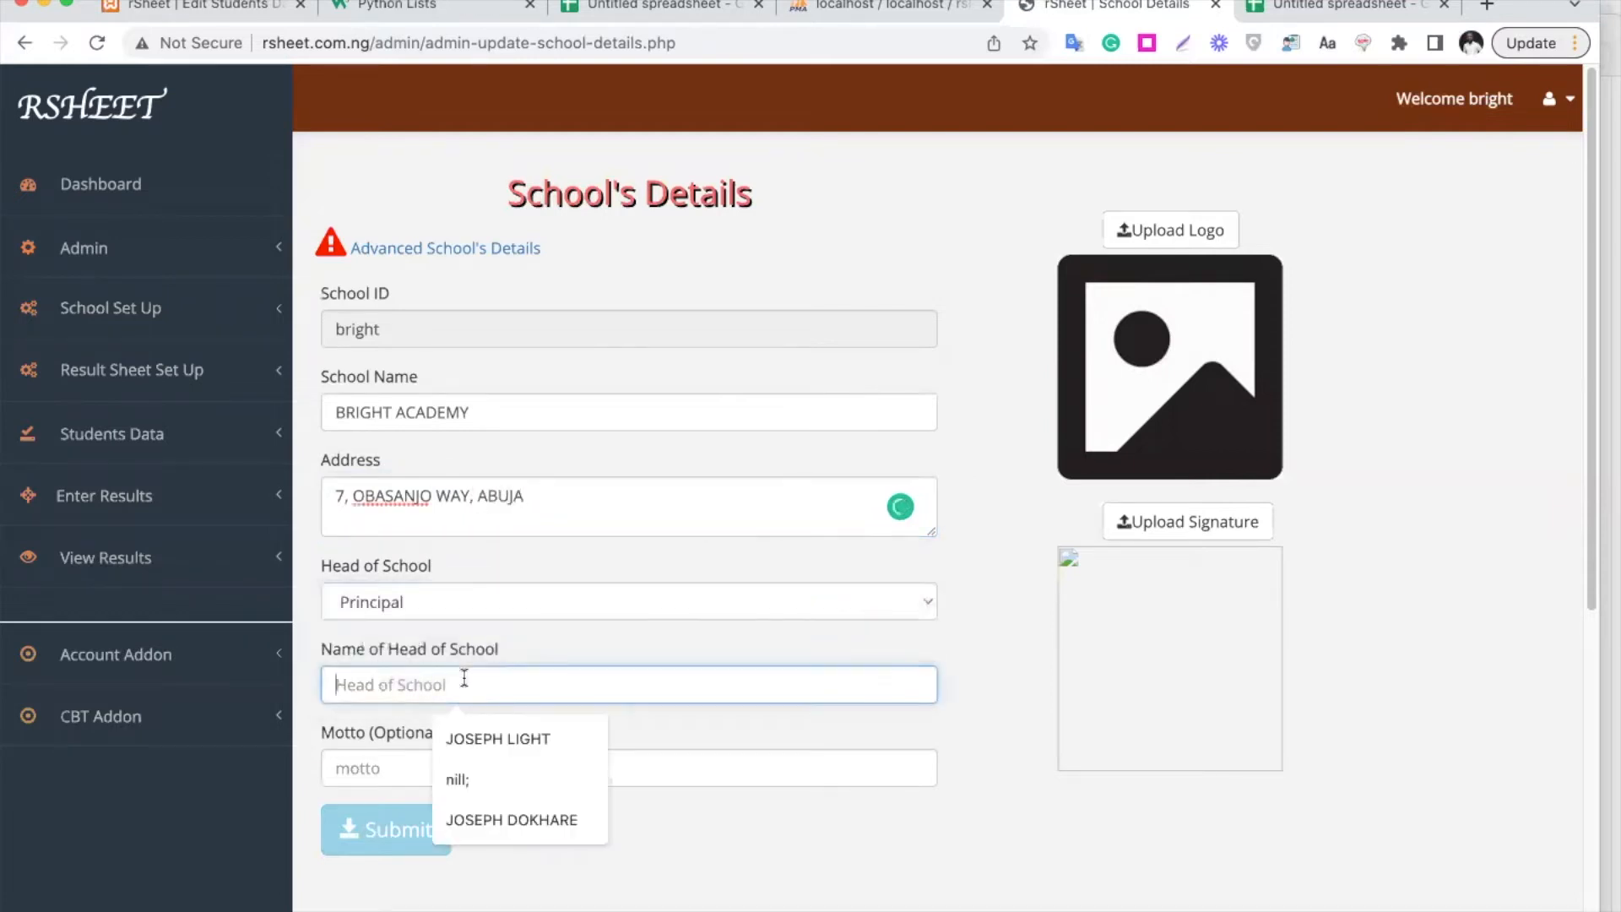
left_click(517, 818)
left_click(446, 770)
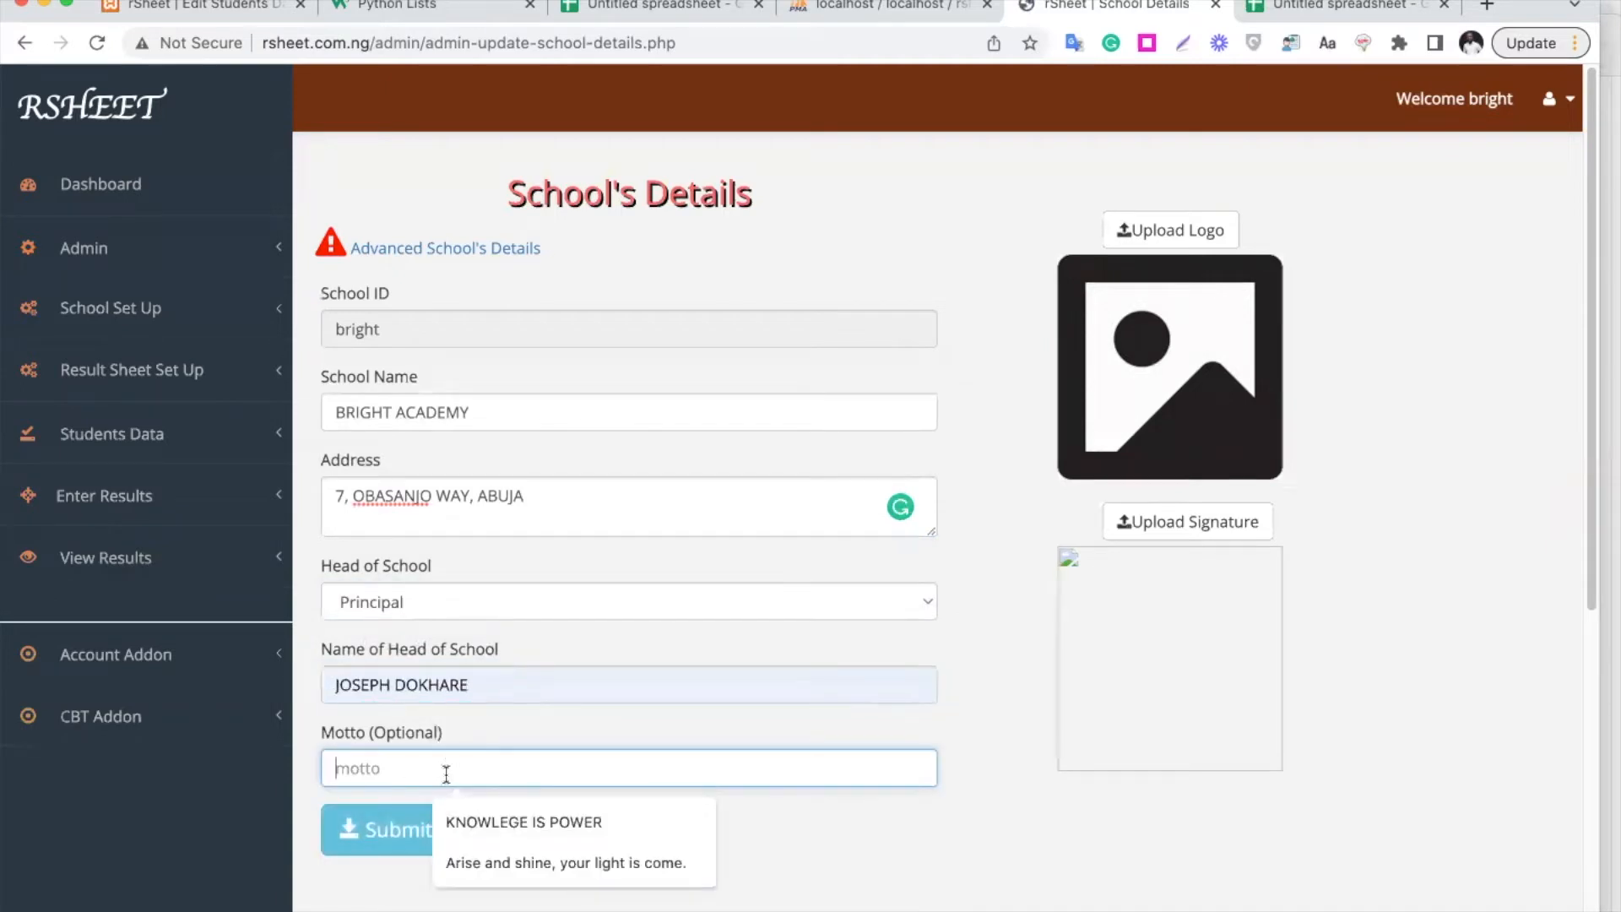
left_click(533, 823)
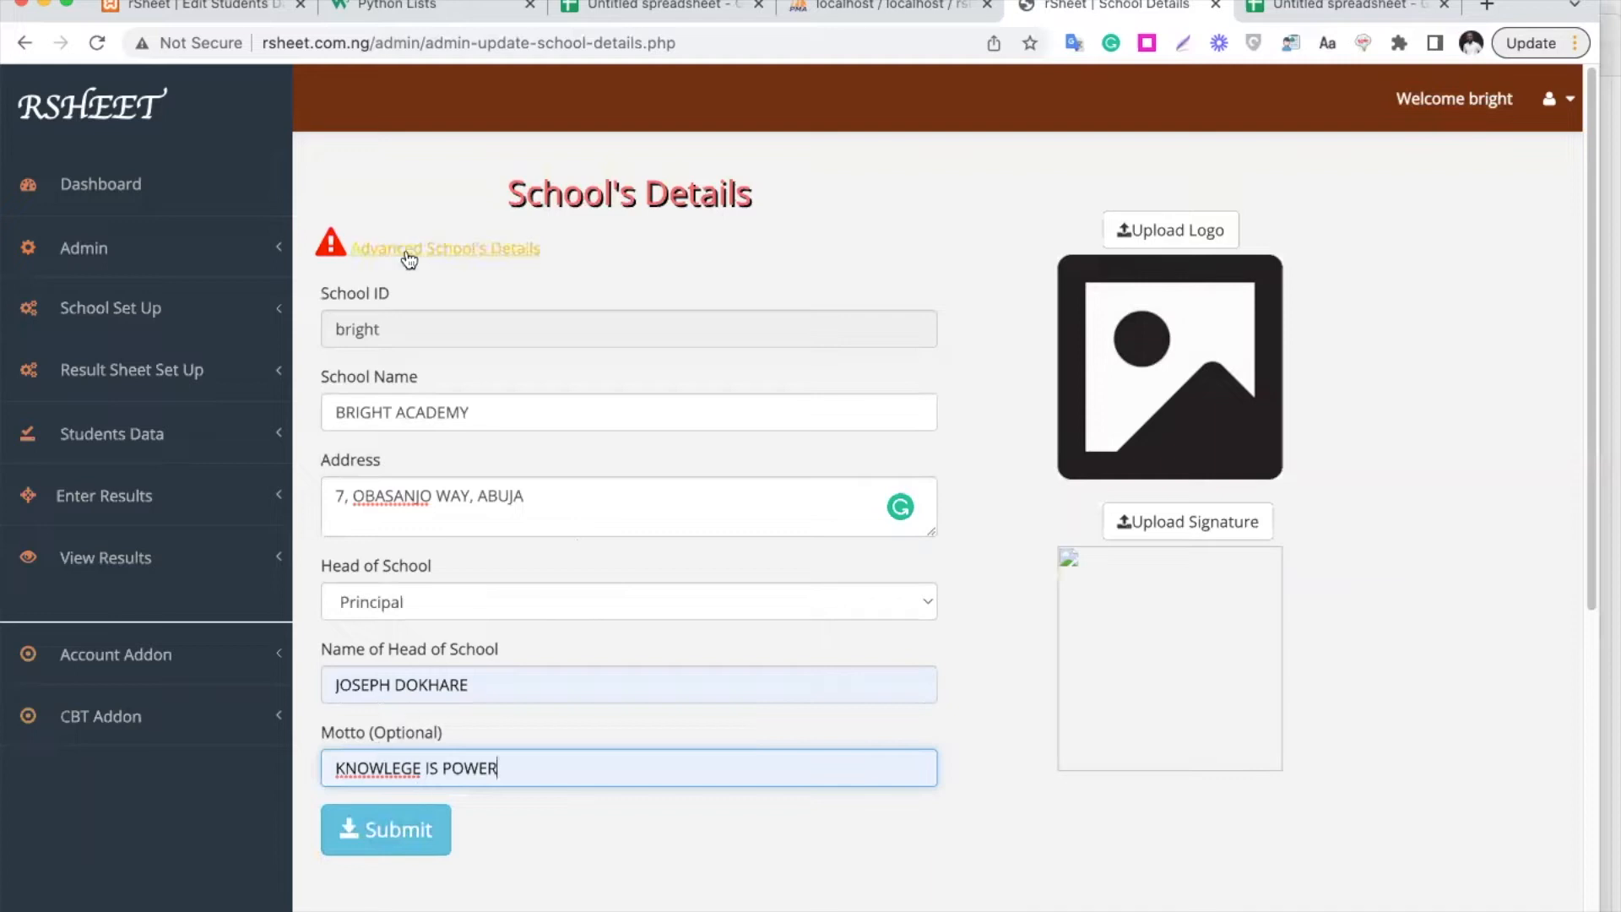
left_click(1182, 240)
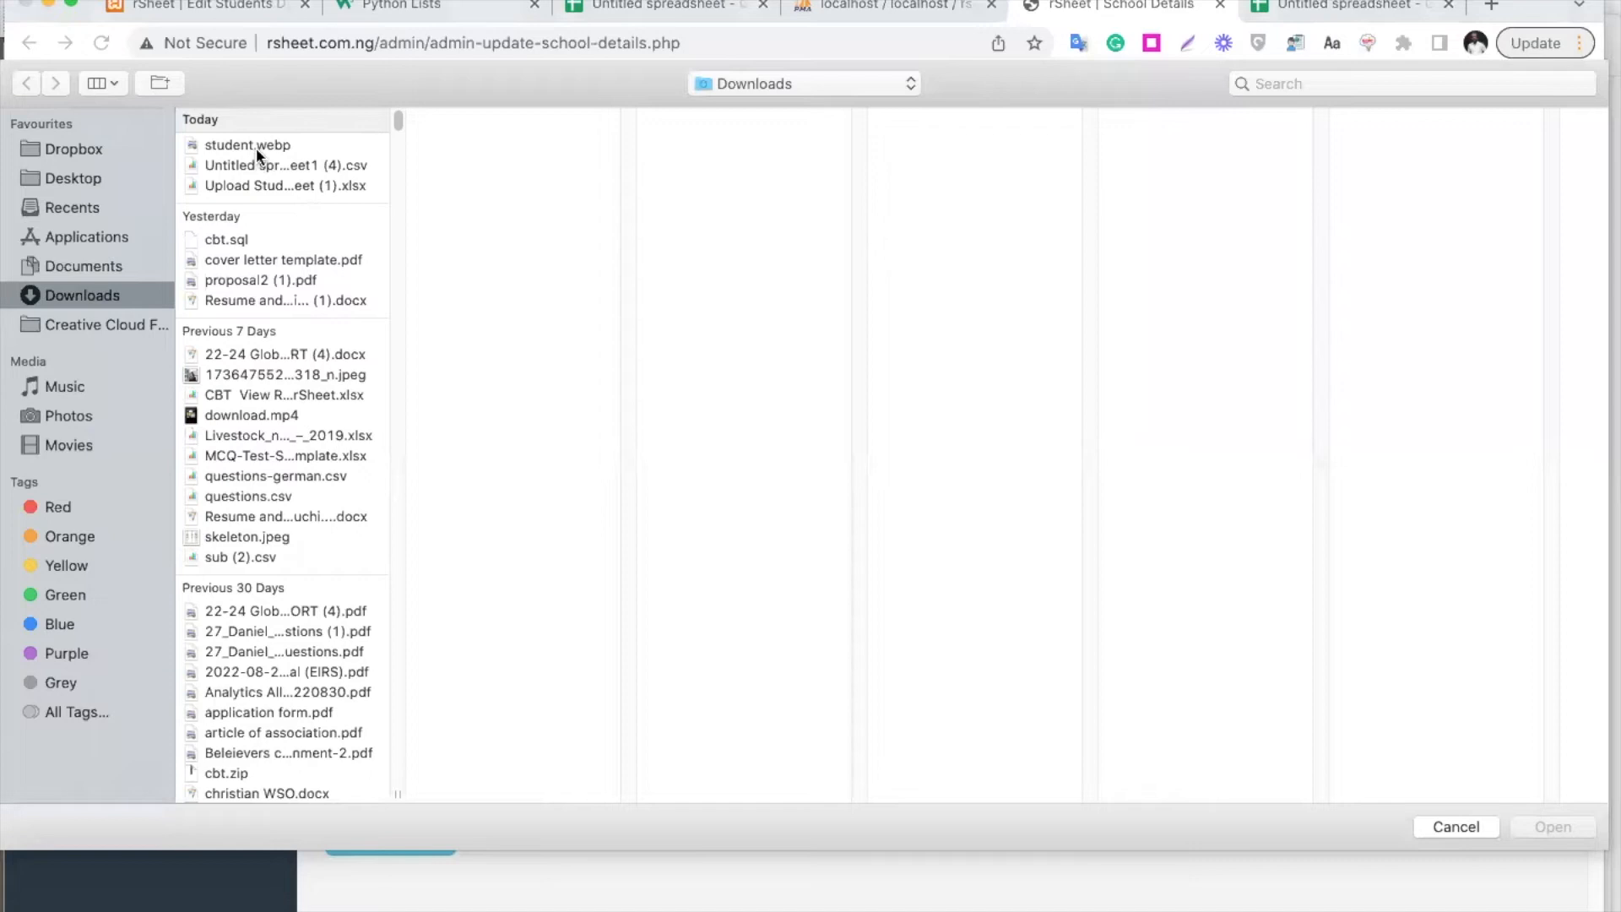
Choose student.webp from the downloaded files as the logo image
left_click(256, 147)
left_click(281, 173)
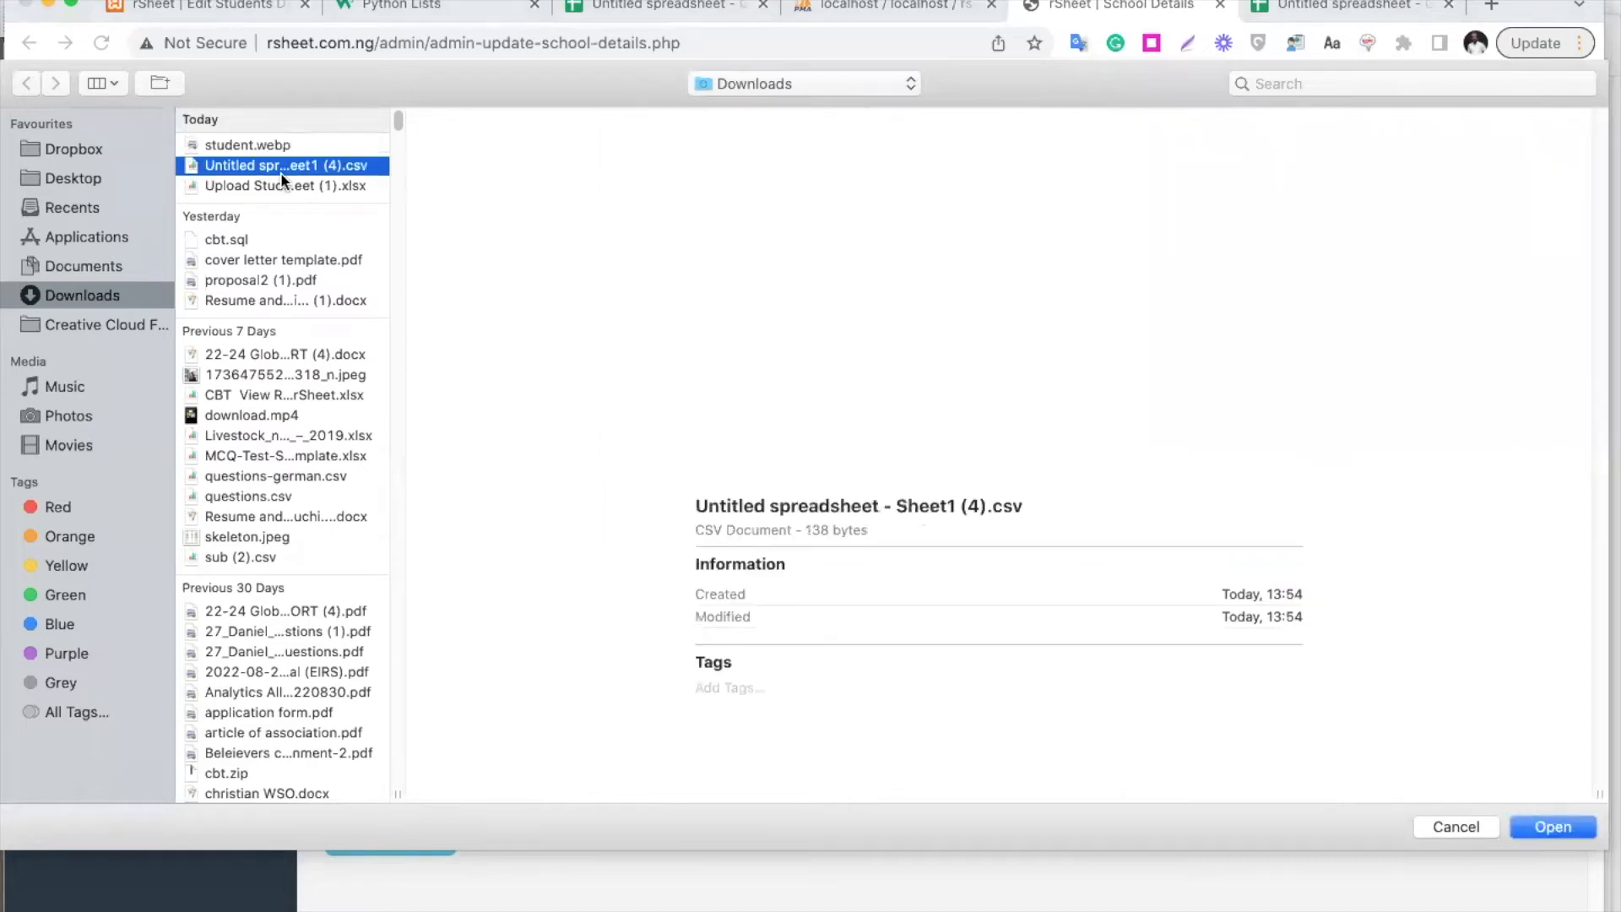
left_click(296, 188)
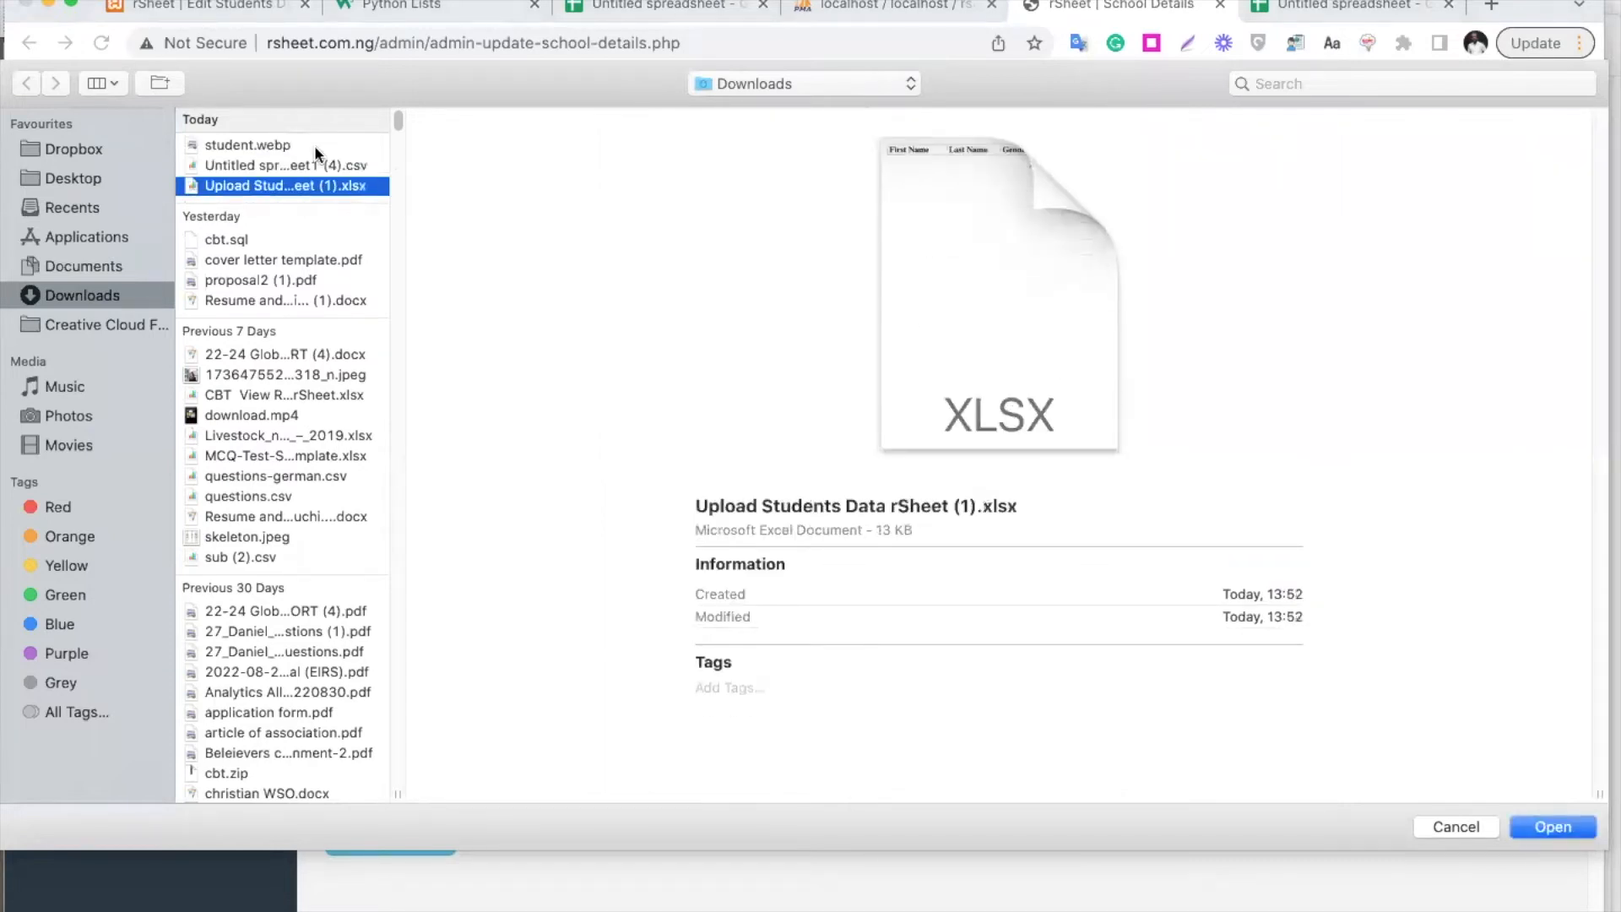
left_click(314, 148)
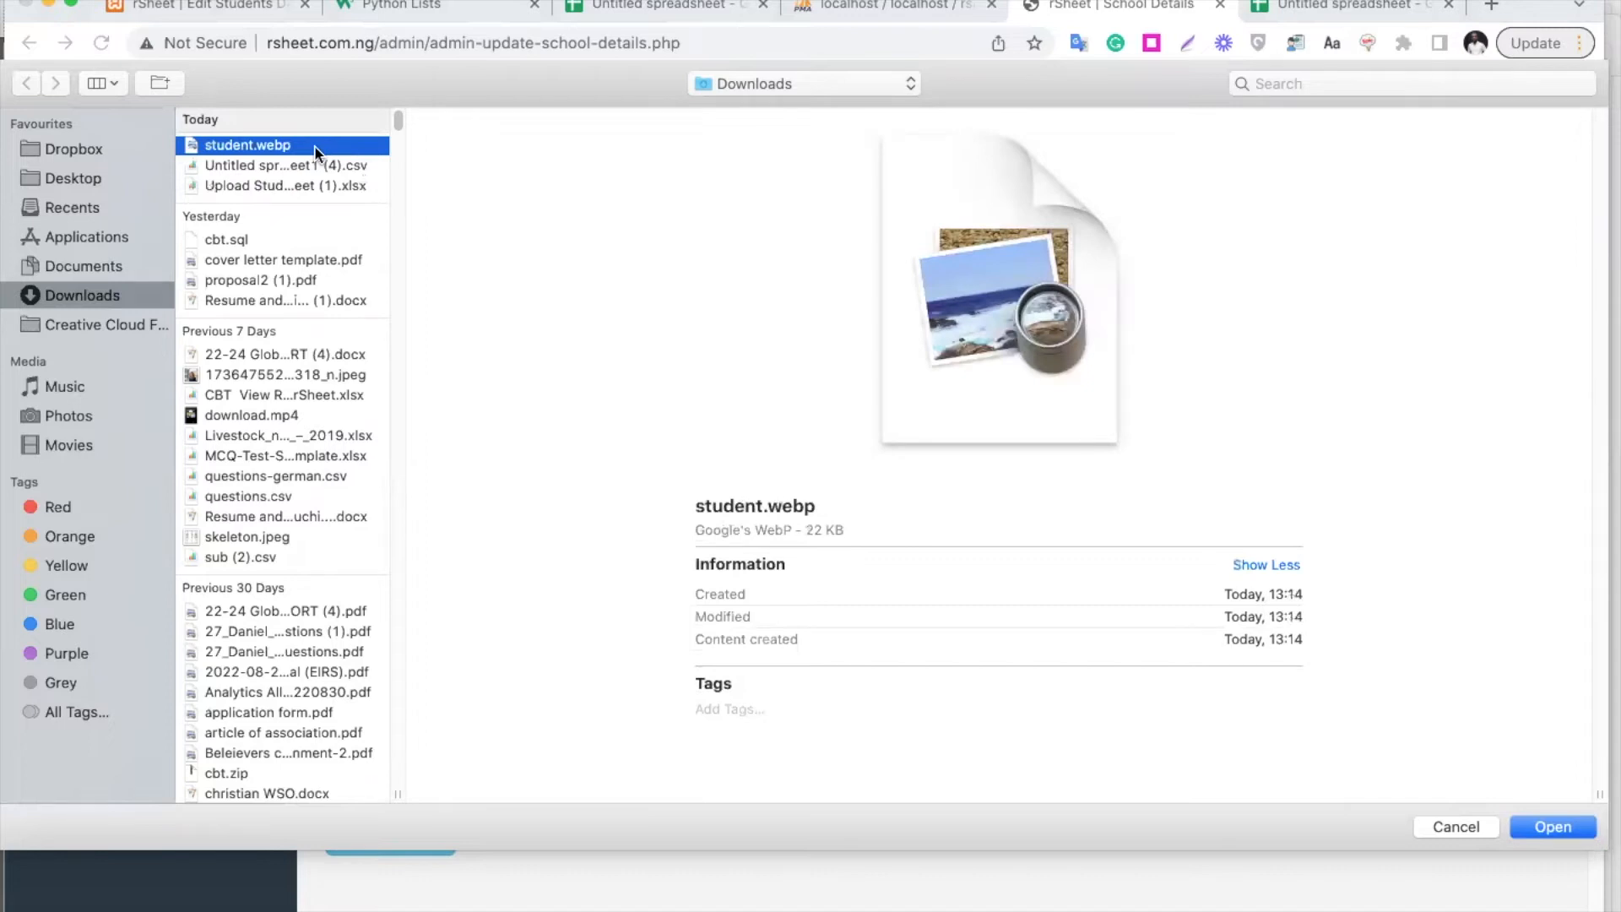
double_click(316, 147)
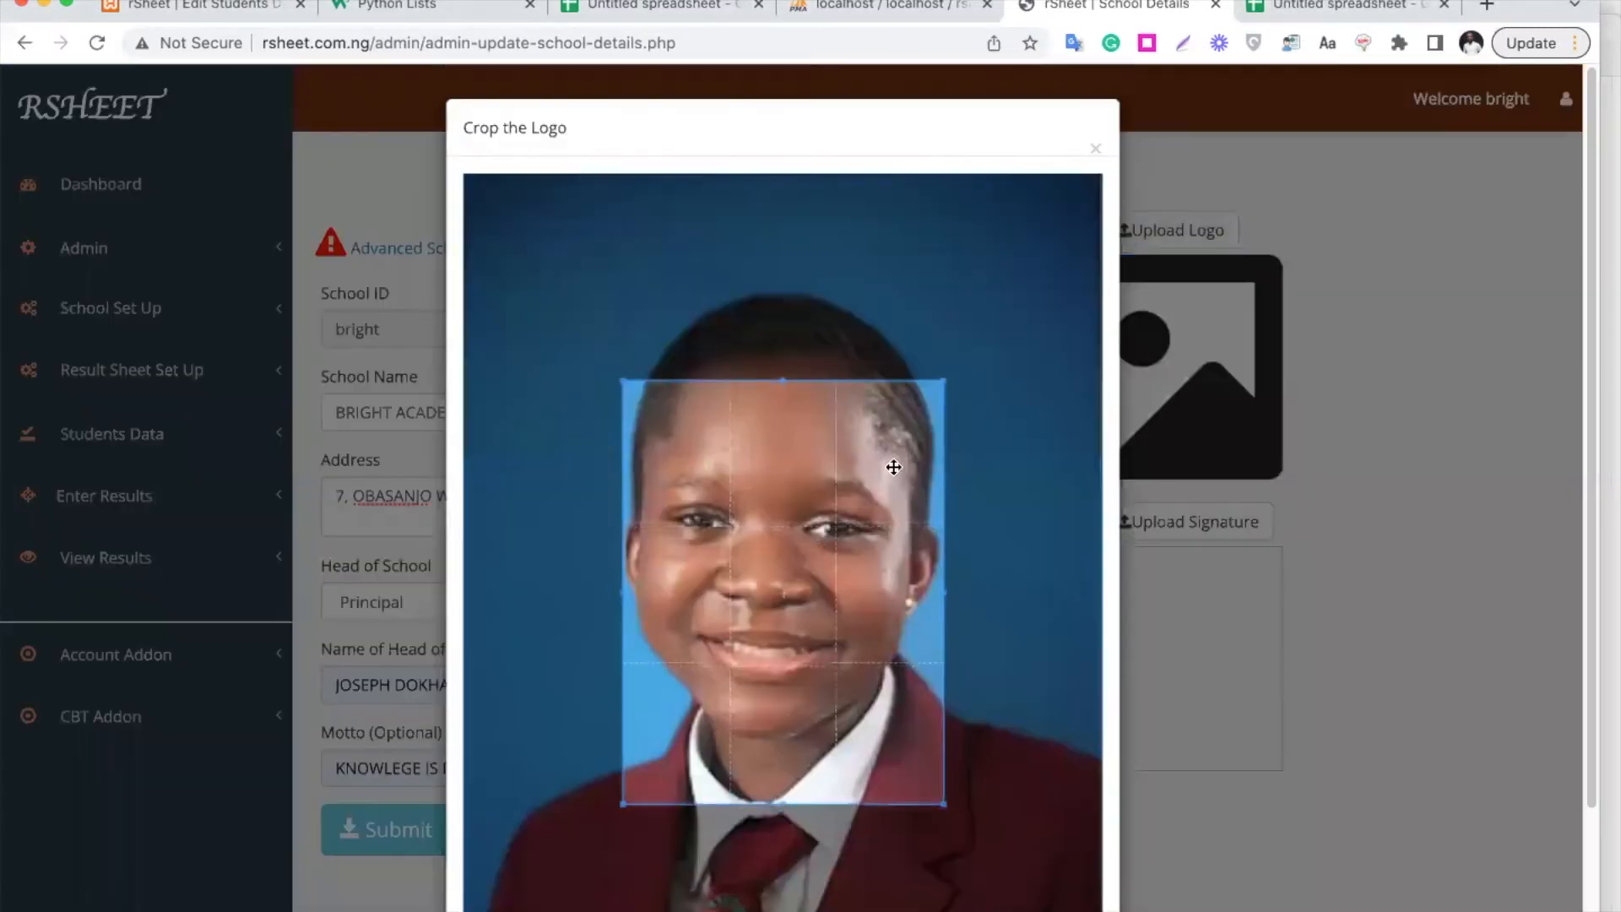
Crop the logo to the white collar and red tie area and save it
left_click_drag(893, 467, 812, 745)
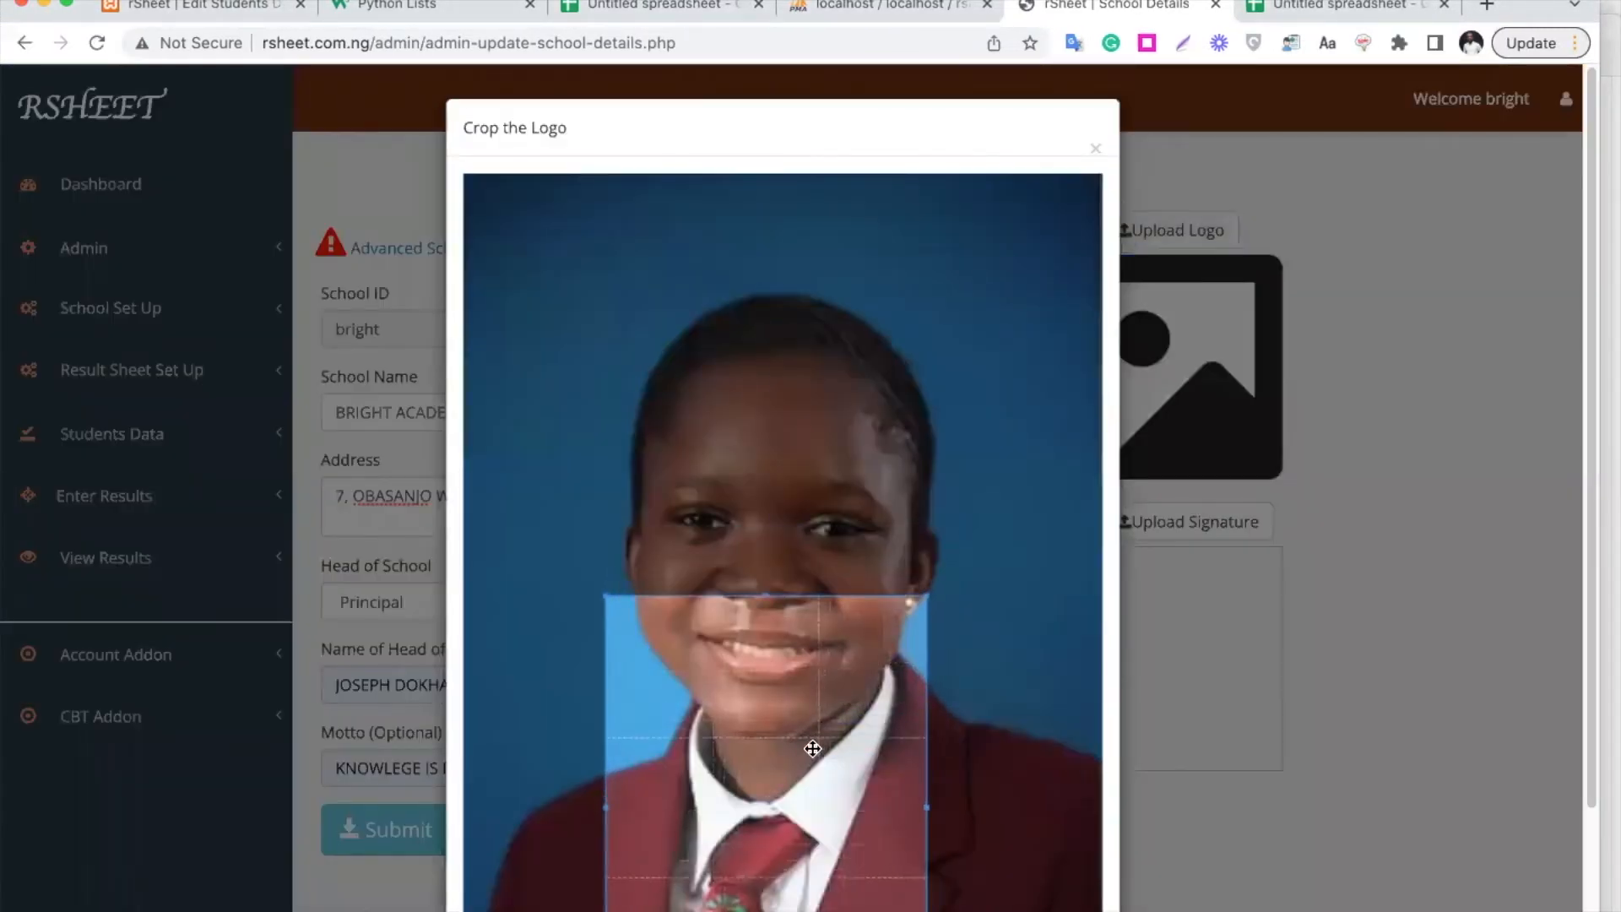
left_click_drag(841, 469, 609, 901)
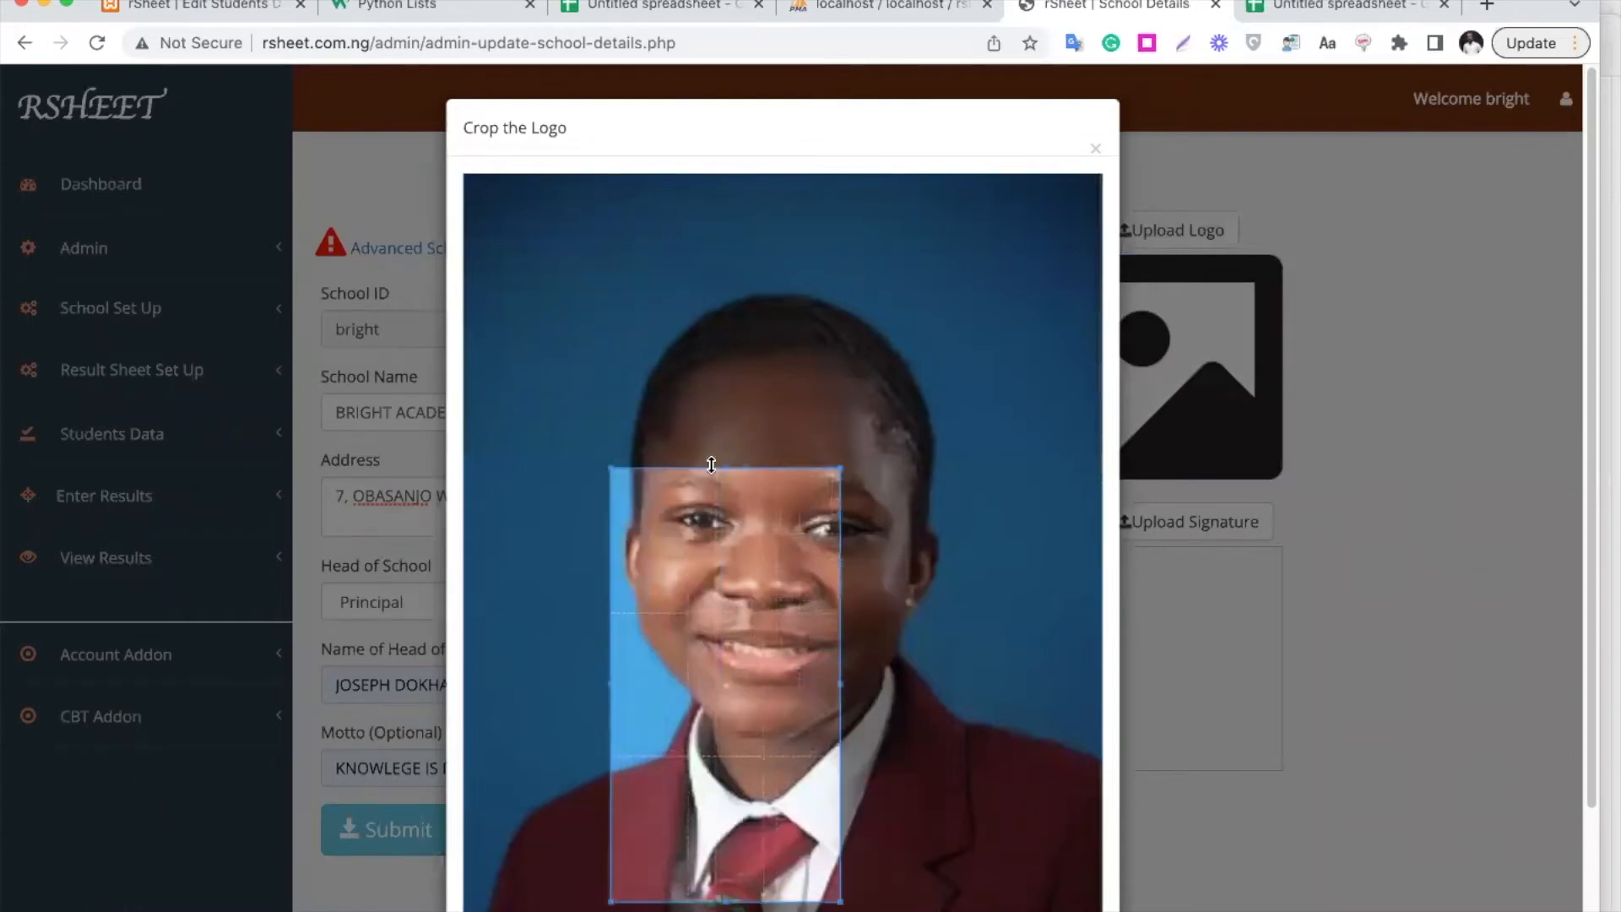
left_click_drag(724, 469, 724, 762)
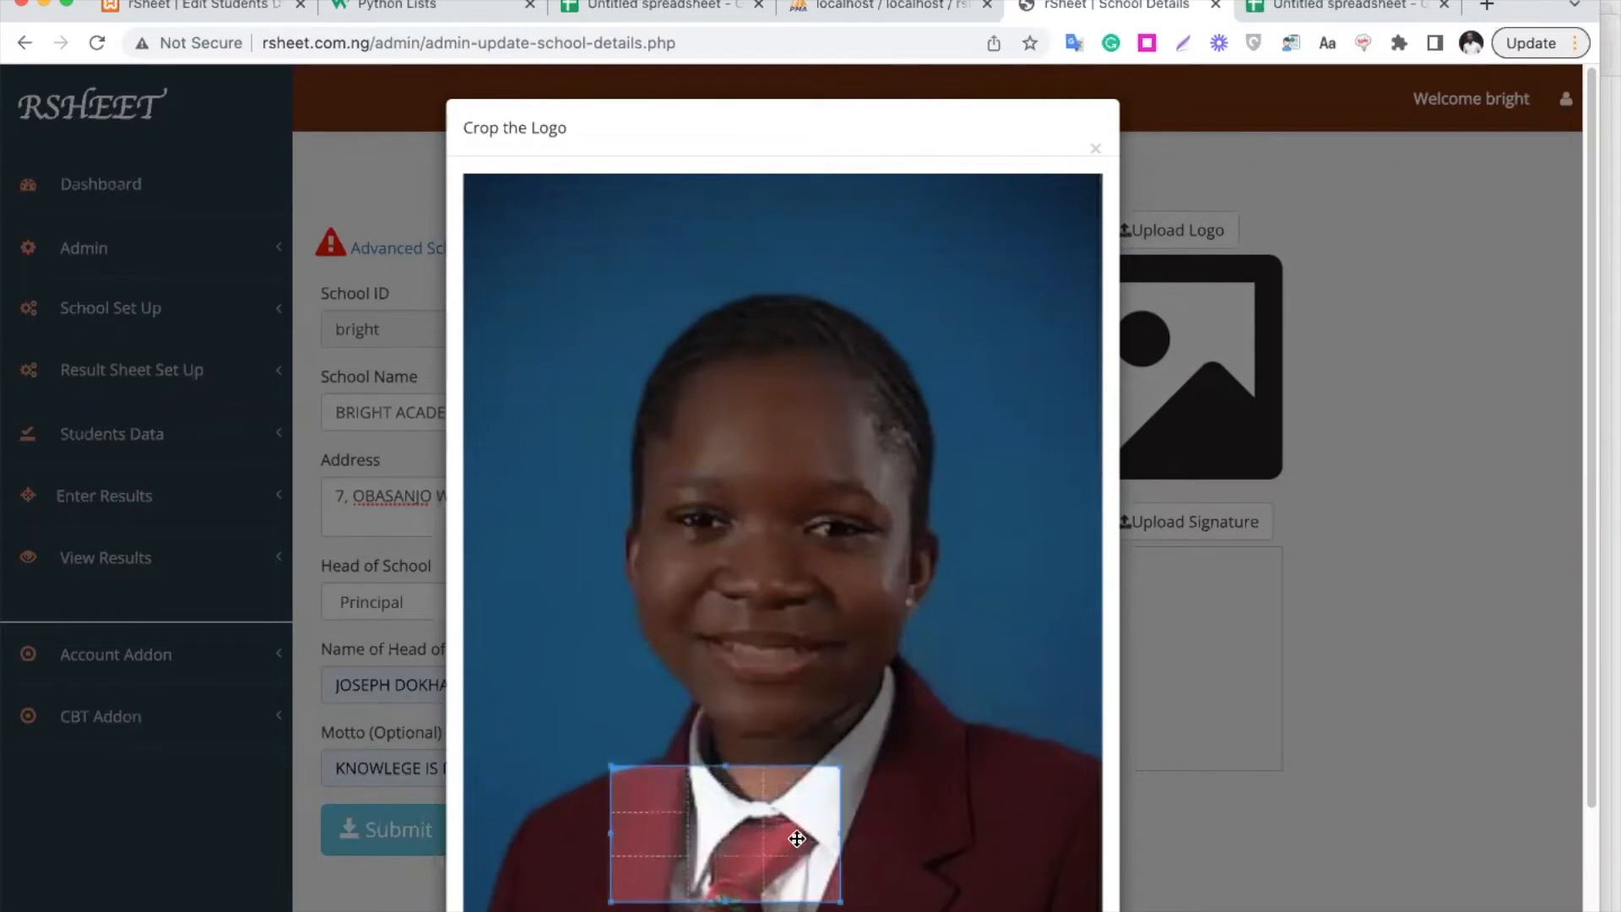
left_click_drag(772, 839, 814, 838)
left_click(1417, 714)
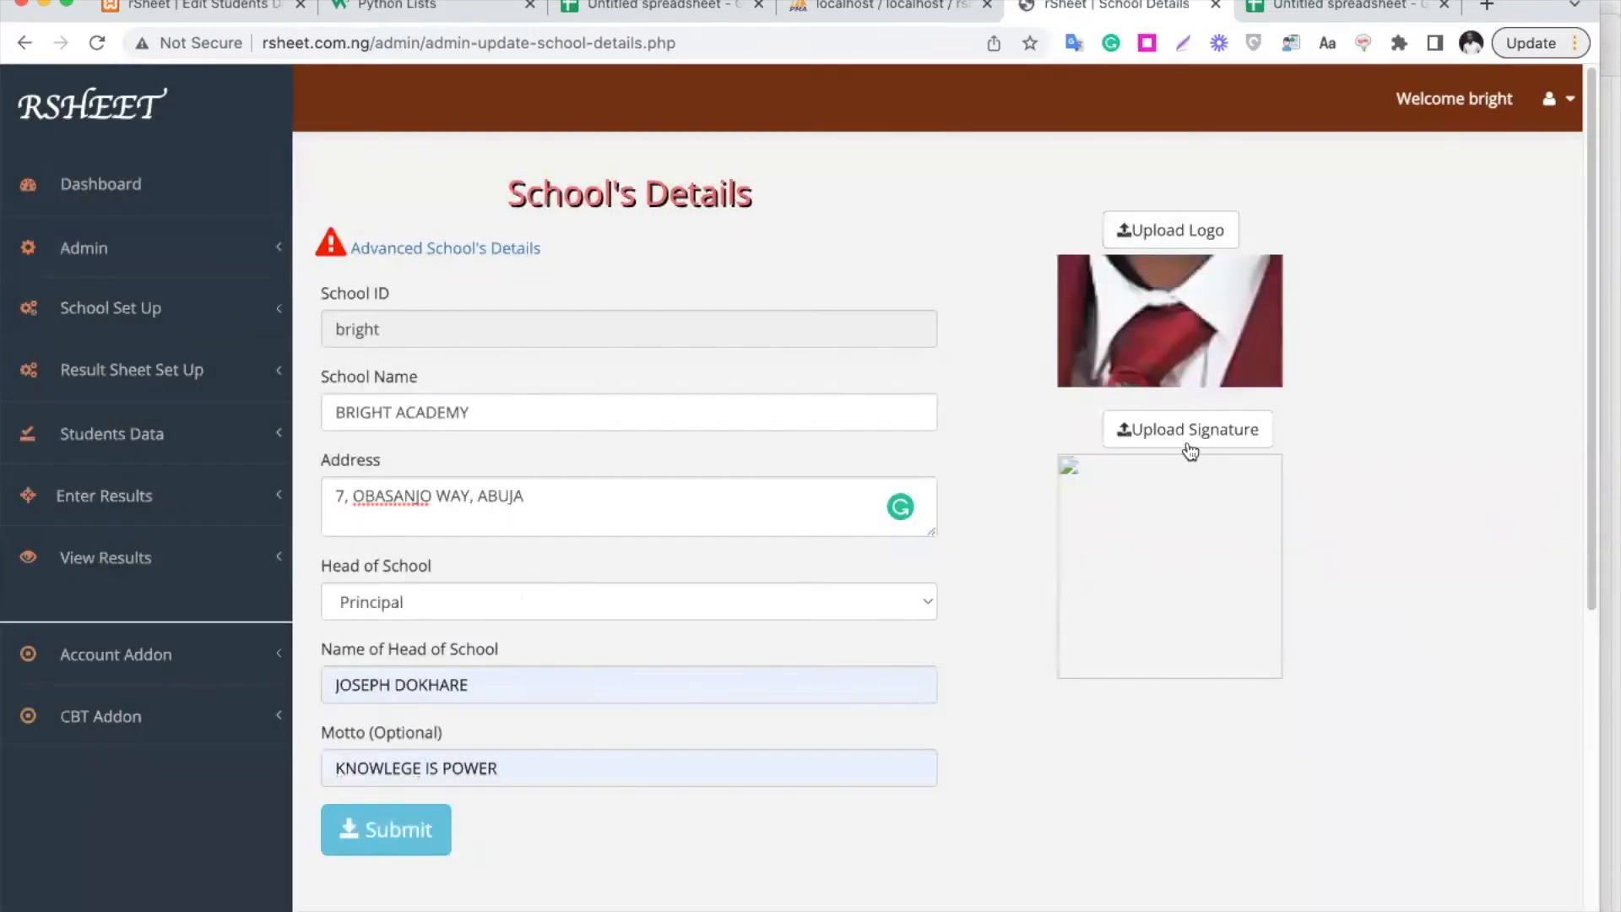
Upload the 'sign' image from Desktop and crop it to cover the whole signature
left_click(1192, 430)
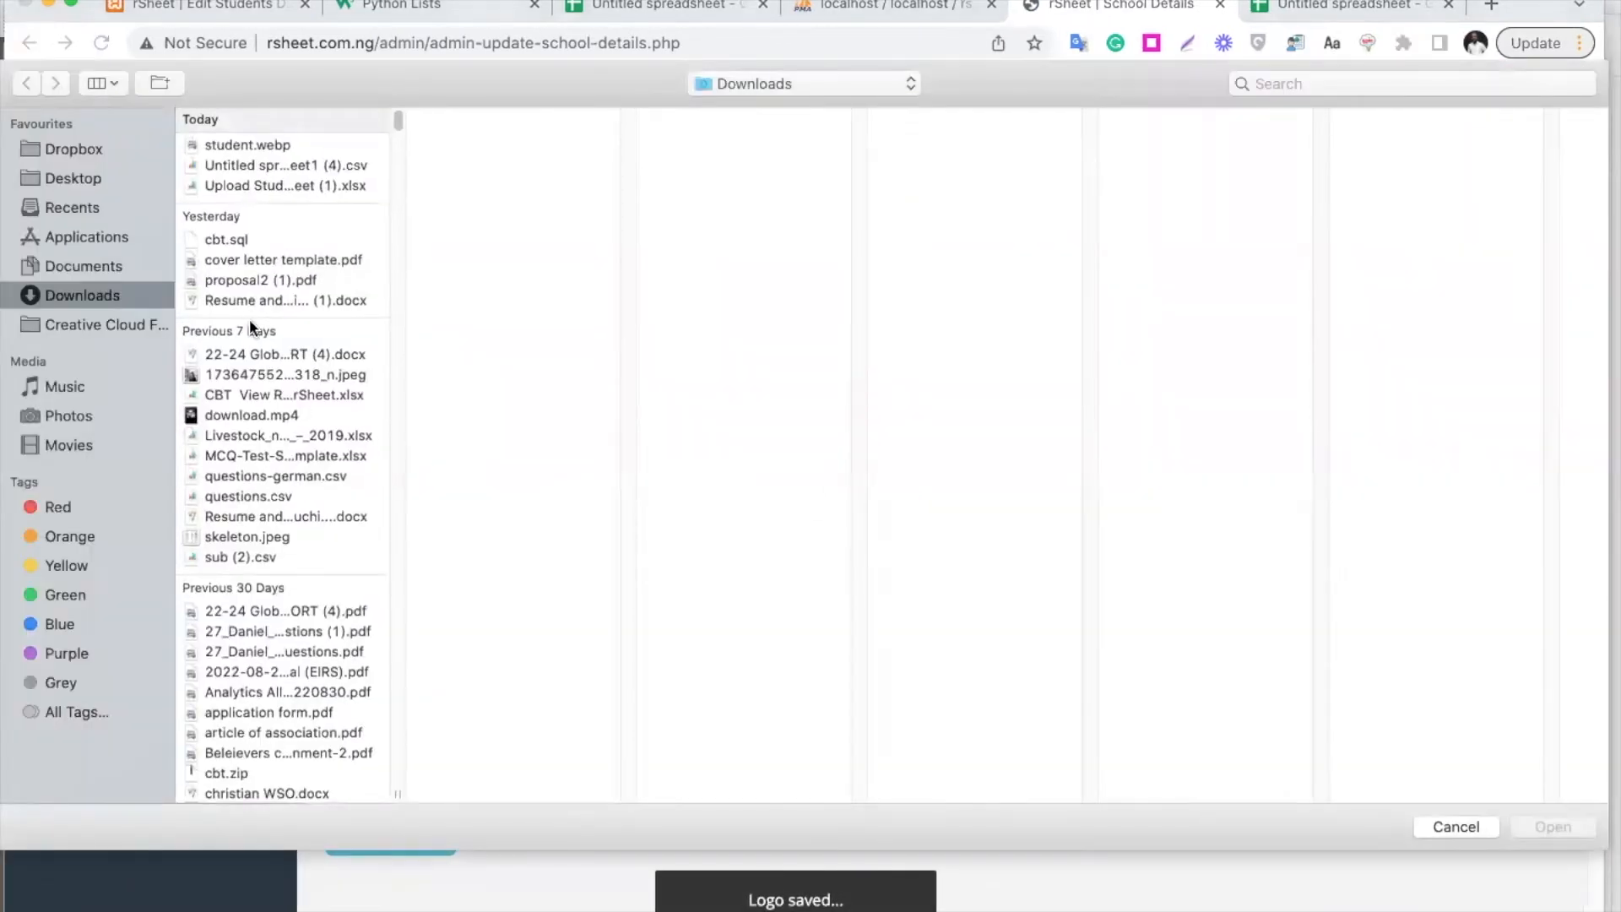
left_click(81, 175)
scroll(290, 568, "down", 10)
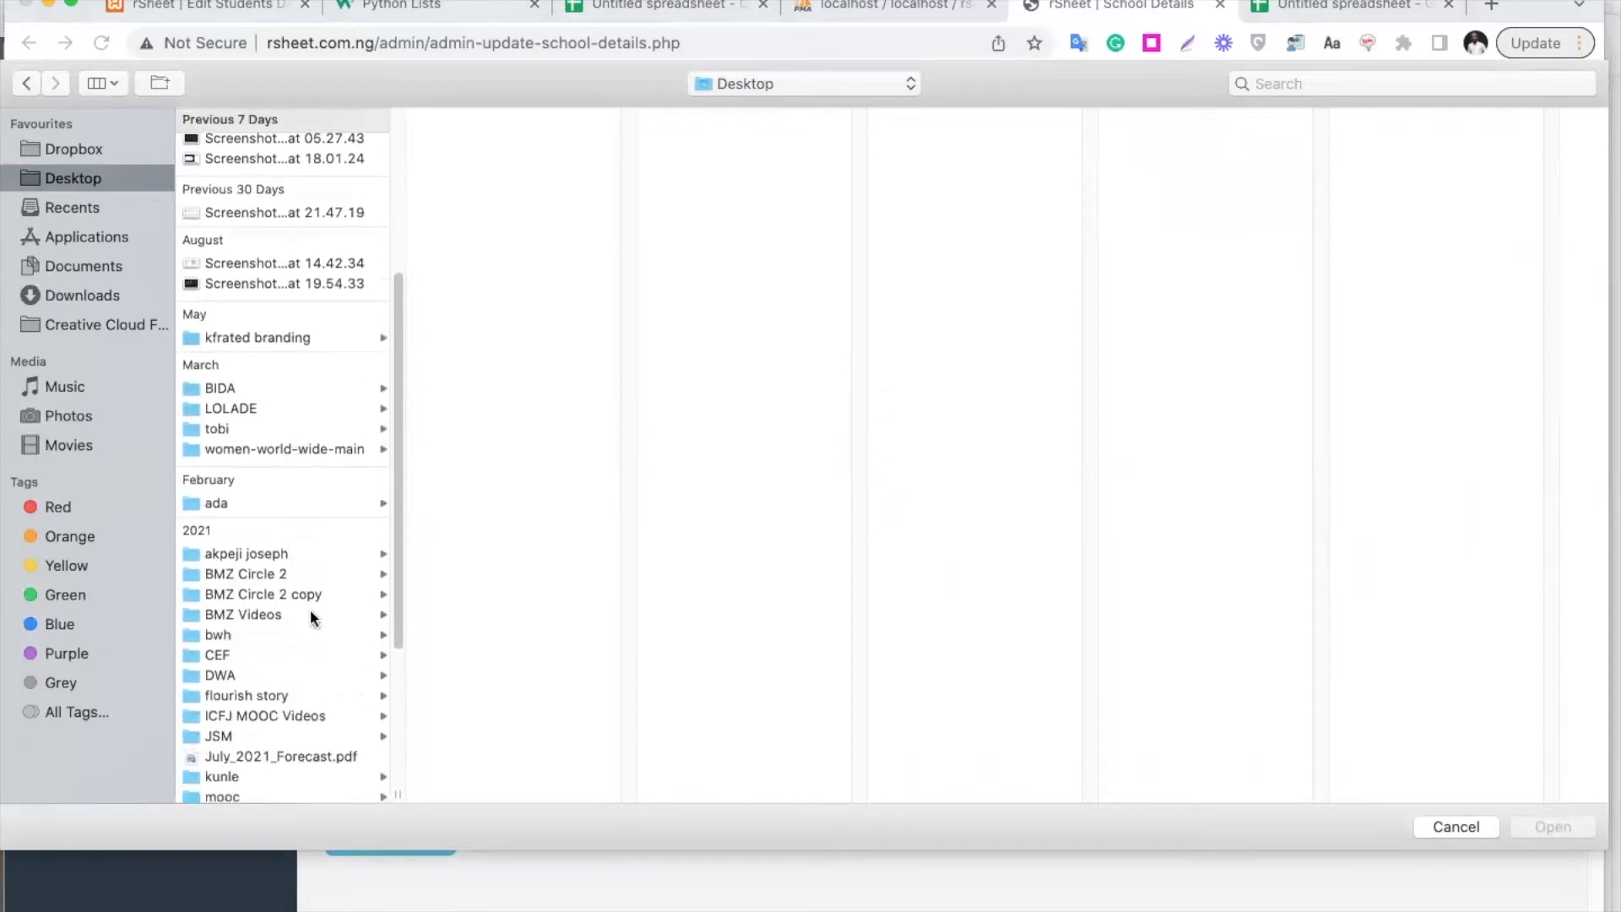
scroll(311, 614, "down", 3)
double_click(270, 782)
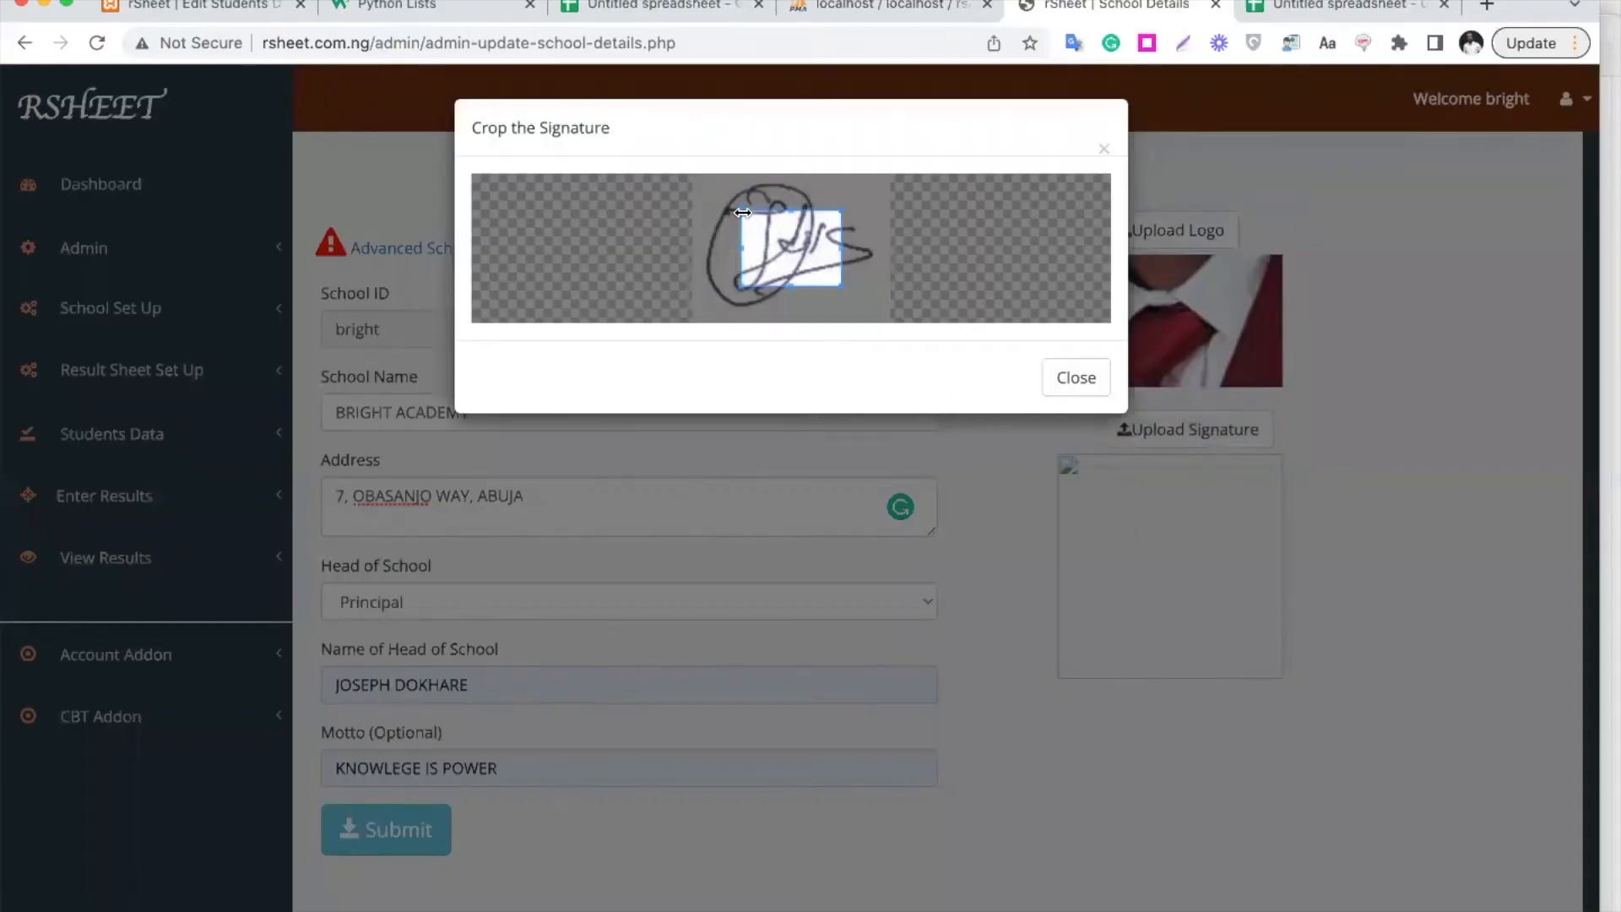
left_click_drag(742, 209, 691, 183)
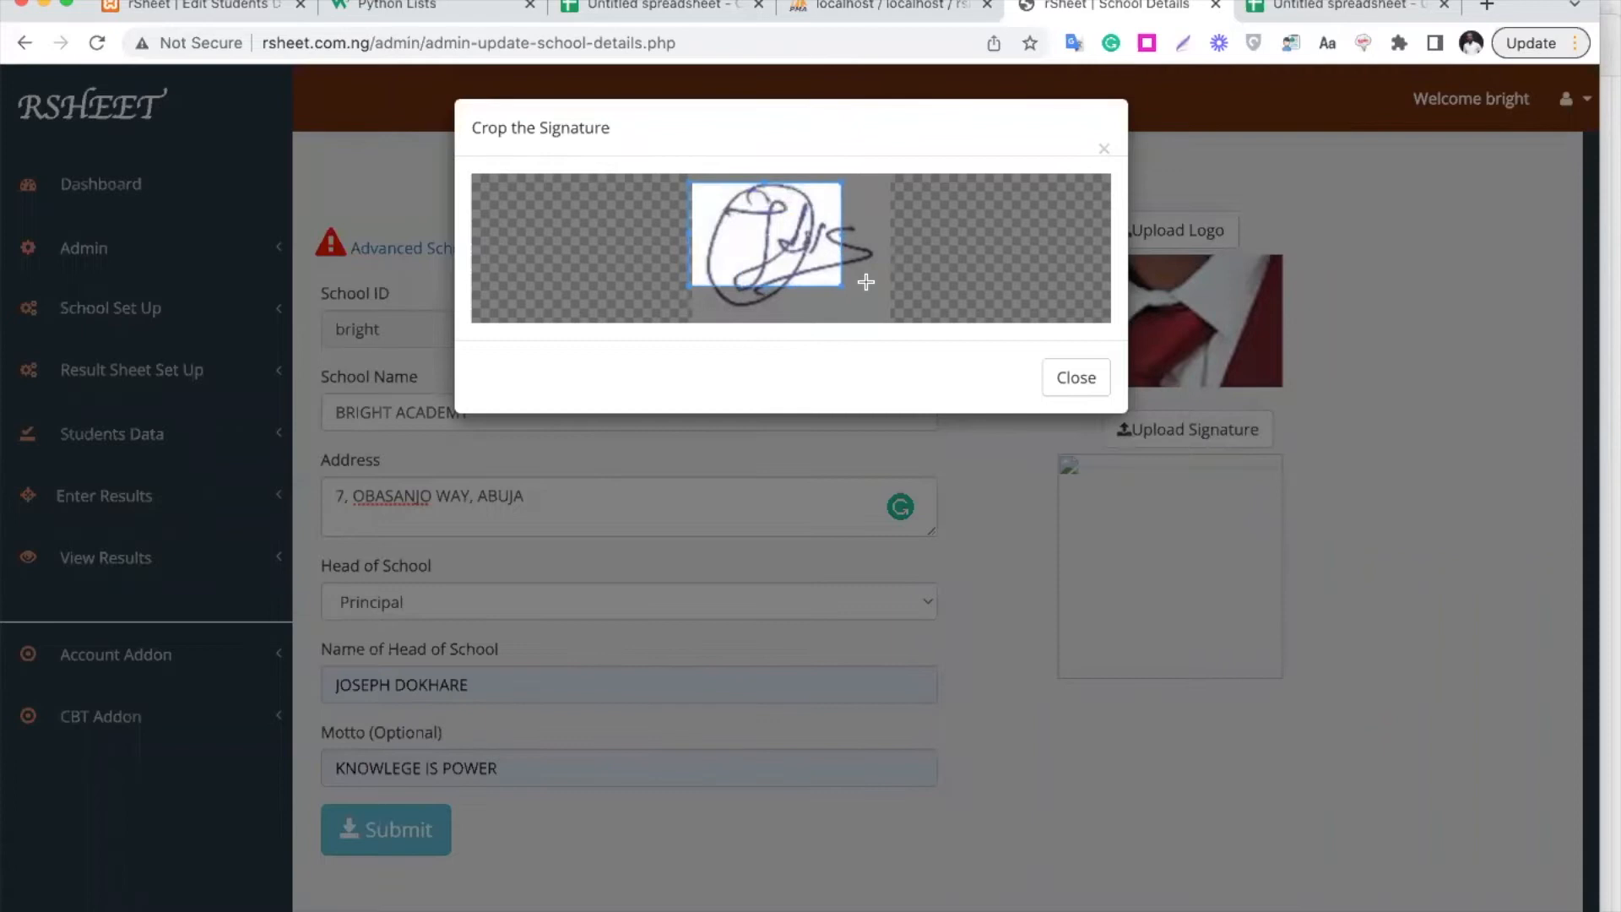
left_click_drag(840, 286, 888, 312)
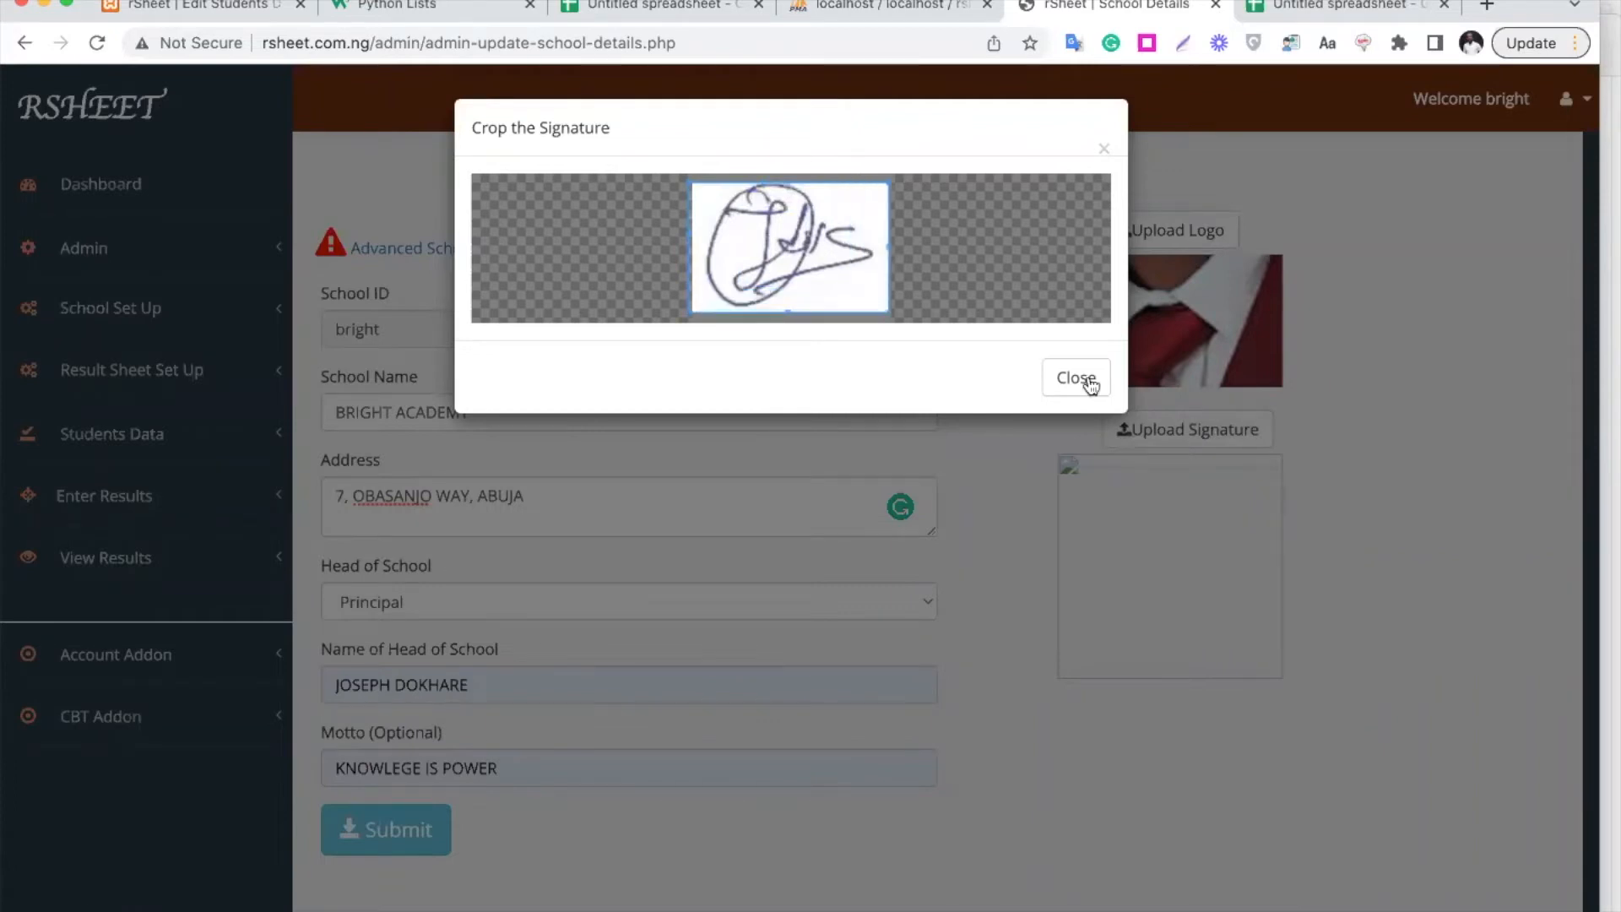
left_click(1438, 466)
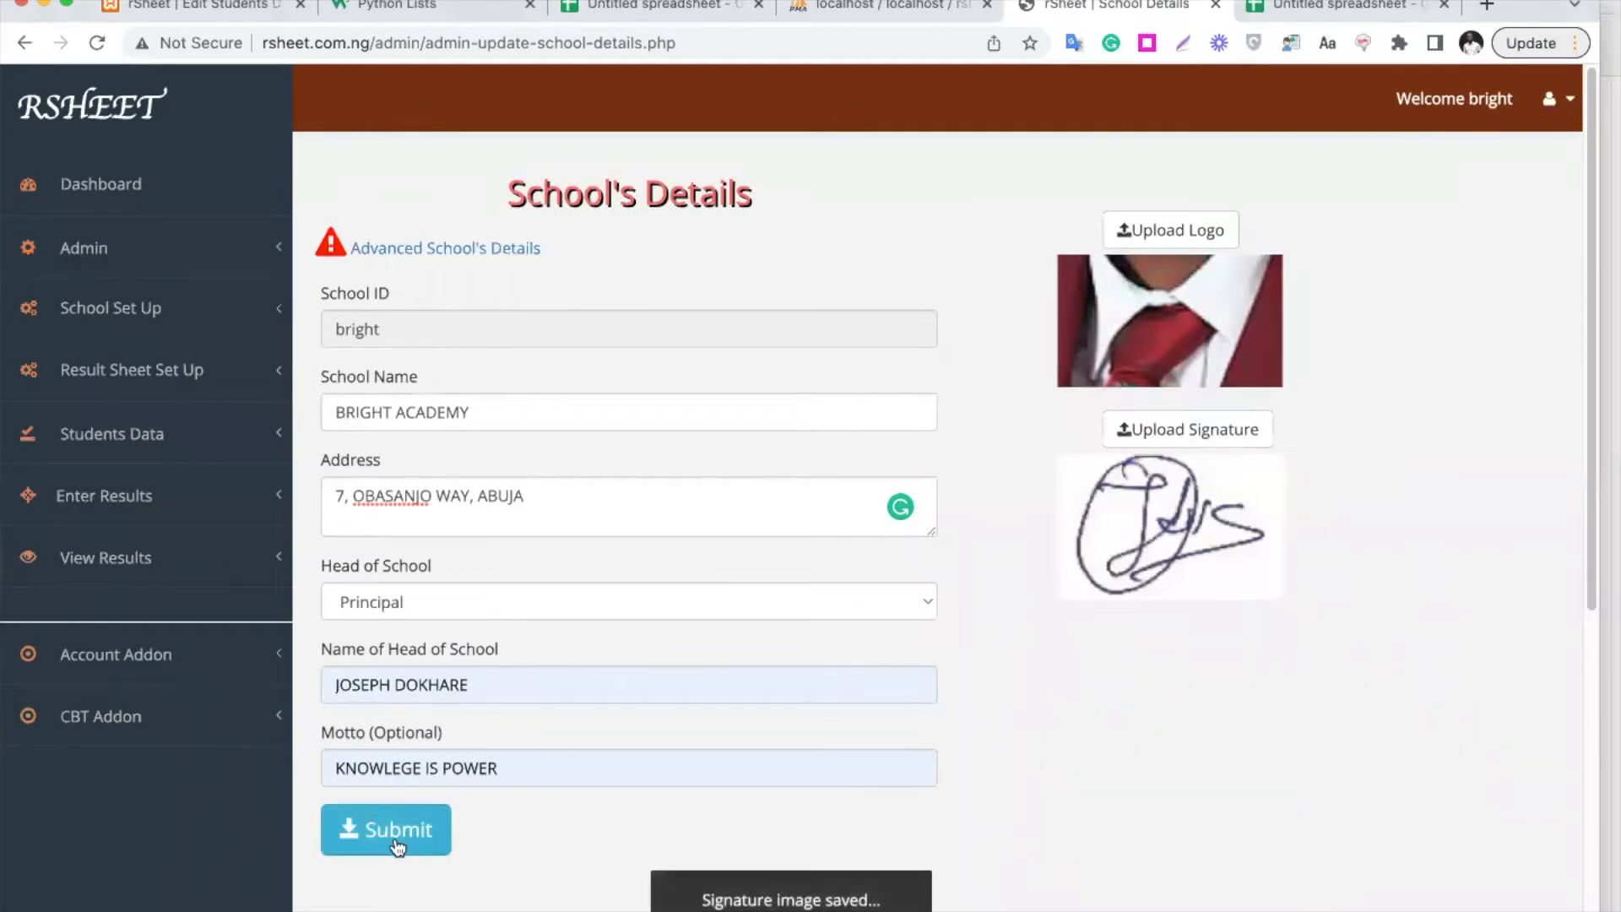
Submit the school's details, dismiss the success message, and show the advanced details note
left_click(387, 835)
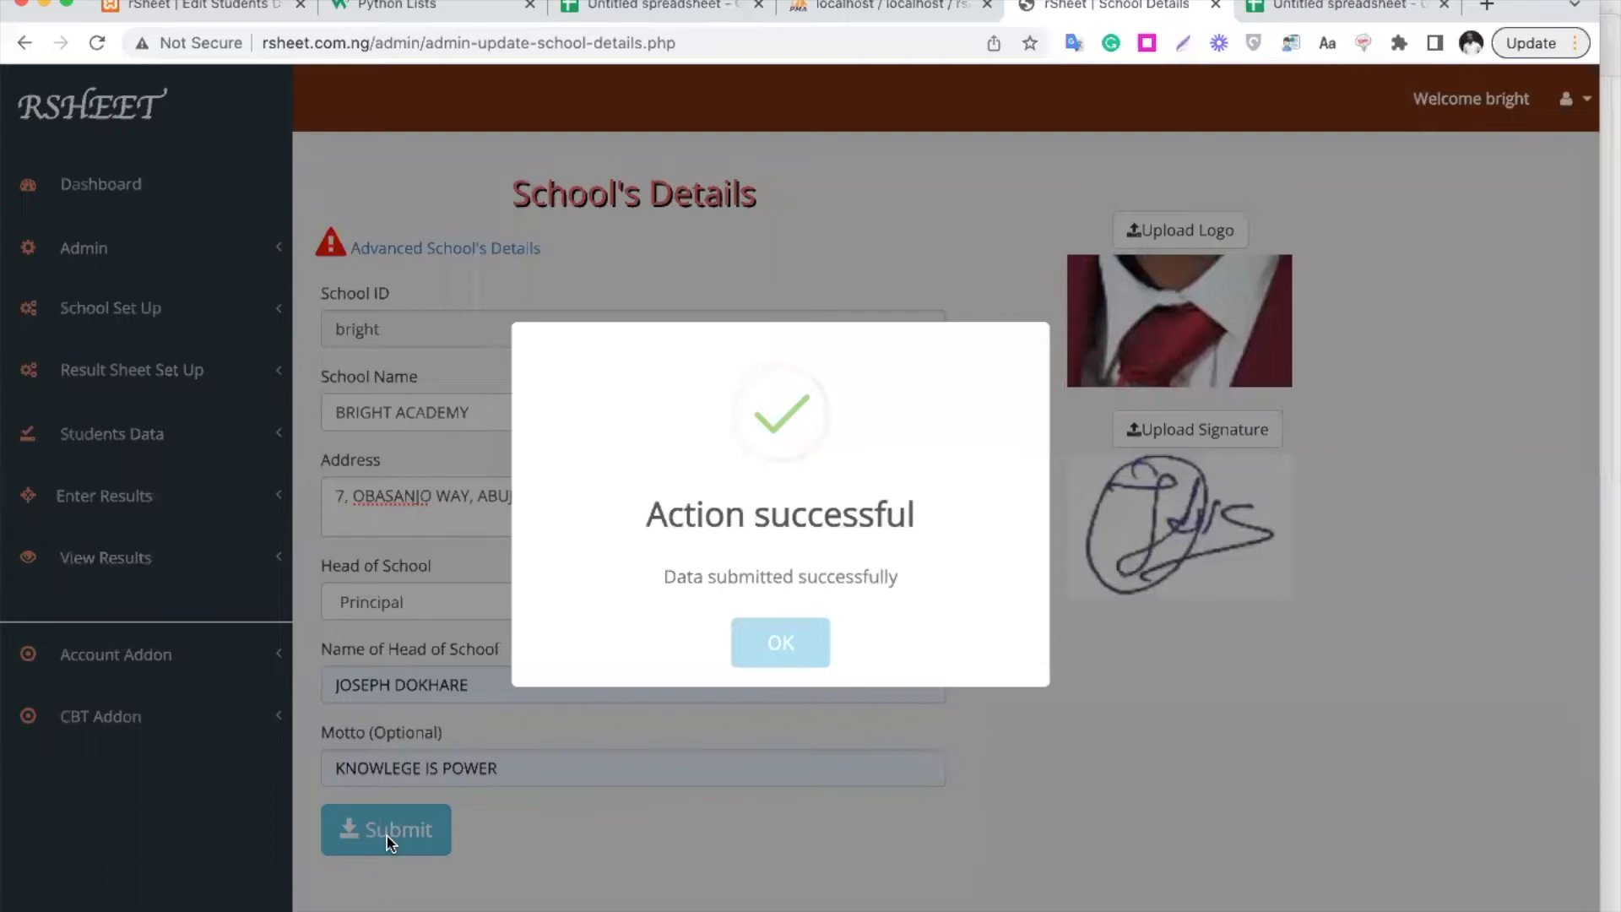
left_click(787, 633)
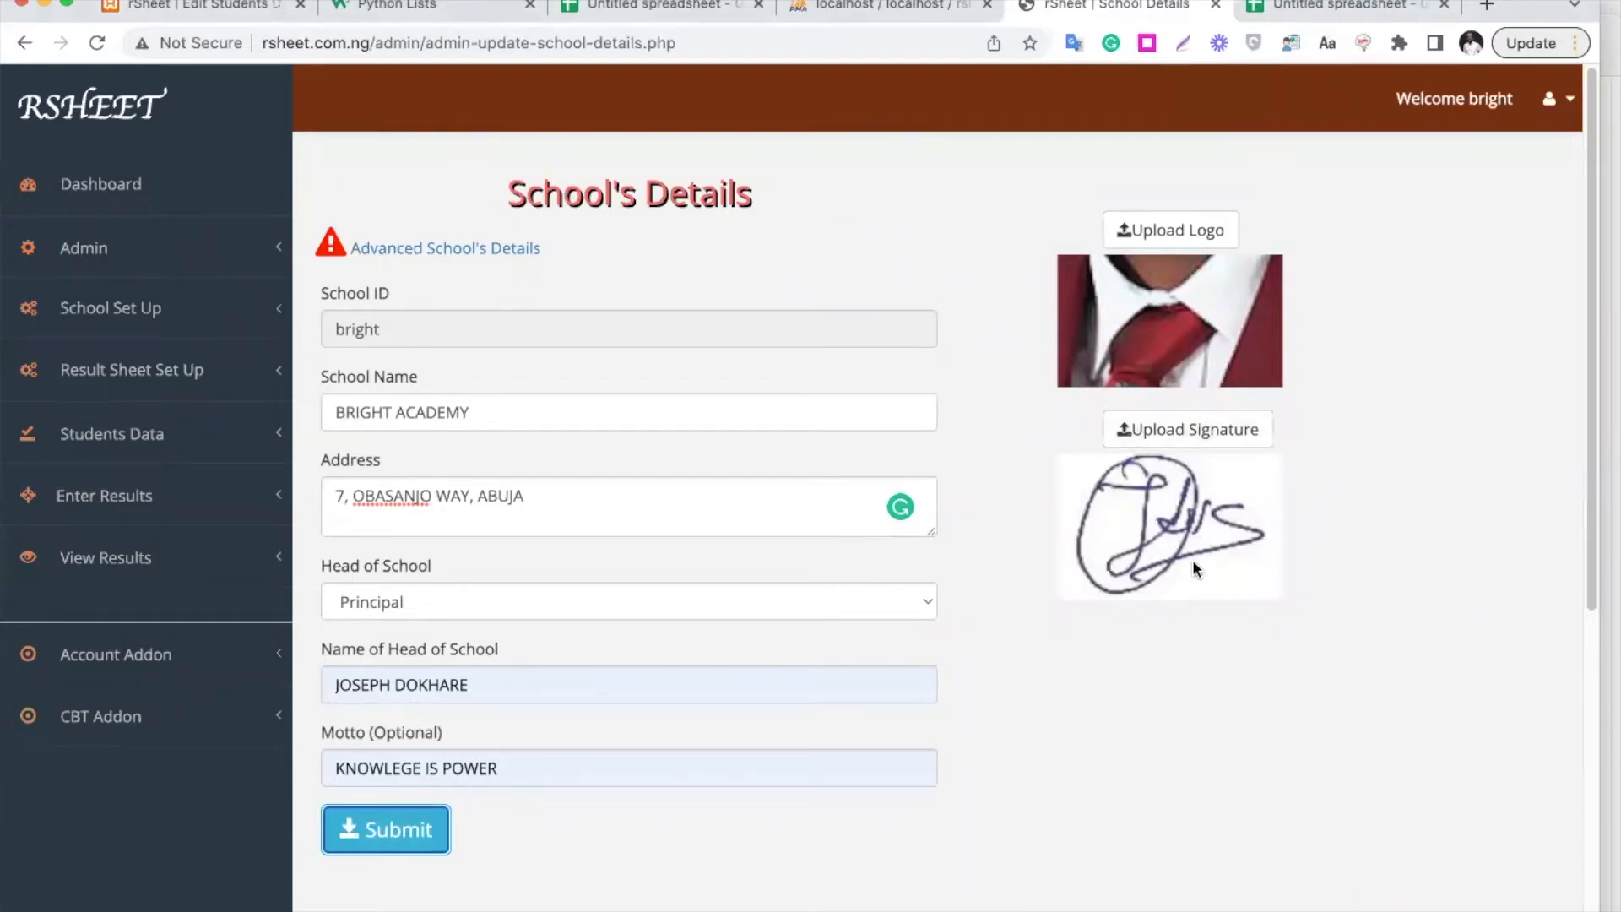
left_click(517, 250)
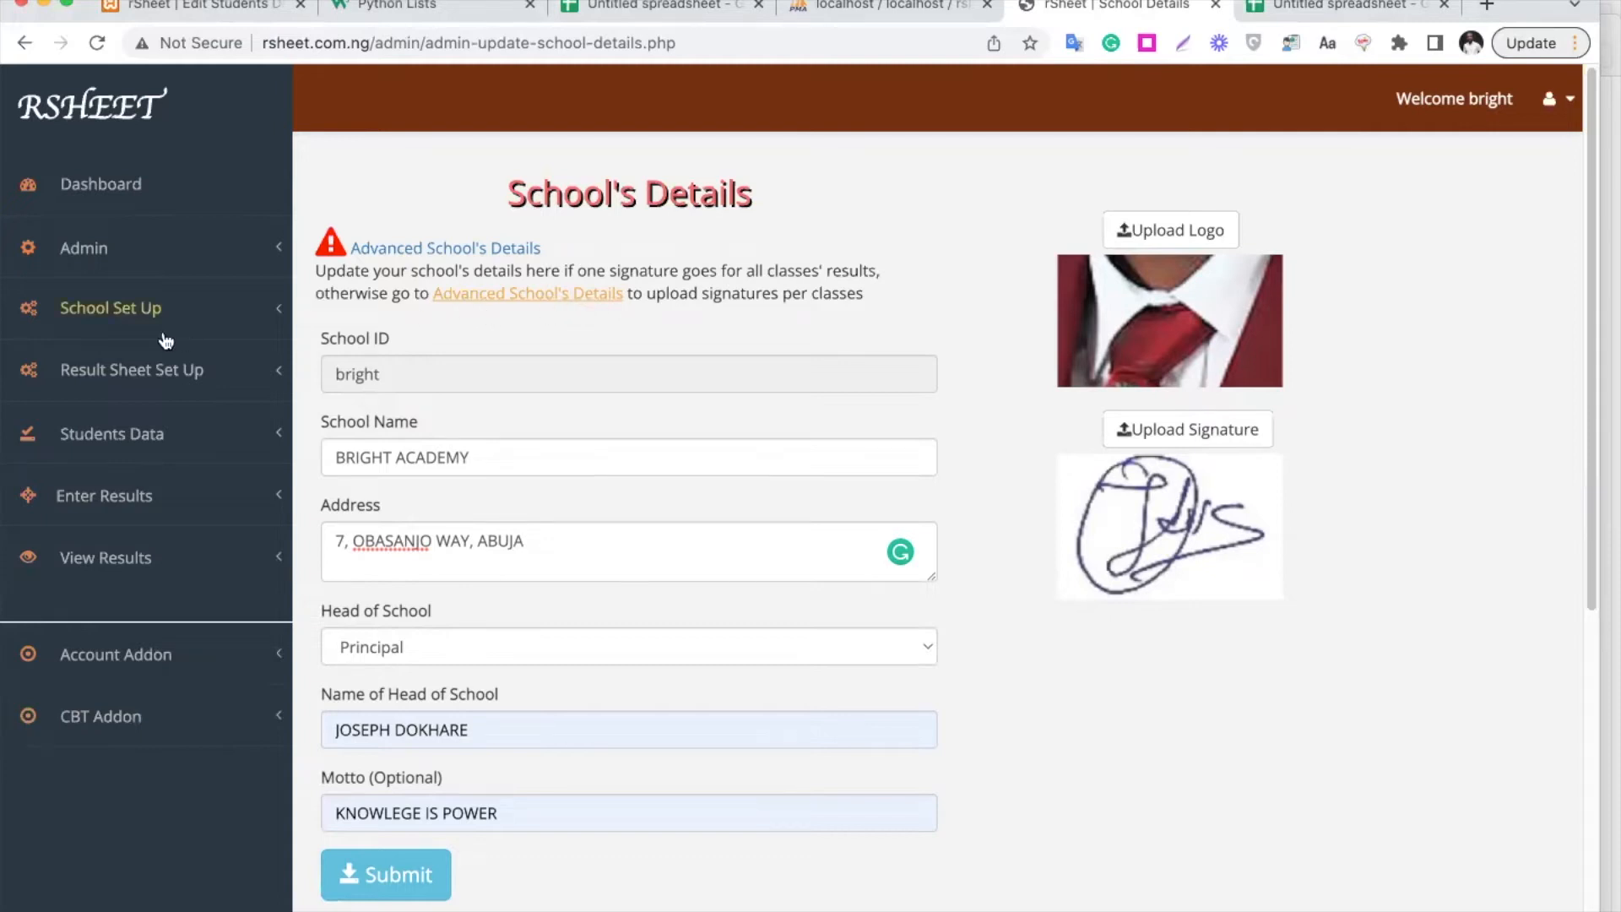
On the Classes page, create class JSS1 with arms A,B,C
left_click(135, 321)
left_click(89, 413)
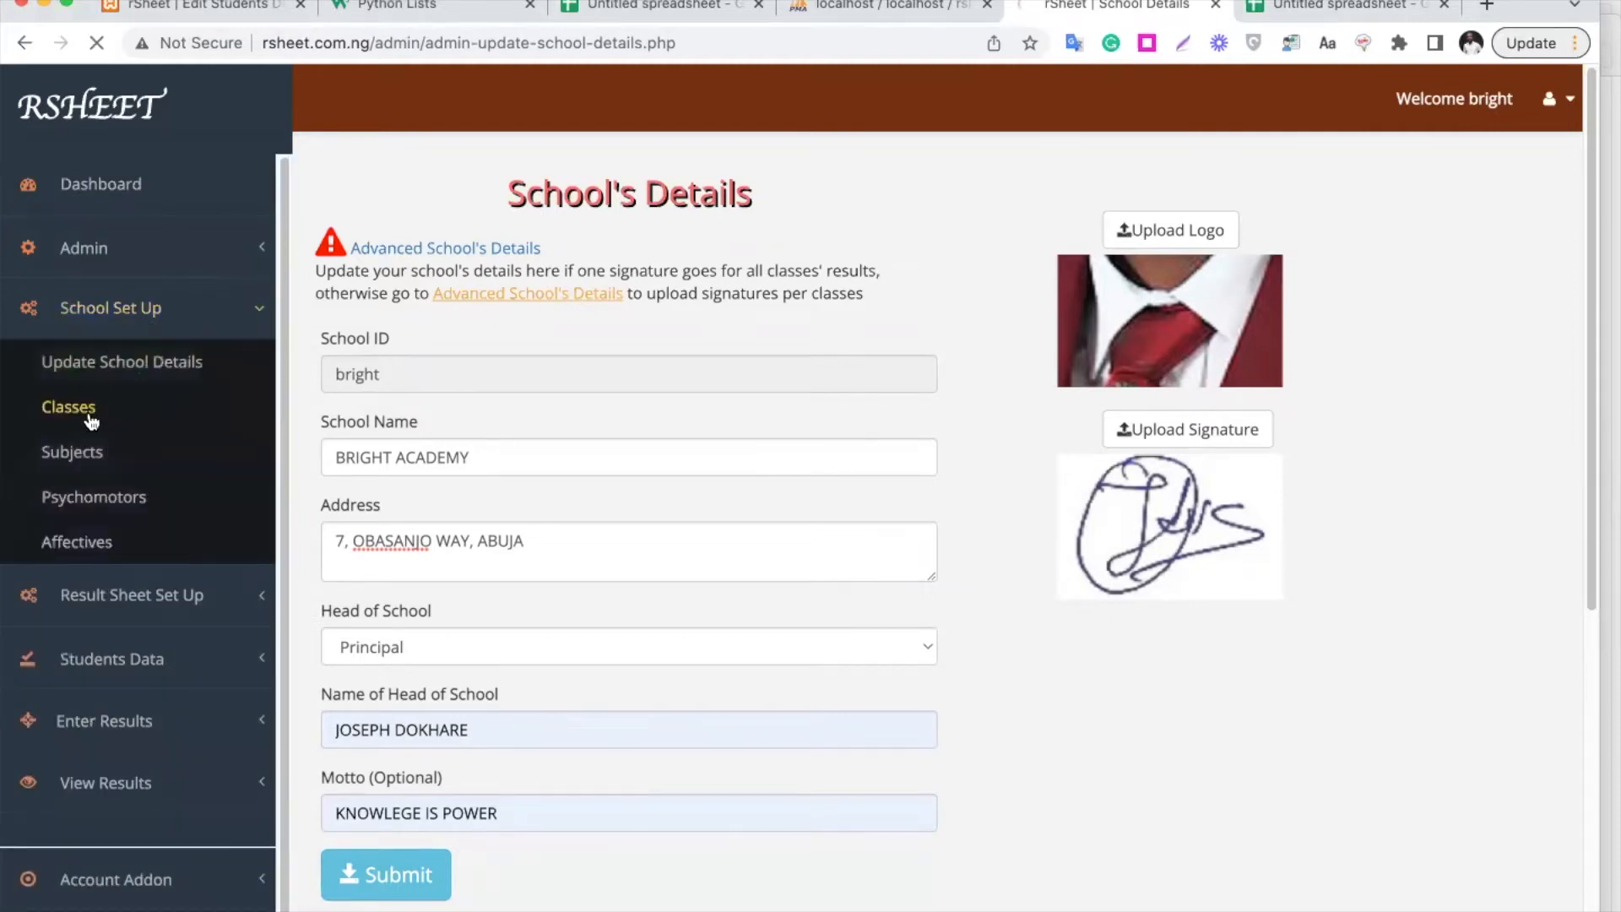
left_click(507, 278)
left_click(487, 331)
left_click(462, 363)
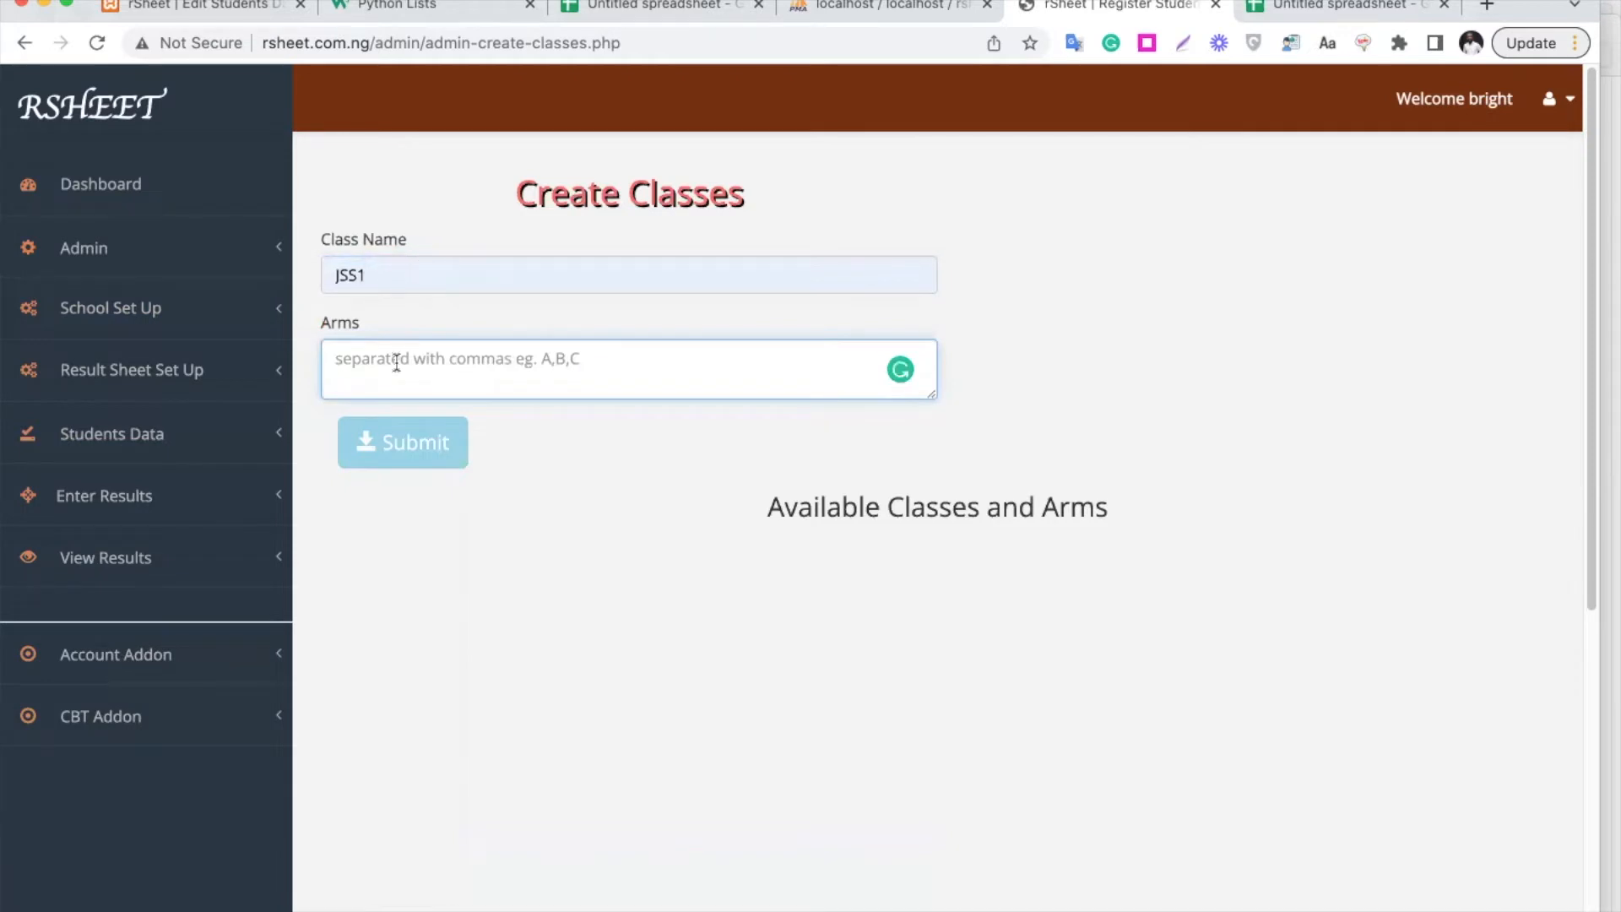
type("A,B,C")
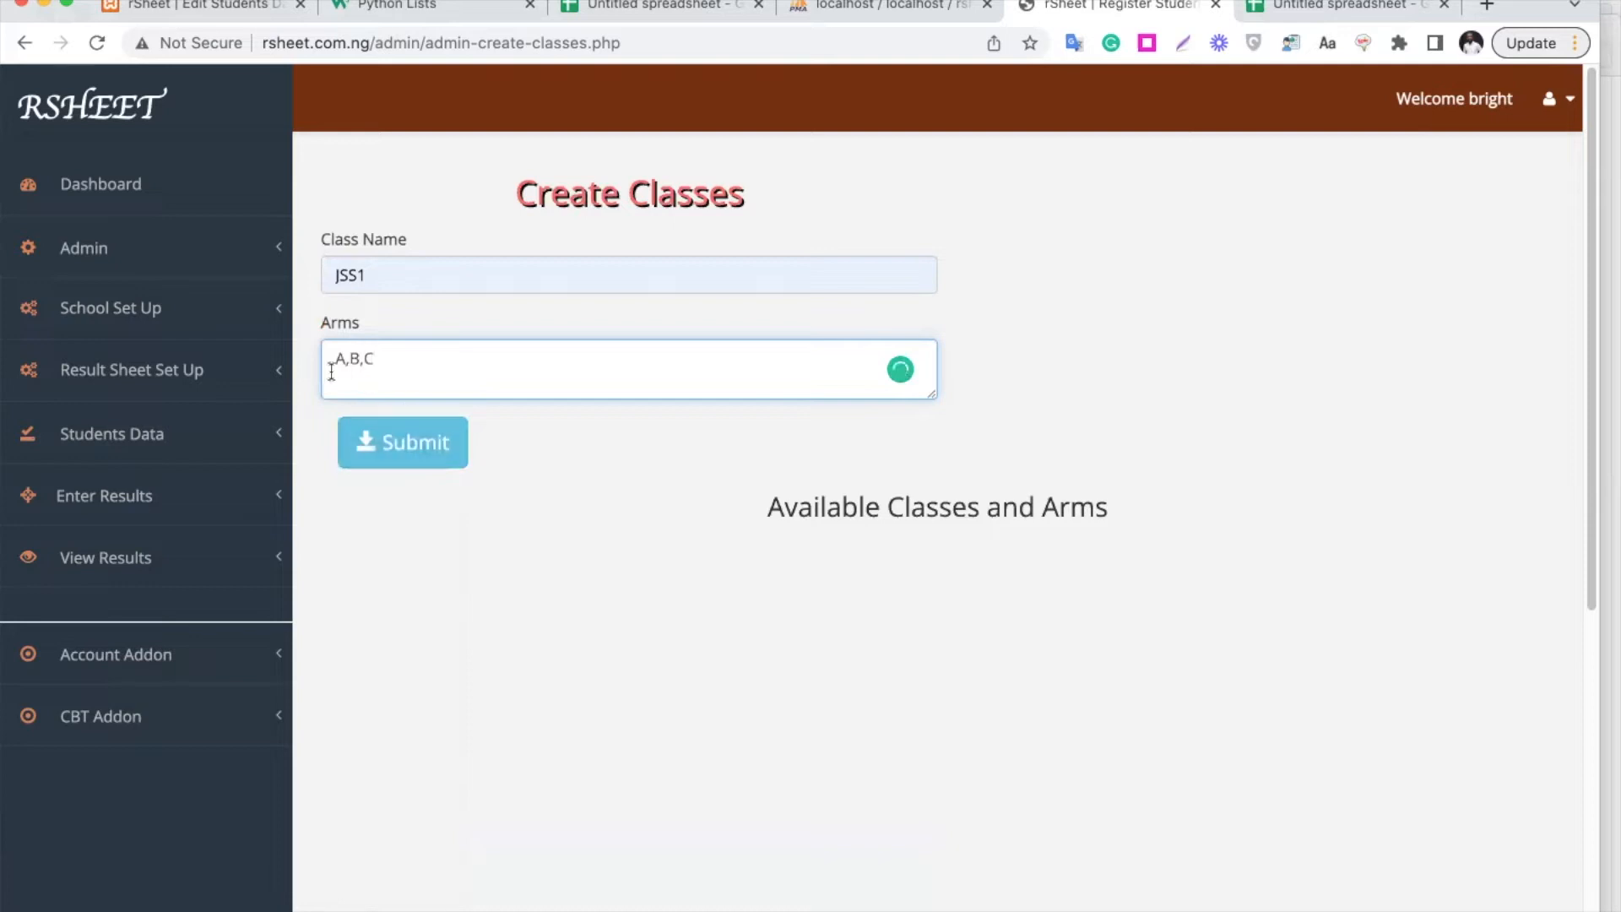
left_click(420, 446)
Add classes JSS2, JSS3 and SS1 with the same A,B,C arms
left_click(424, 266)
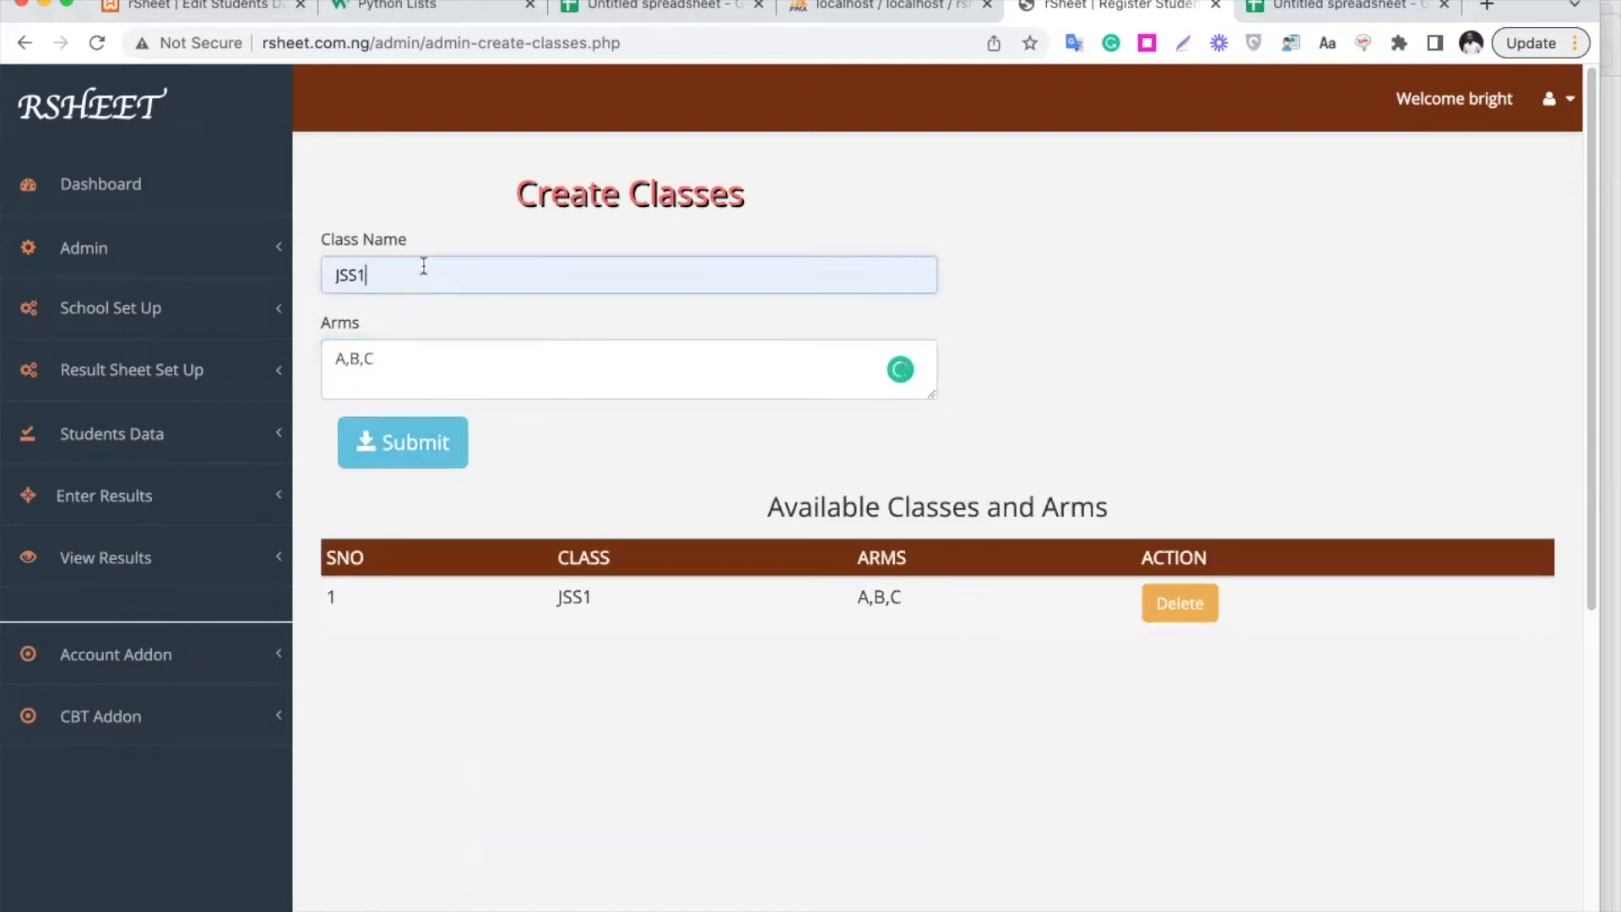
key("BackSpace")
type("2")
left_click(397, 441)
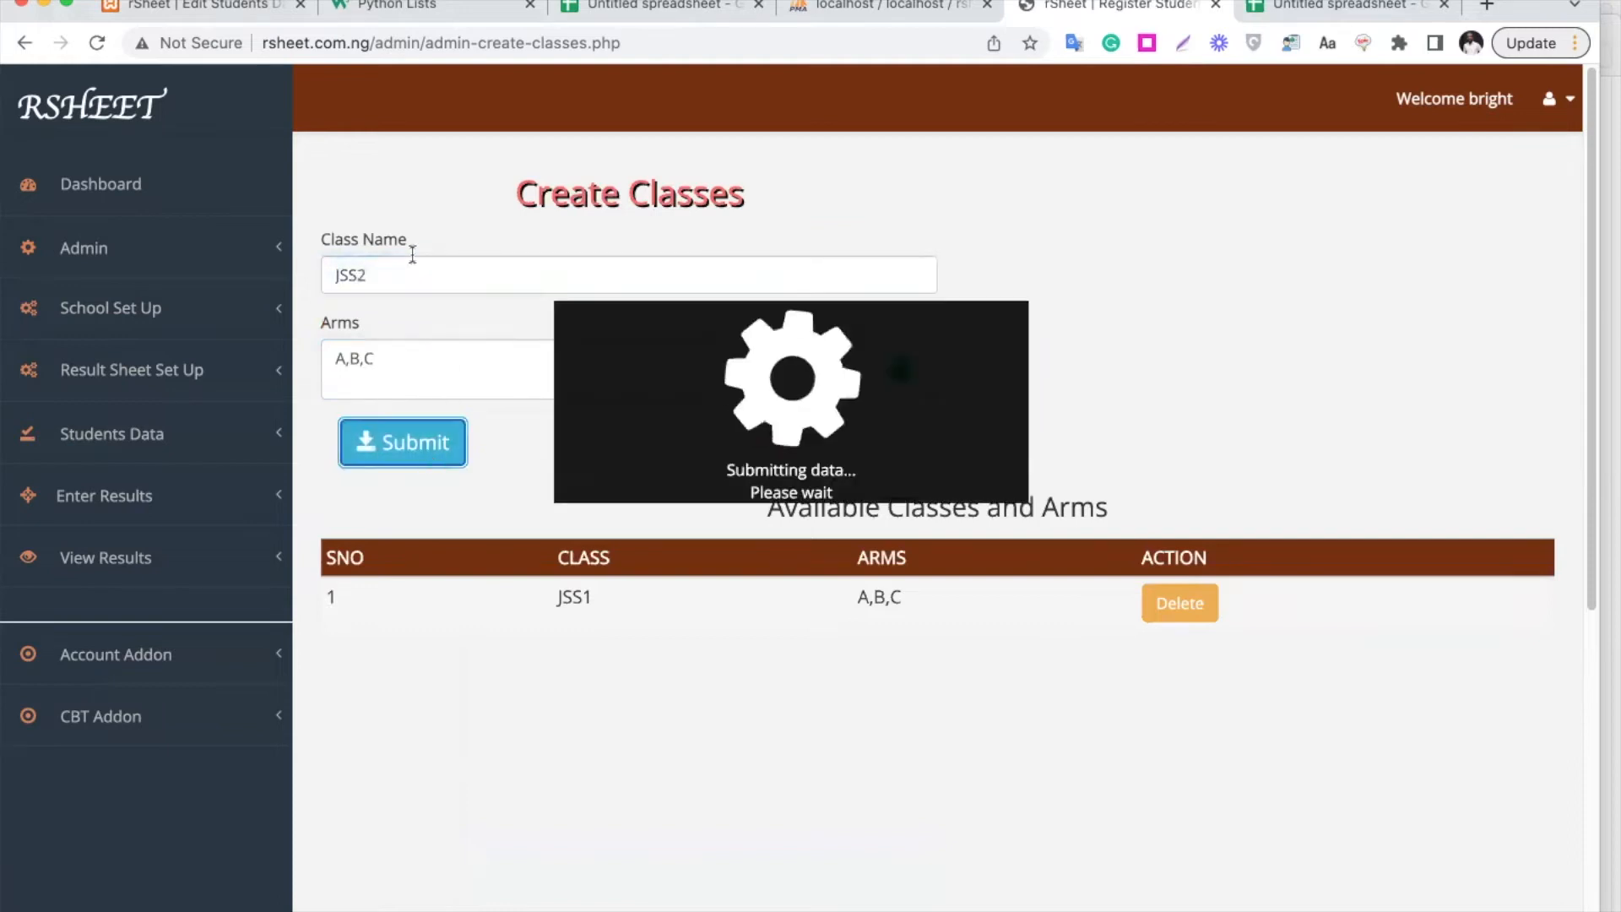
left_click(404, 260)
key("BackSpace")
type("3")
left_click(432, 442)
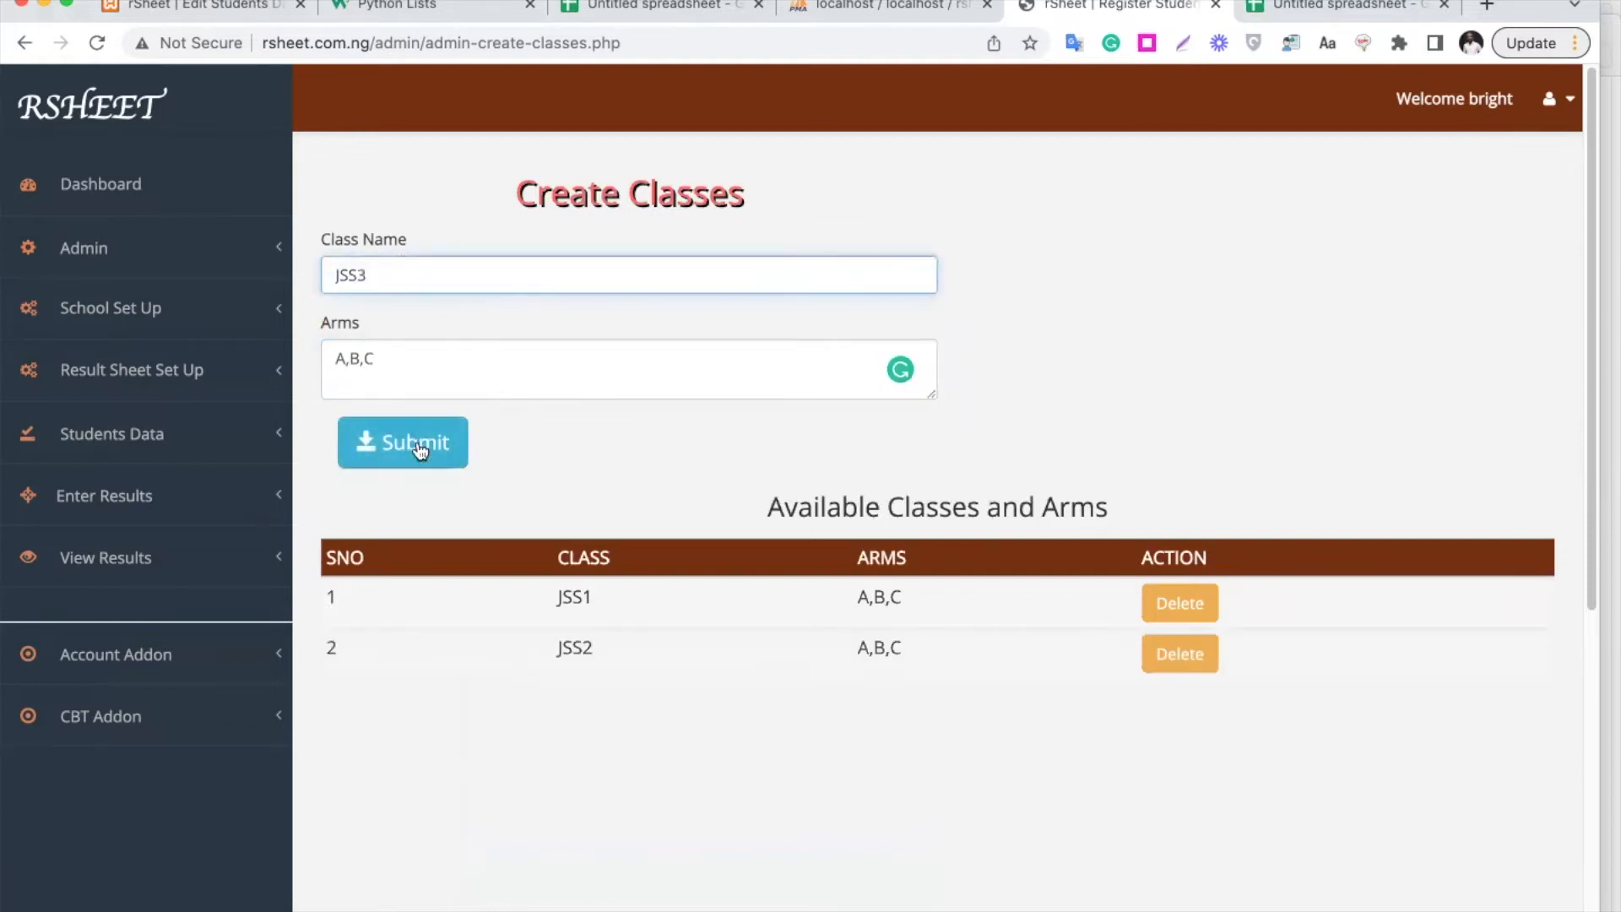
double_click(401, 275)
type("SS1")
left_click(406, 462)
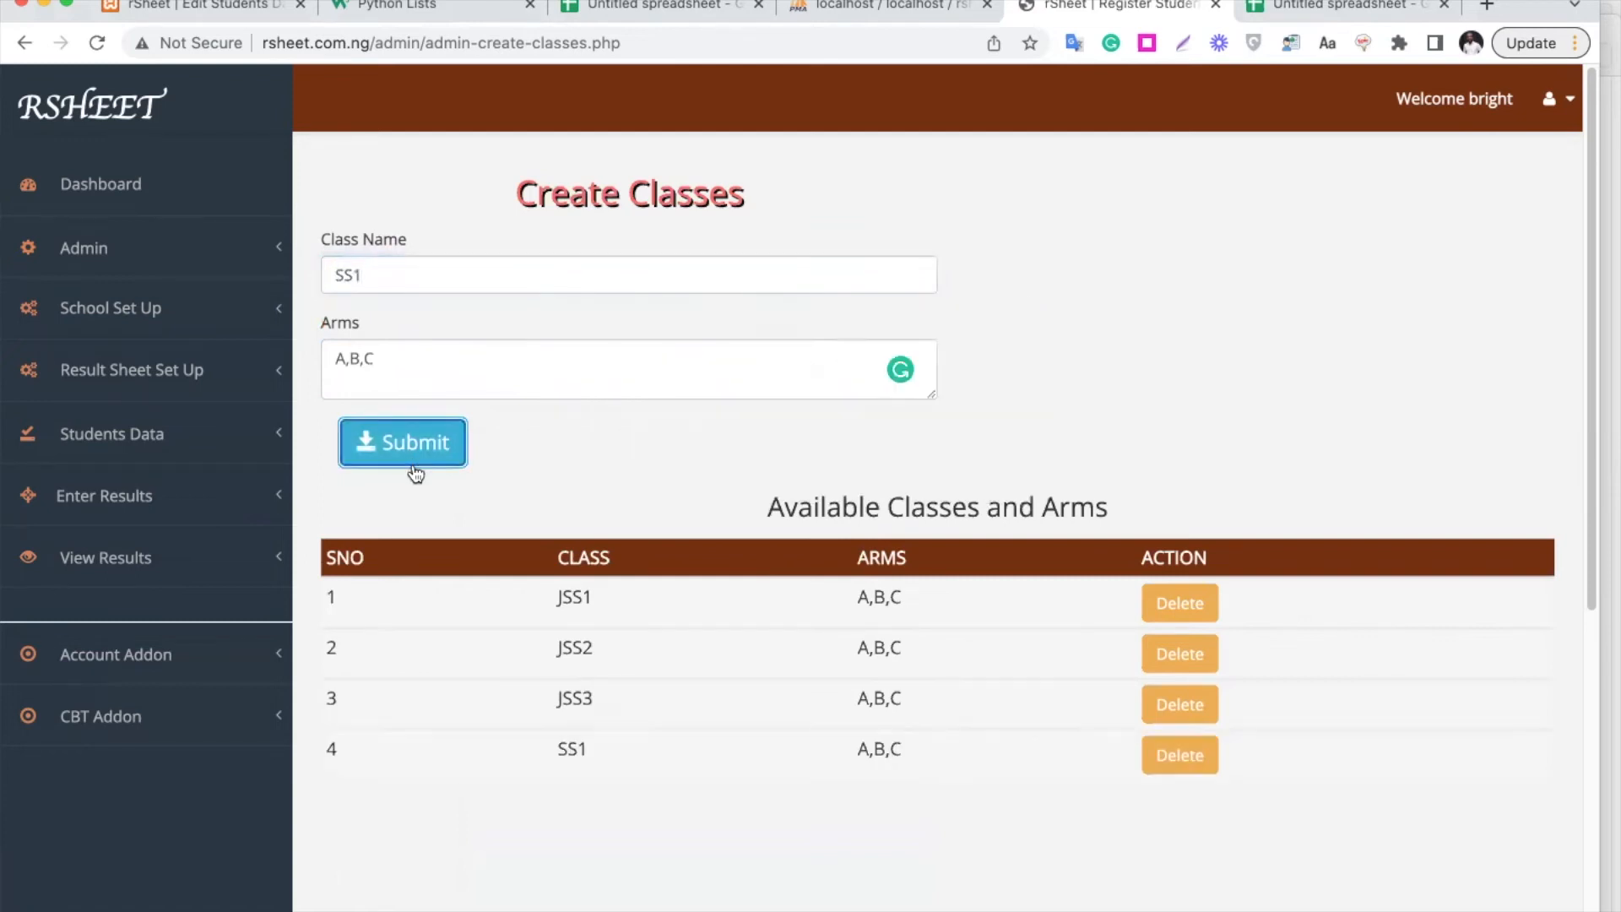
Add classes SS2 and SS3 with arms ART,SCIENCE
left_click(390, 272)
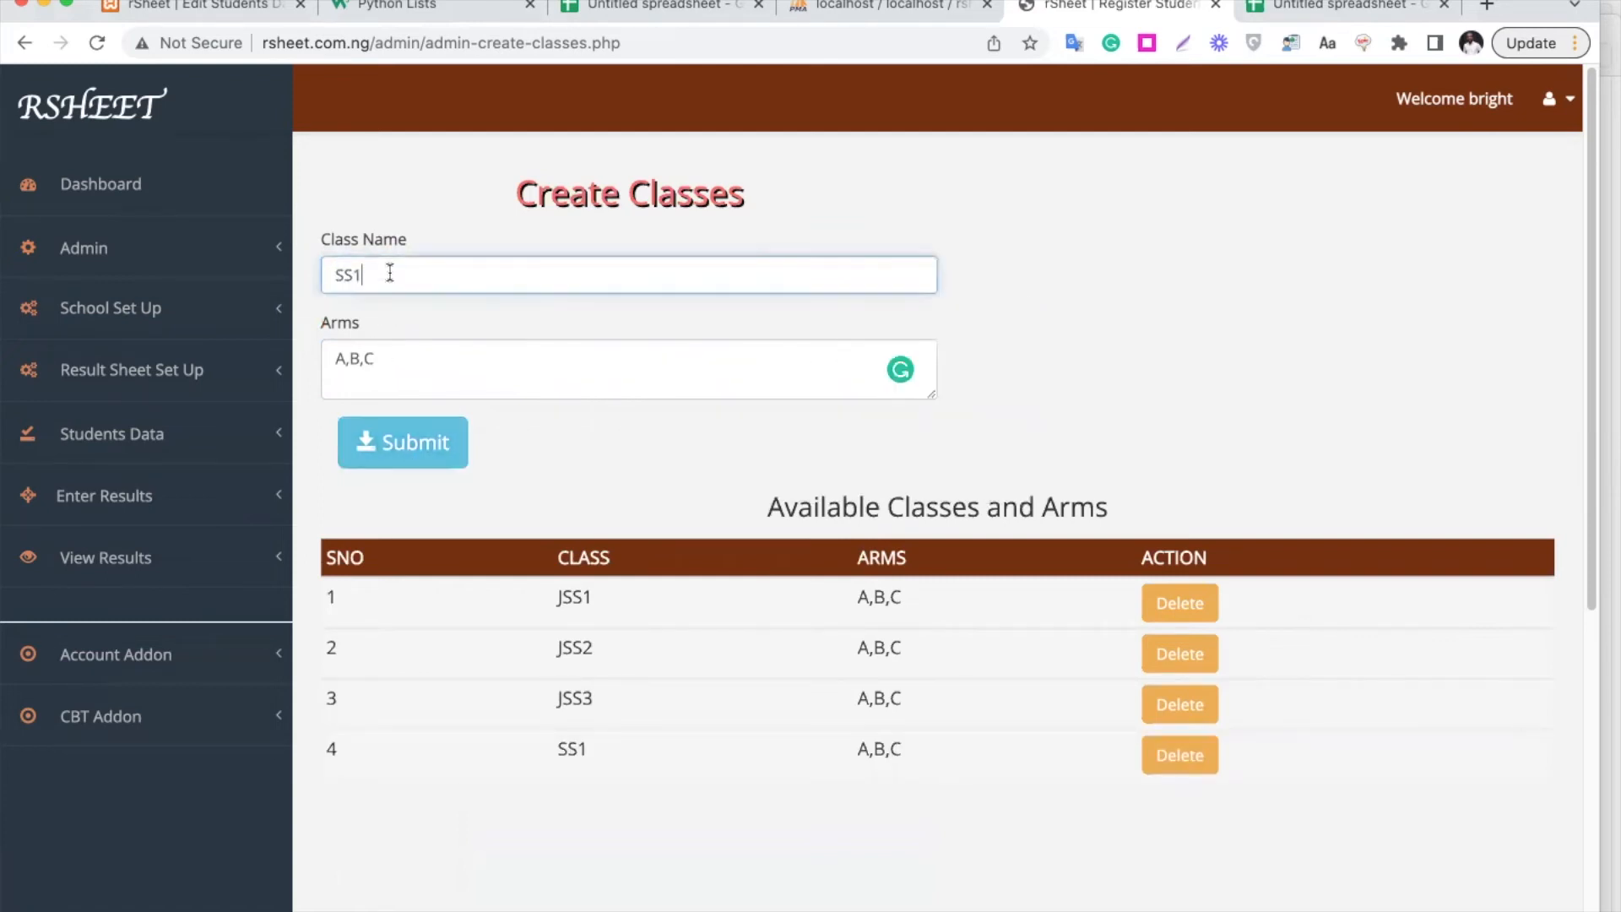
triple_click(391, 355)
type("ARM")
key("BackSpace")
type("T,")
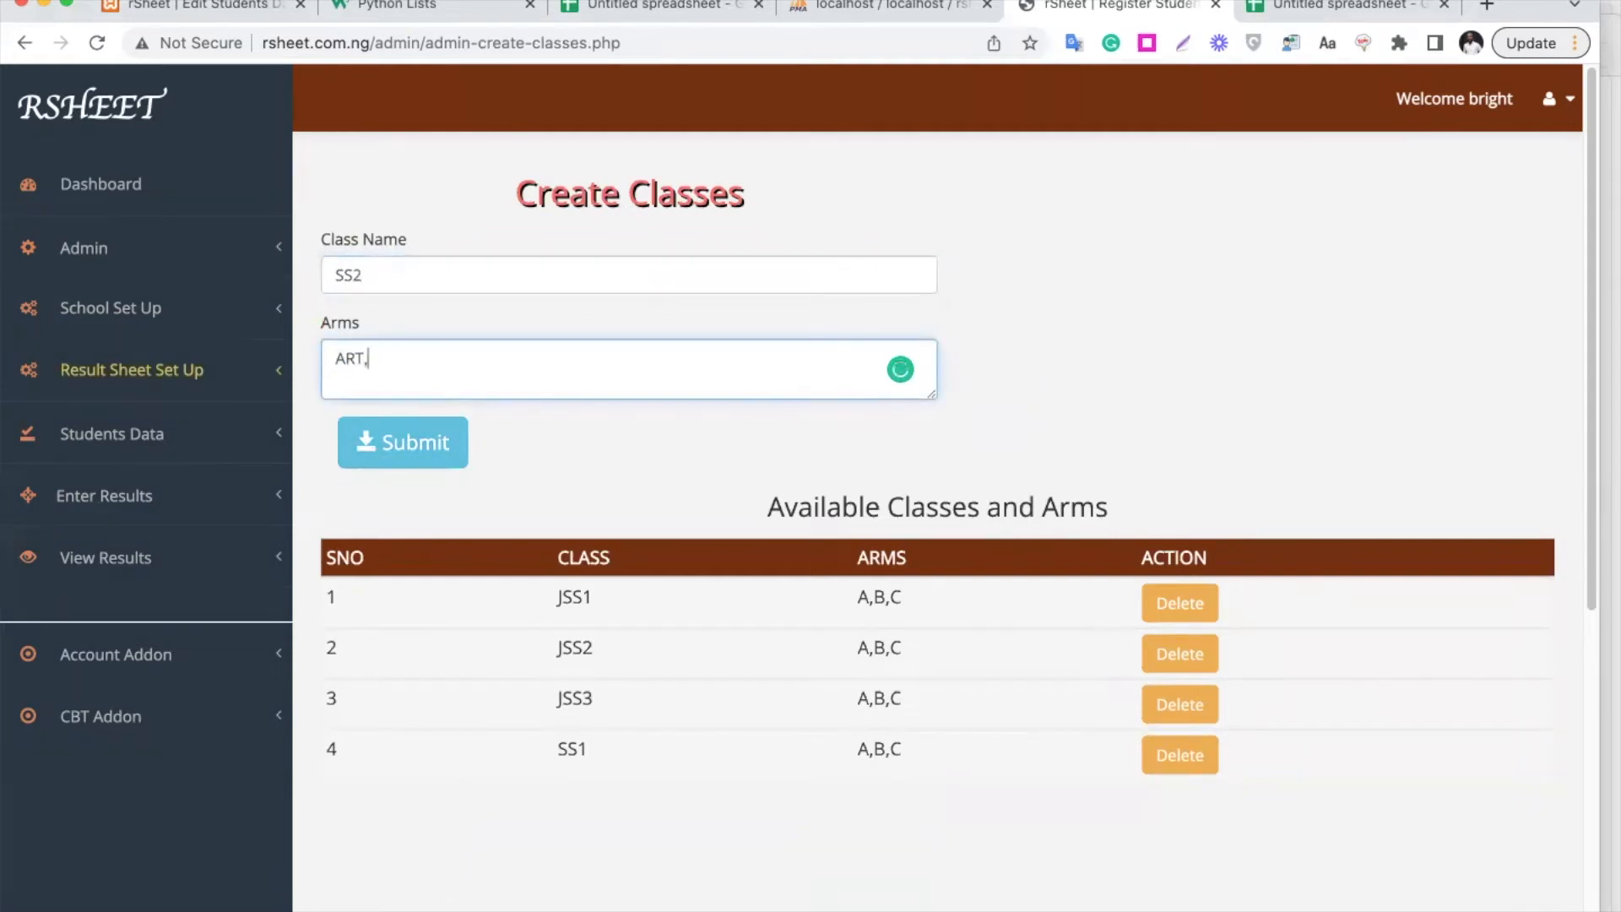
type("SCIENCE")
left_click(393, 451)
left_click(392, 268)
key("BackSpace")
type("3")
left_click(443, 437)
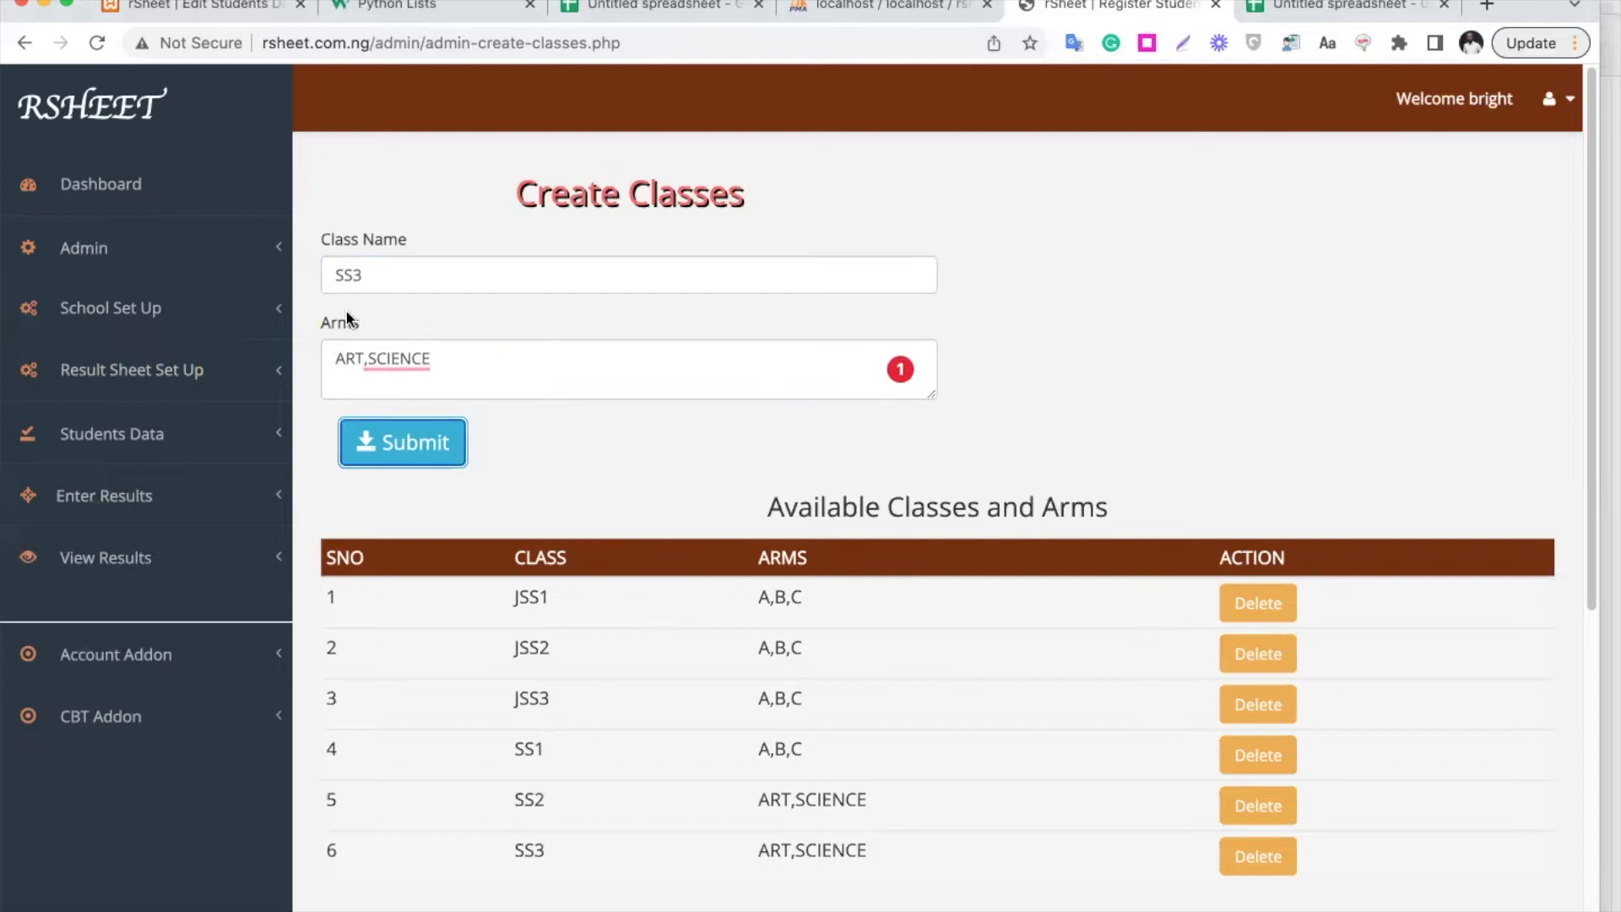
left_click(138, 318)
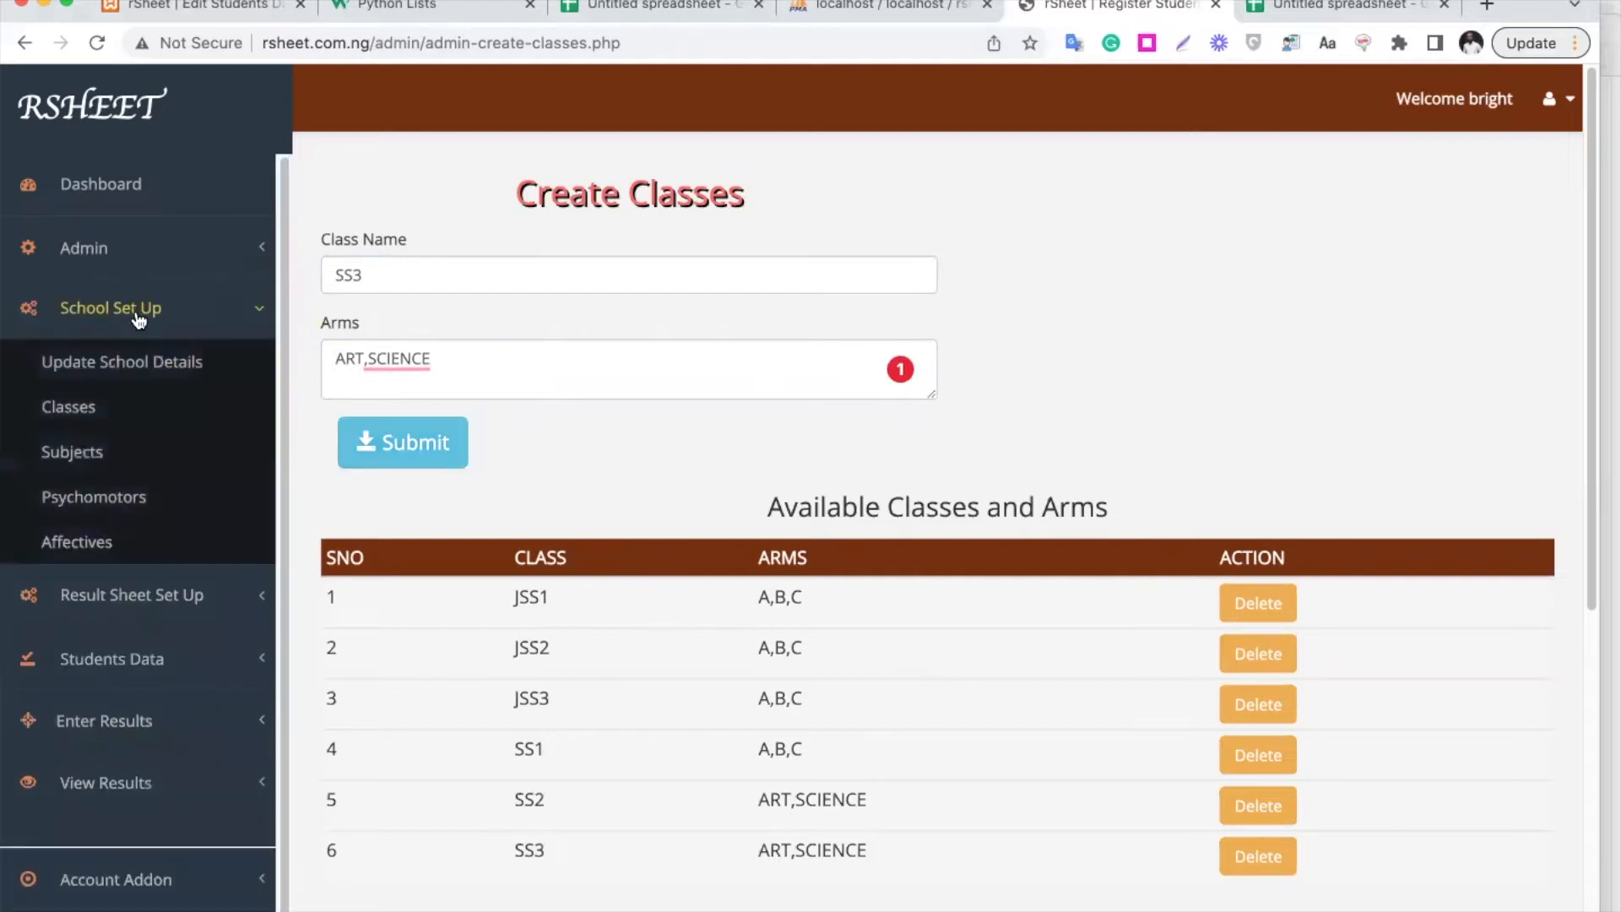
Return to the school details and open the advanced school details page
left_click(132, 370)
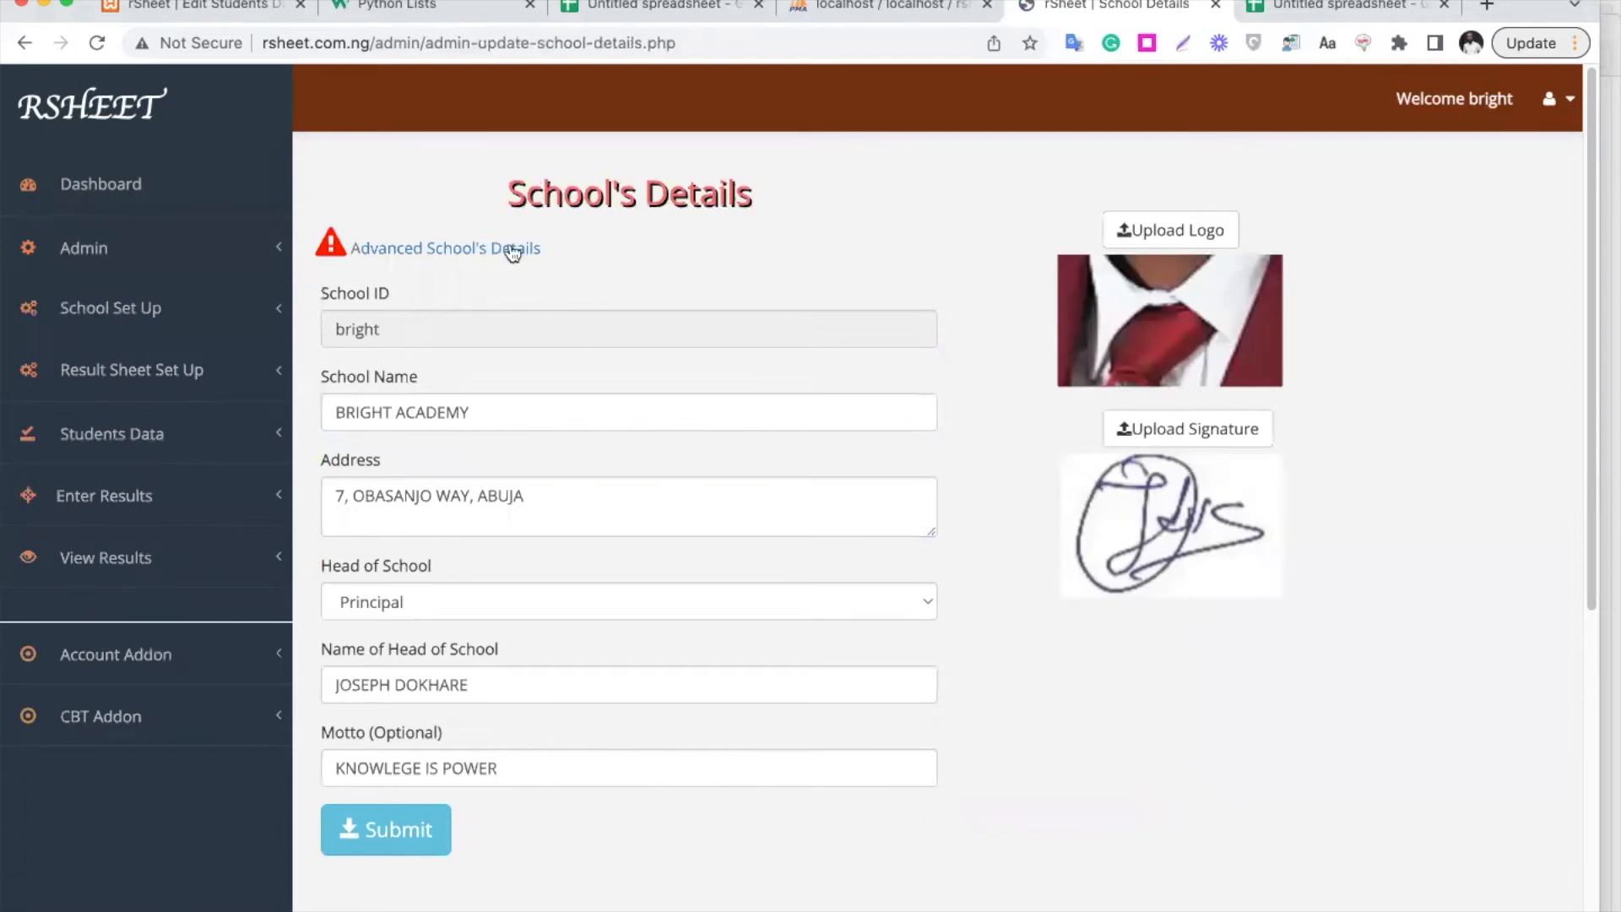
left_click(513, 250)
left_click(553, 295)
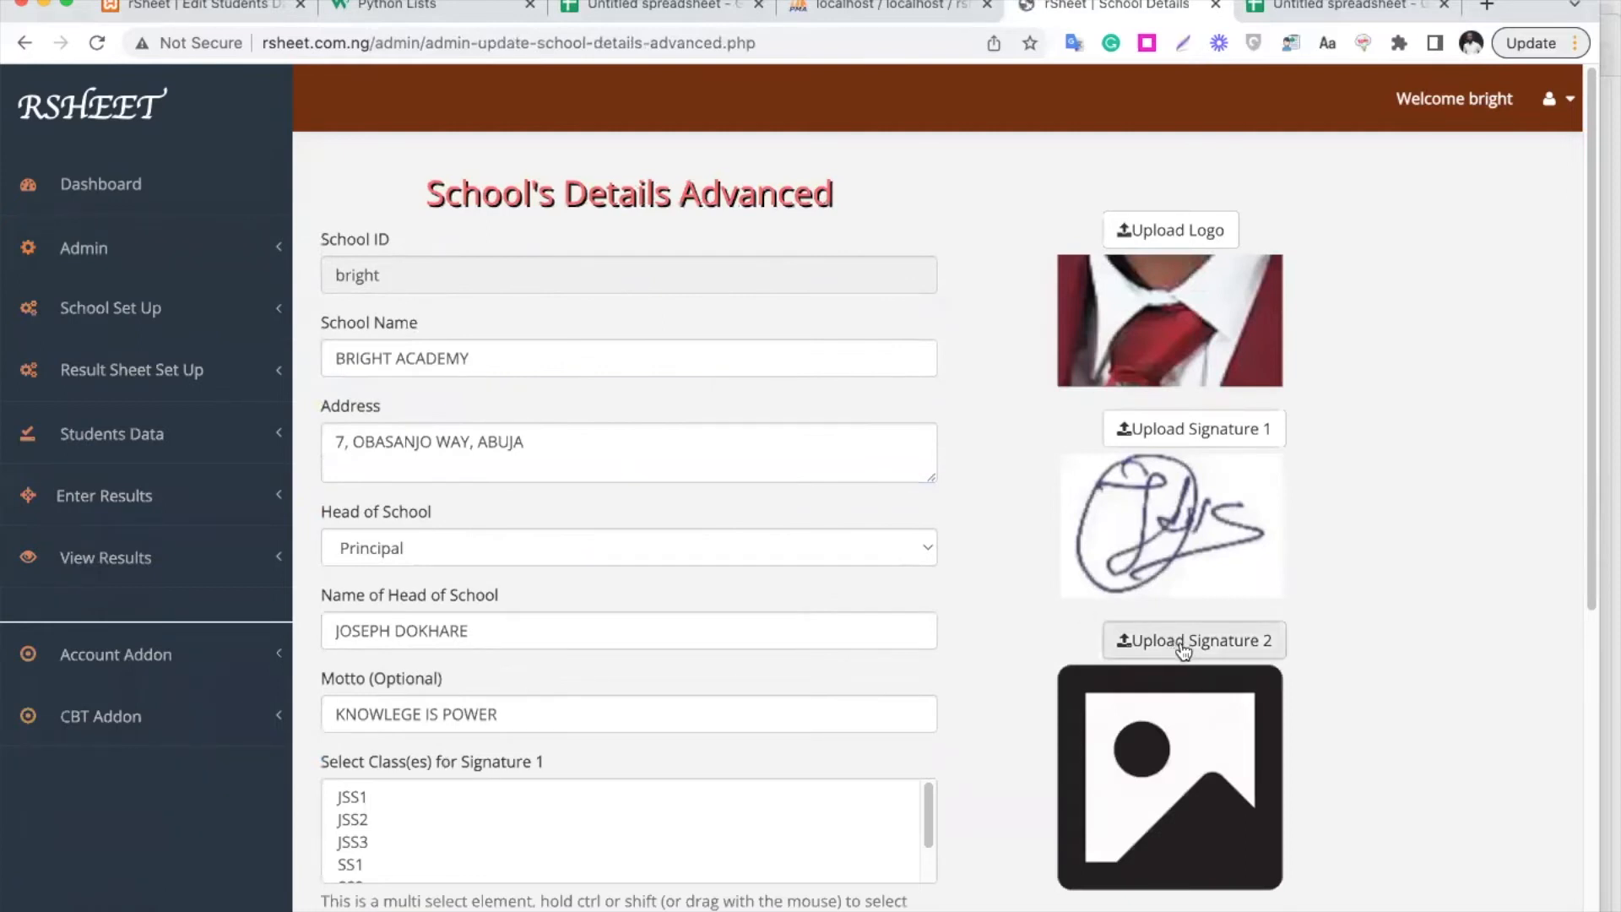
scroll(1184, 650, "down", 5)
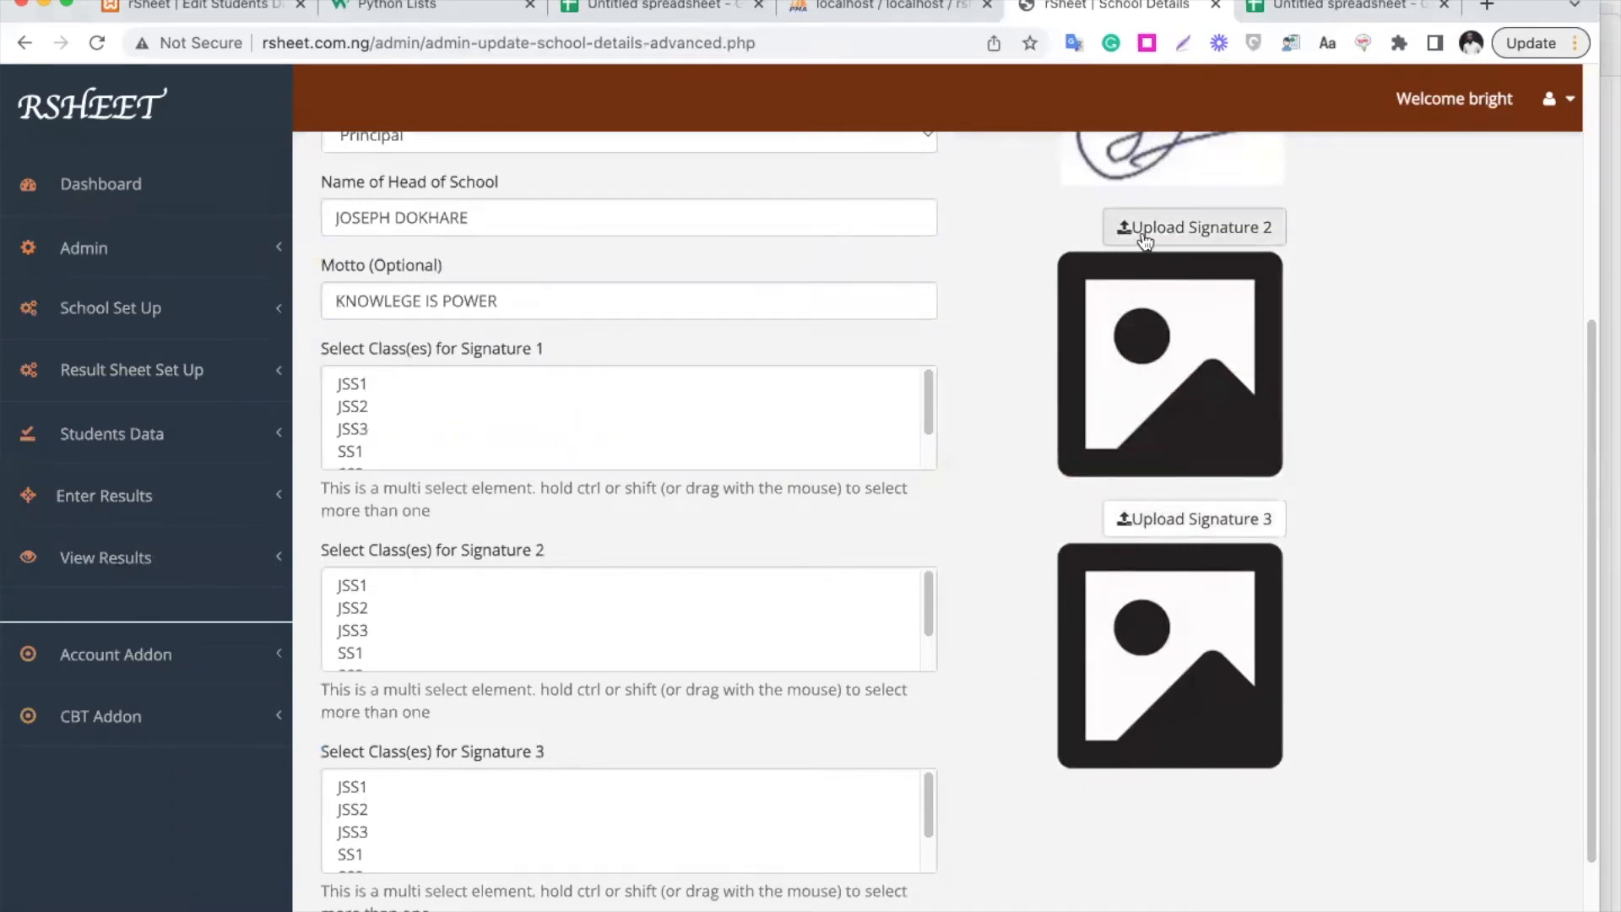
Upload a screenshot as Signature 2, cropped to the image's top-right corner
left_click(1194, 227)
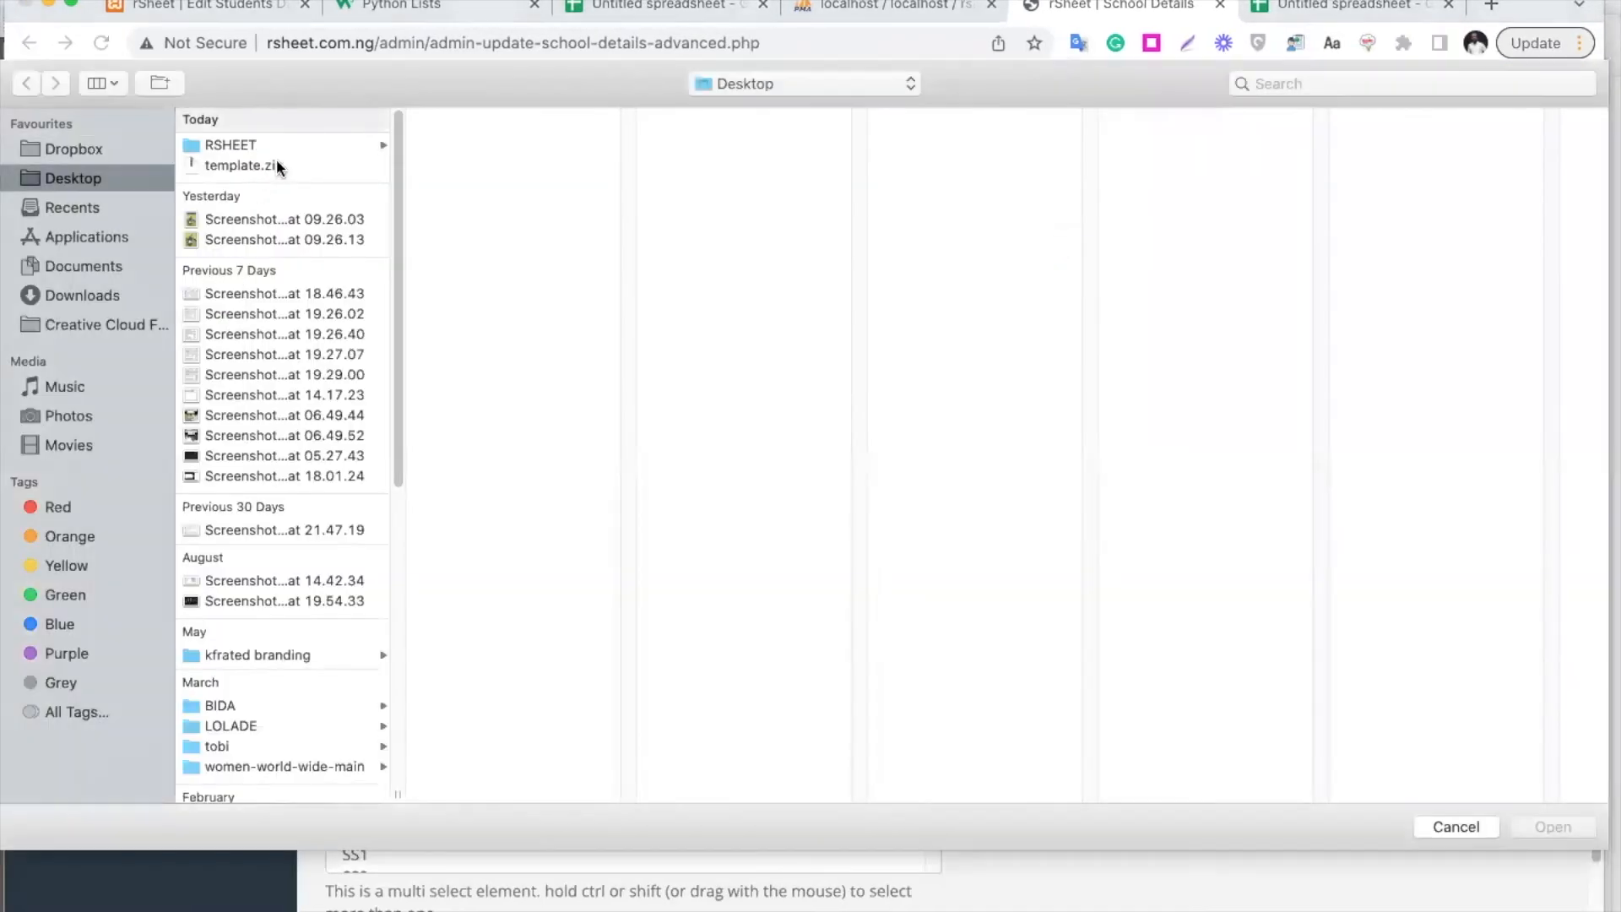
left_click(319, 377)
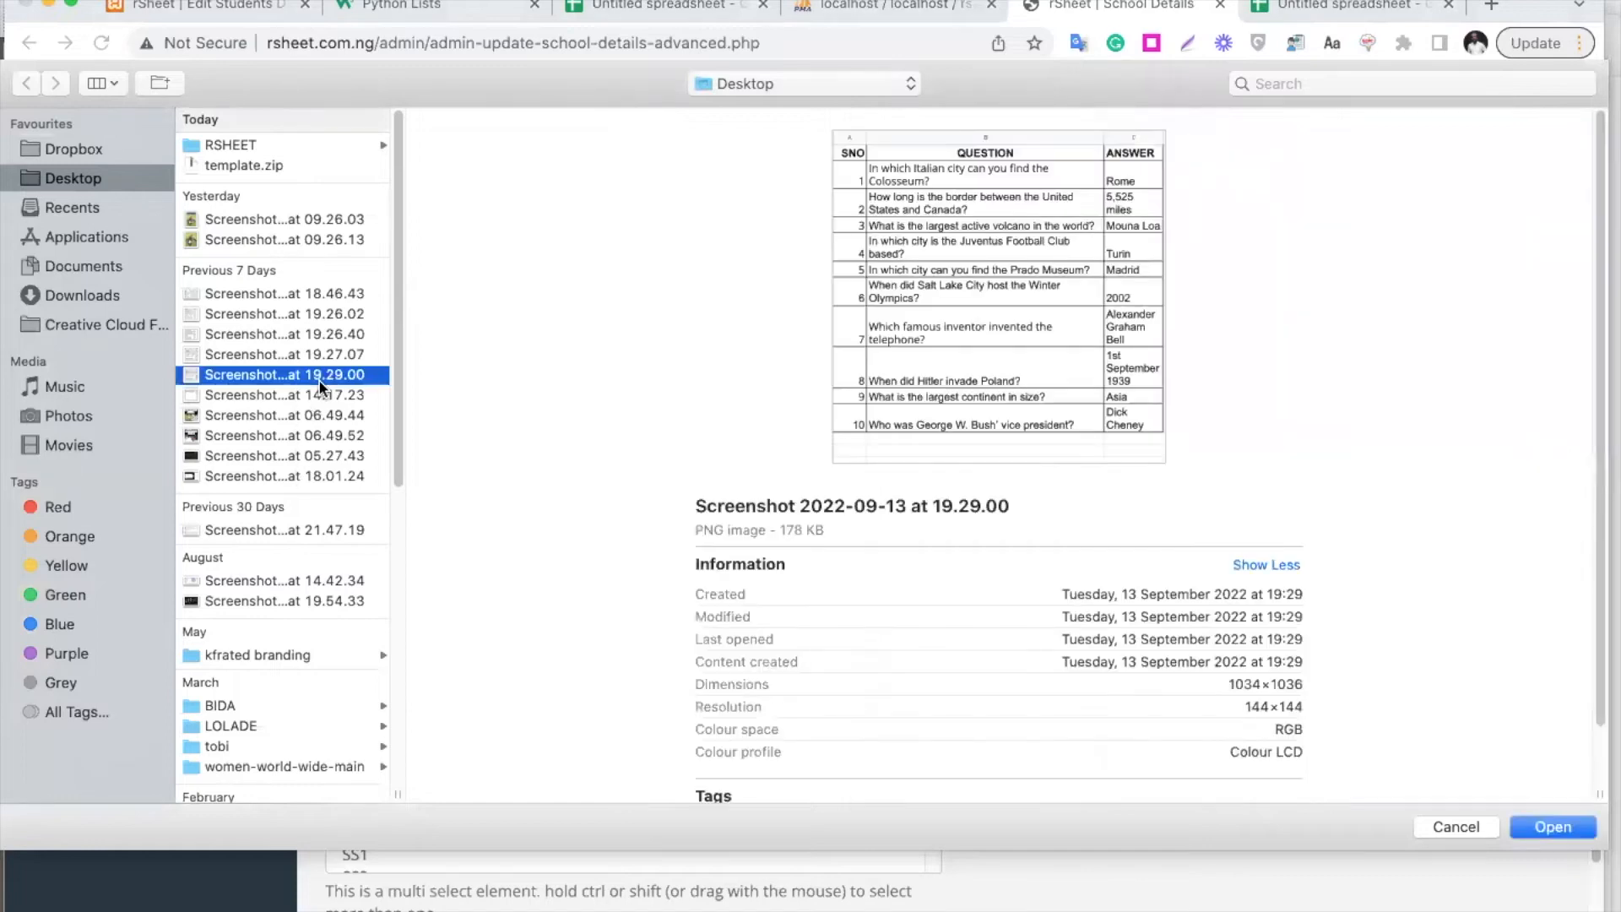
left_click(317, 291)
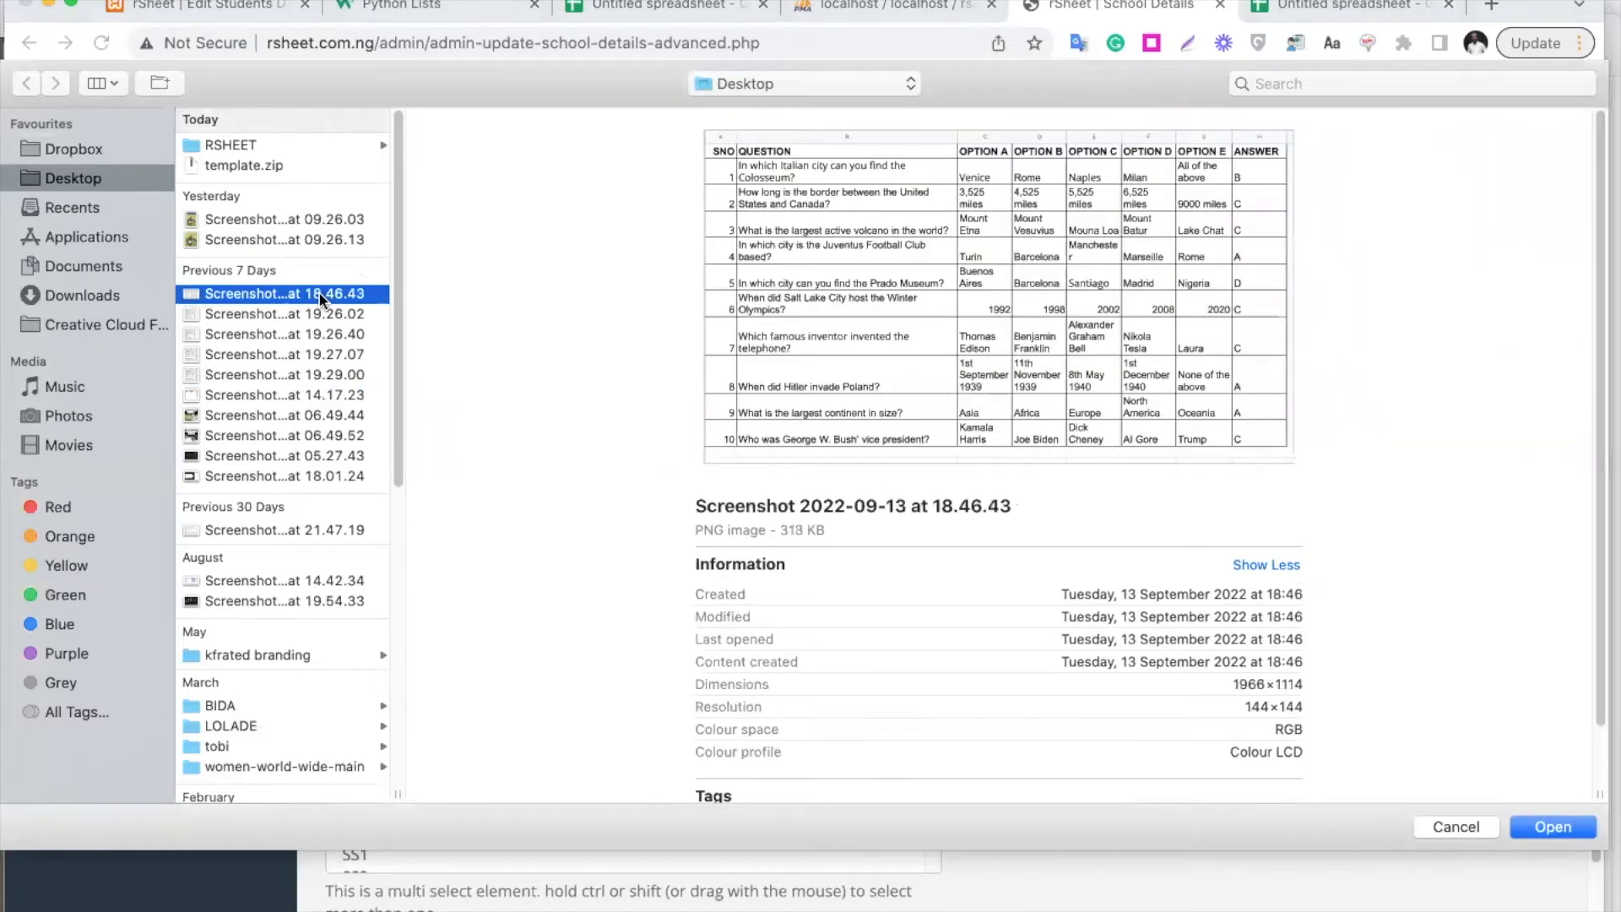
key("Down")
key("Down")
key("Down")
key("Down")
key("Down")
key("Down")
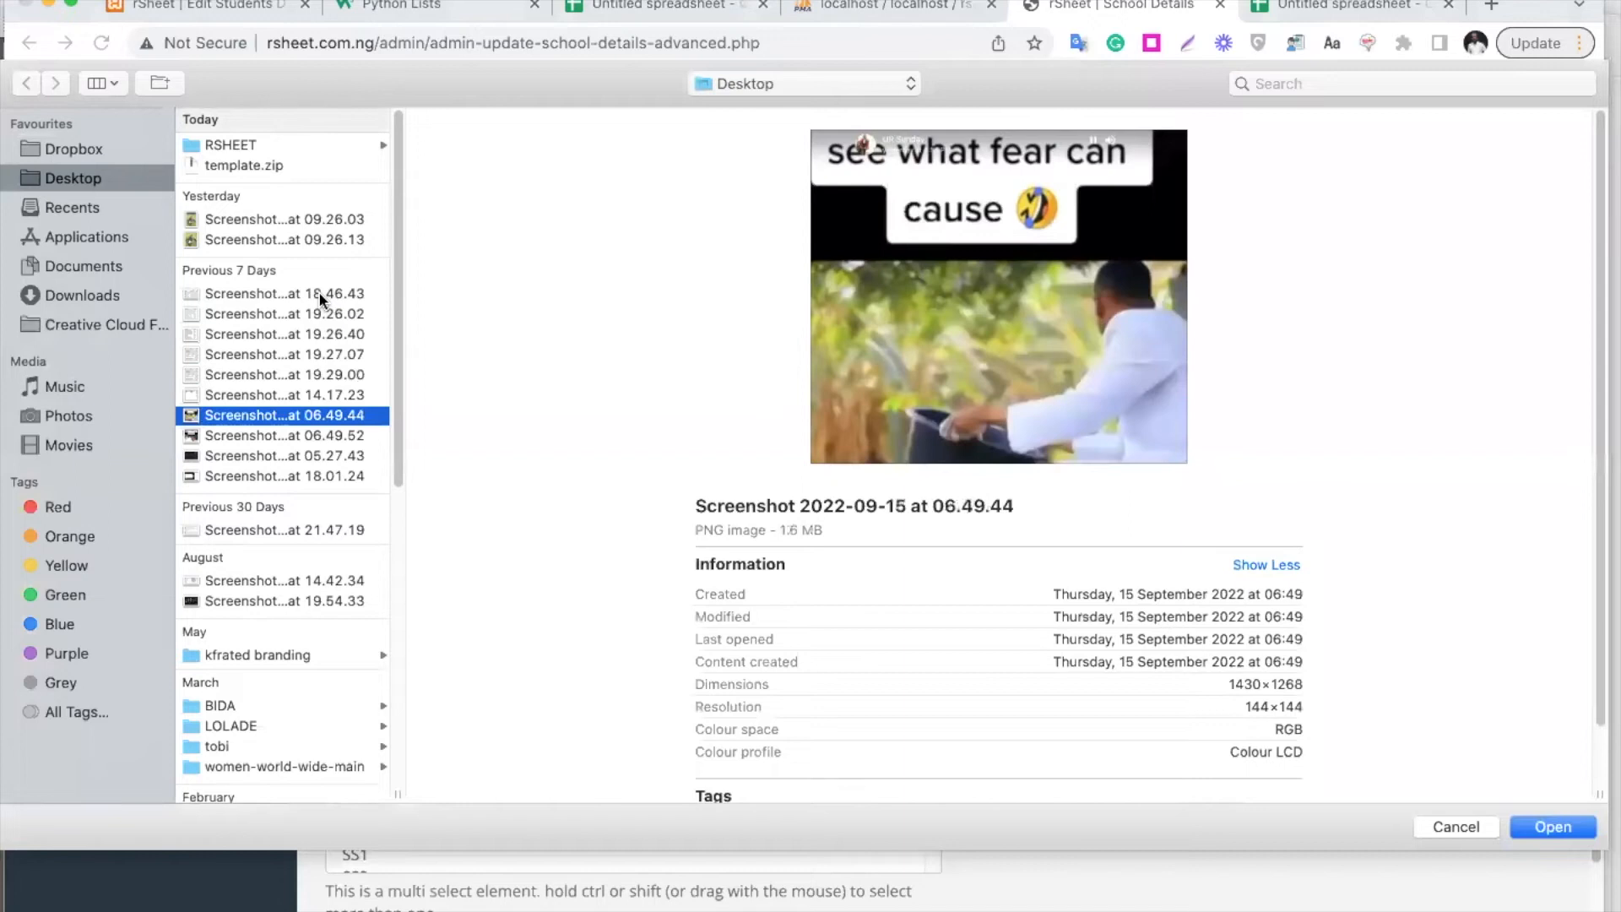
key("Return")
left_click_drag(835, 398, 1013, 246)
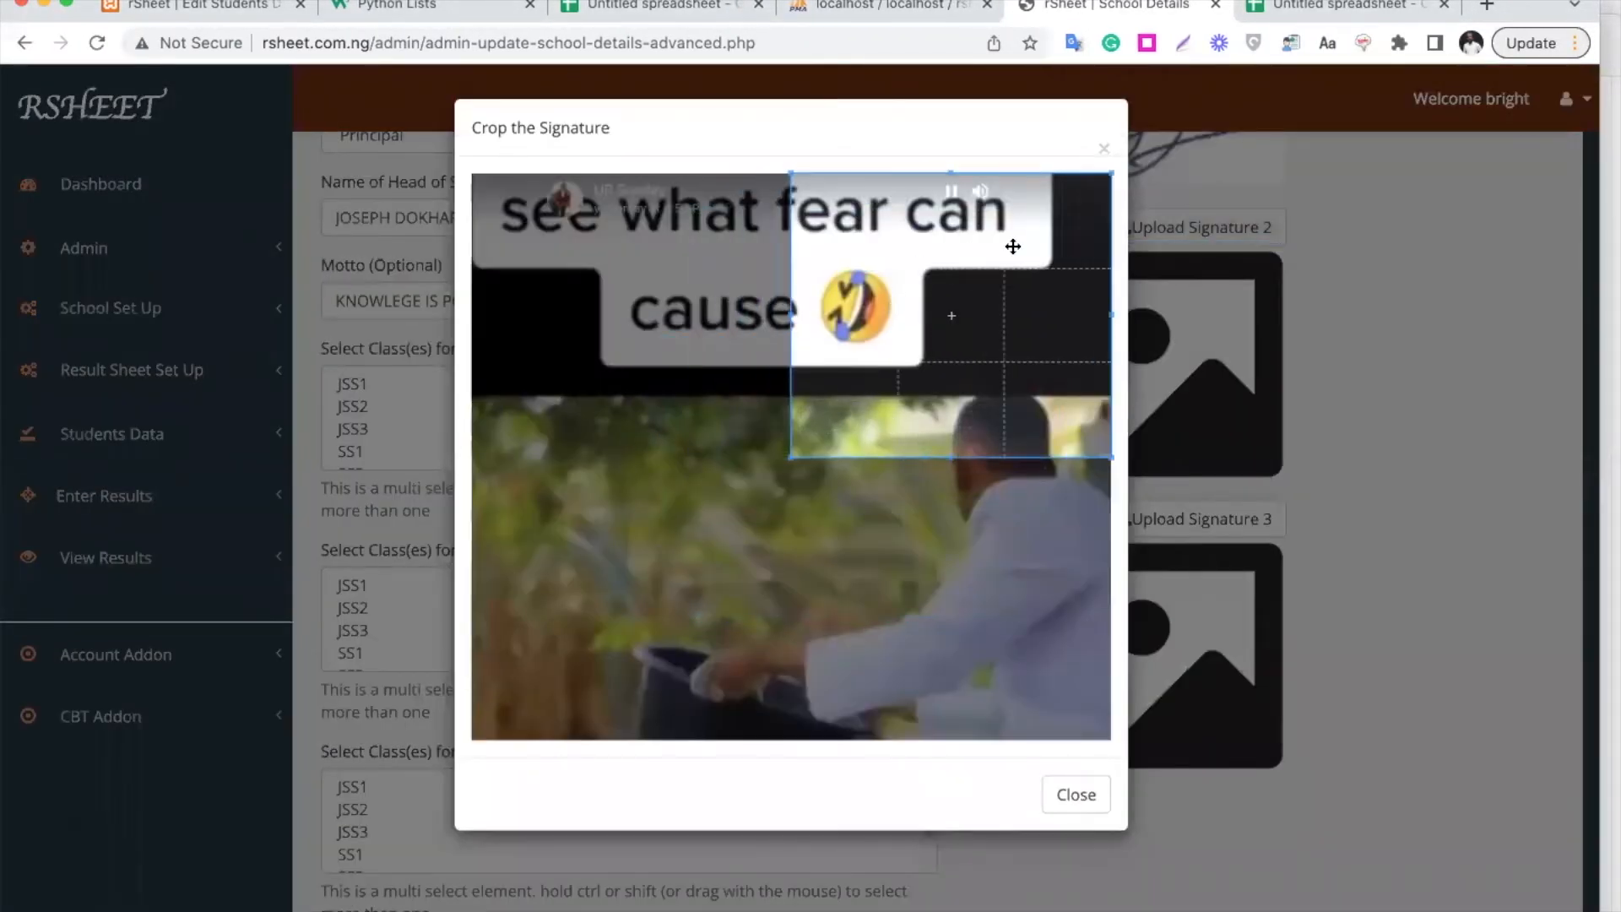
left_click(1364, 419)
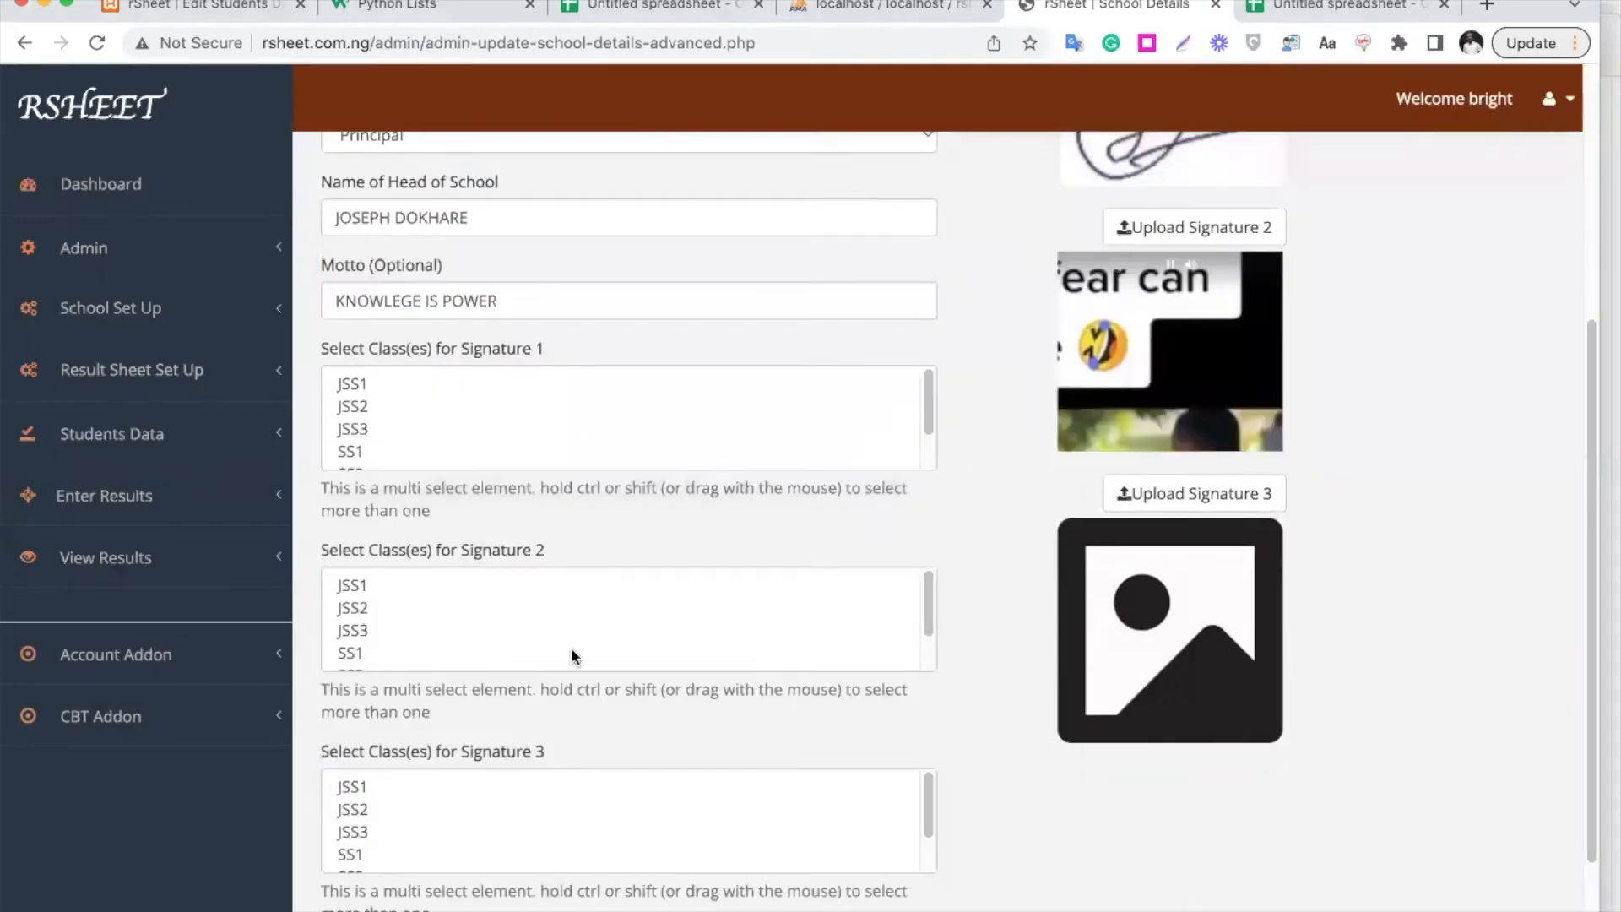
Select JSS1, JSS3 and JSS2 for Signature 1 and SS1 for Signature 2
scroll(481, 462, "up", 1)
scroll(479, 453, "up", 1)
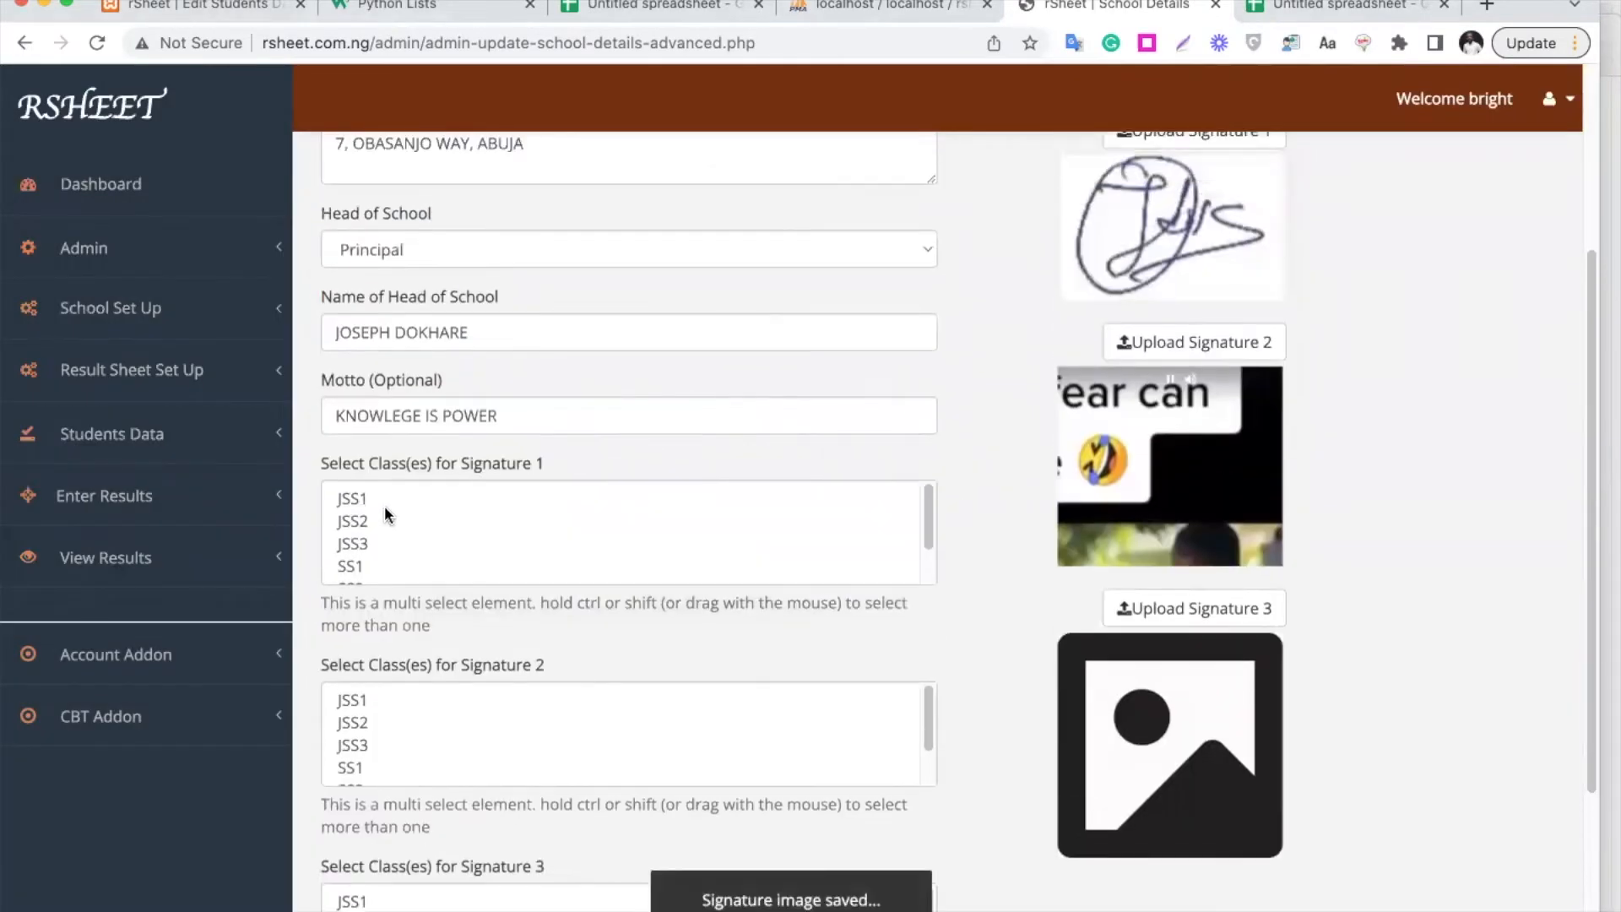
left_click(380, 504)
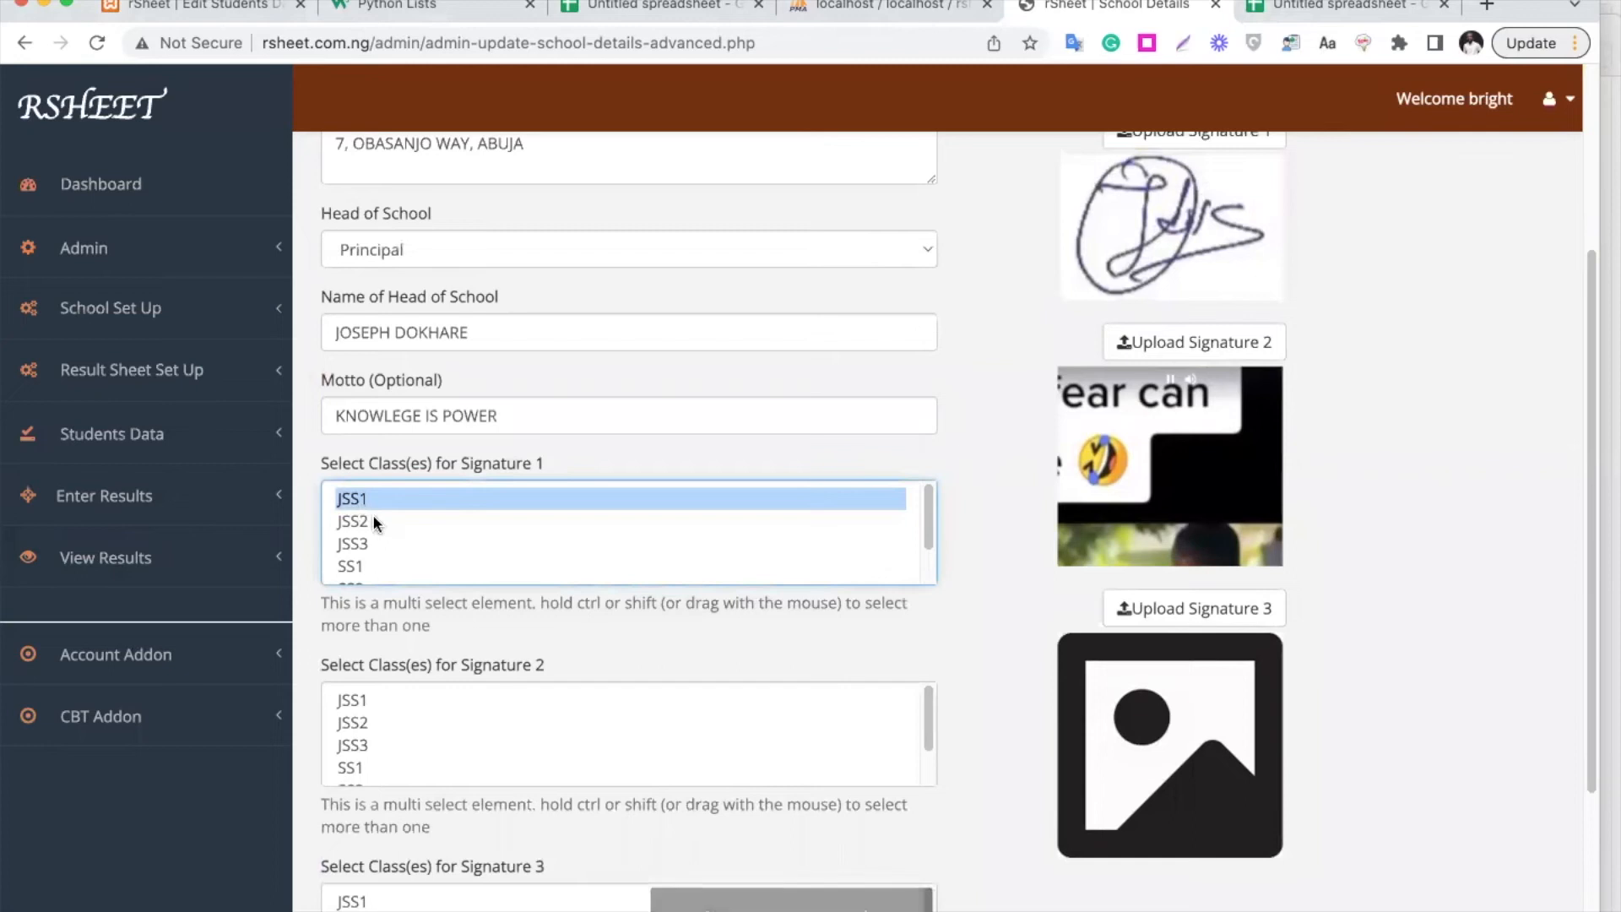
left_click(371, 543, "super")
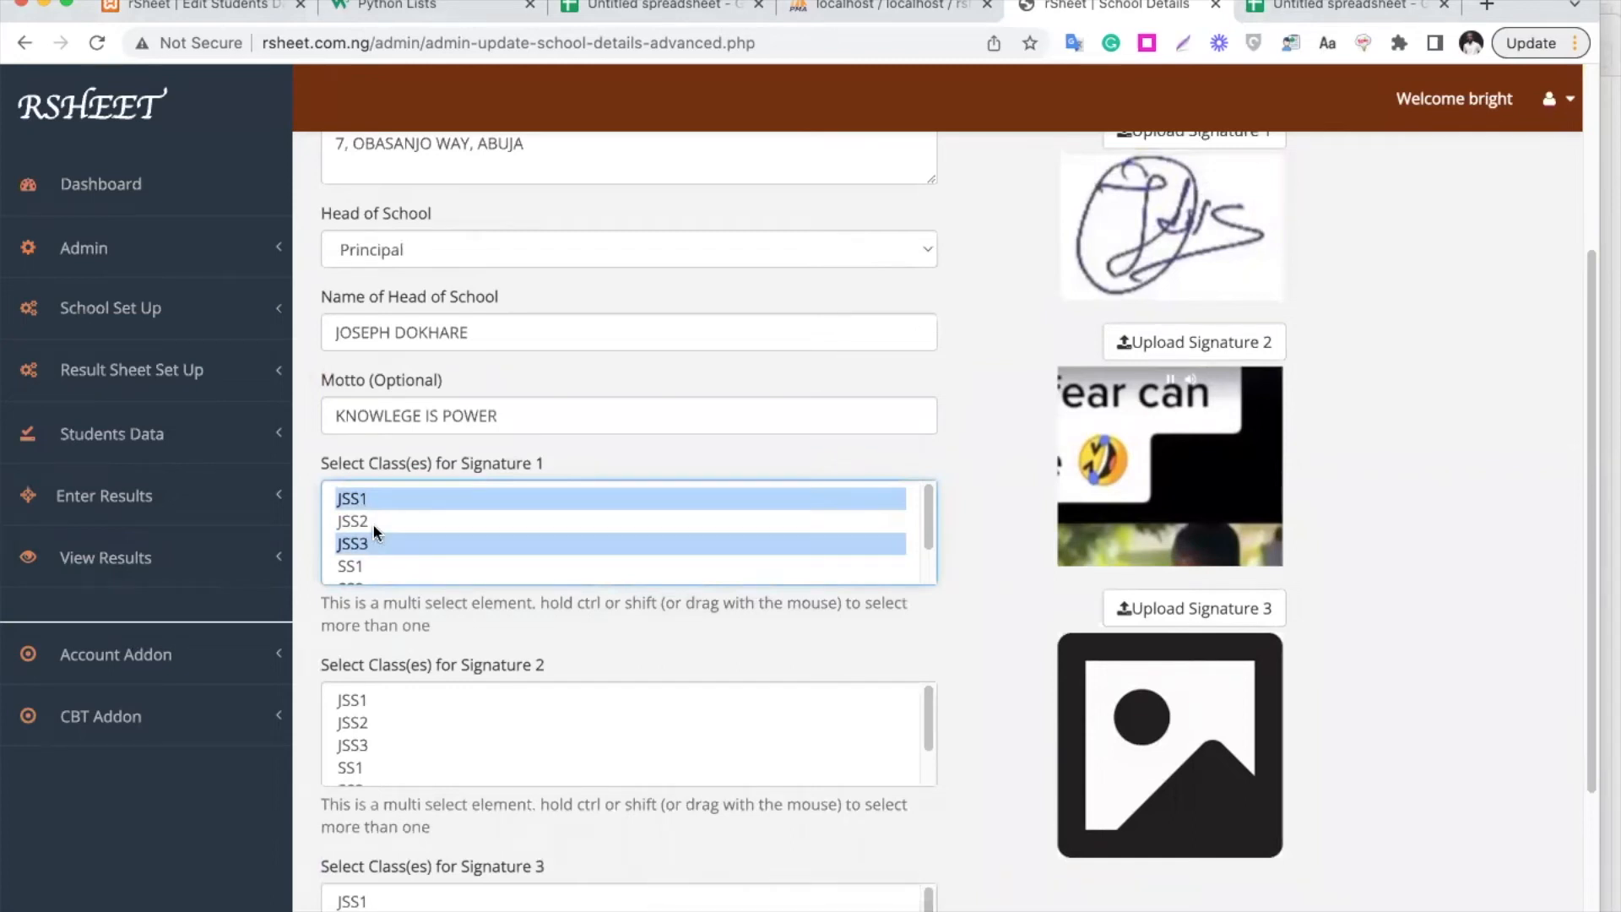
left_click(372, 522, "super")
scroll(414, 641, "down", 3)
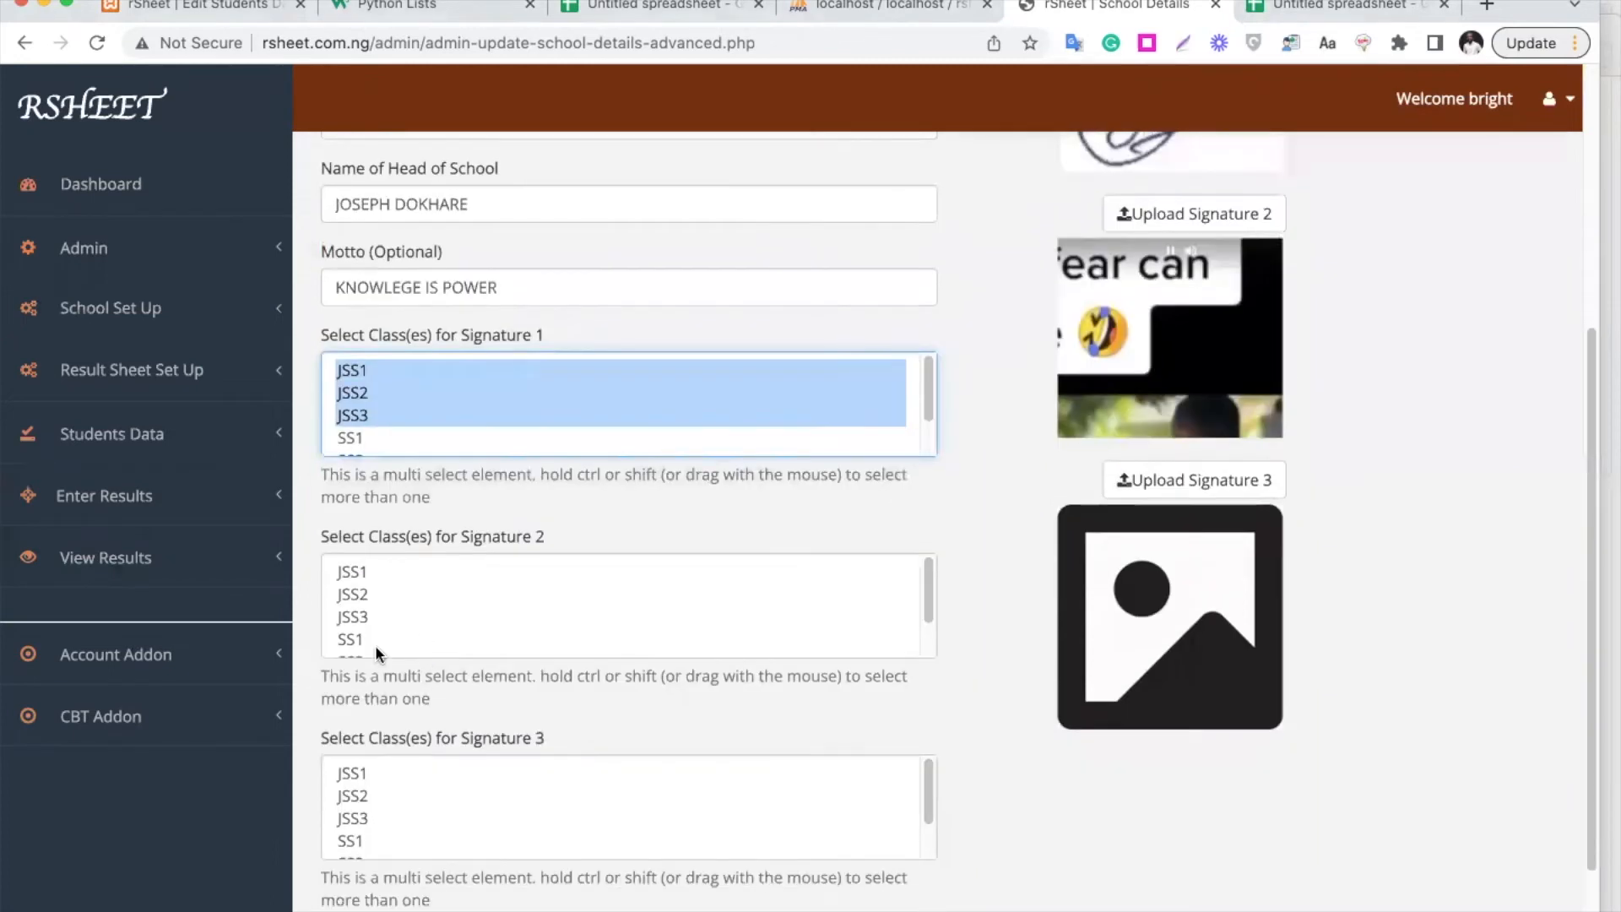
left_click(388, 639)
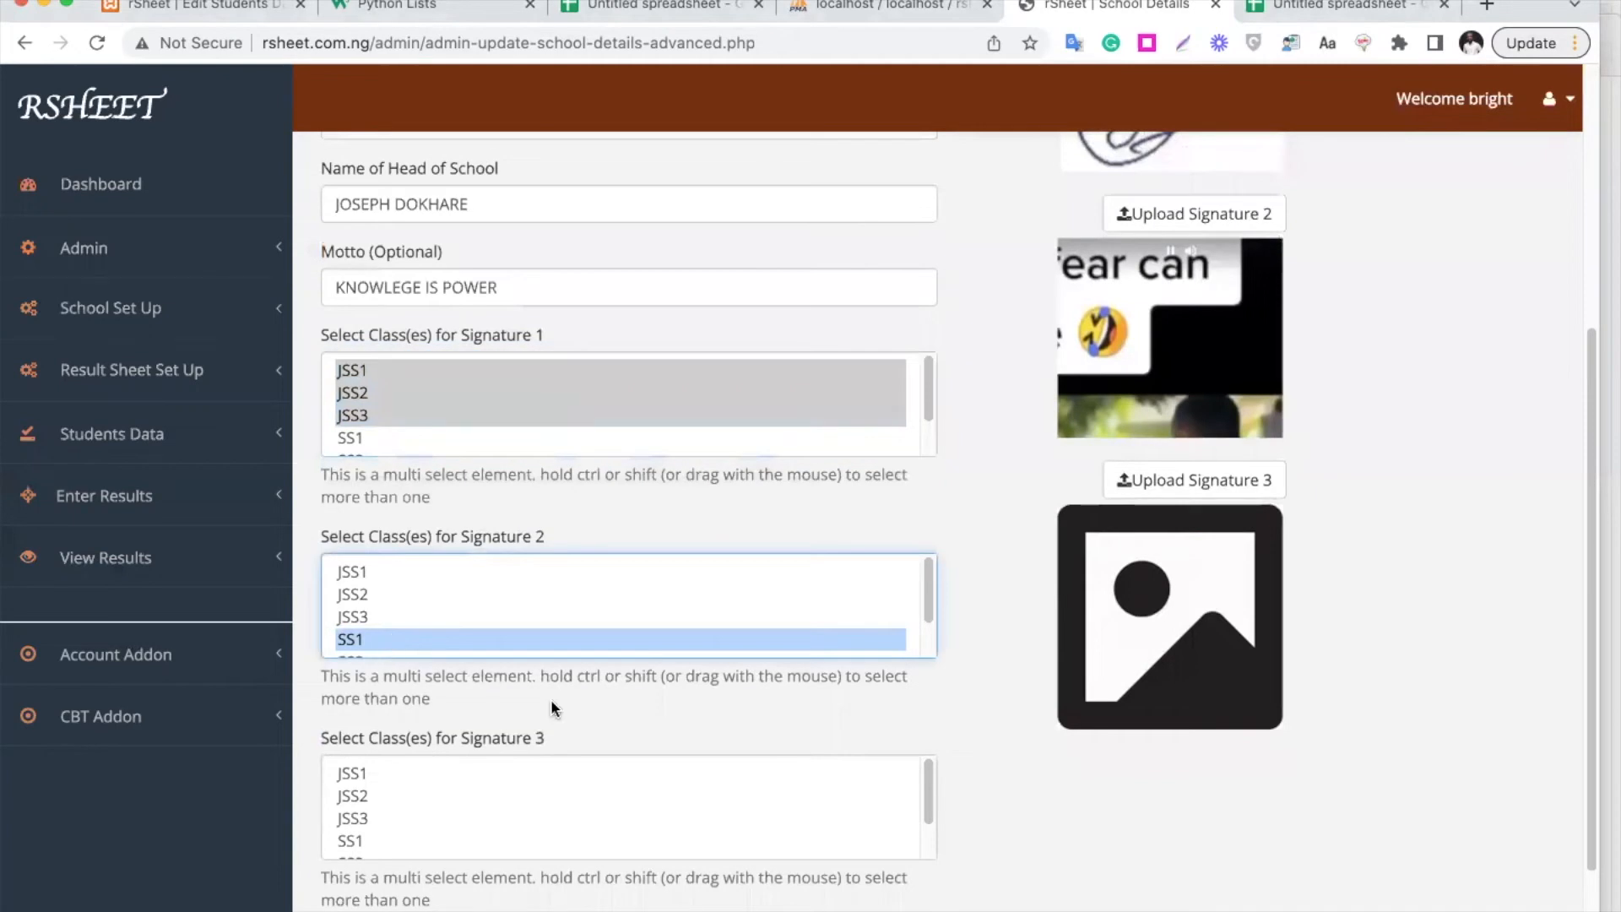
scroll(550, 699, "down", 3)
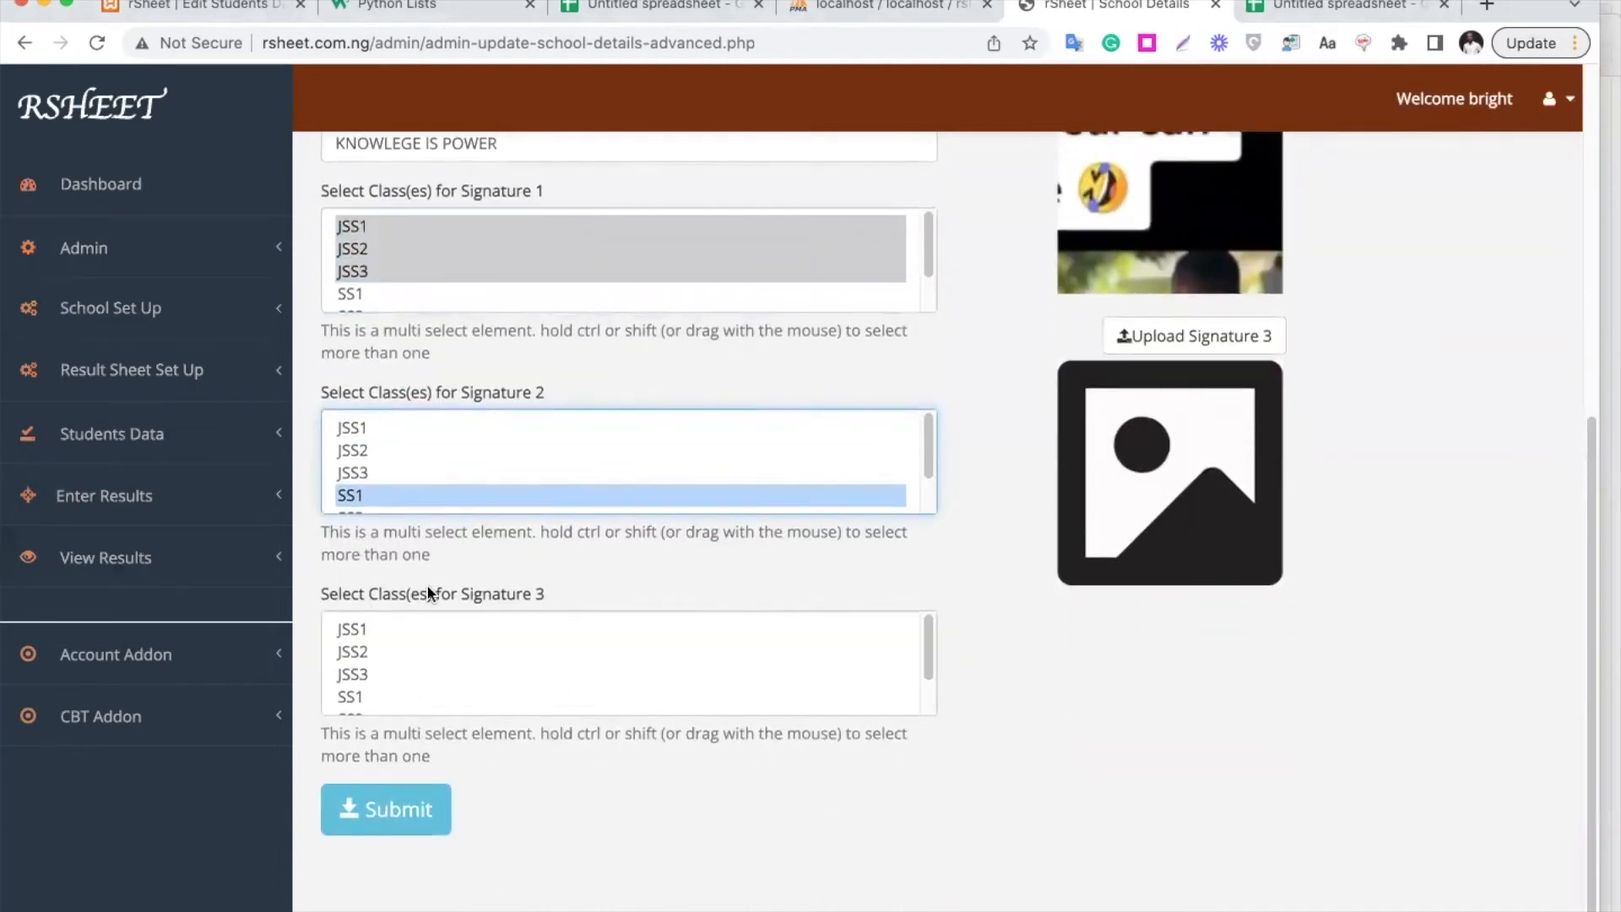
scroll(427, 588, "up", 4)
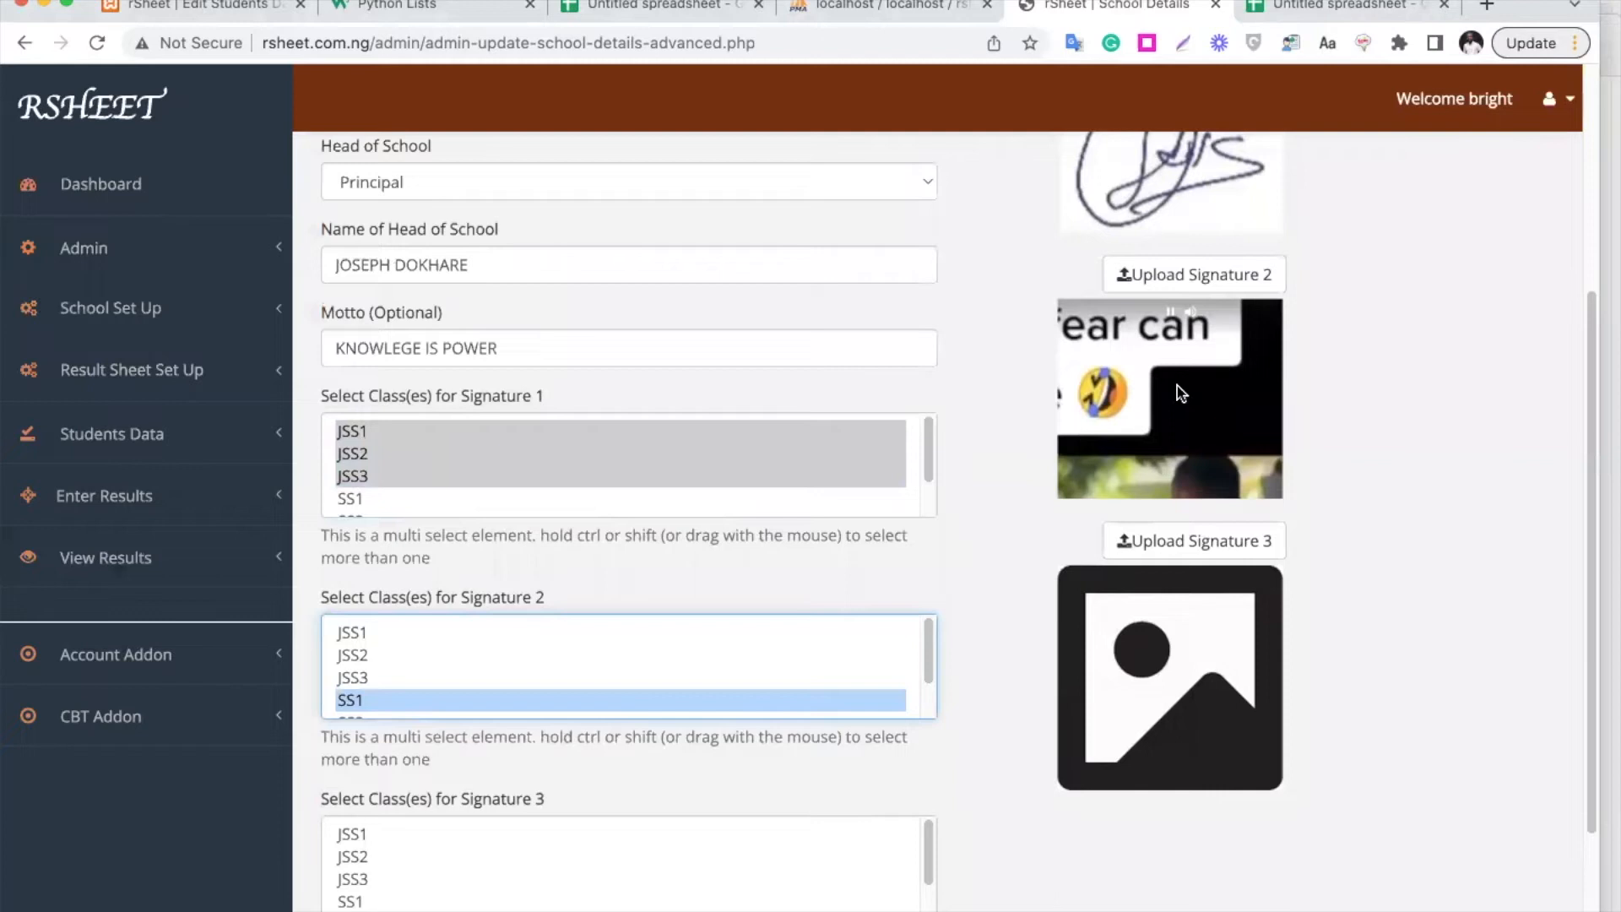
scroll(739, 642, "down", 1)
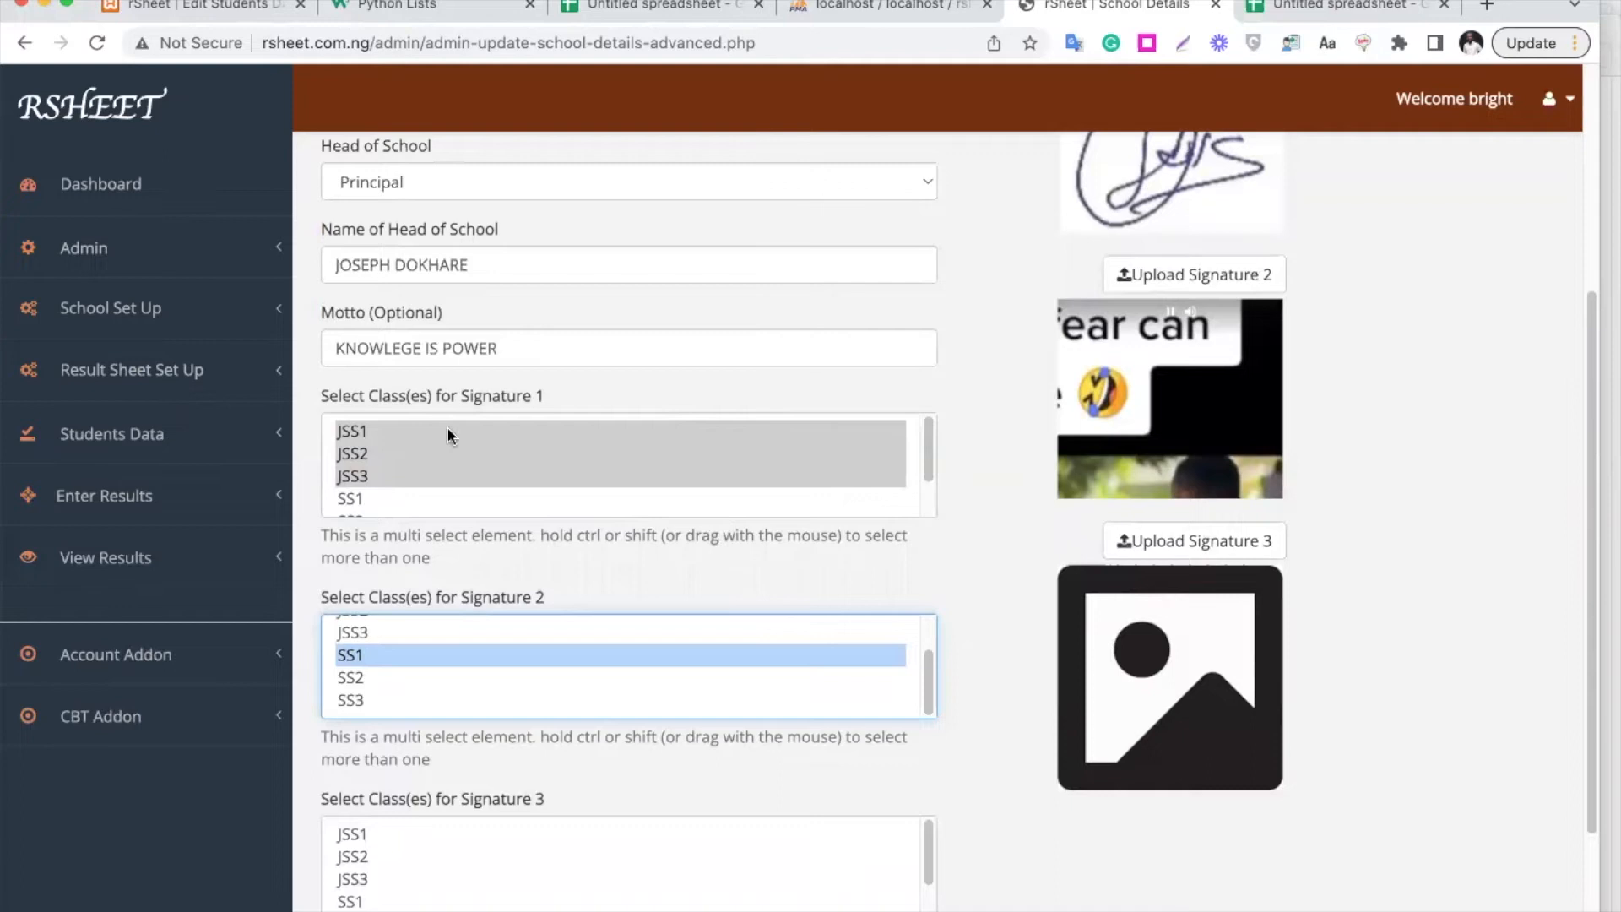
left_click(182, 313)
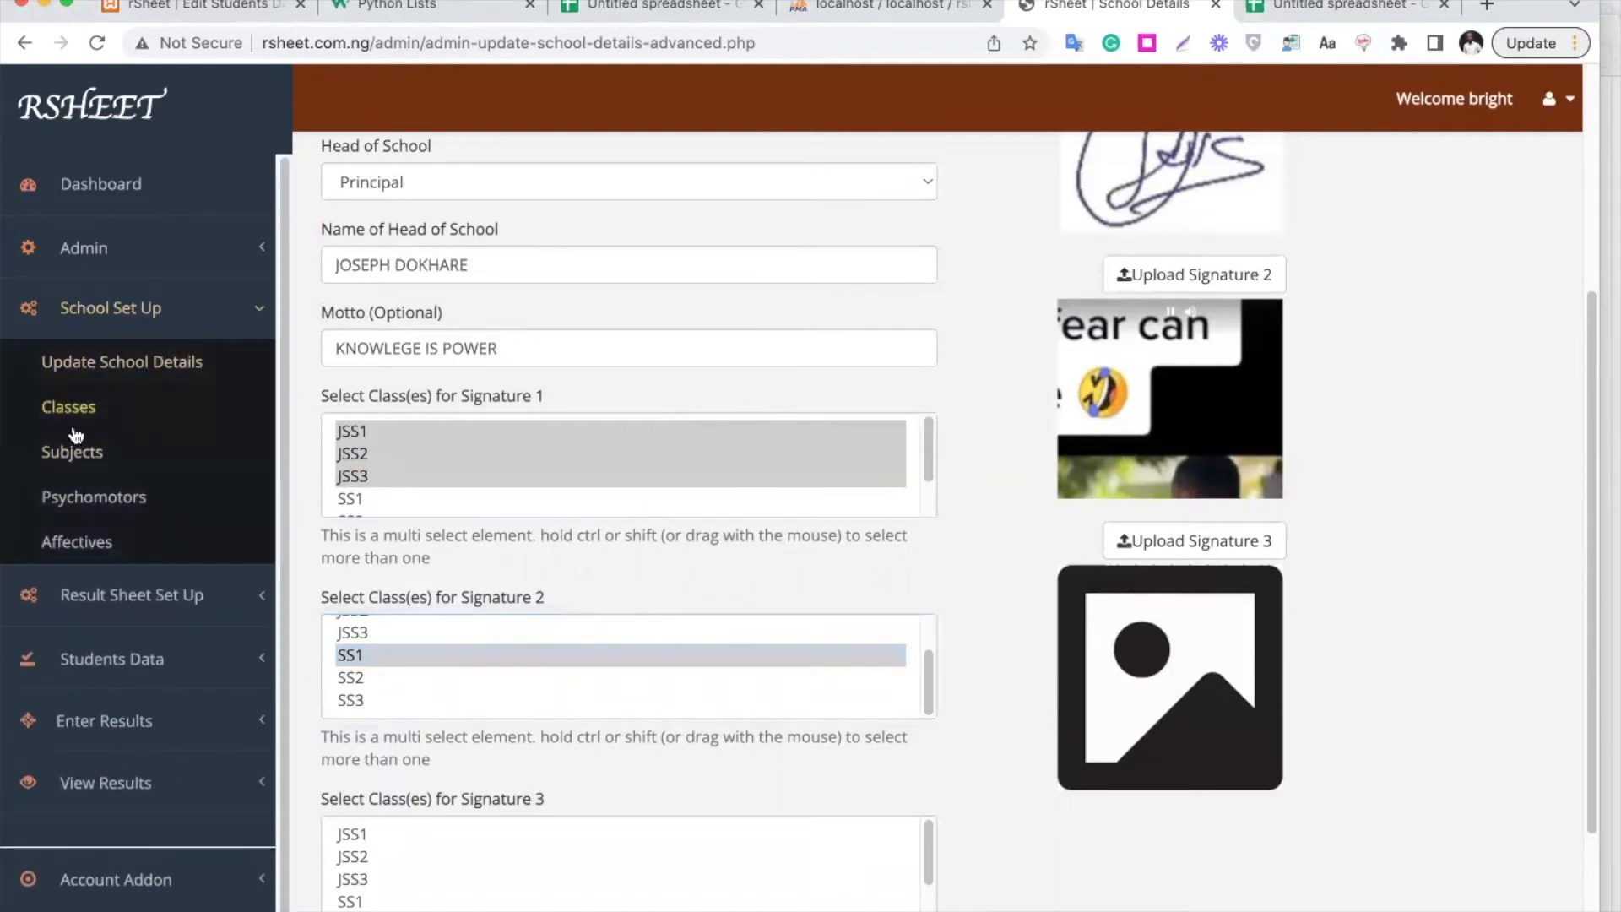
On the Subjects page, submit MATHS for classes JSS1, JSS2, JSS3, SS1, SS2 and SS3
left_click(82, 460)
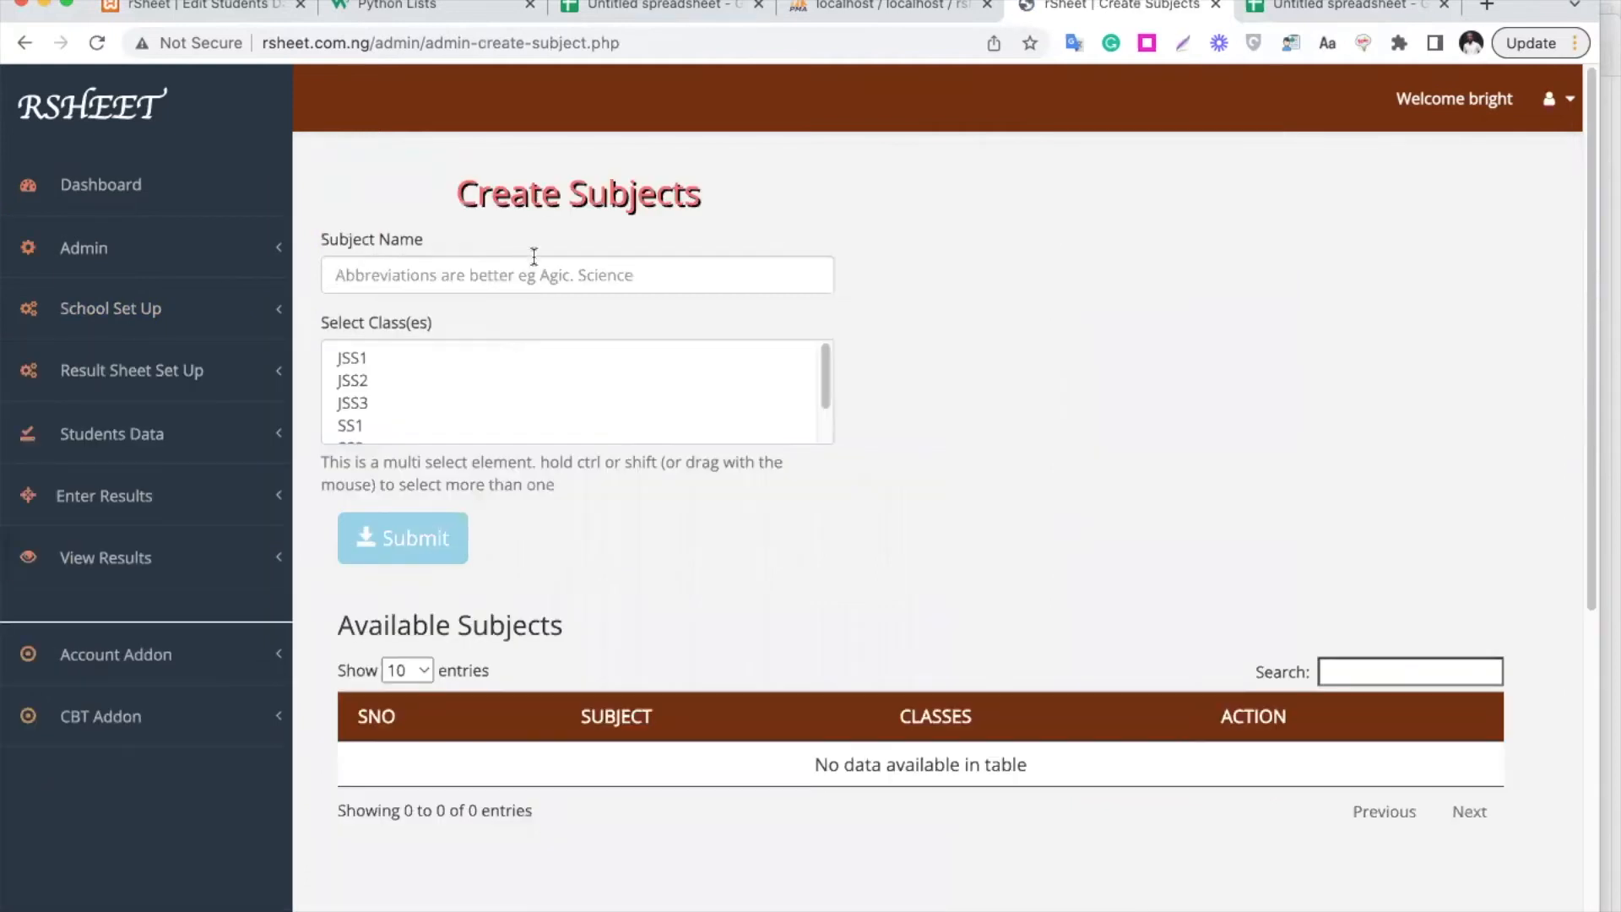
left_click(535, 275)
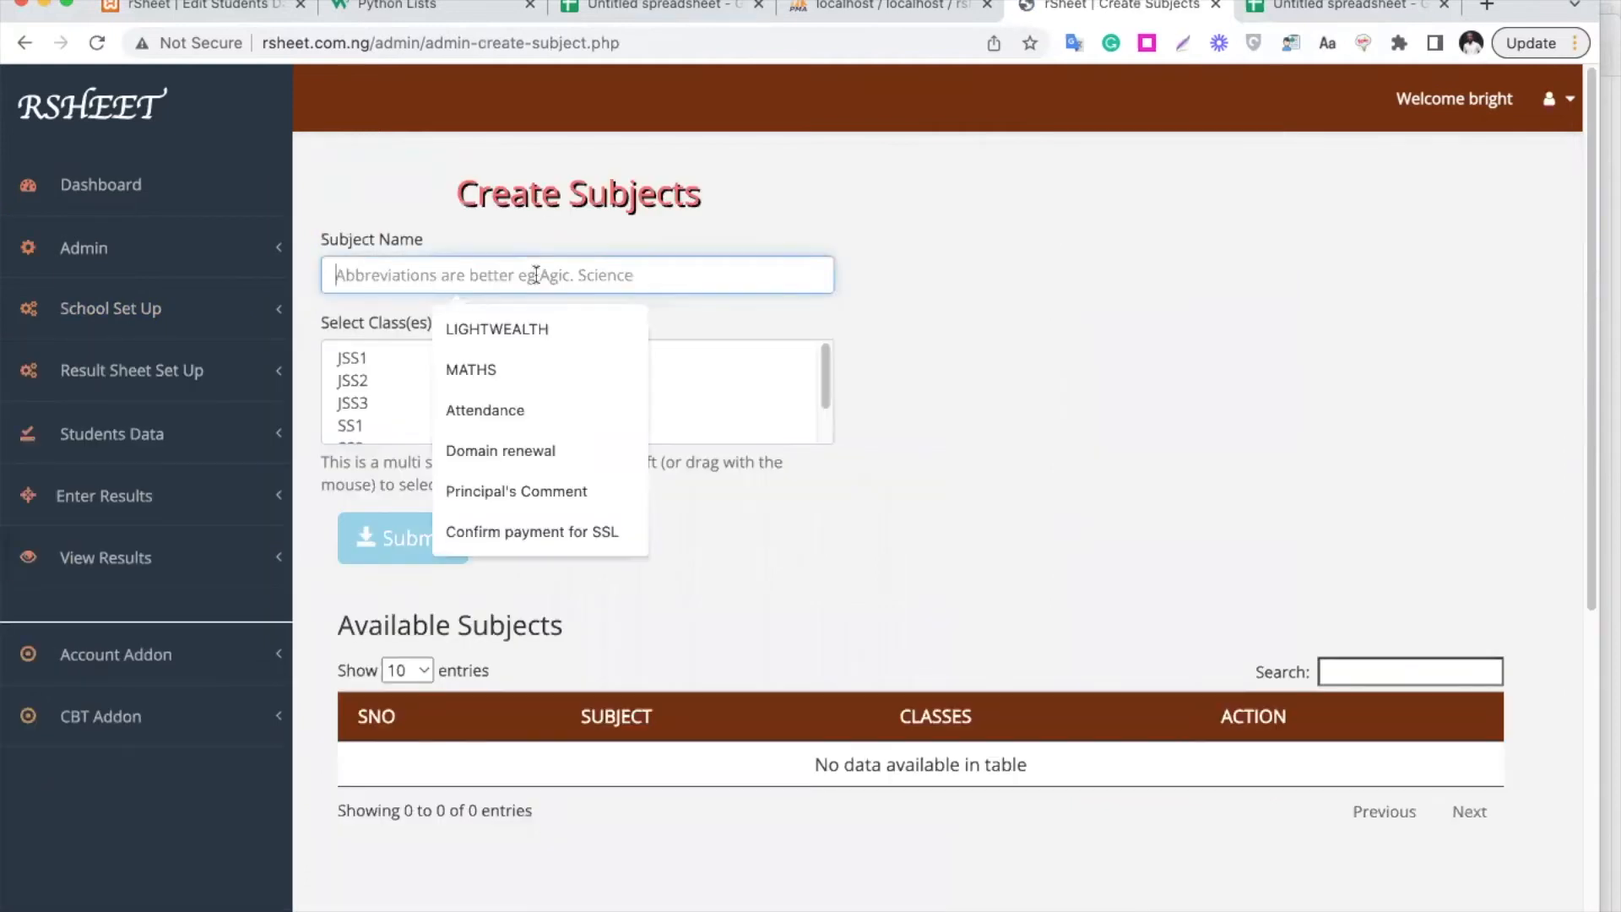
type("MATHS")
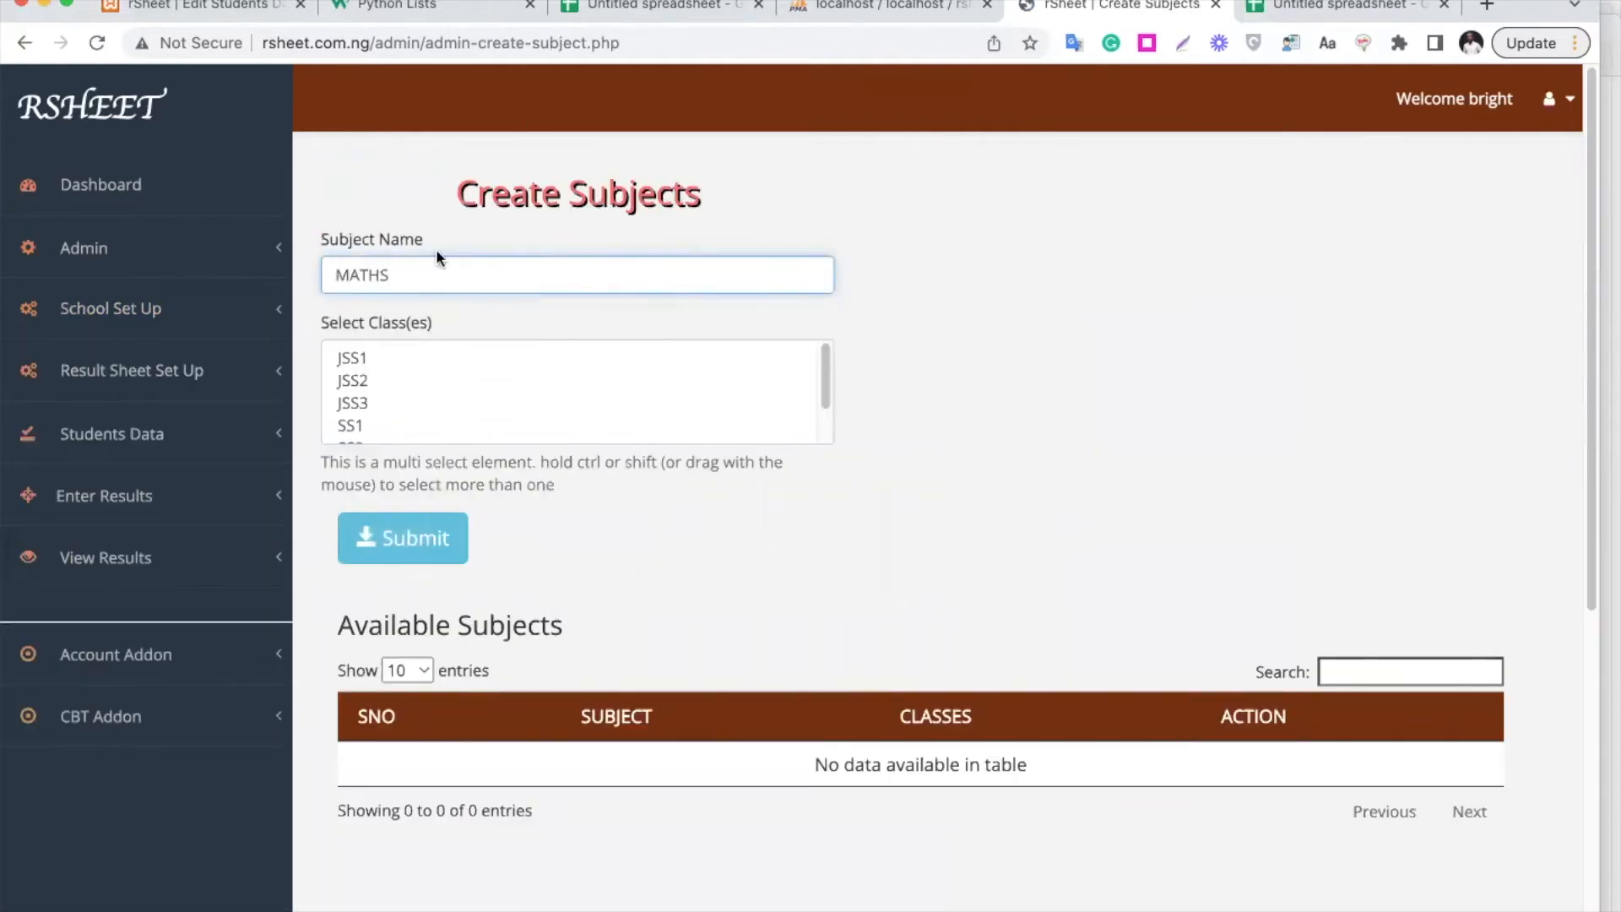
left_click(367, 346)
scroll(446, 390, "down", 2)
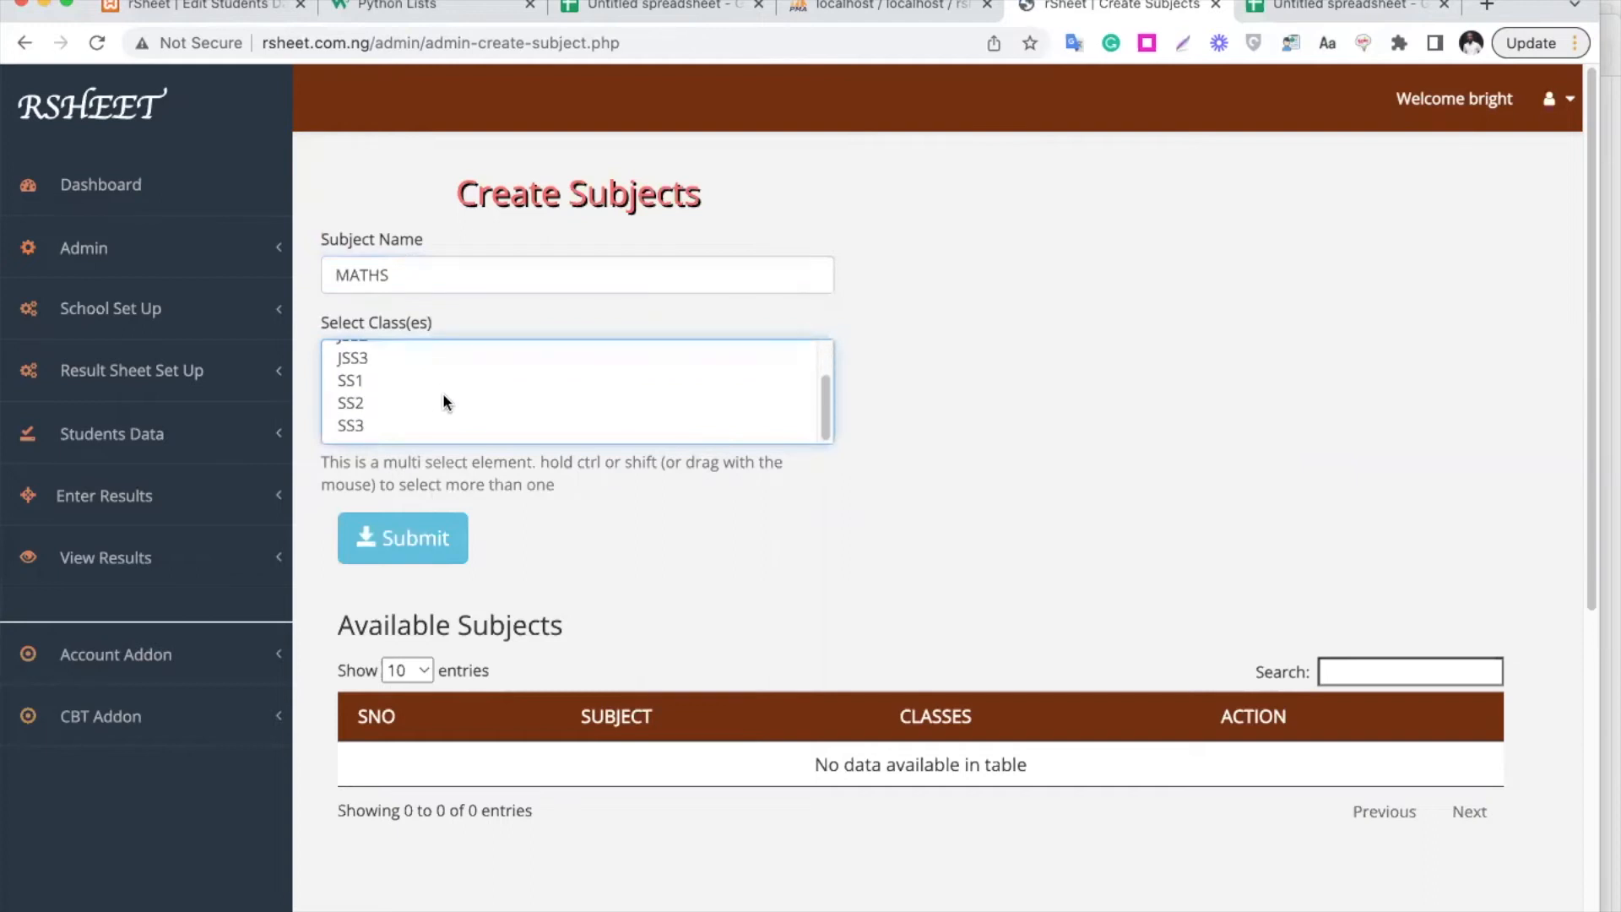
scroll(408, 382, "up", 2)
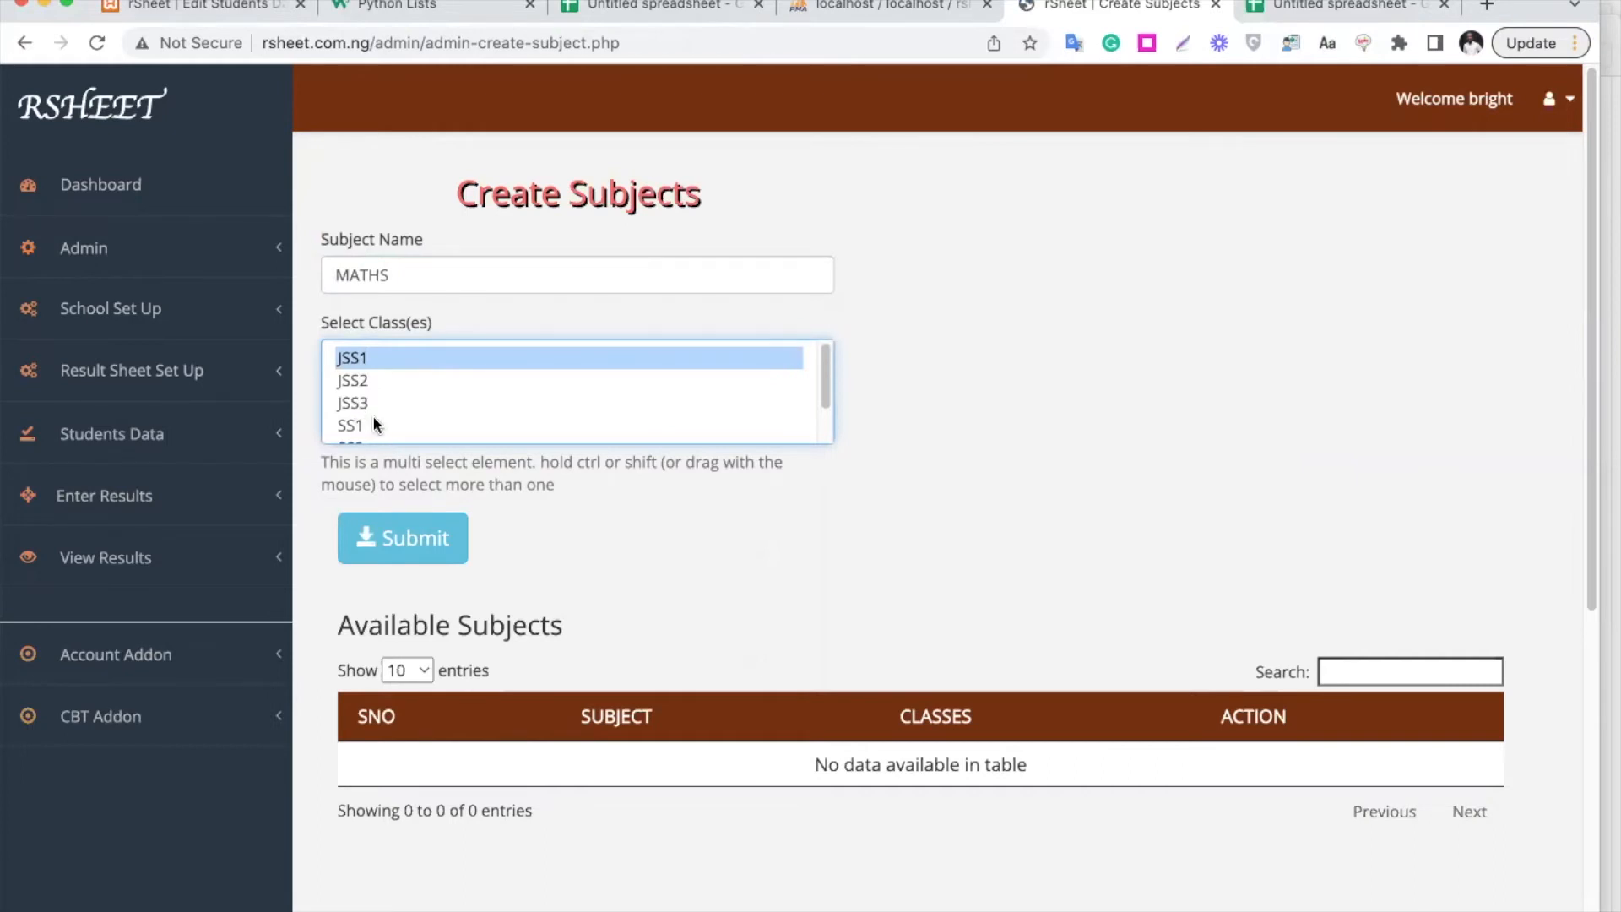
left_click(365, 379, "super")
left_click(375, 403, "super")
scroll(376, 403, "down", 2)
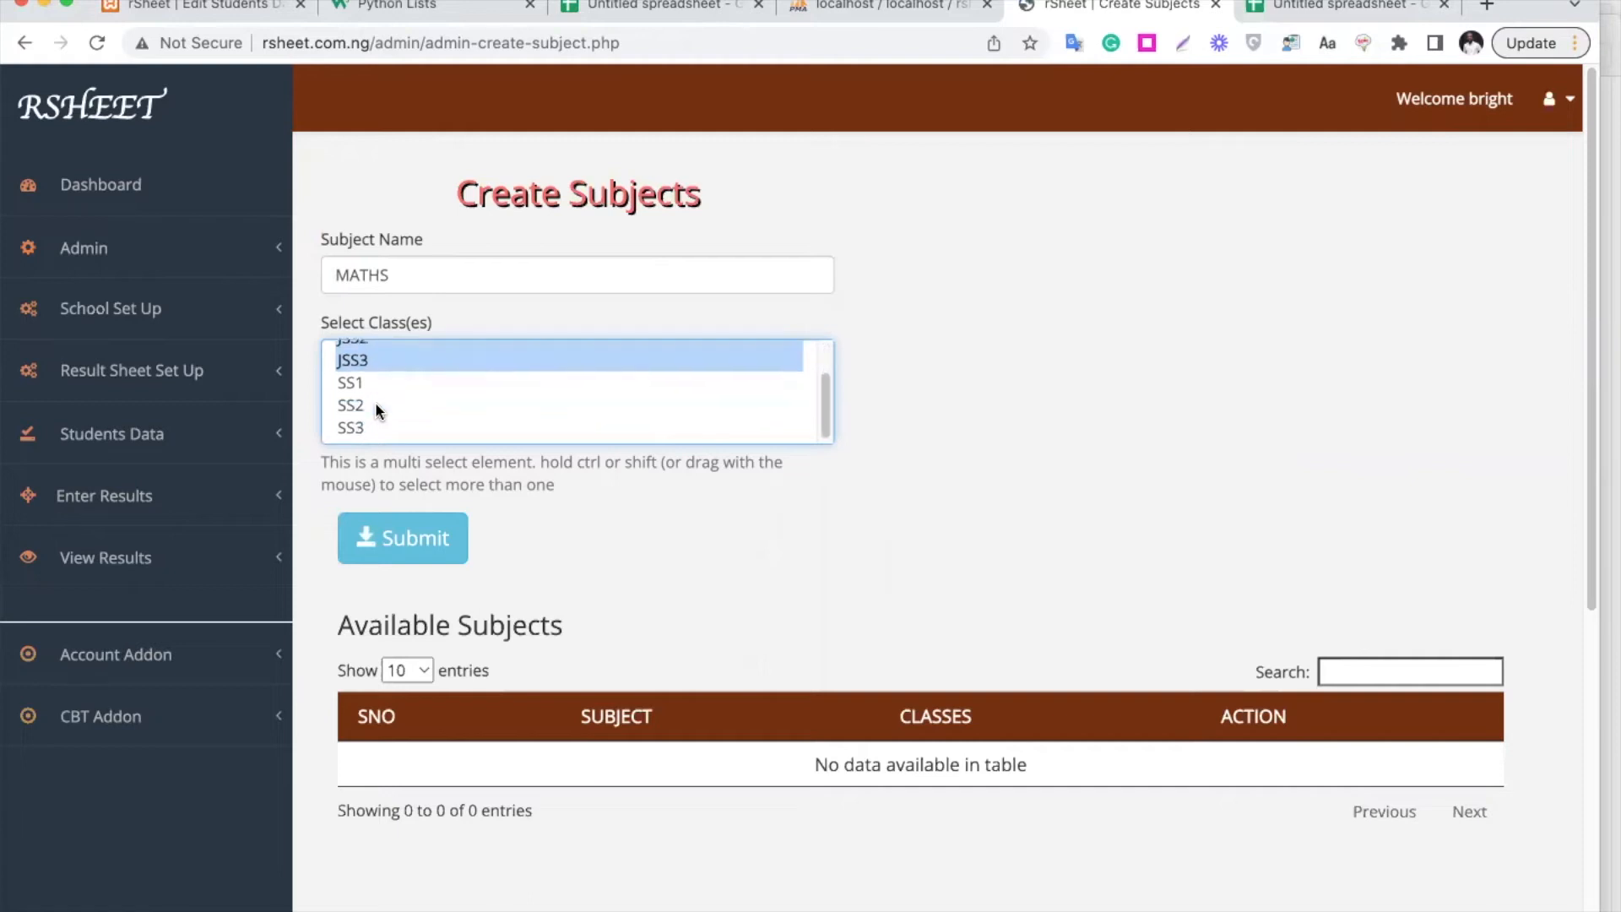
left_click(382, 381, "super")
left_click(383, 400, "super")
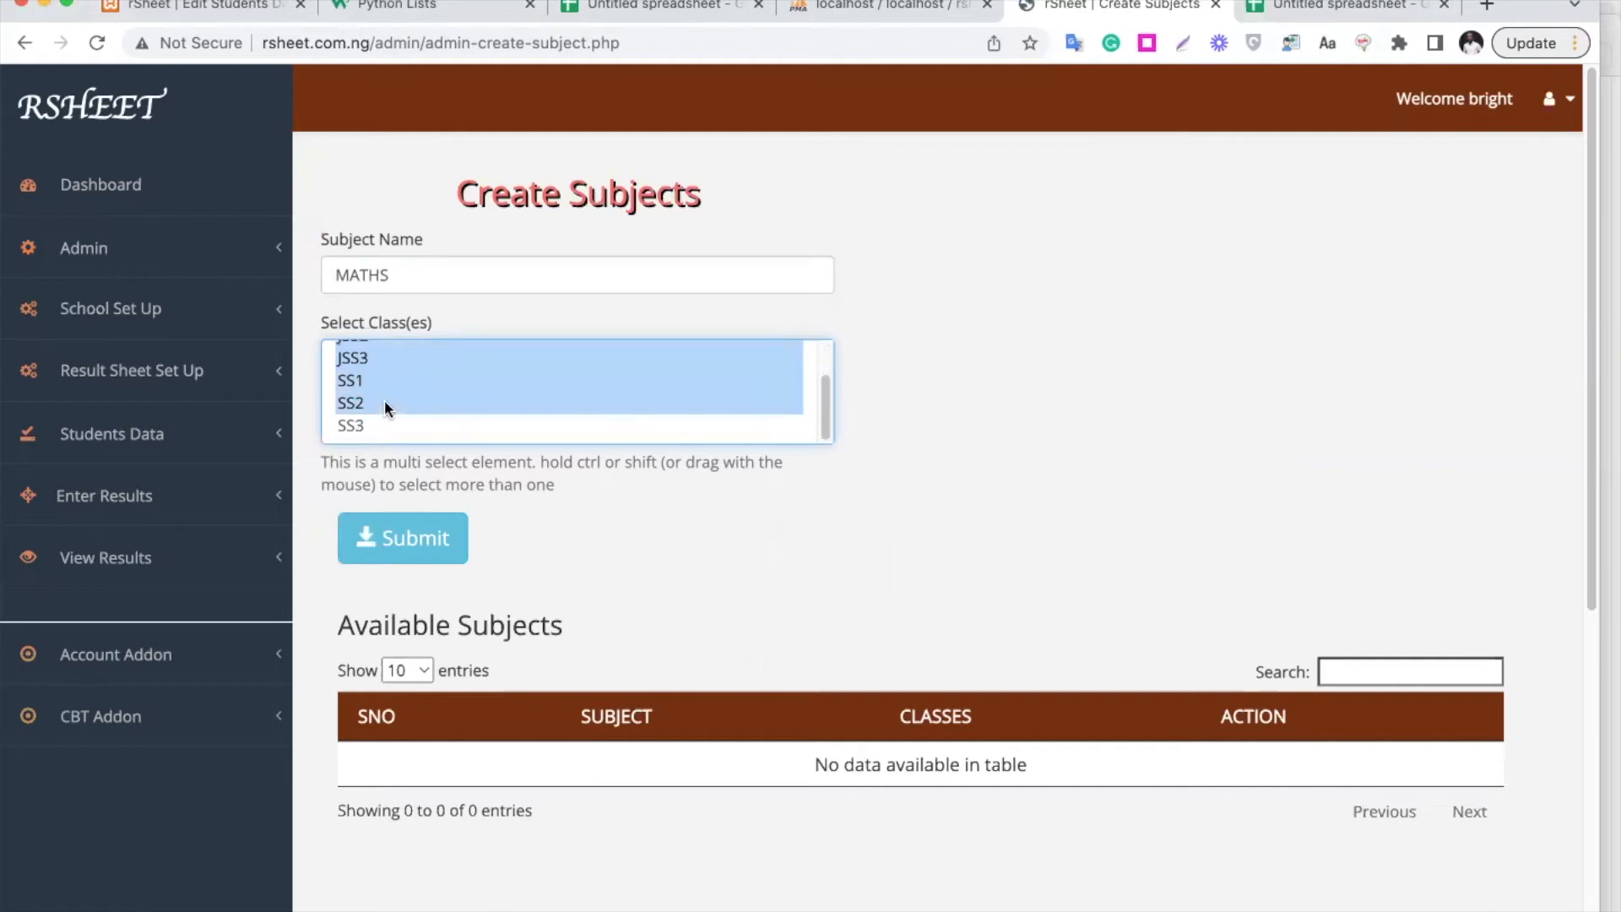
left_click(387, 427, "super")
scroll(473, 434, "down", 3)
left_click(437, 447)
Submit ENGLISH as a subject for all classes, JSS1–SS3
scroll(553, 383, "up", 3)
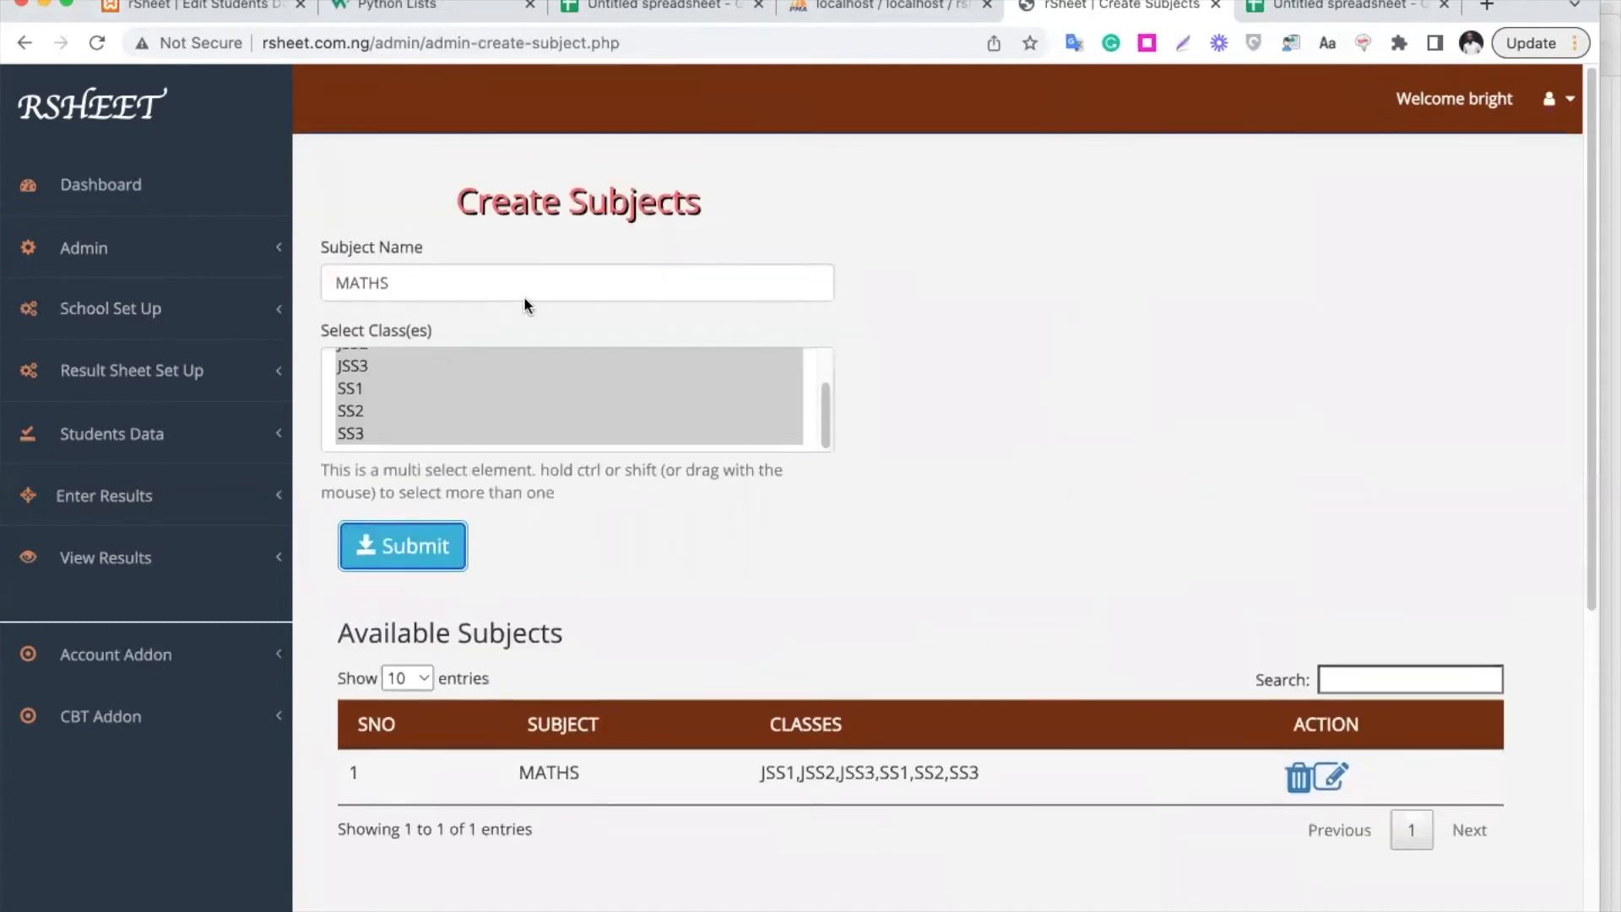
triple_click(522, 272)
type("ENGLISH")
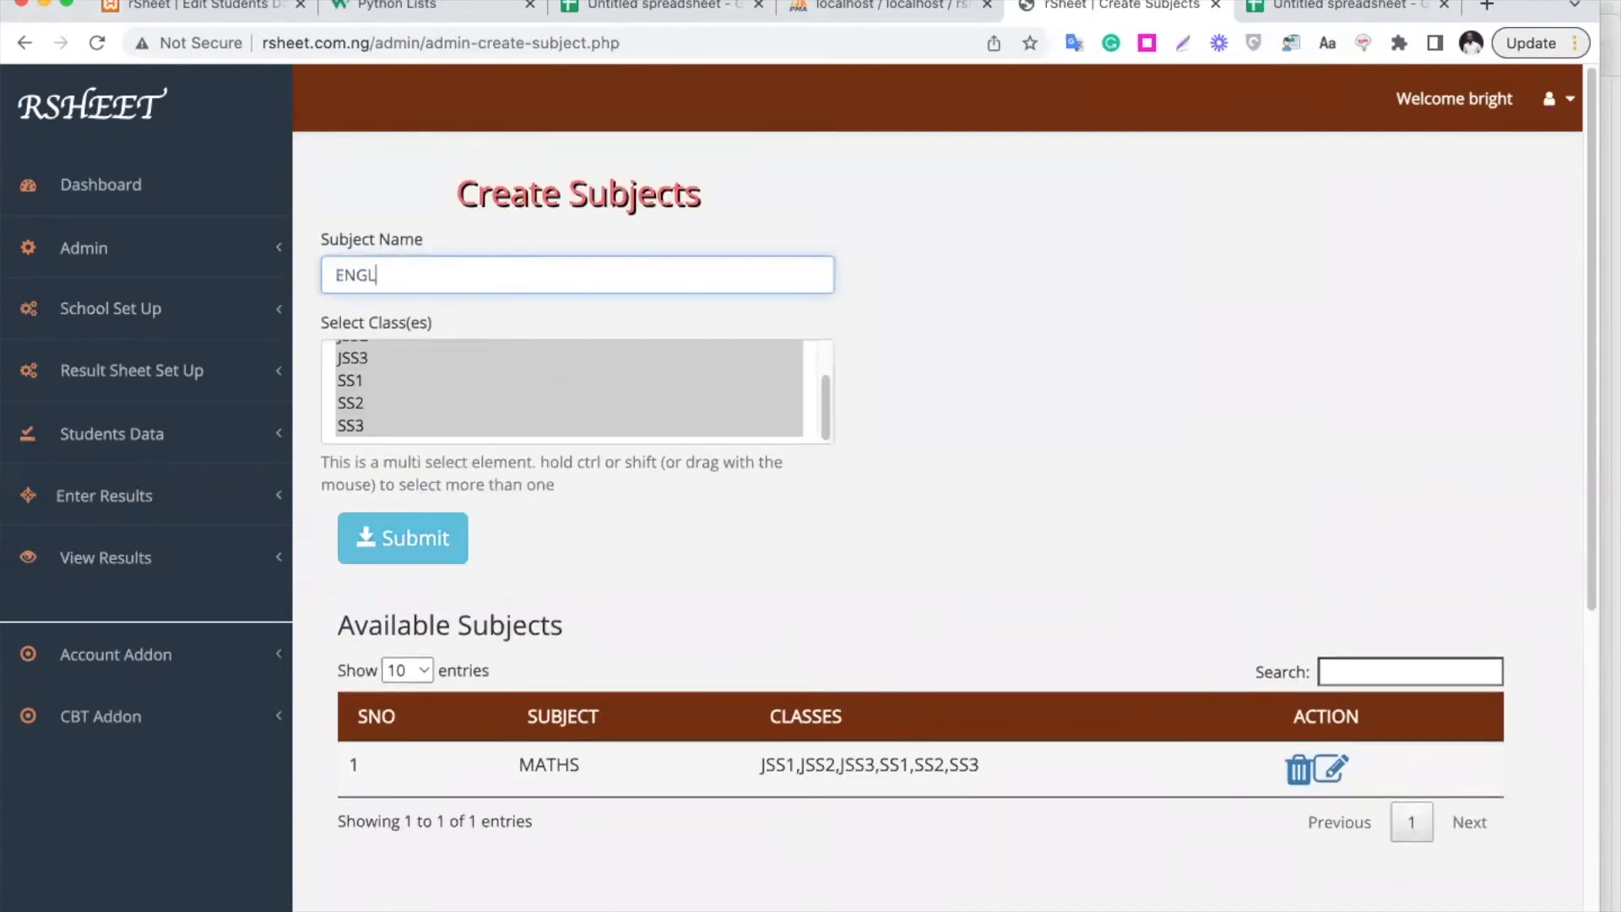
left_click(442, 537)
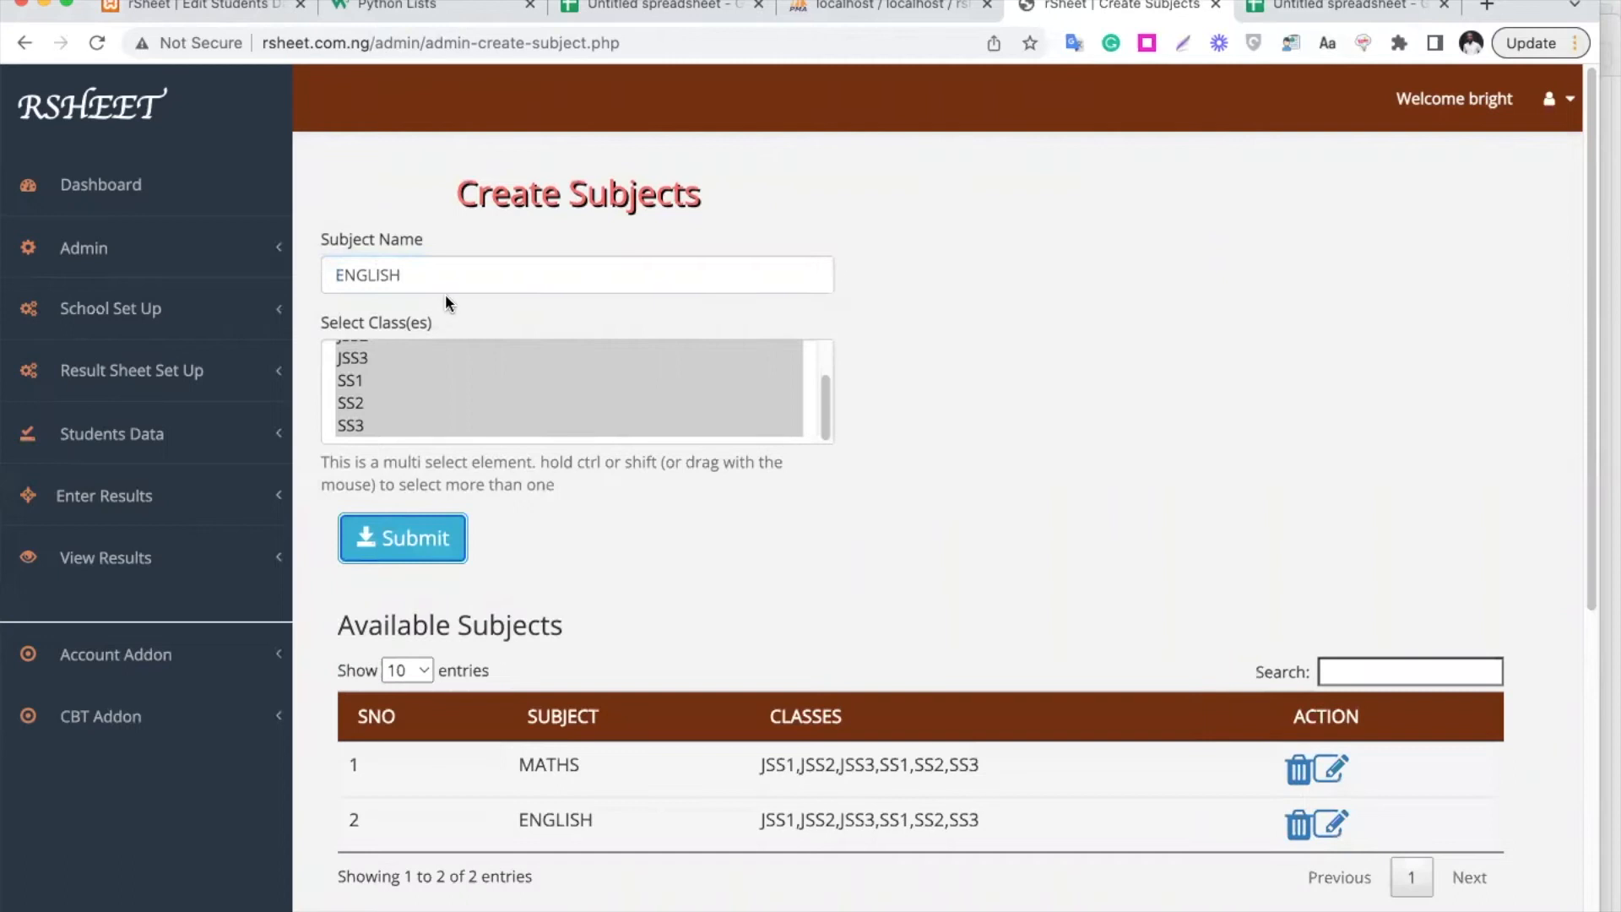
Submit PHYSICS as a subject for SS1, SS2 and SS3
triple_click(448, 277)
type("PHYSICS")
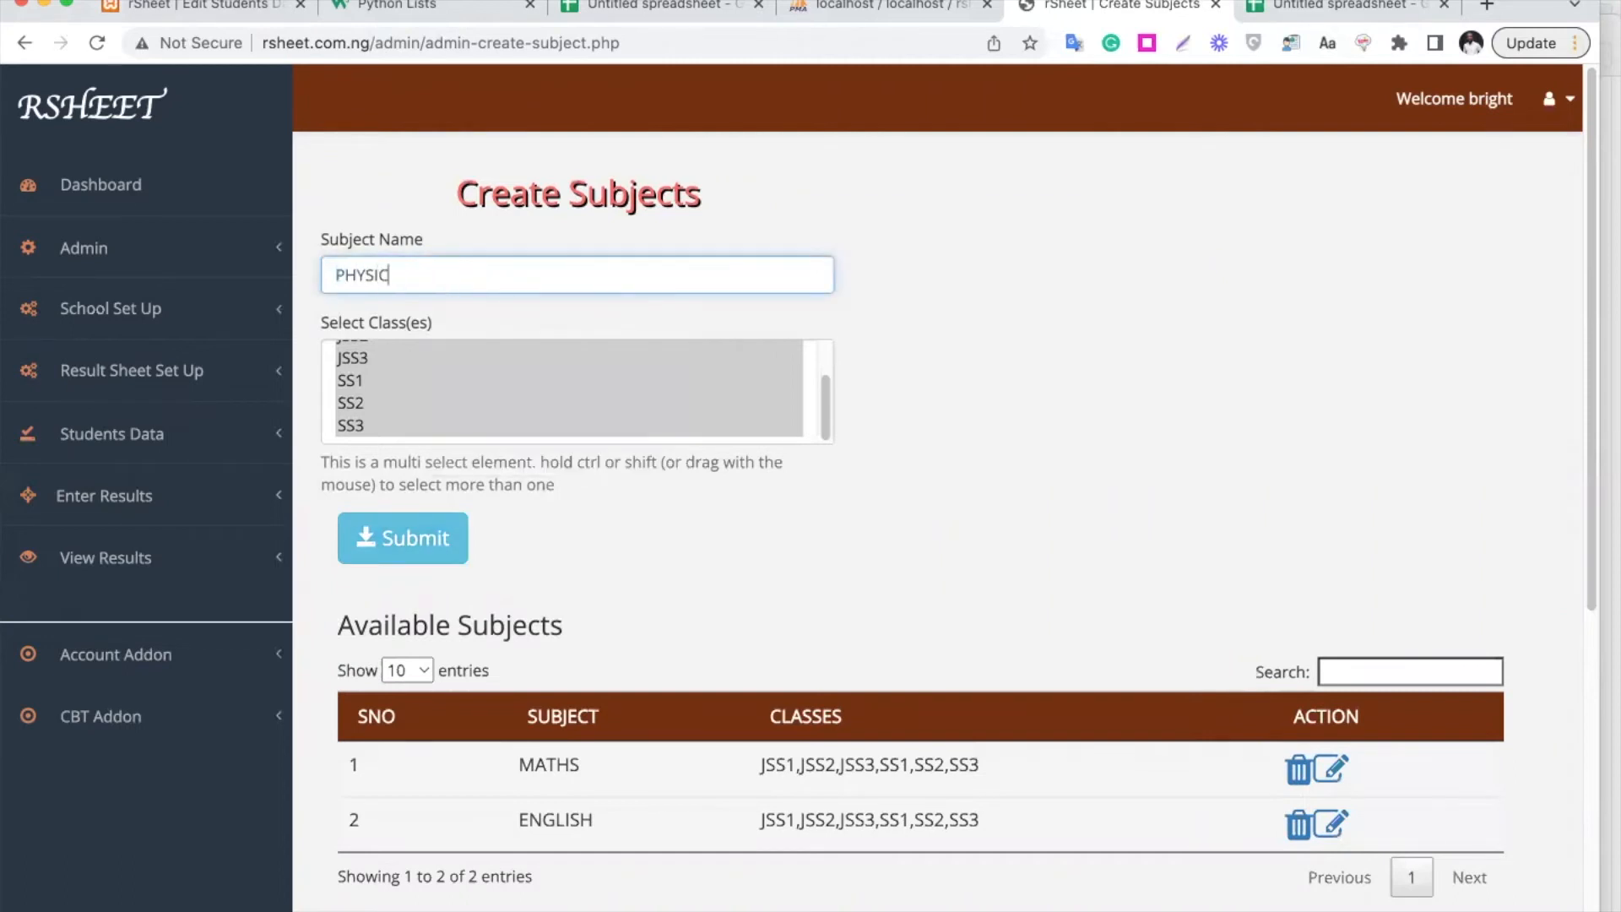
left_click(482, 378)
scroll(481, 377, "down", 2)
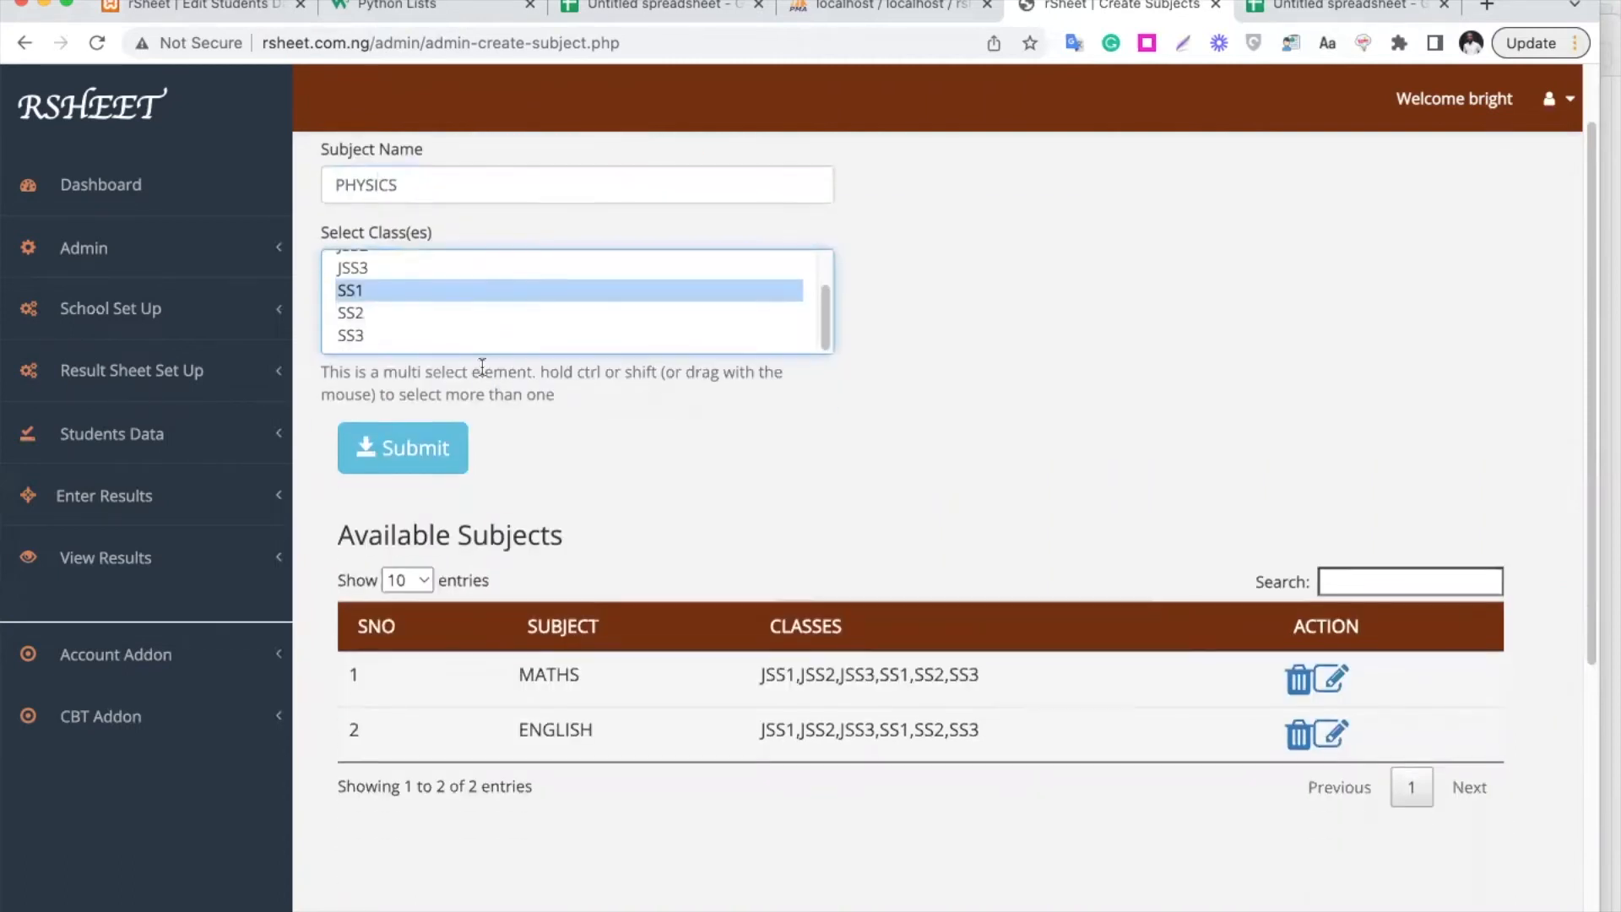
left_click(369, 311, "shift")
left_click(366, 334, "shift")
left_click(427, 455)
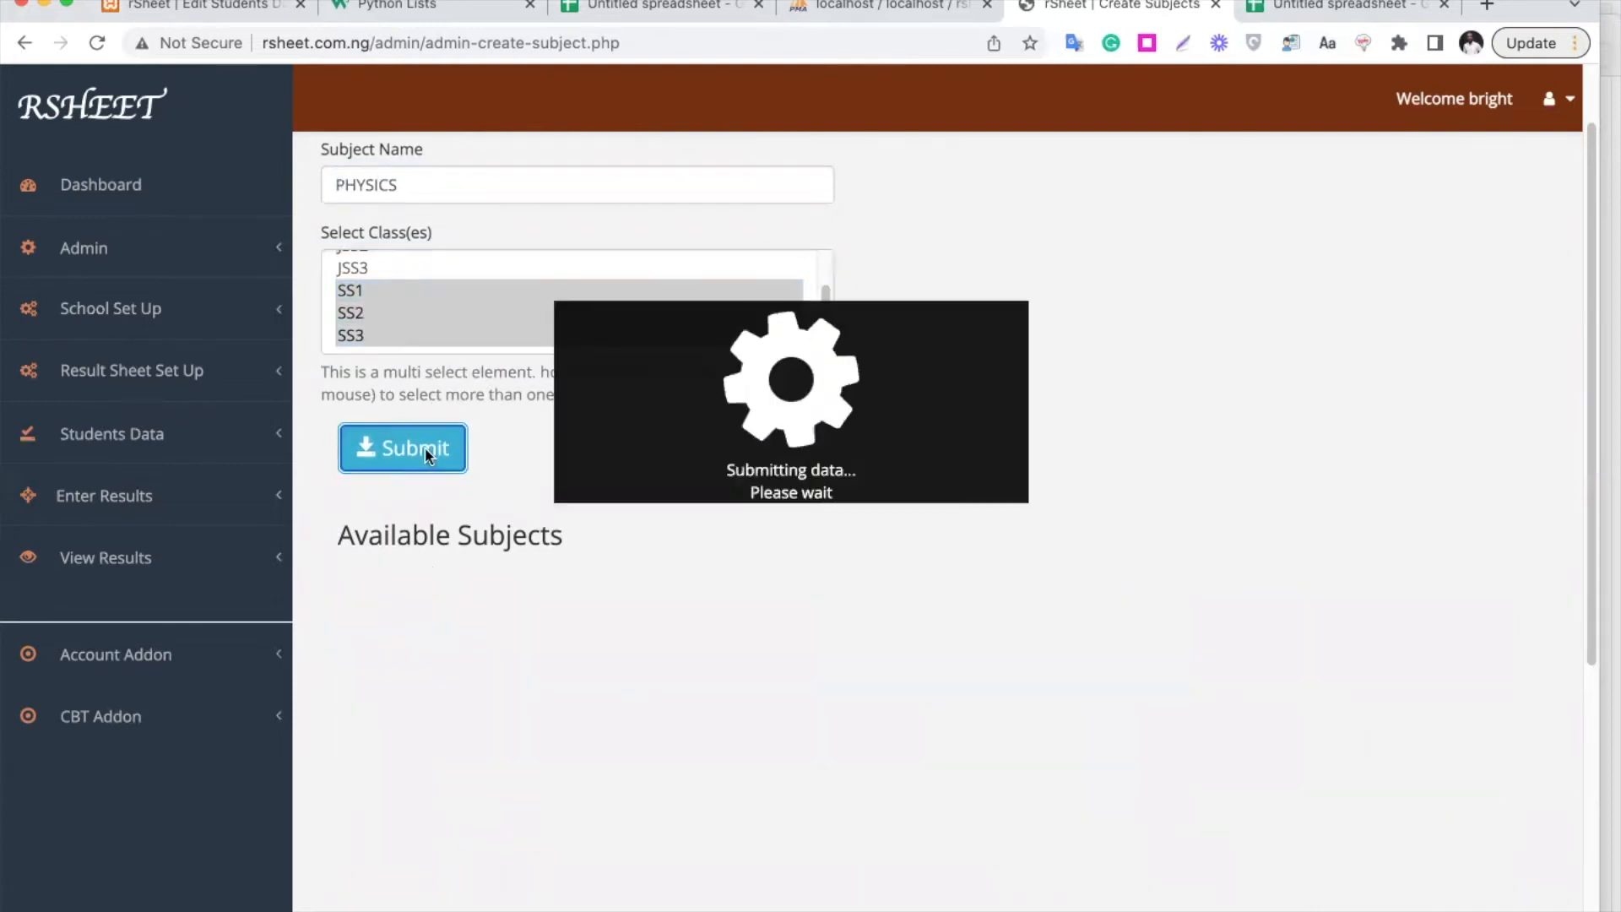
Submit BASIC SCIENCE for JSS1, JSS2 and JSS3, then go to the Create Psychomotor page
scroll(548, 414, "up", 2)
double_click(464, 278)
type("BASIC SCIENCE")
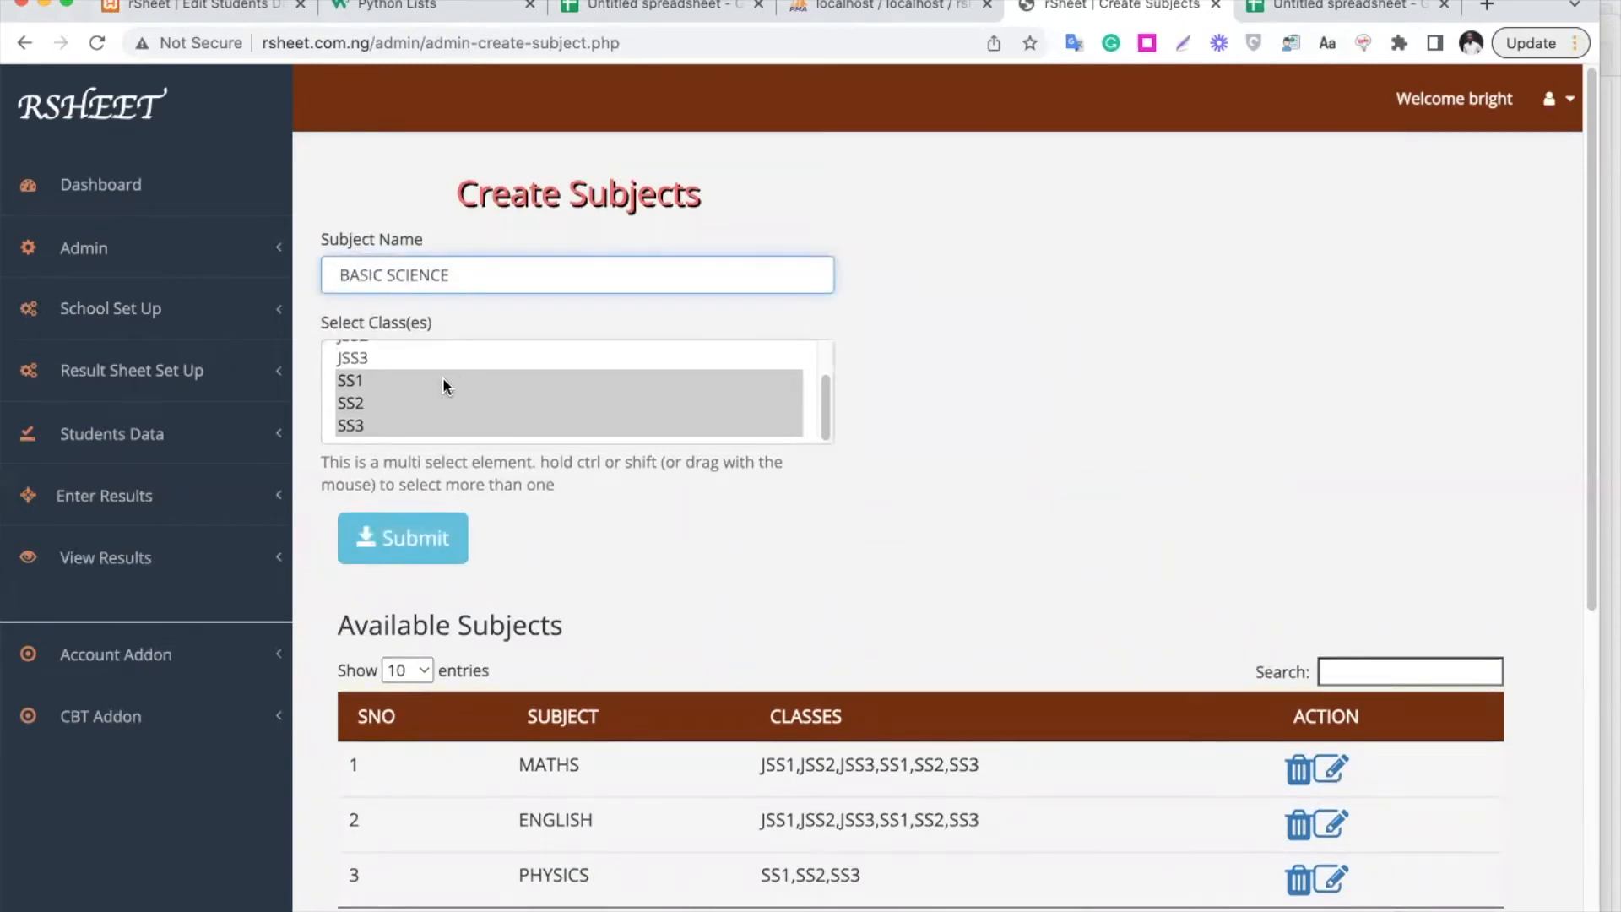
scroll(443, 377, "up", 1)
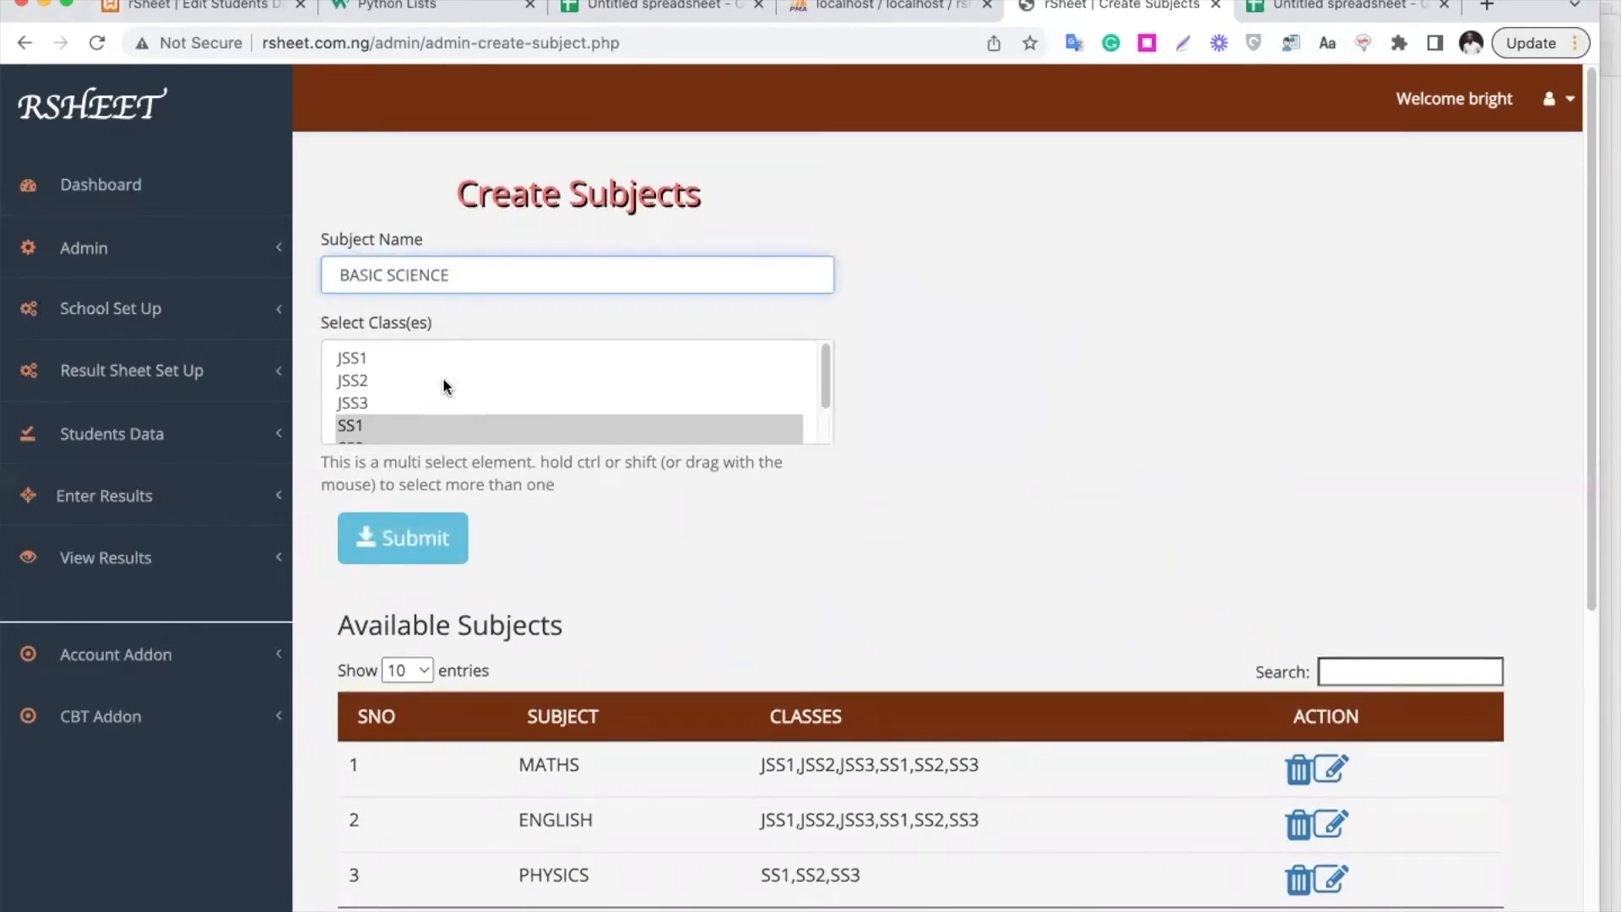
left_click(397, 356)
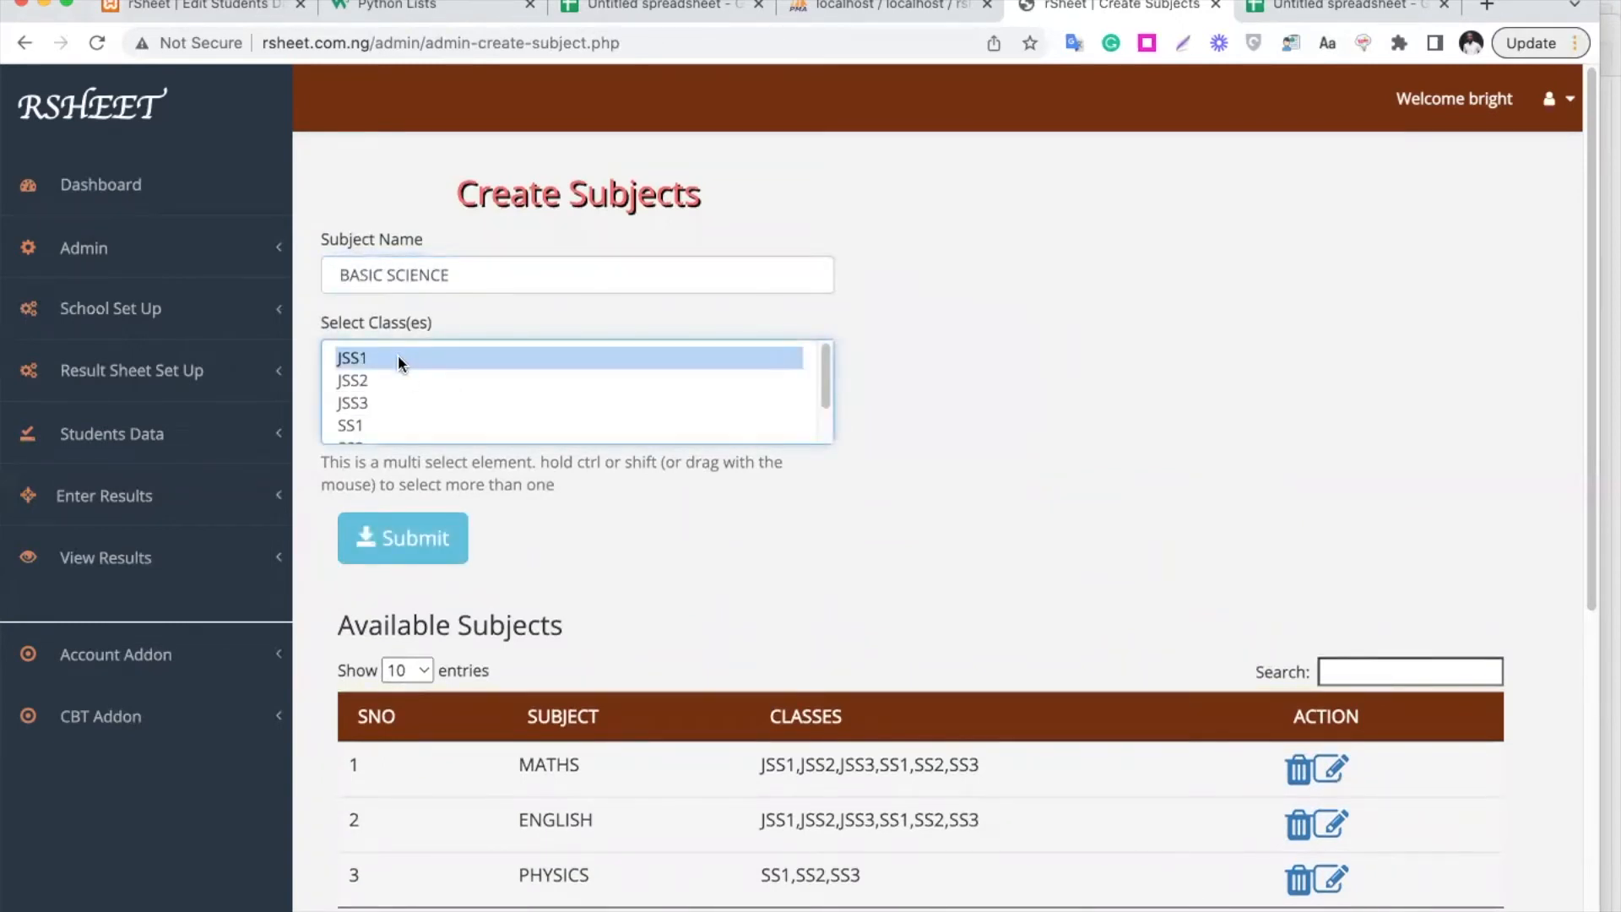
left_click(352, 378, "shift")
left_click(372, 402, "shift")
left_click(429, 549)
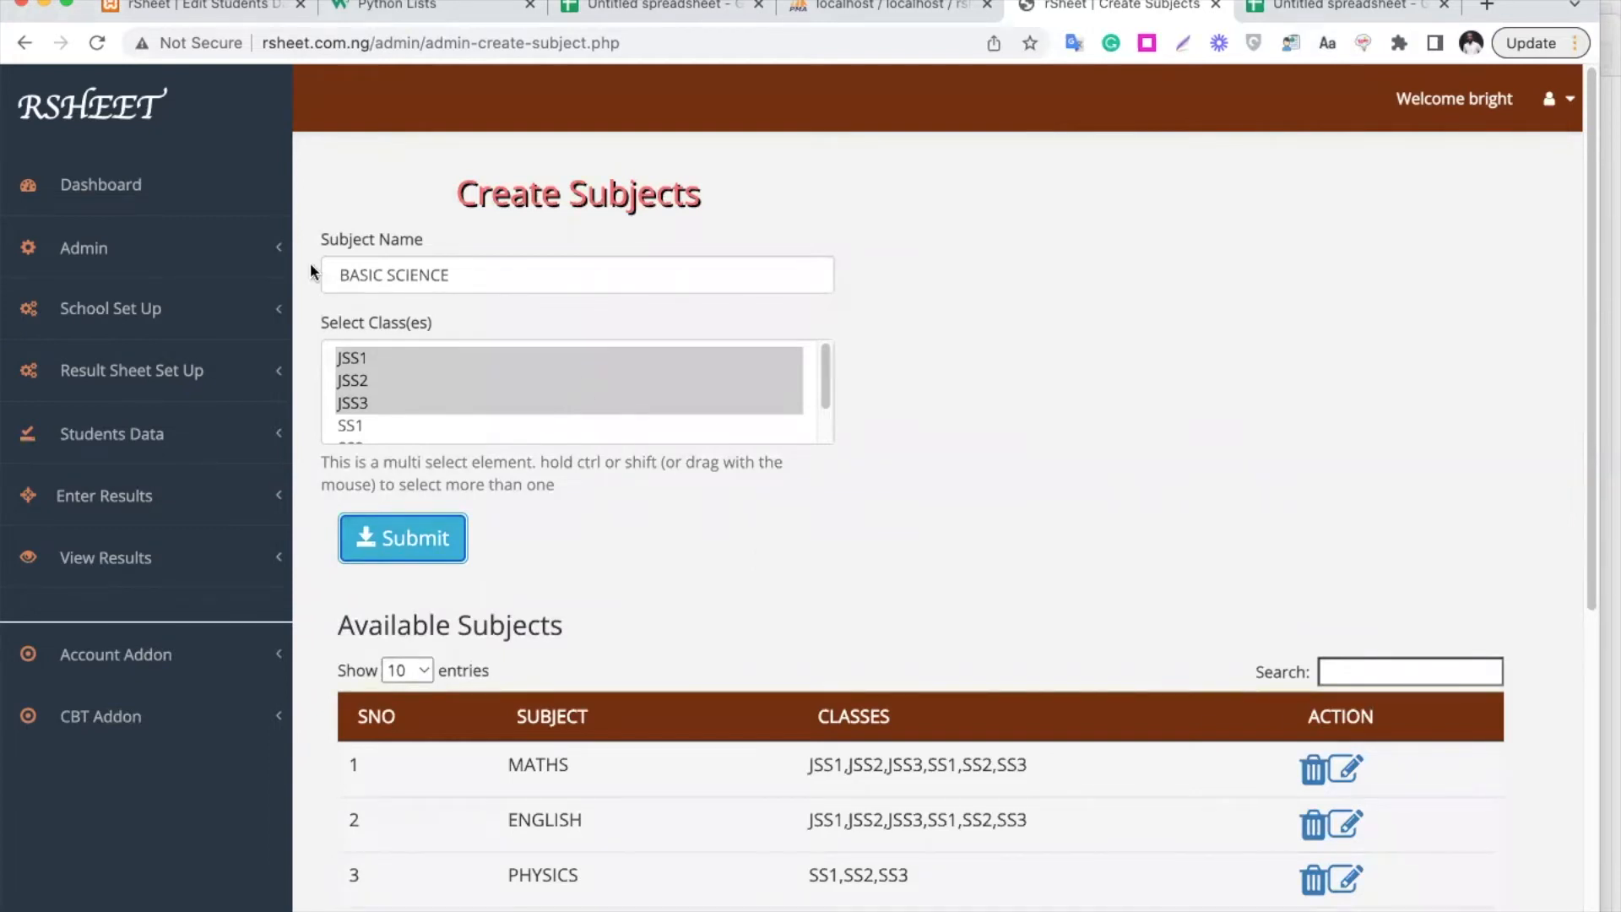
left_click(162, 326)
left_click(89, 502)
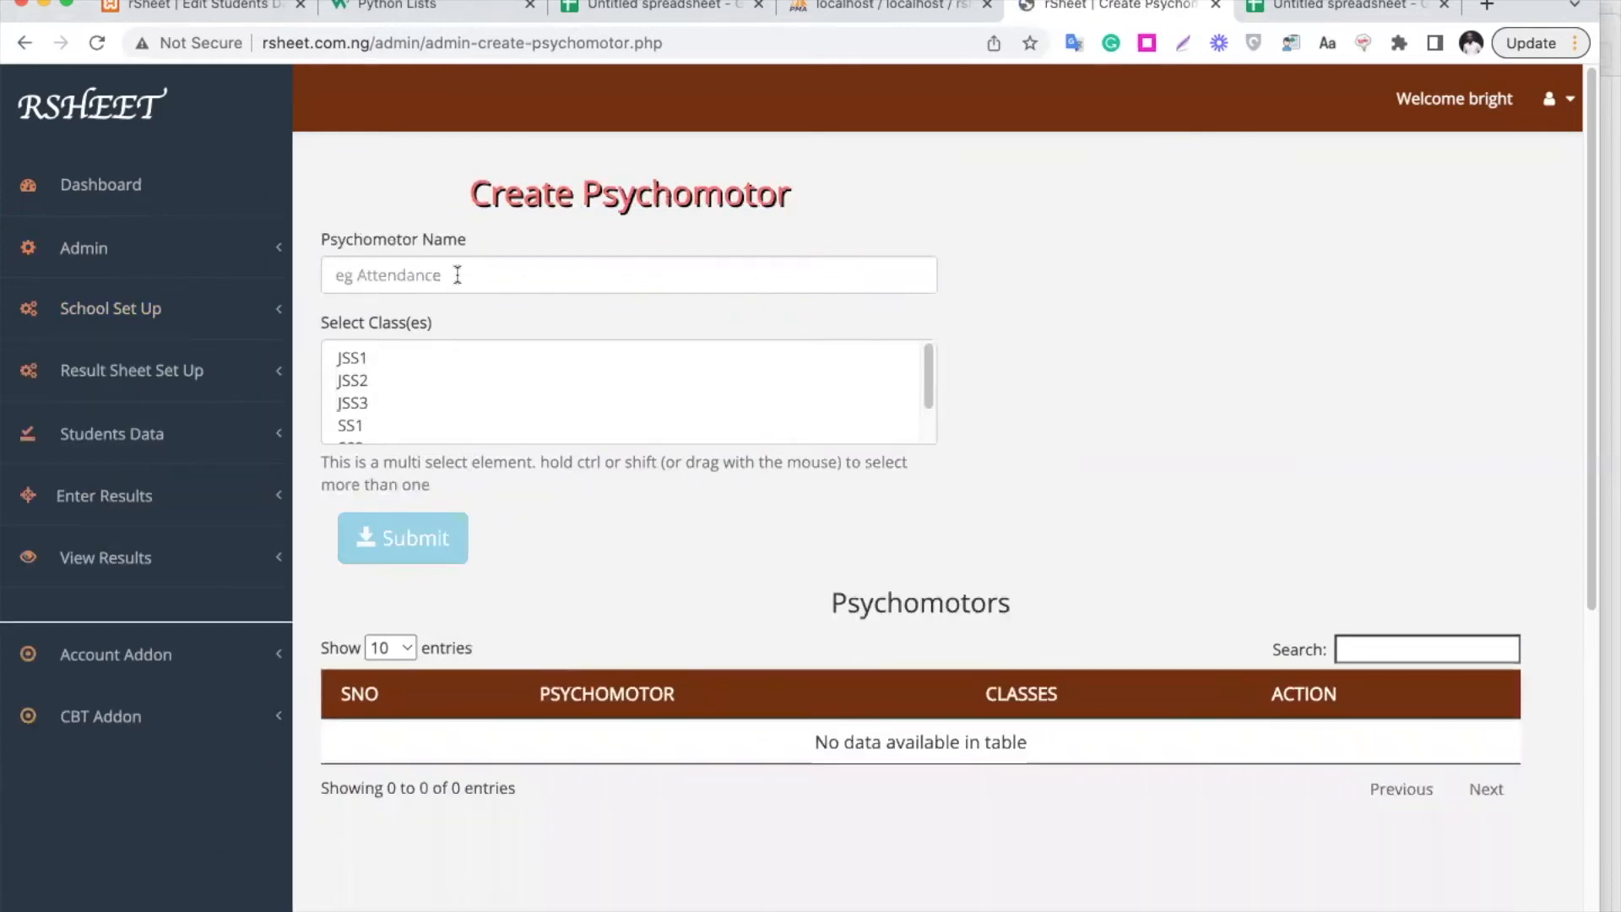
Create the psychomotor Attendance for JSS1, JSS2 and JSS3
left_click(457, 275)
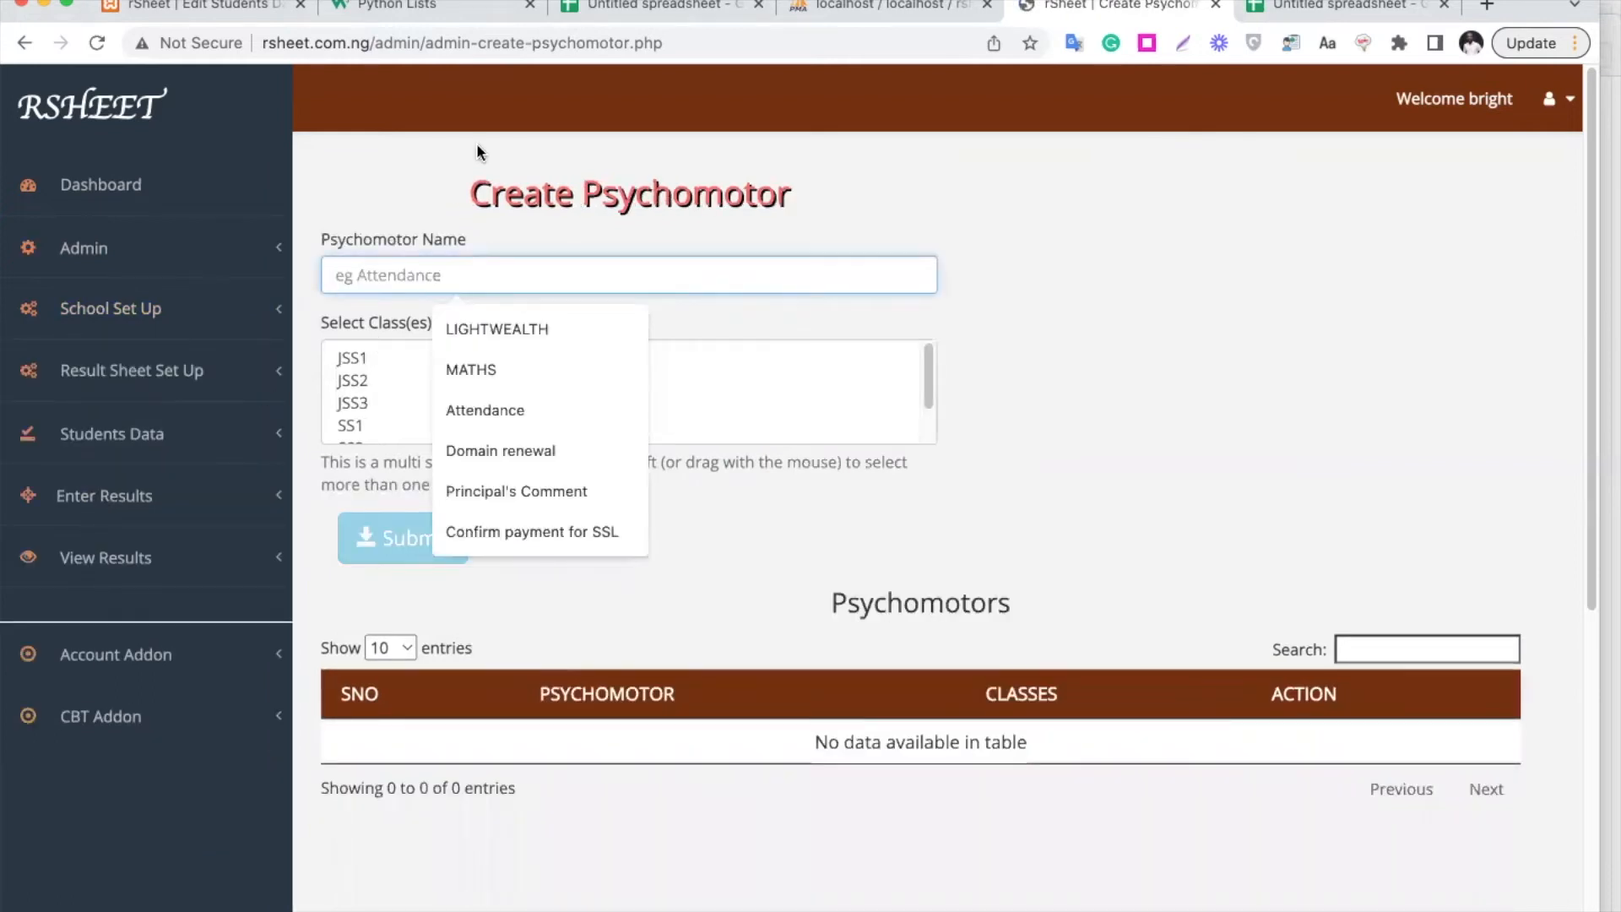
type("Atten")
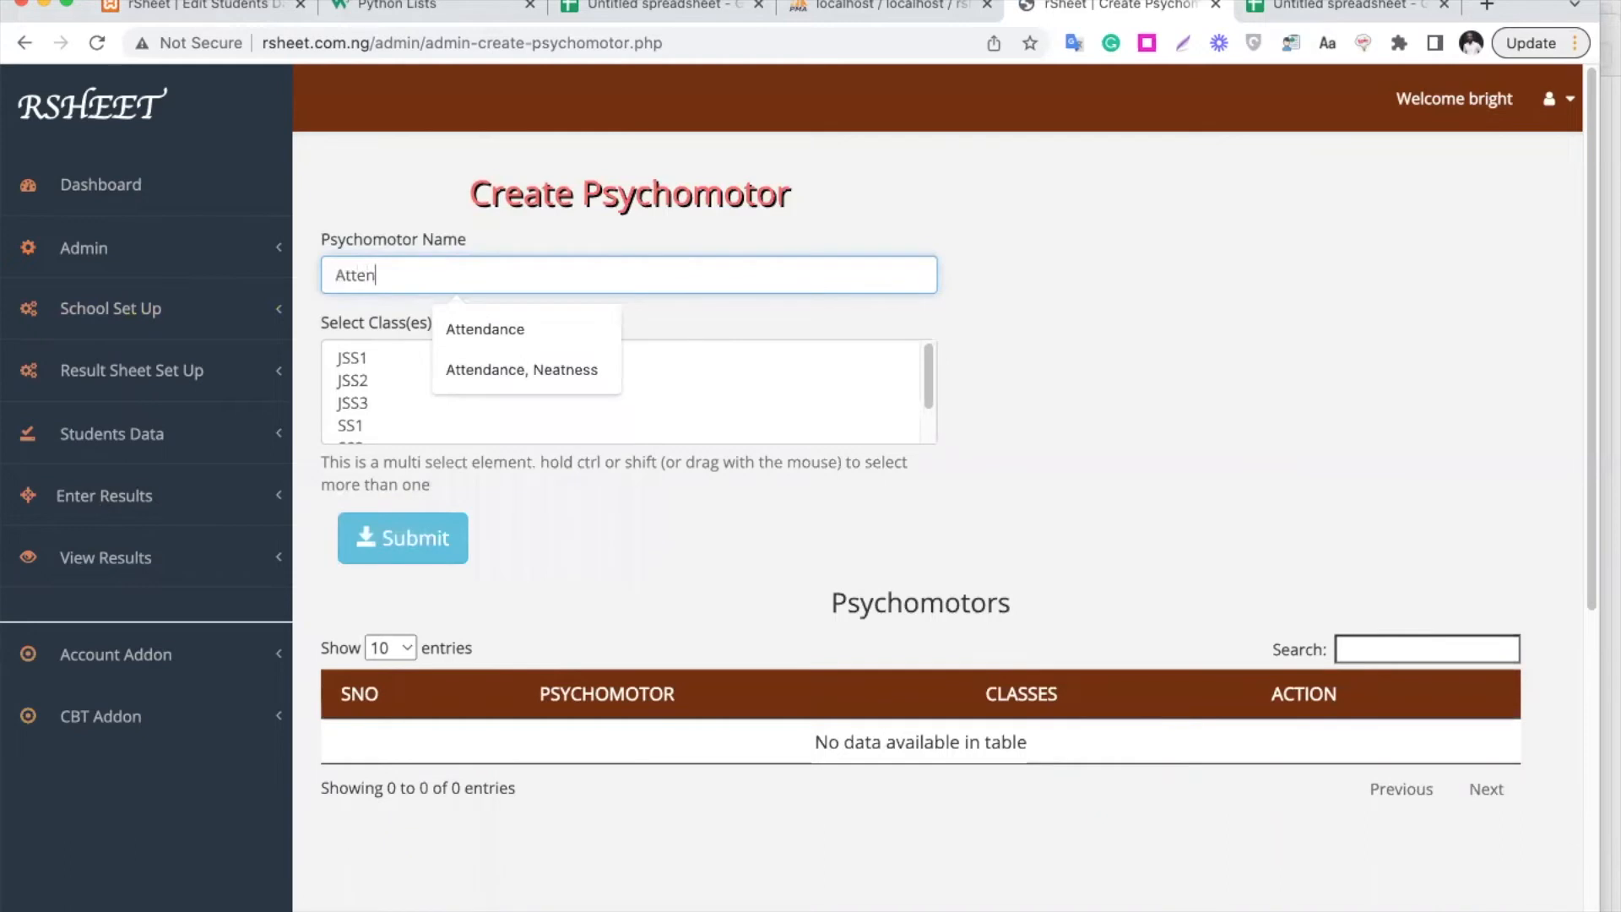
type("dance")
left_click(372, 353)
left_click(389, 403, "super")
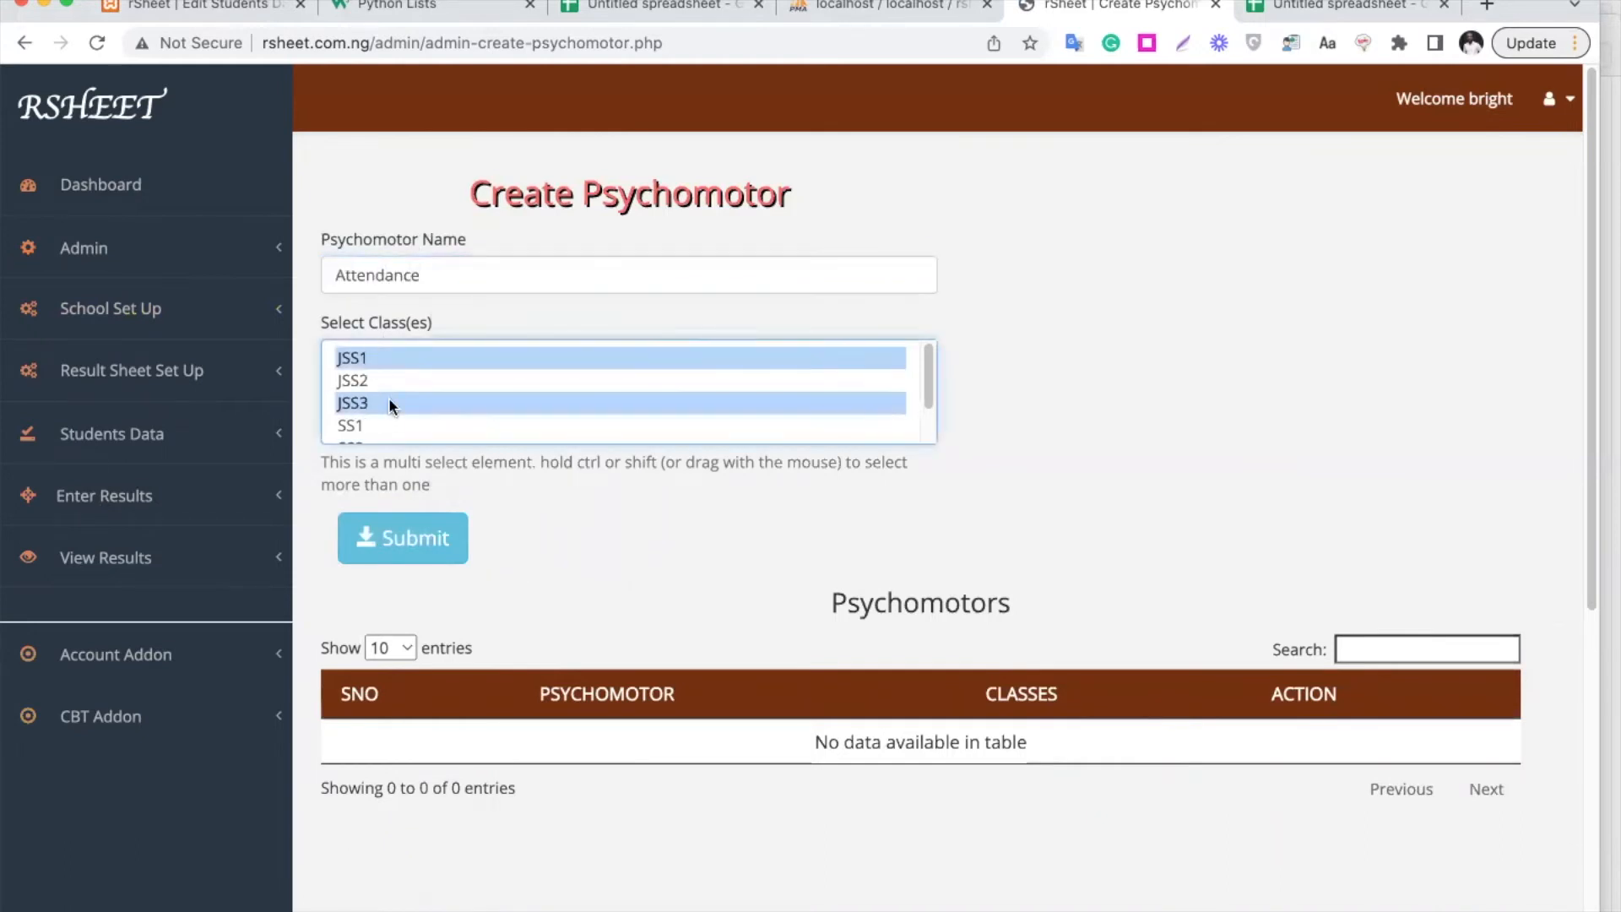
left_click(401, 379, "super")
left_click(402, 538)
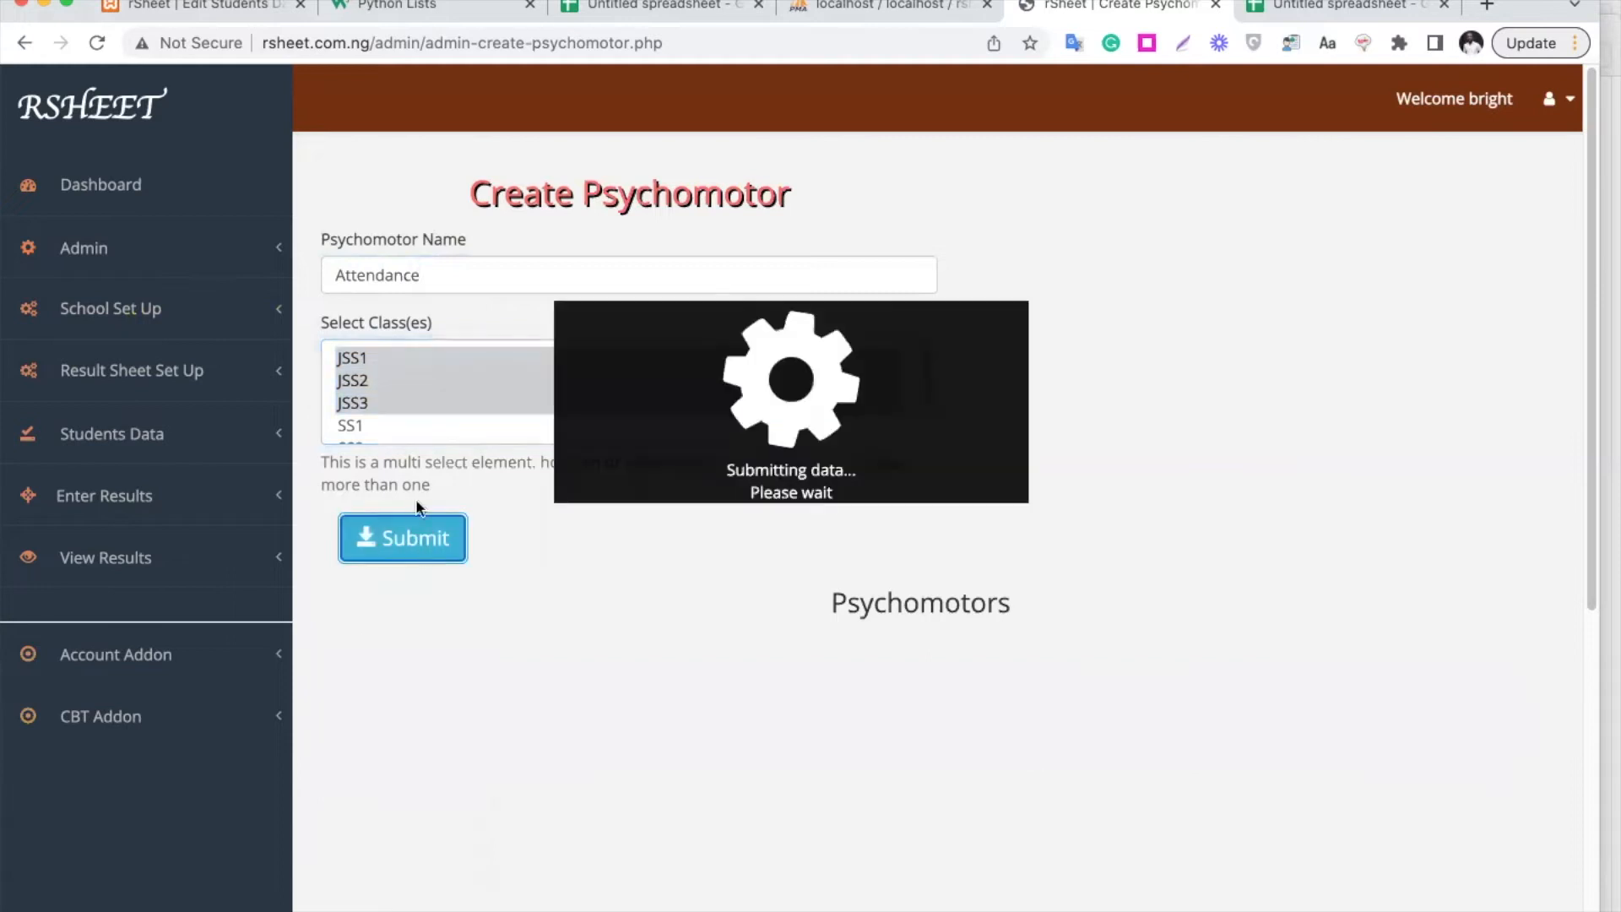
Add the psychomotor Punctuality for the same classes, then go to the Create Affective page
left_click(405, 265)
key("super+a")
type("P")
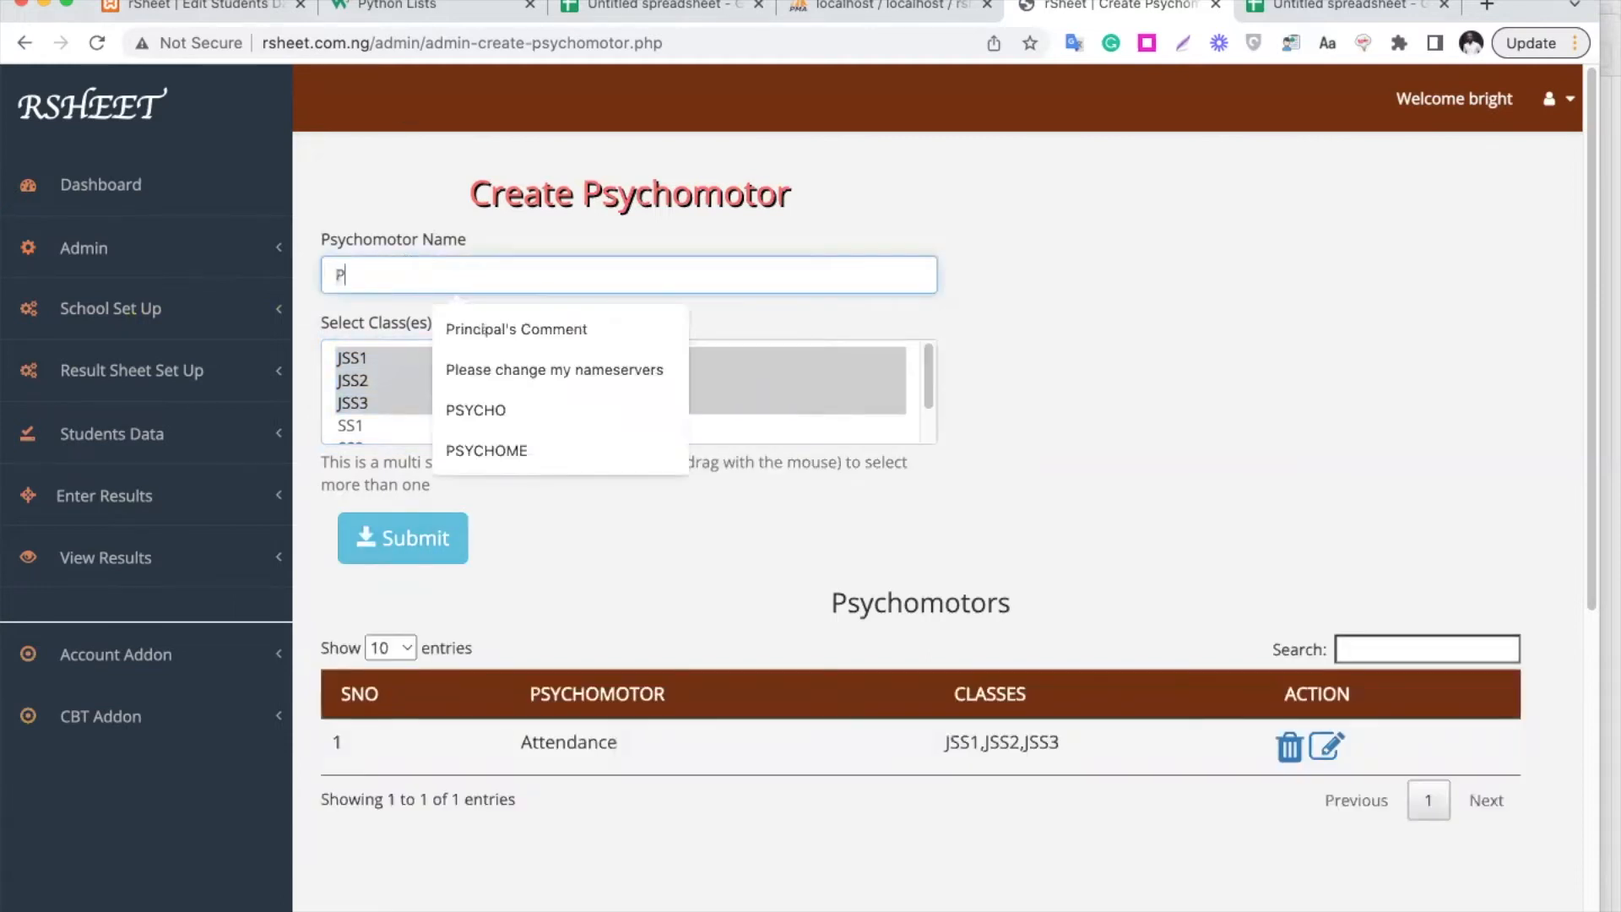
type("unctuality")
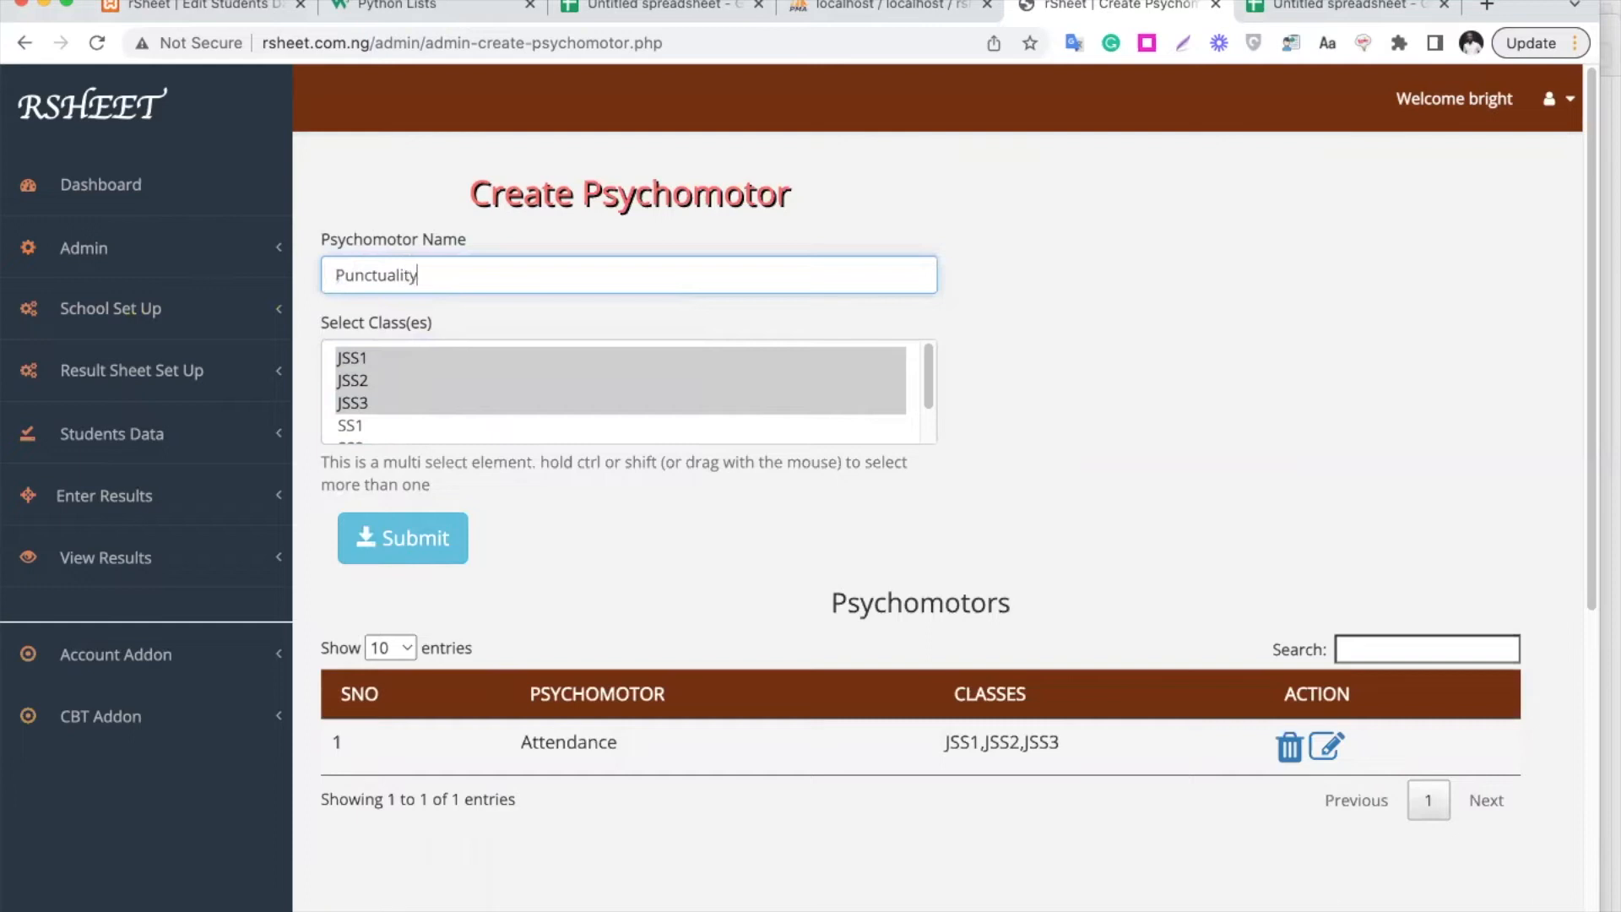
left_click(434, 543)
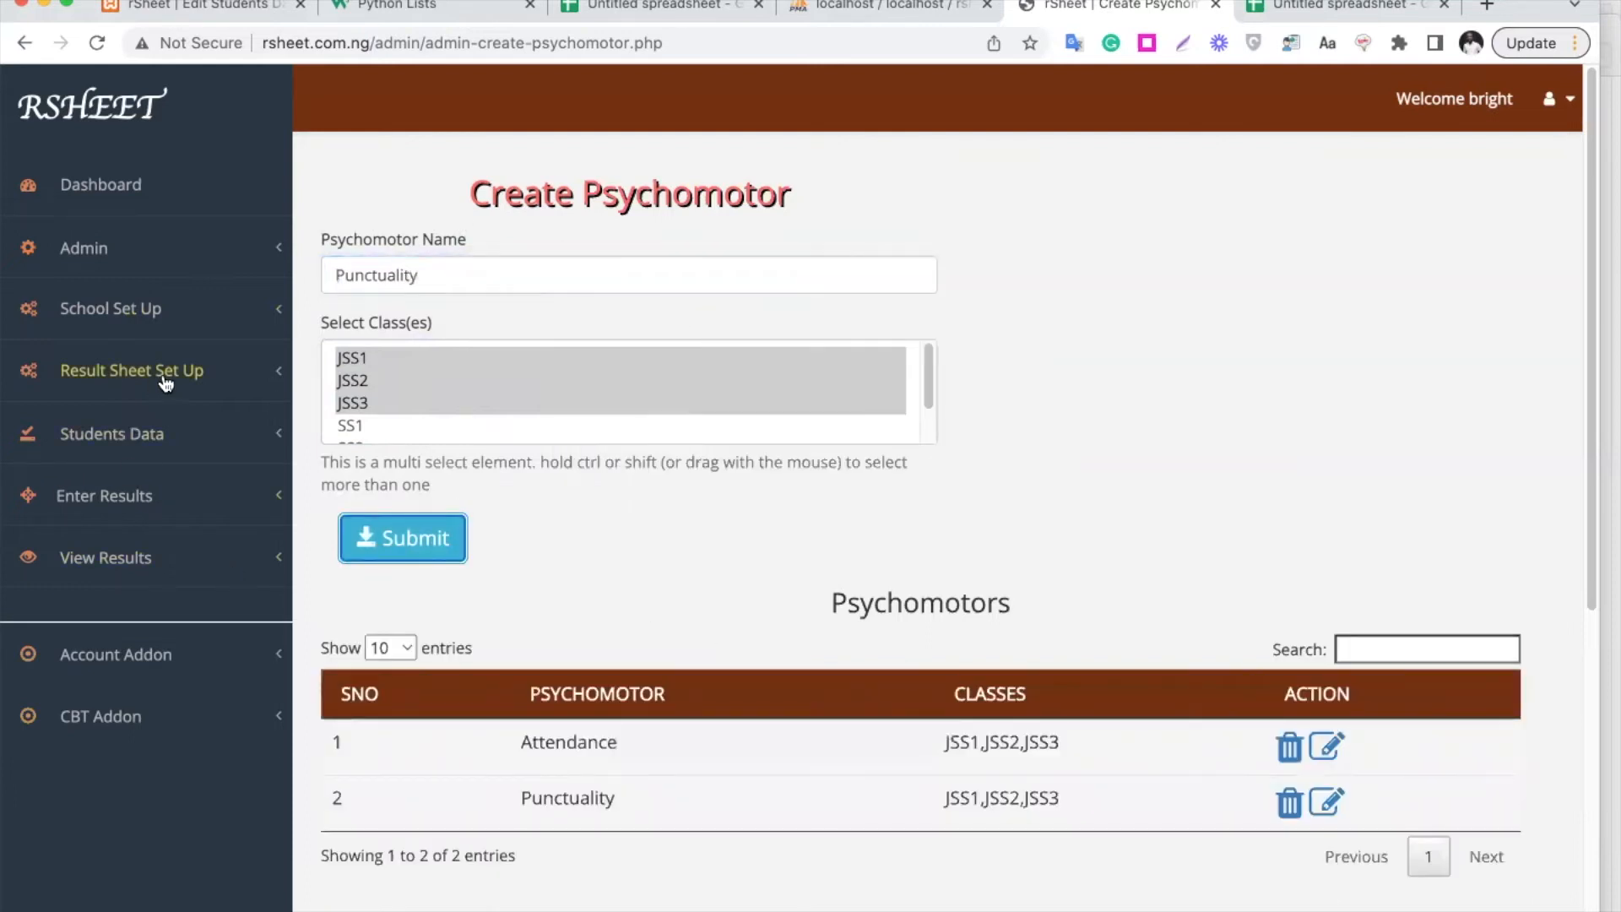
left_click(167, 319)
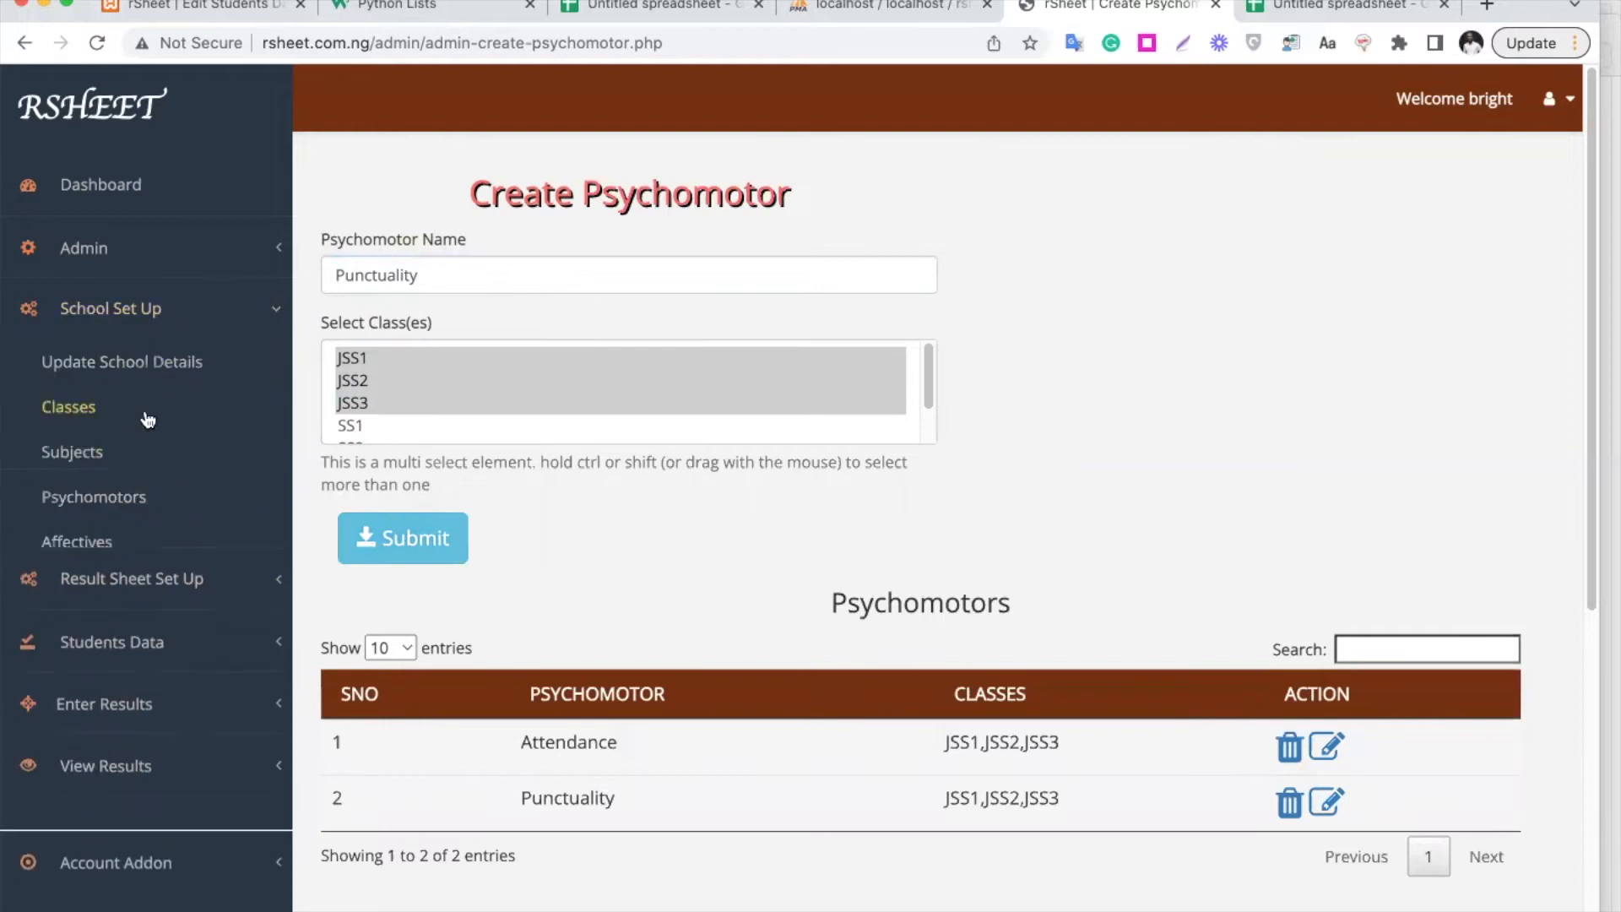
left_click(99, 545)
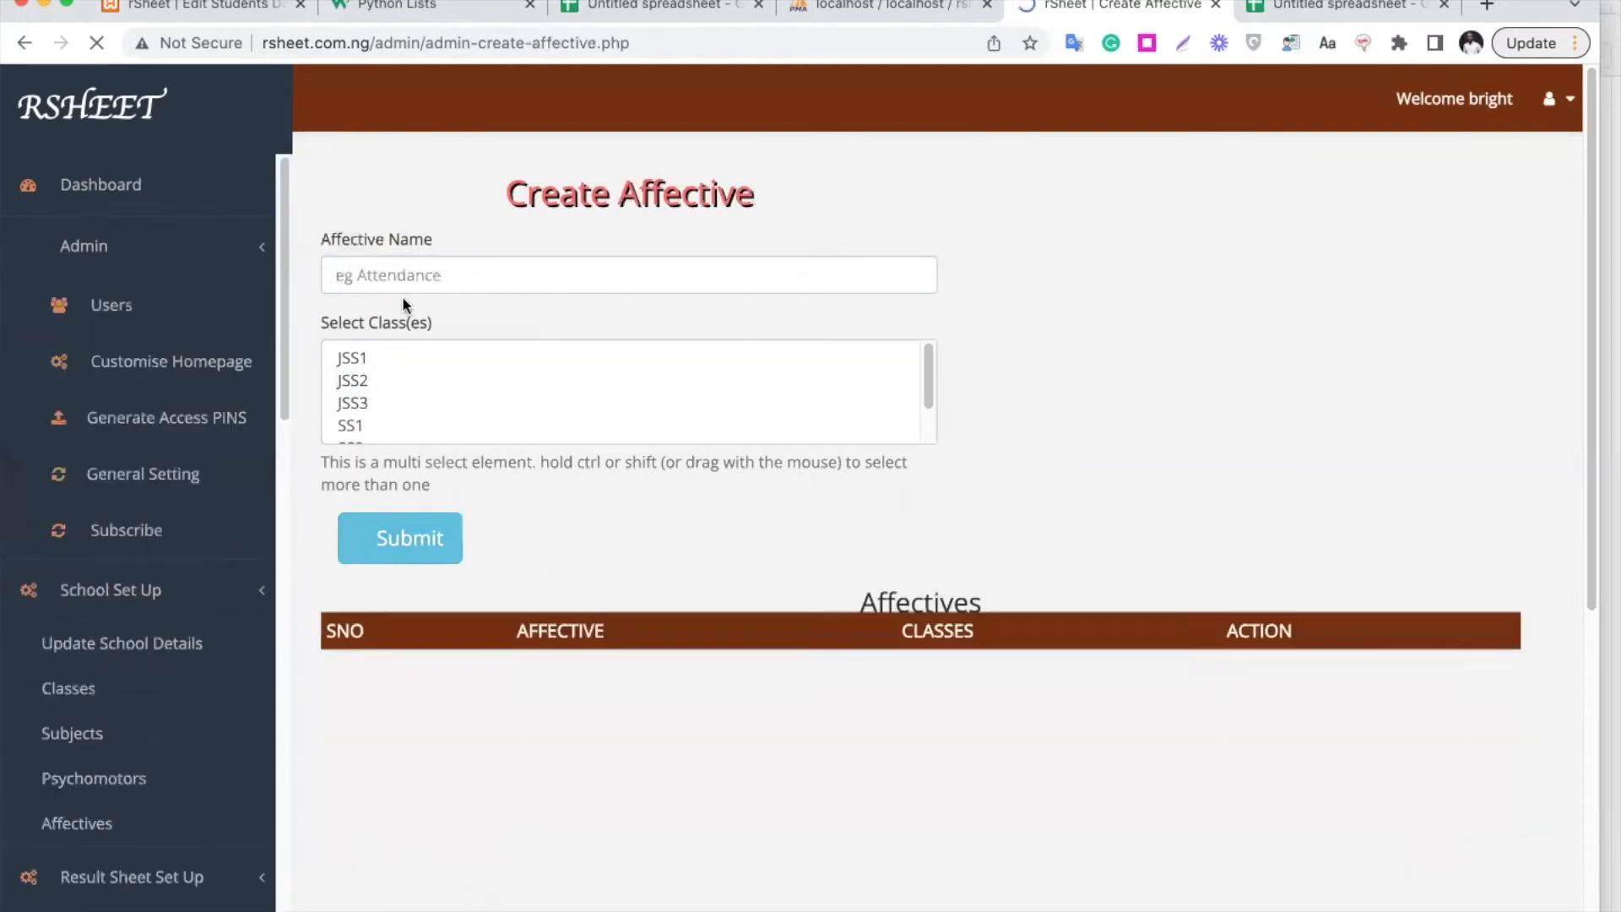
Create the affective Neatness for JSS1, JSS2 and JSS3
left_click(452, 264)
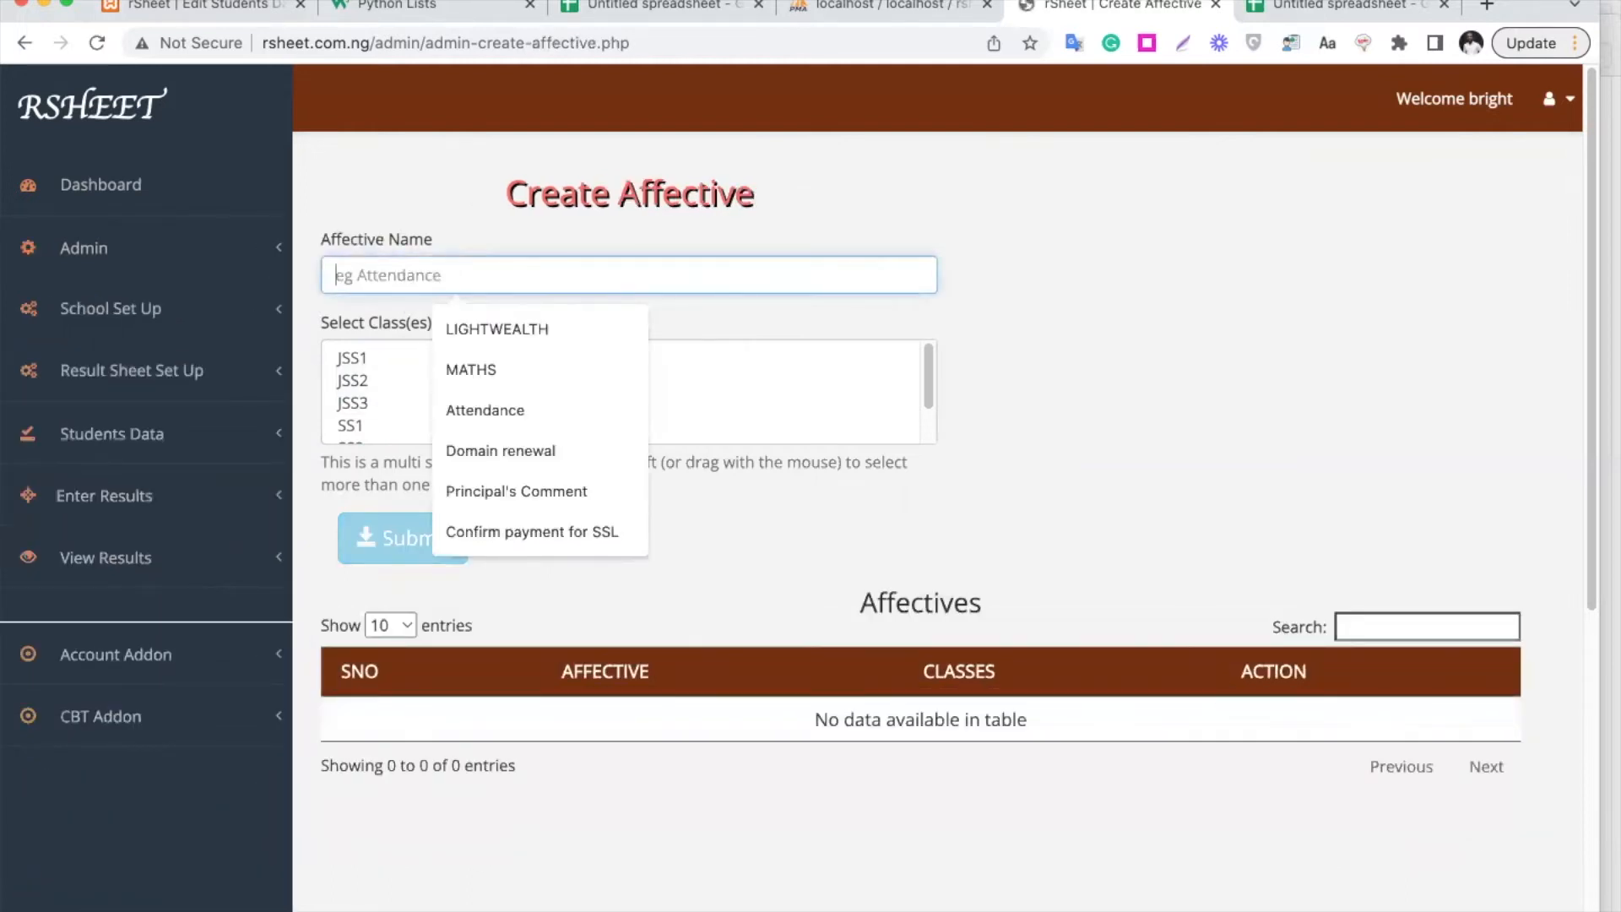
type("Neatness")
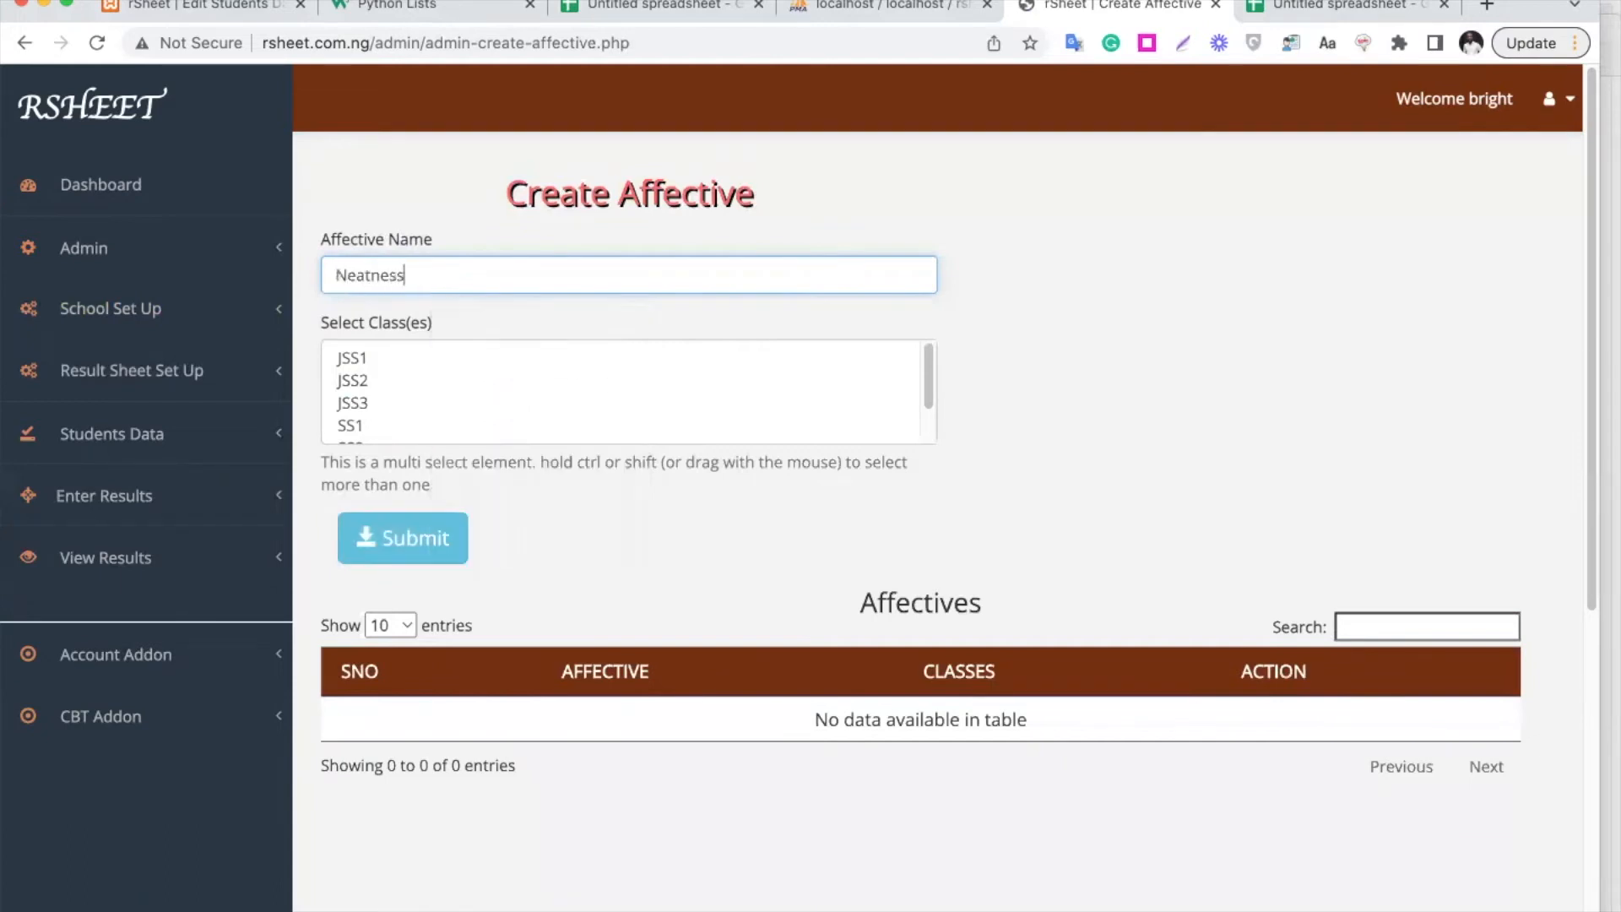
left_click(402, 351)
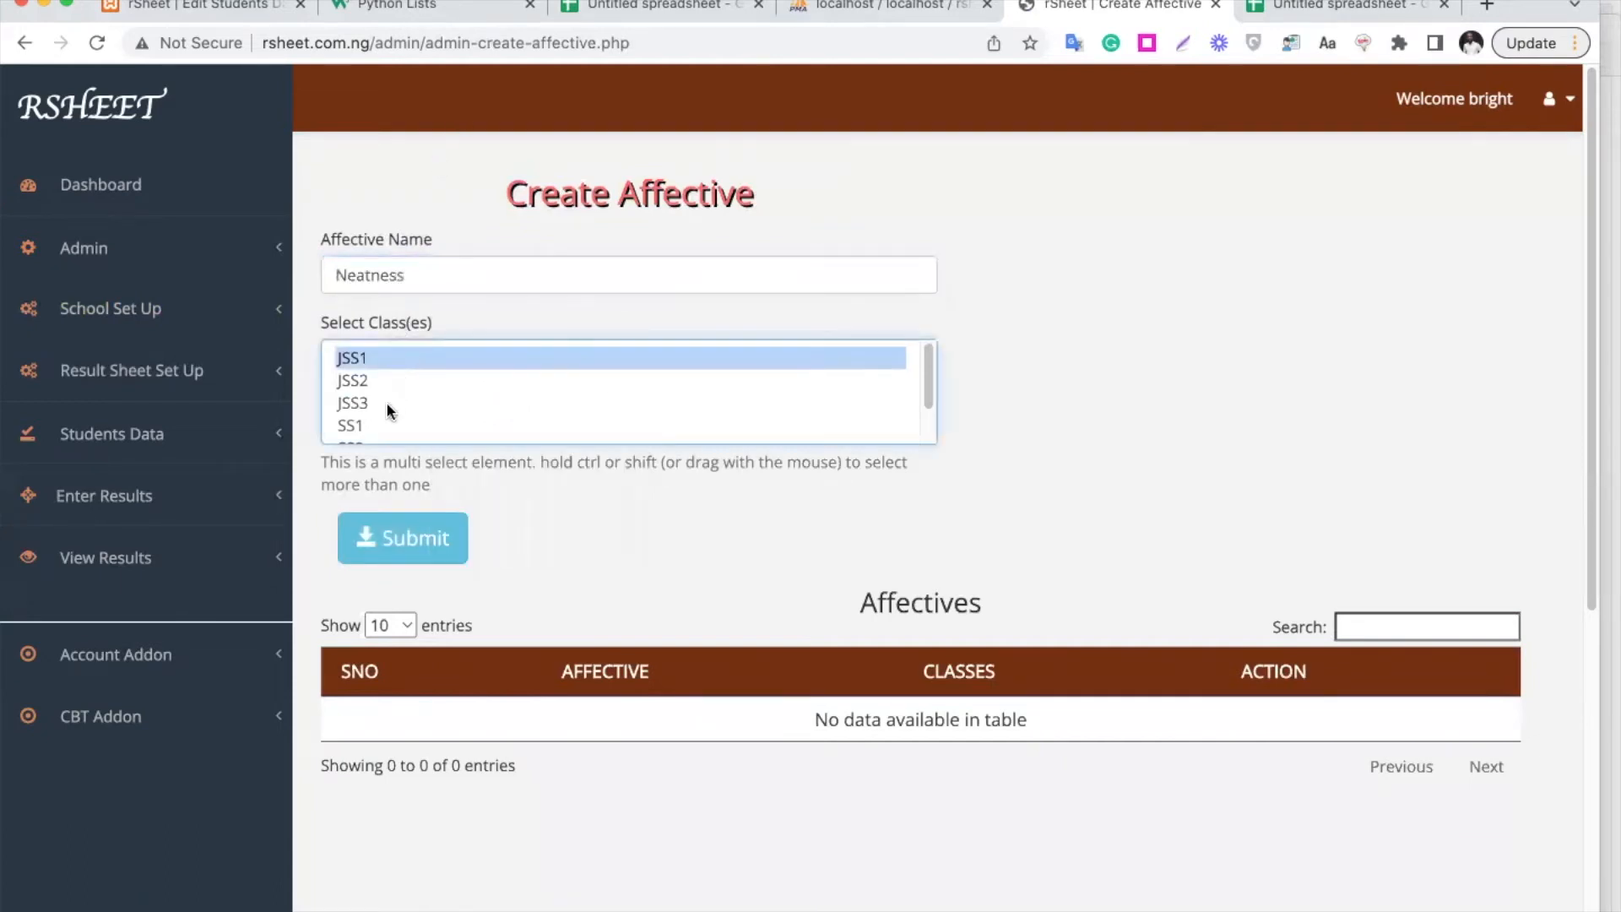
left_click(390, 405, "super")
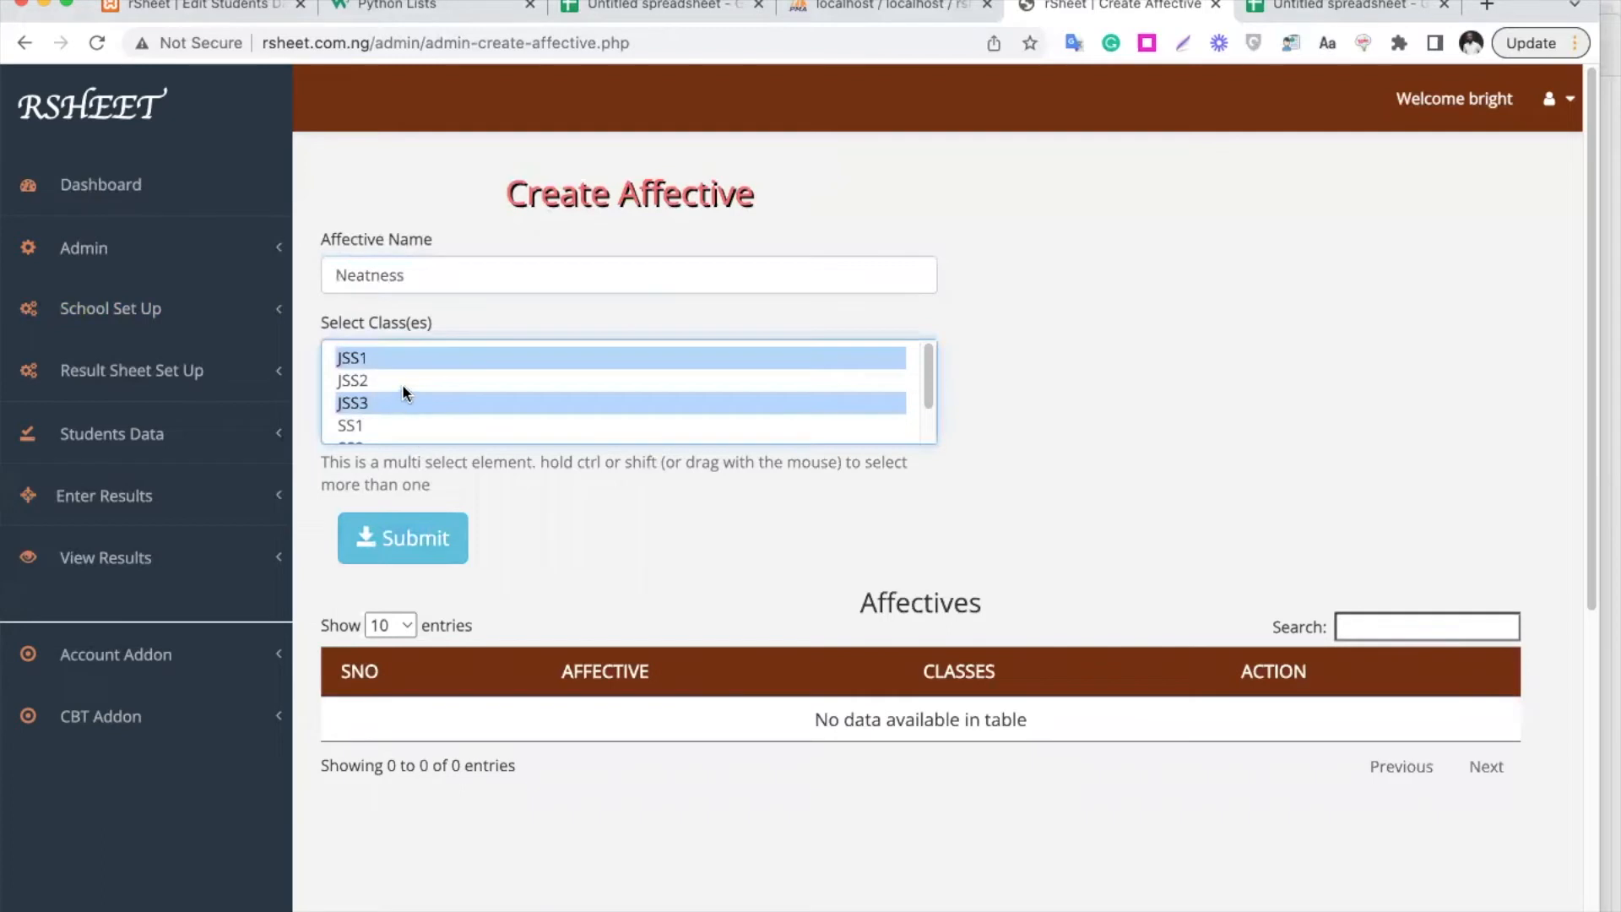
left_click(401, 384, "super")
left_click(435, 558)
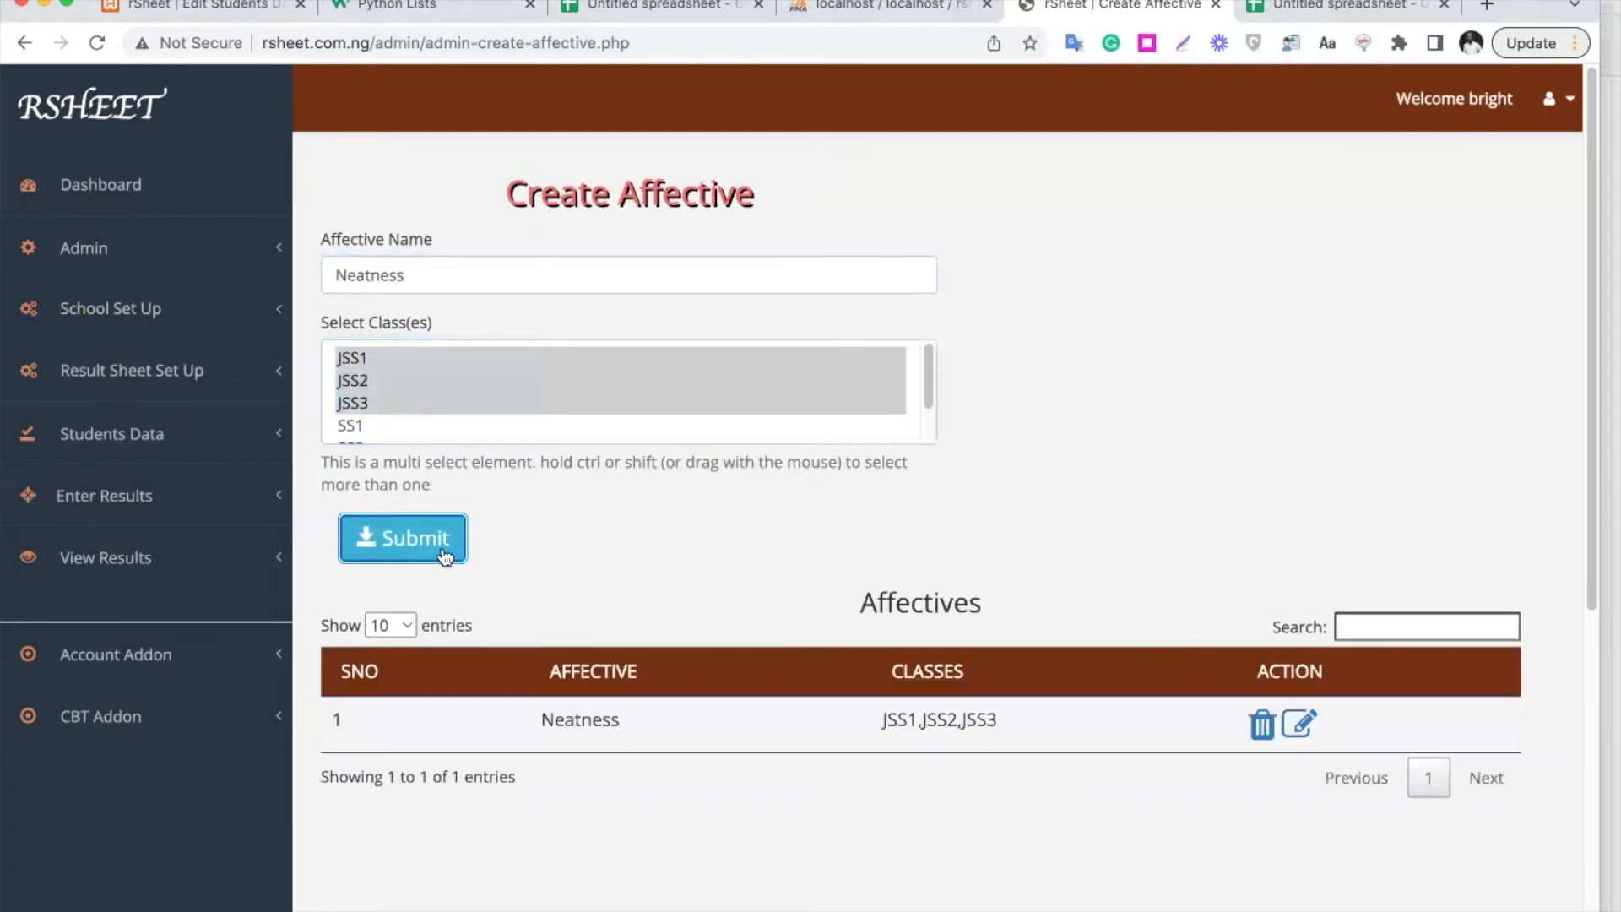
Add the affective 'Attention to details', then go to the Examination Parameters page
double_click(398, 272)
type("Attention to details")
left_click(443, 544)
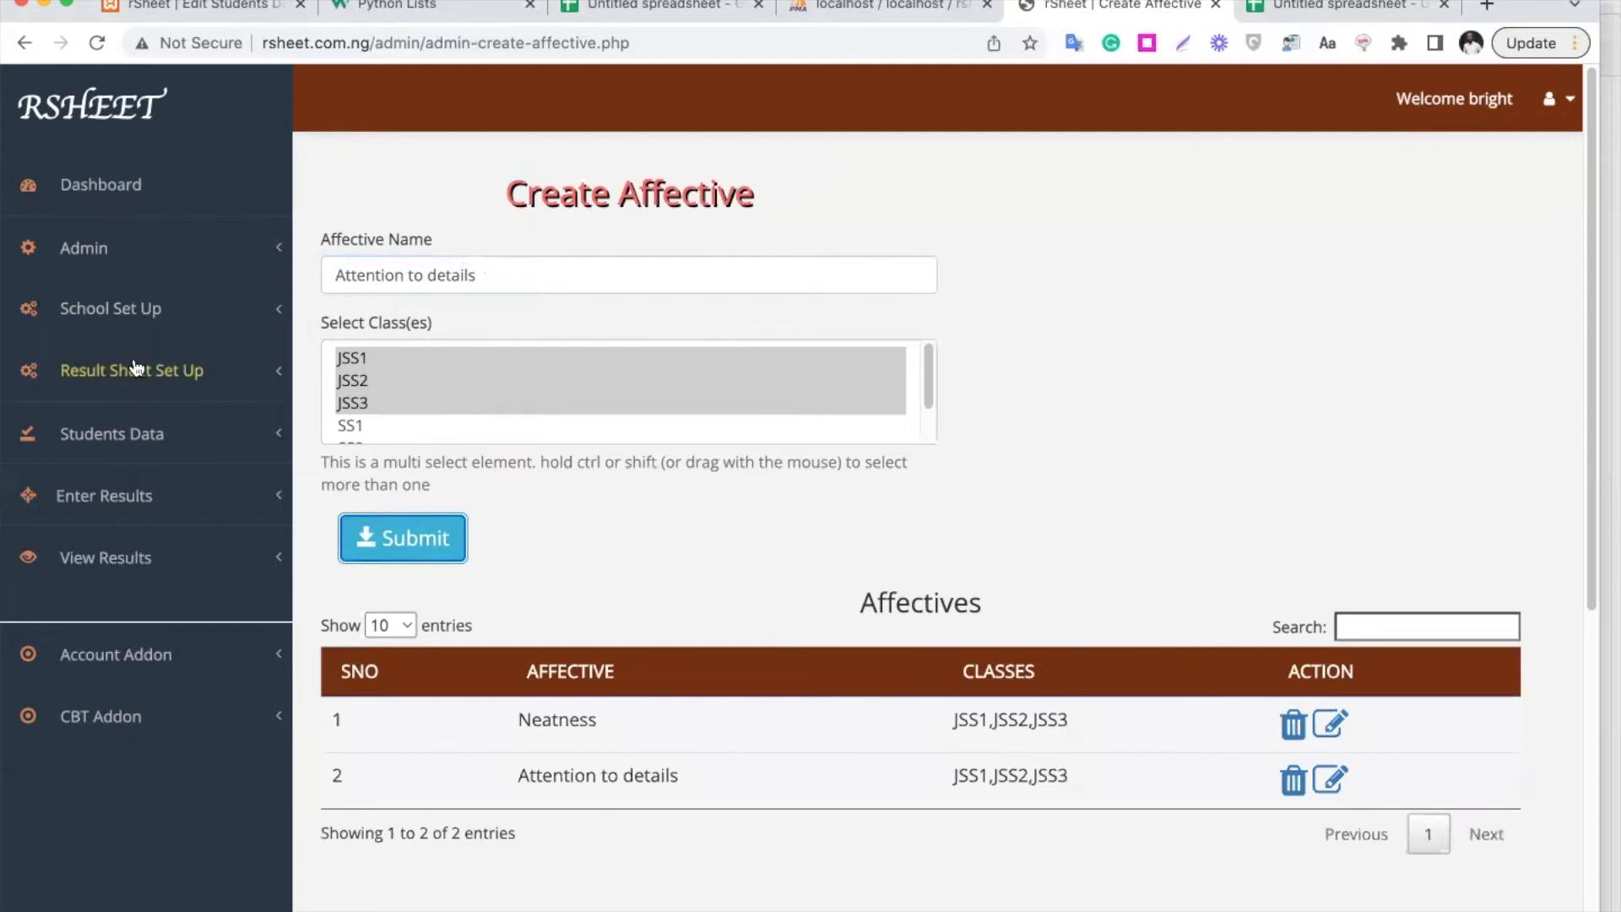
left_click(162, 329)
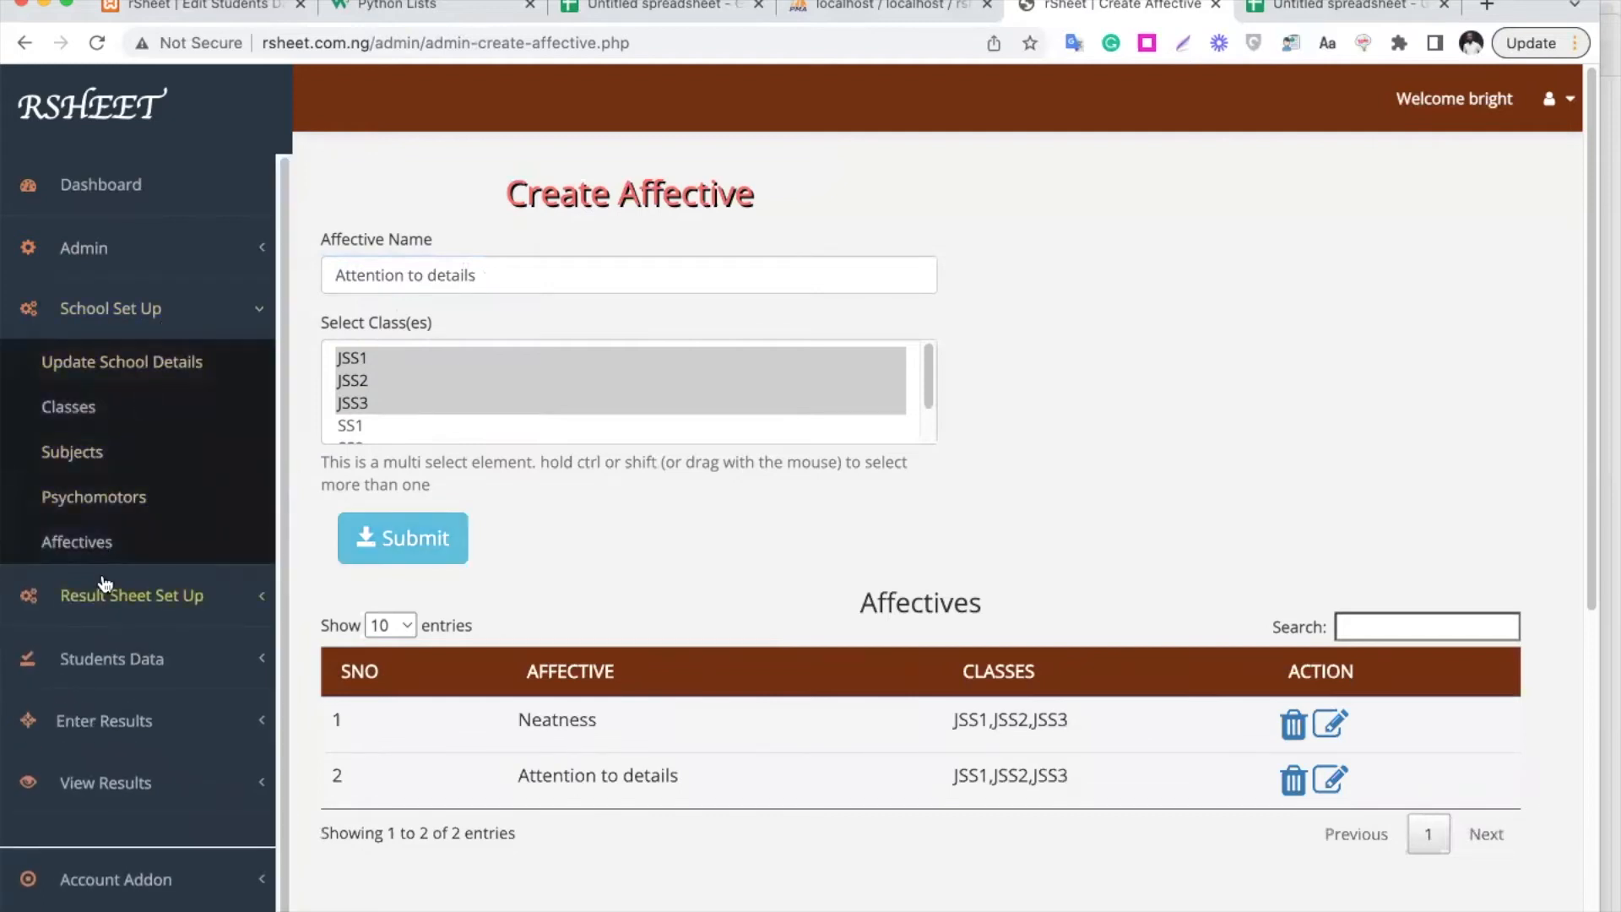
left_click(175, 596)
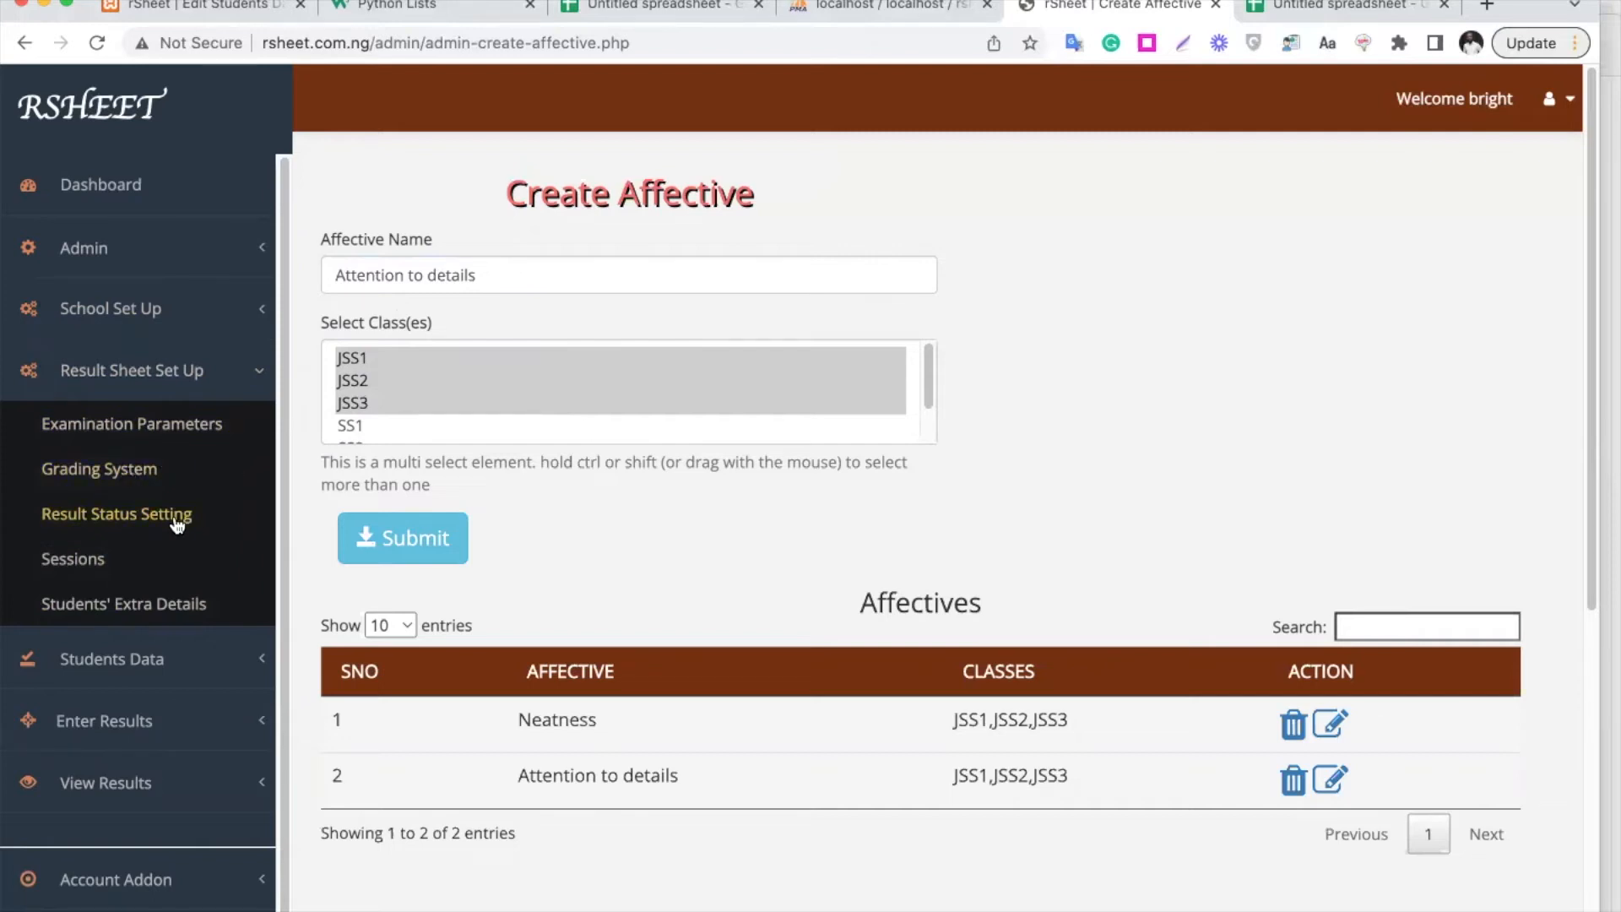
left_click(178, 432)
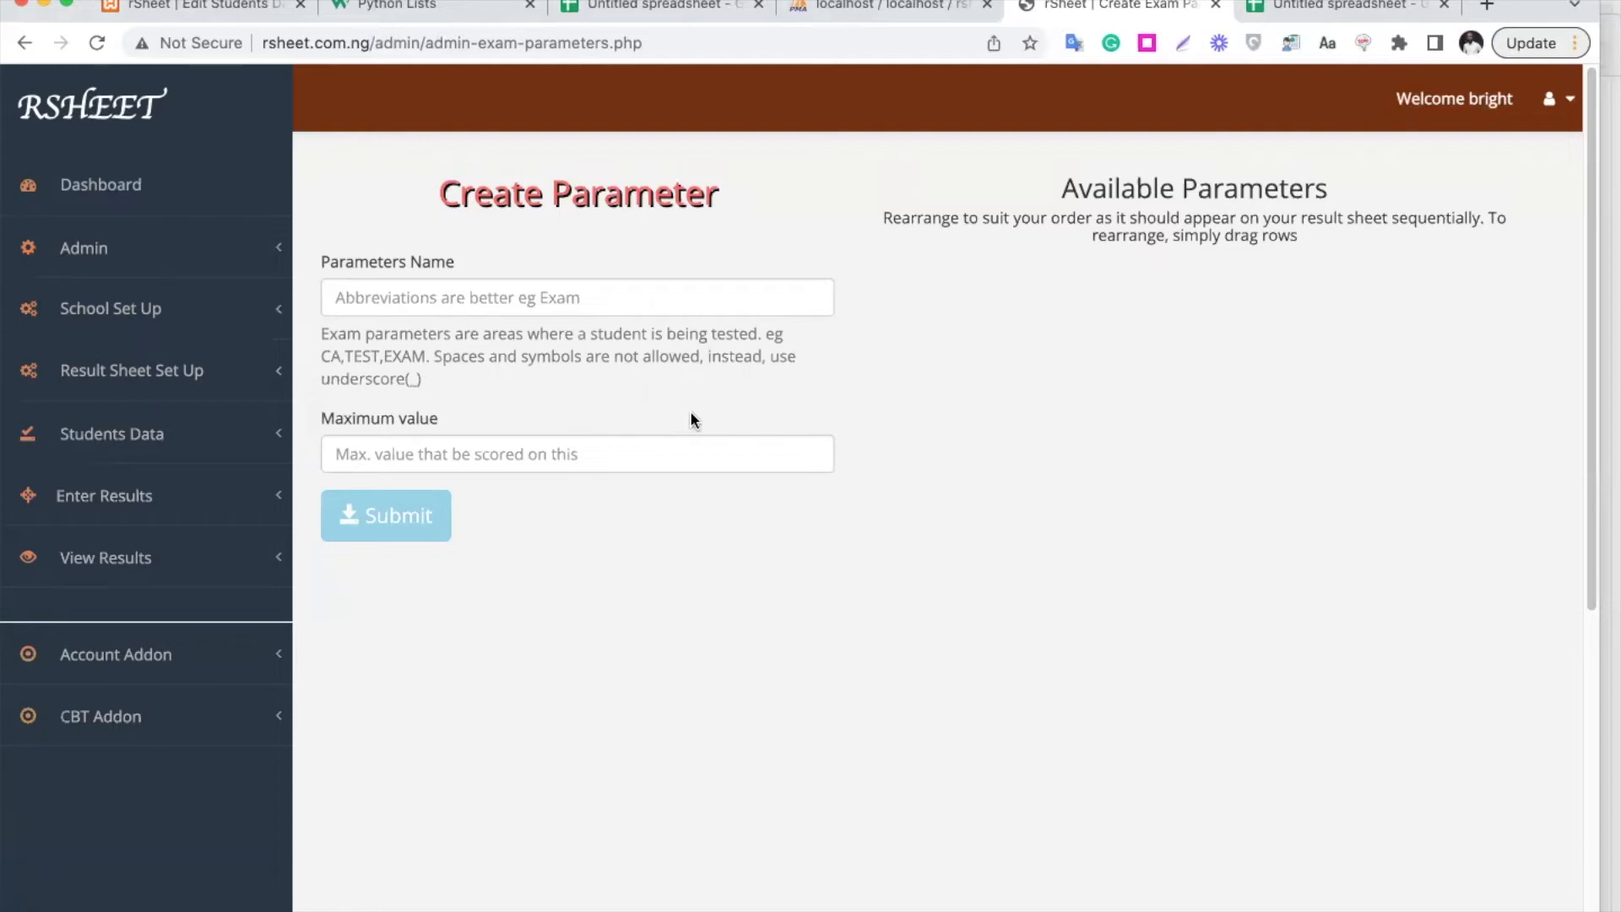
Add the exam parameter TEST1 with a maximum value of 10
left_click(595, 295)
type("TEST")
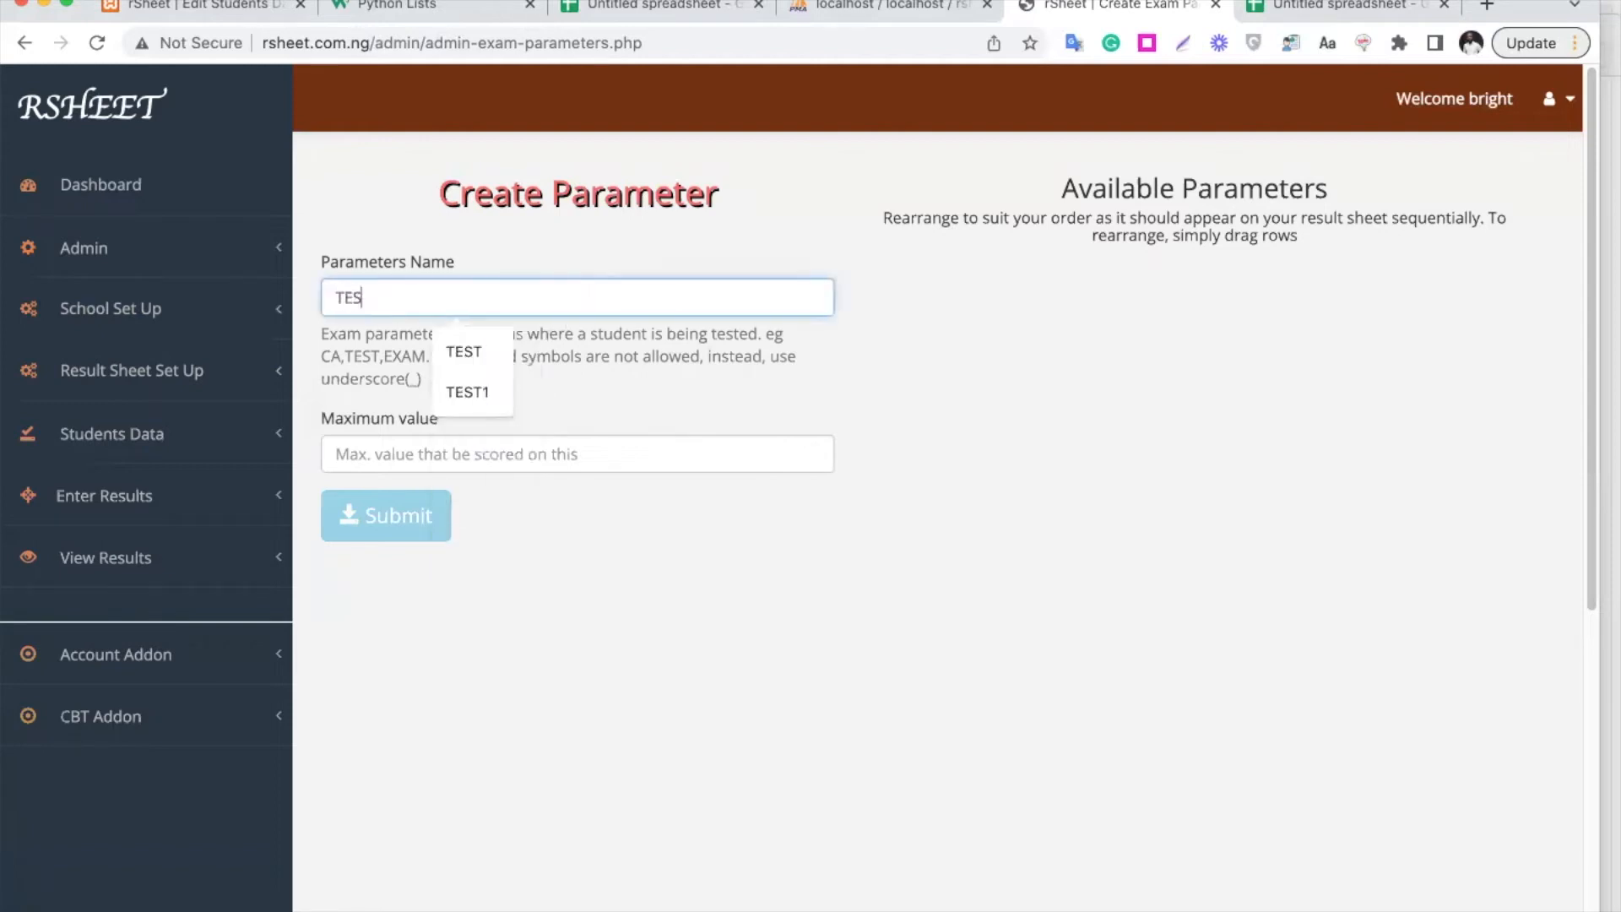
key("Tab")
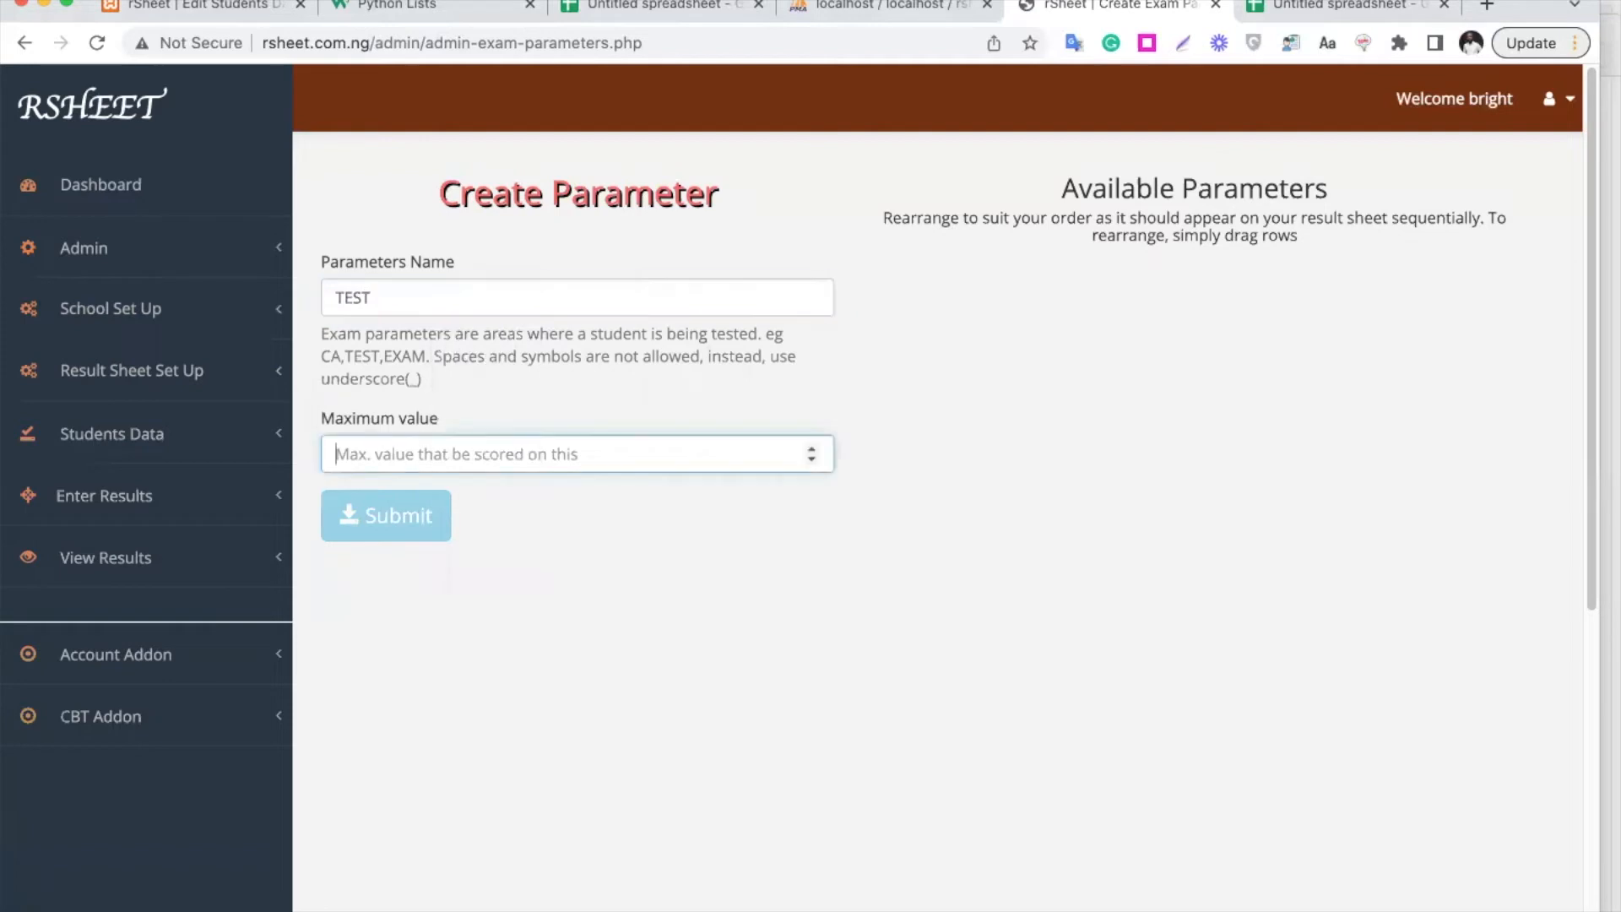
left_click(563, 302)
type("1")
left_click(499, 452)
type("10")
left_click(390, 524)
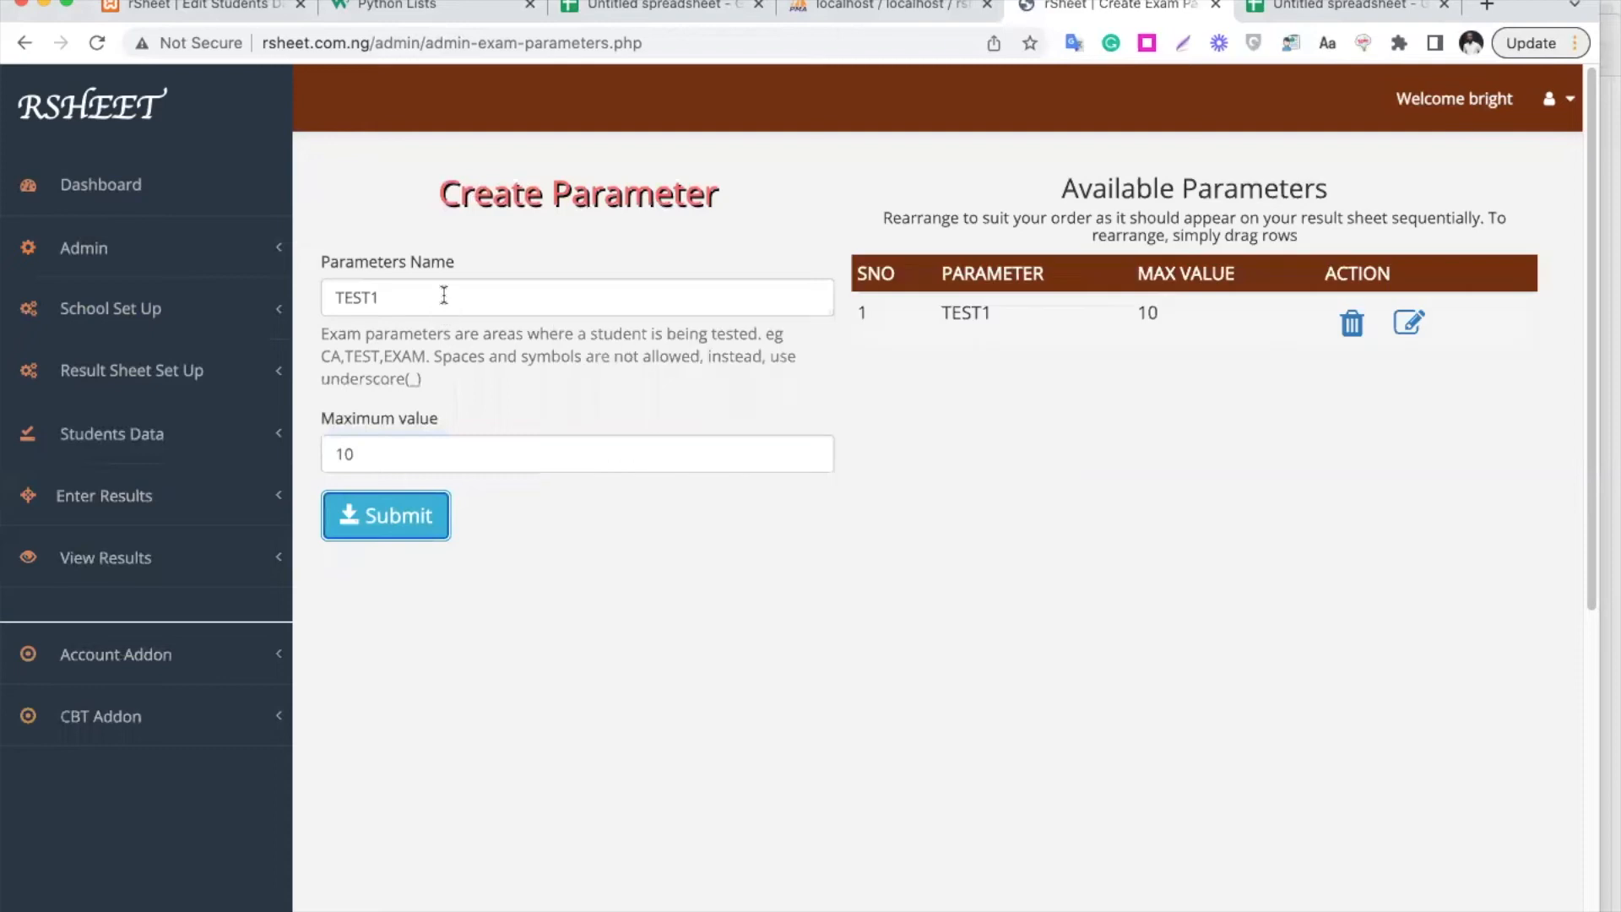
Add the exam parameter TEST2 with a maximum value of 20
left_click(443, 295)
key("BackSpace")
type("2")
left_click(410, 459)
key("BackSpace")
key("BackSpace")
type("20")
left_click(440, 530)
Add the exam parameter EXAM with a maximum value of 70, then reload the page
double_click(431, 287)
type("EXAM")
left_click(346, 453)
double_click(346, 452)
type("70")
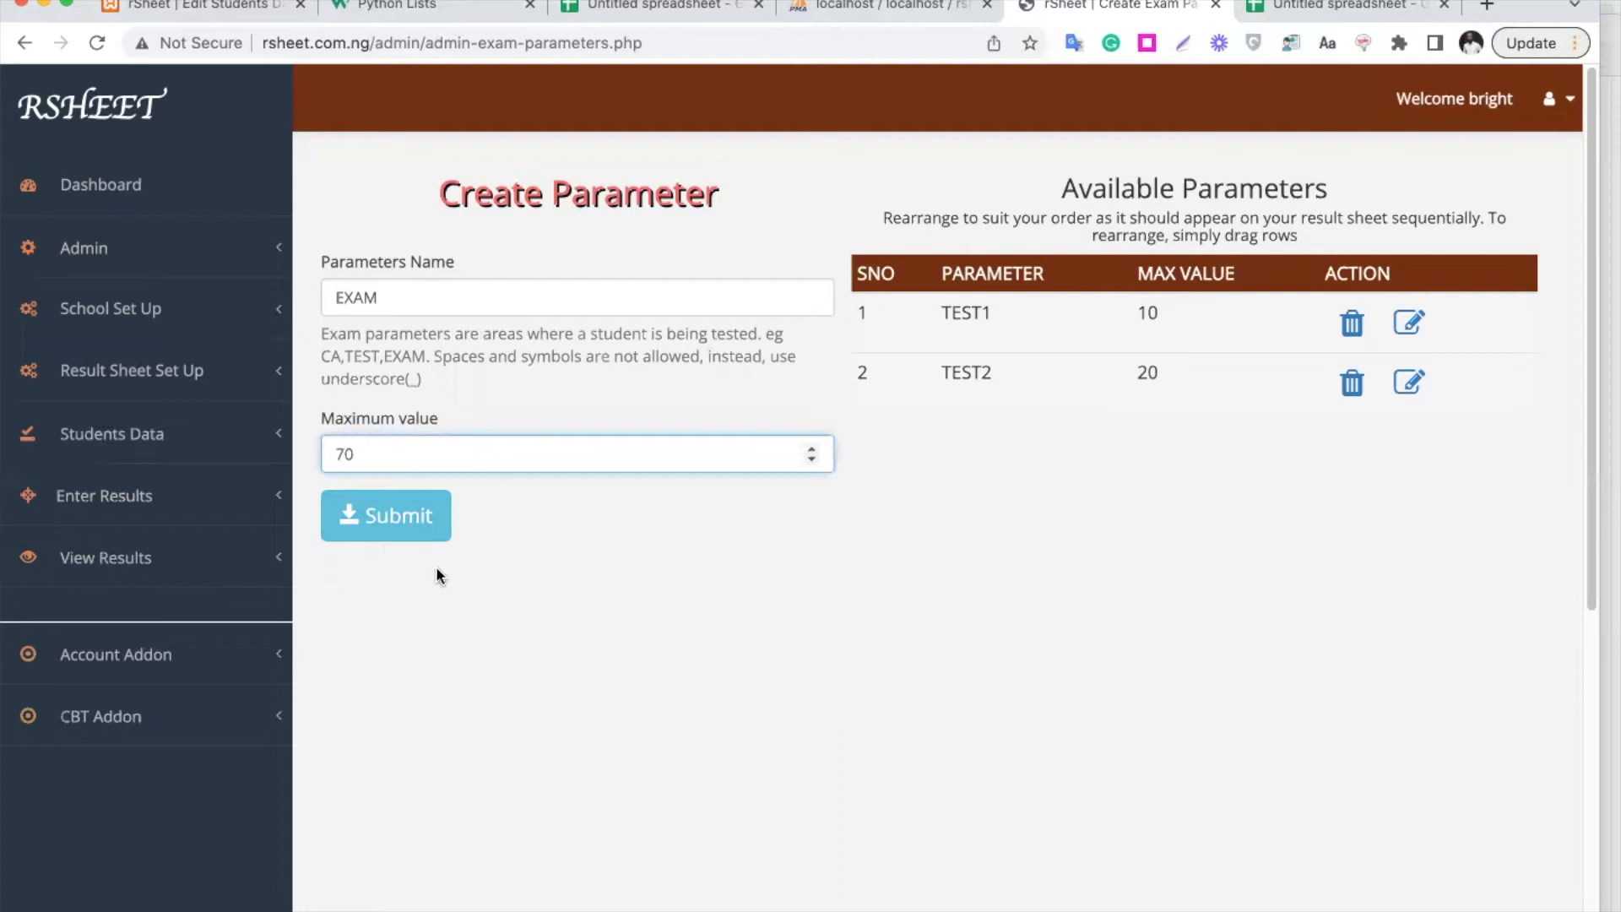
left_click(412, 496)
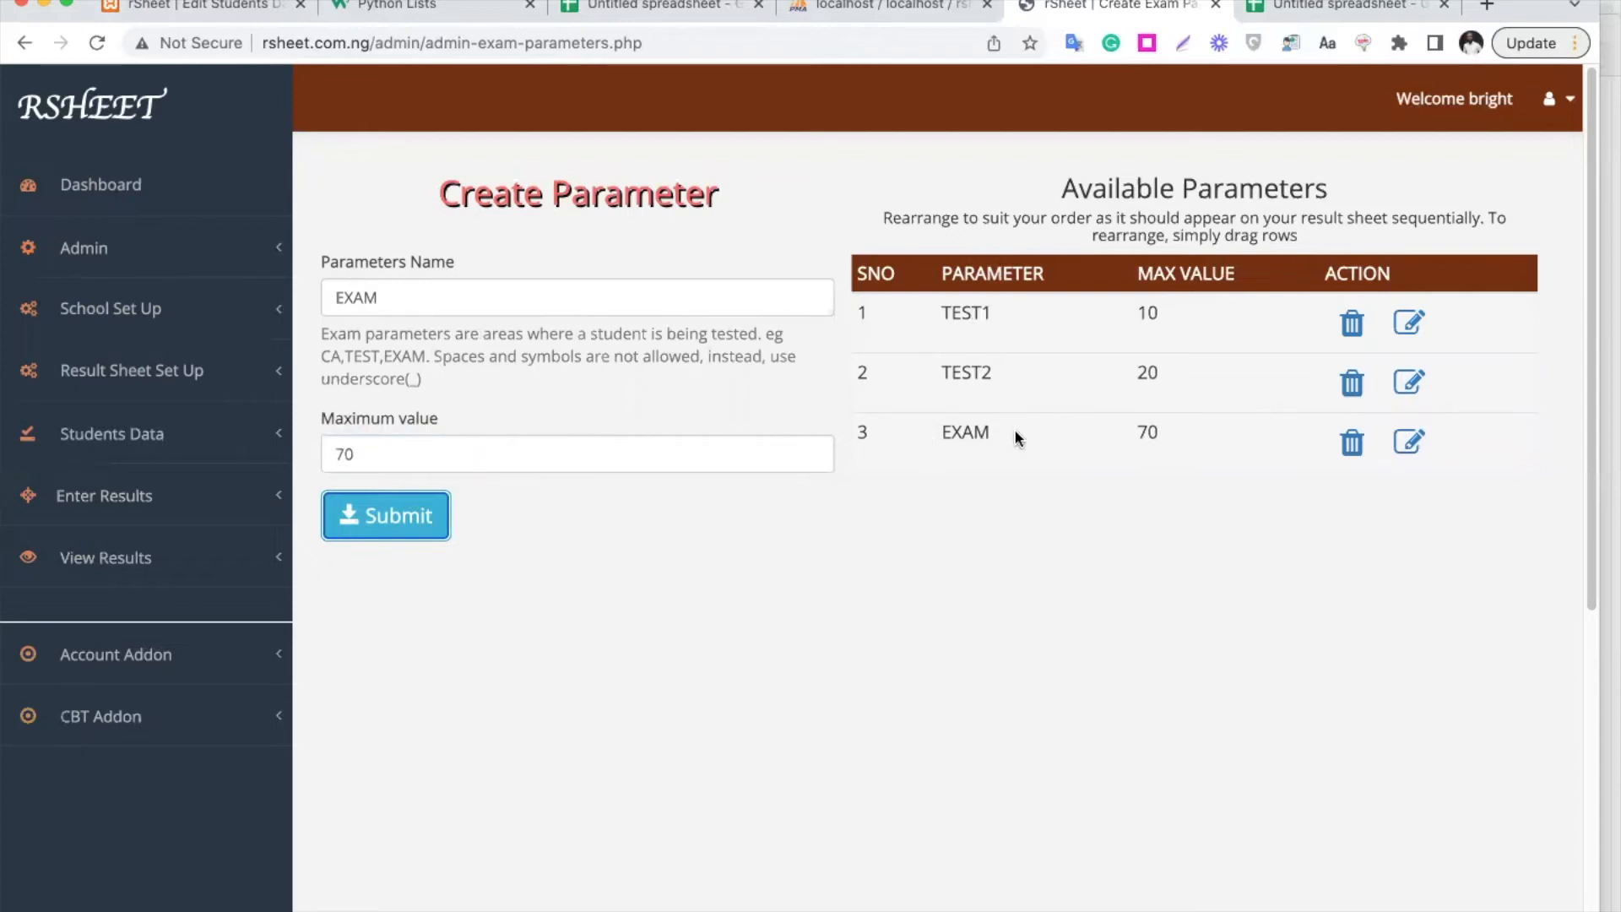
left_click(751, 38)
key("Return")
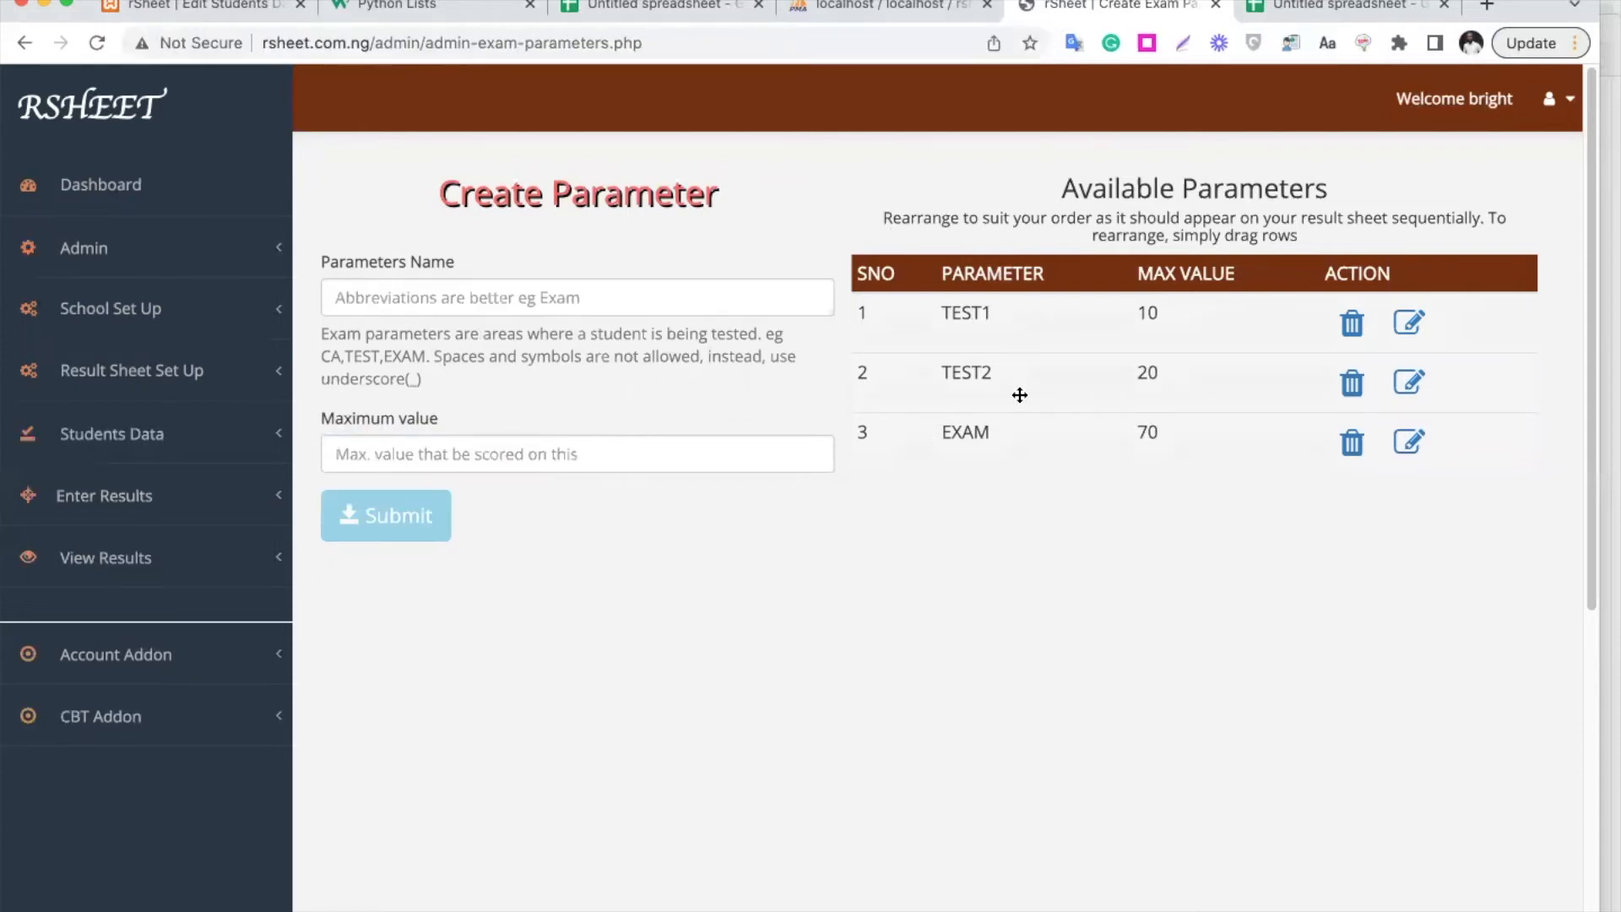
Reorder the parameters to TEST1, EXAM, TEST2, then go to the Grading System page
left_click_drag(1020, 448, 1029, 380)
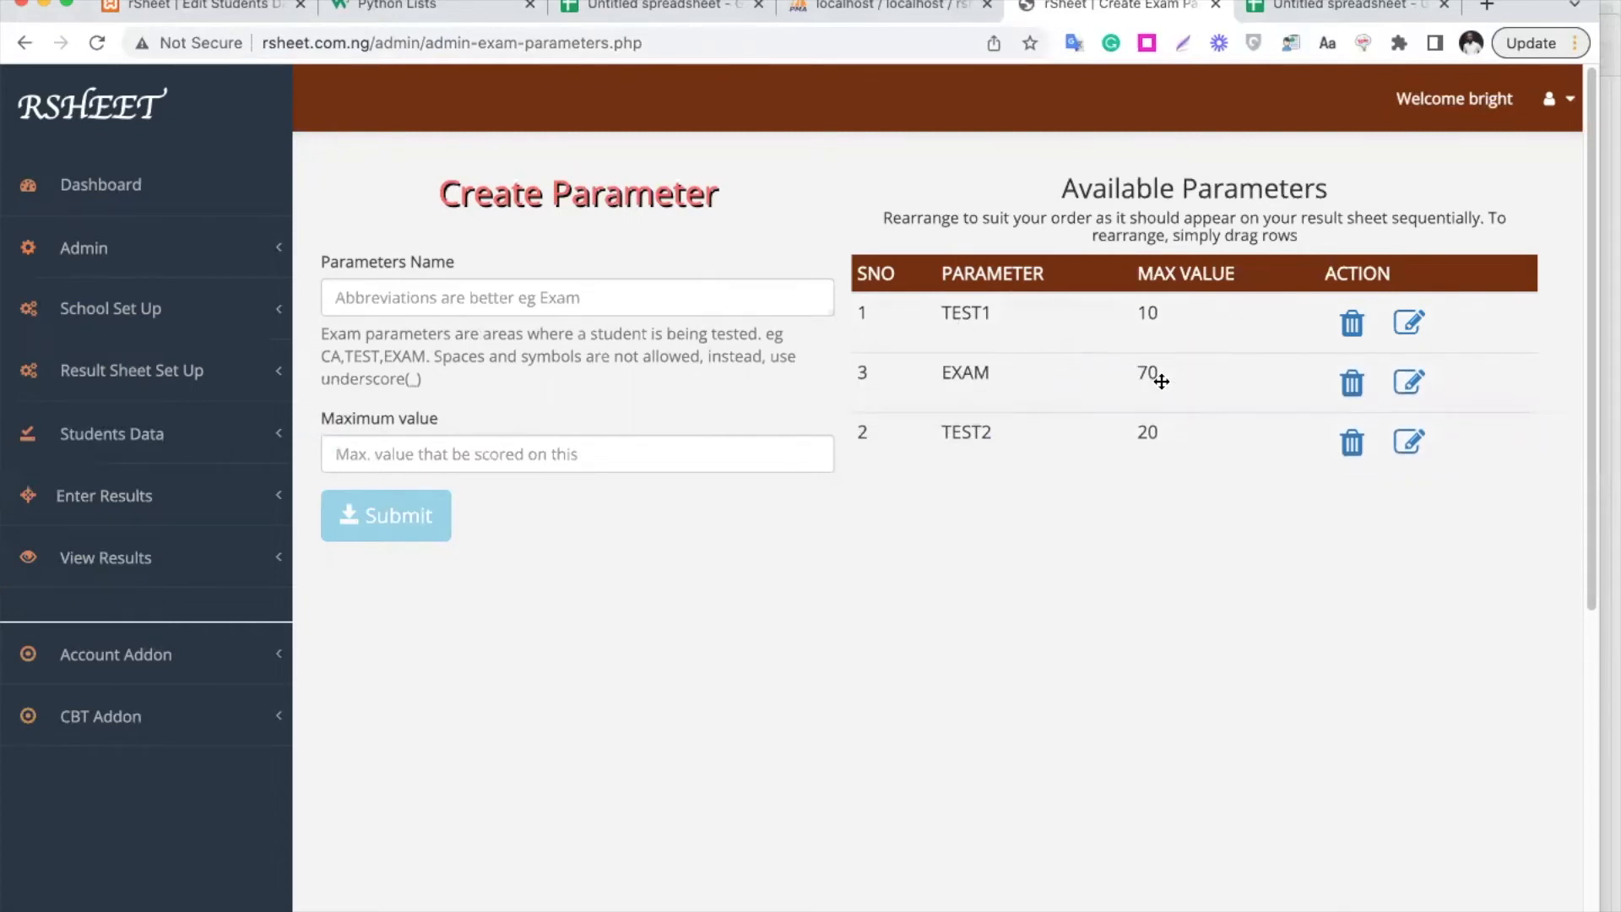
left_click(186, 387)
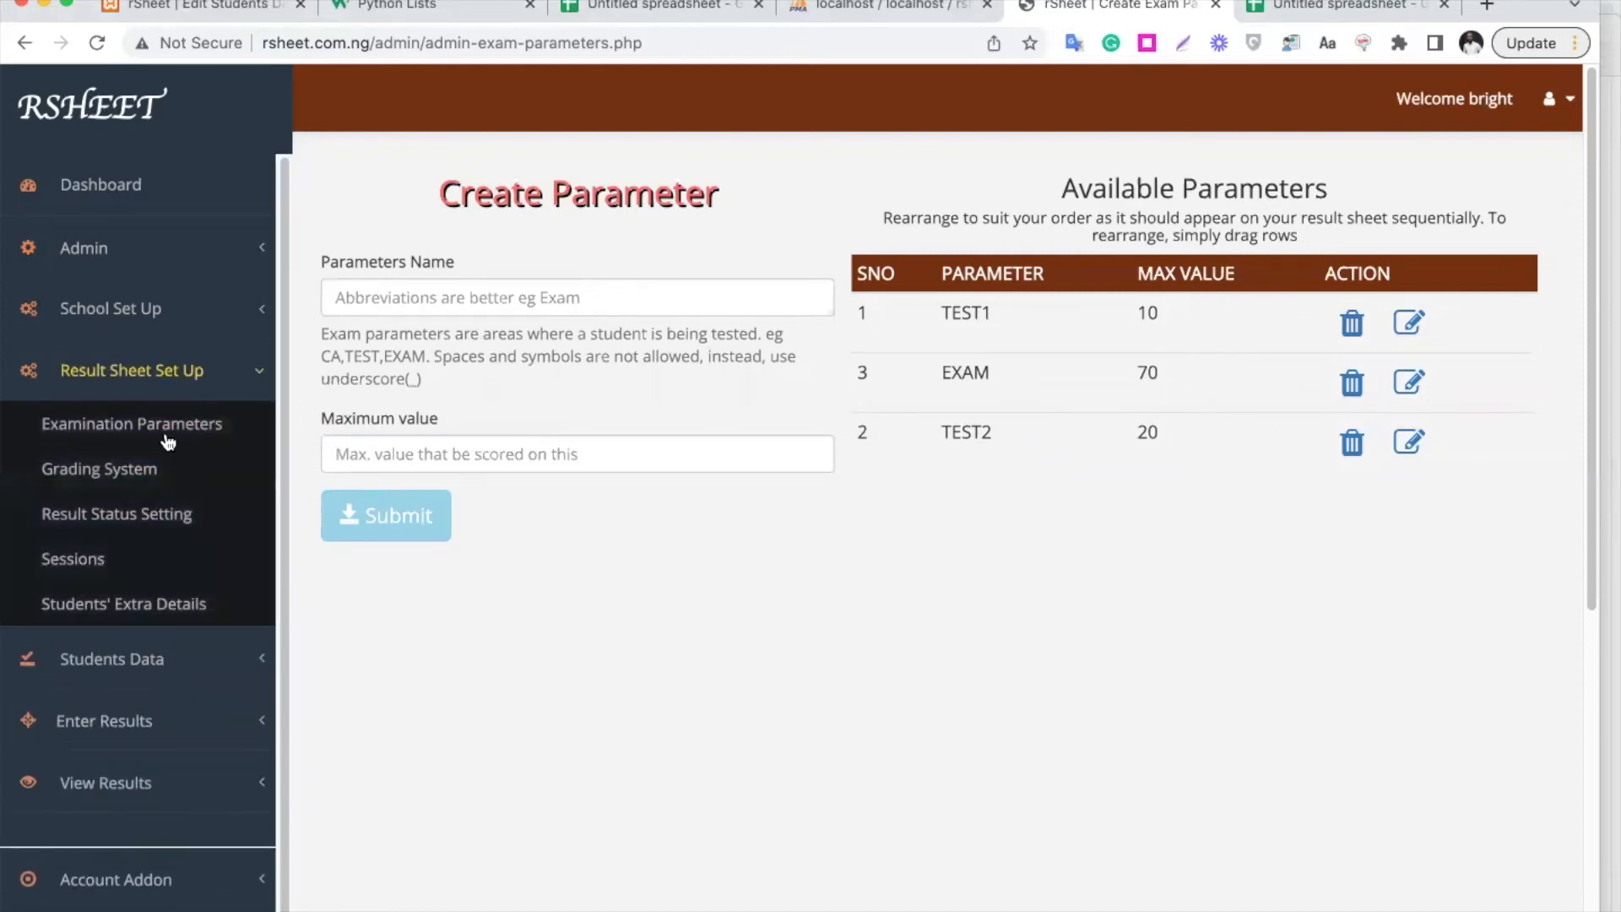
left_click(129, 477)
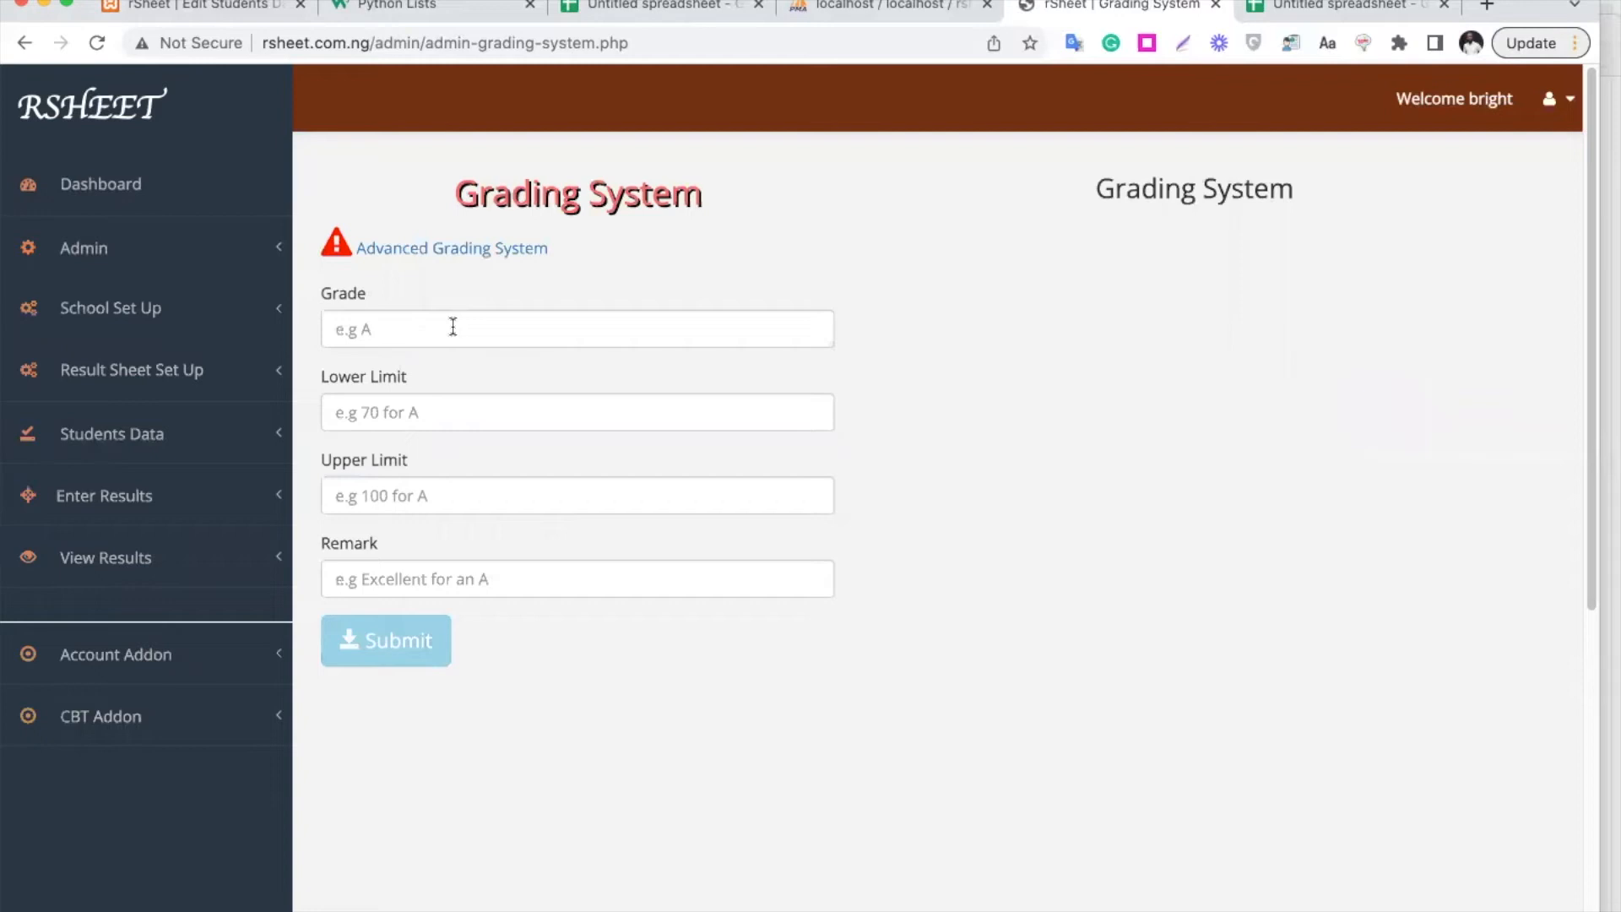
Add grade A covering 70 to 100 with the remark Excellent
left_click(452, 327)
left_click(450, 422)
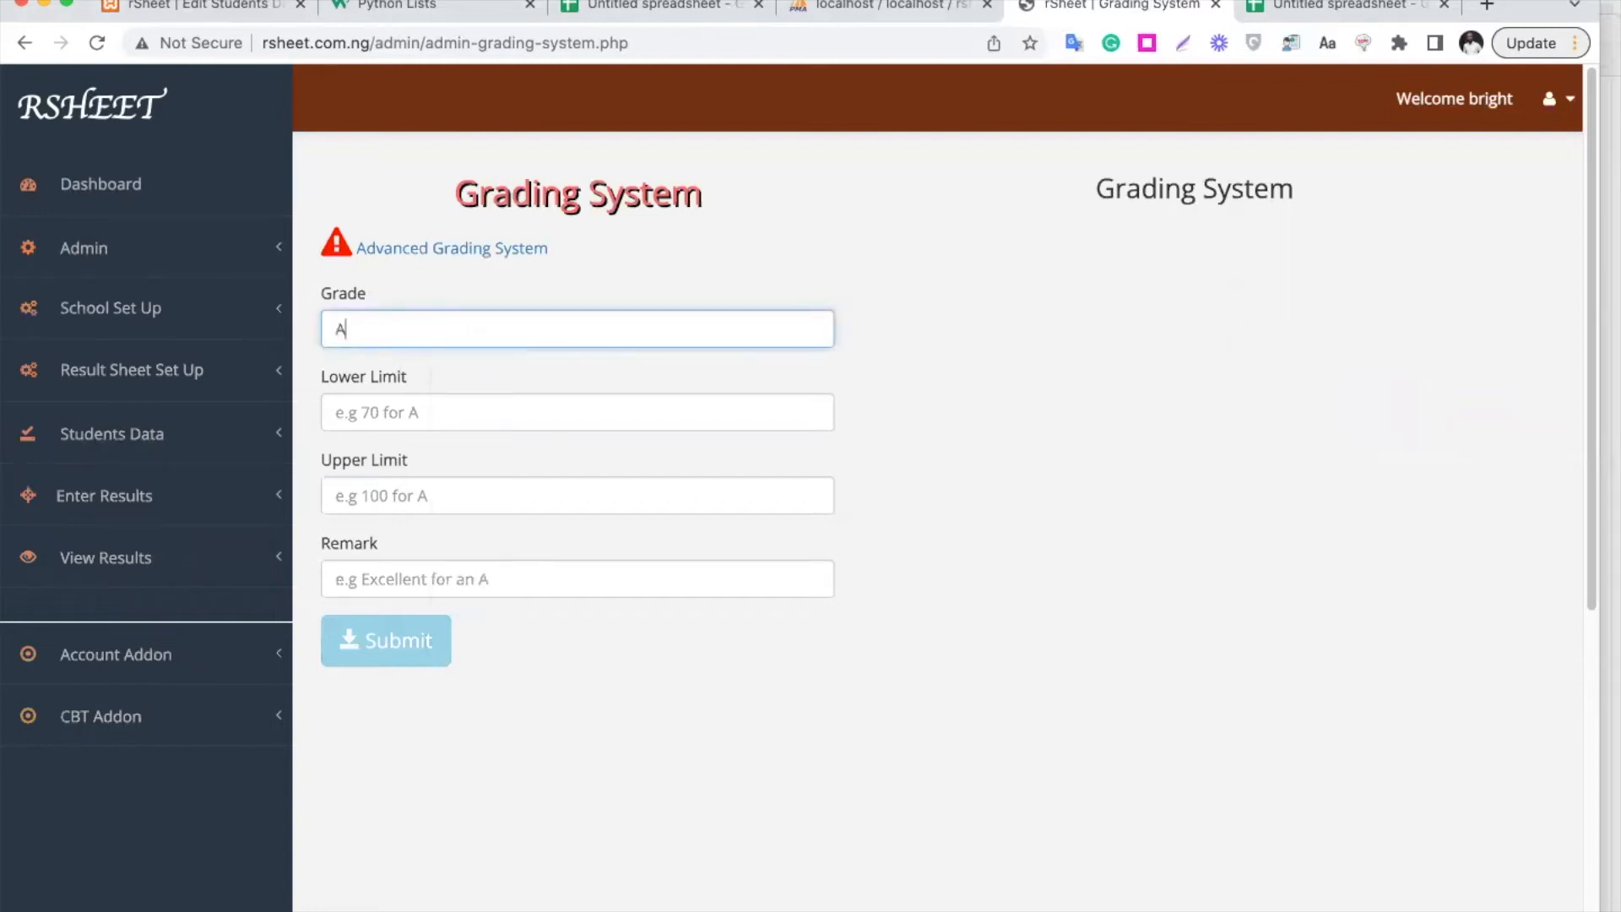
left_click(432, 416)
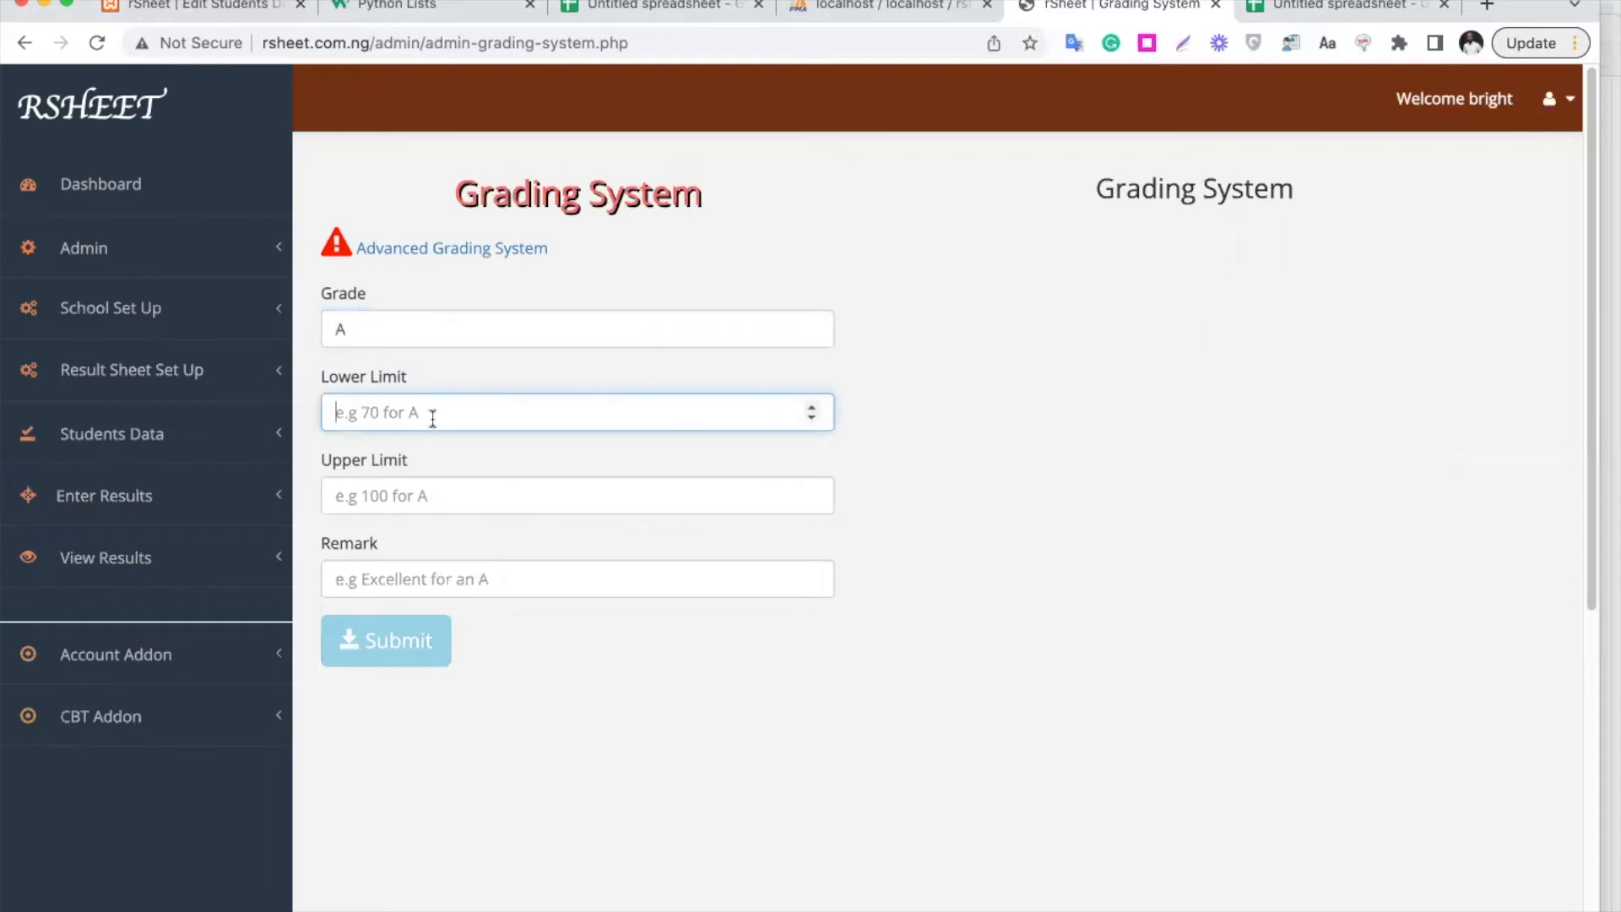
type("70")
left_click(399, 493)
type("100")
left_click(463, 579)
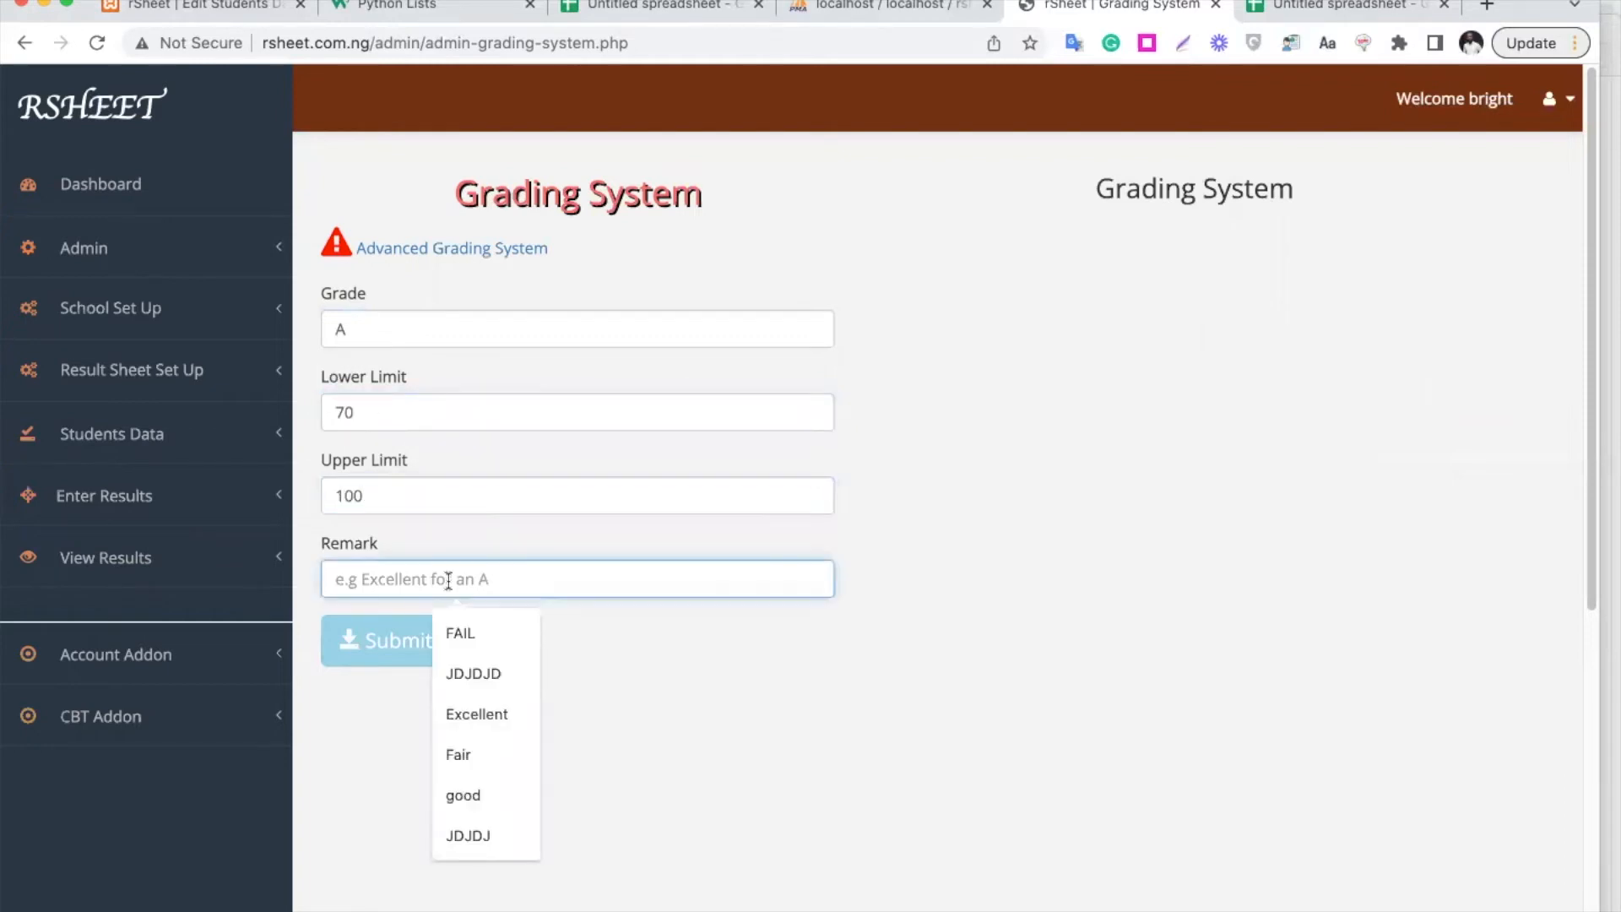
type("Exc")
key("BackSpace")
key("BackSpace")
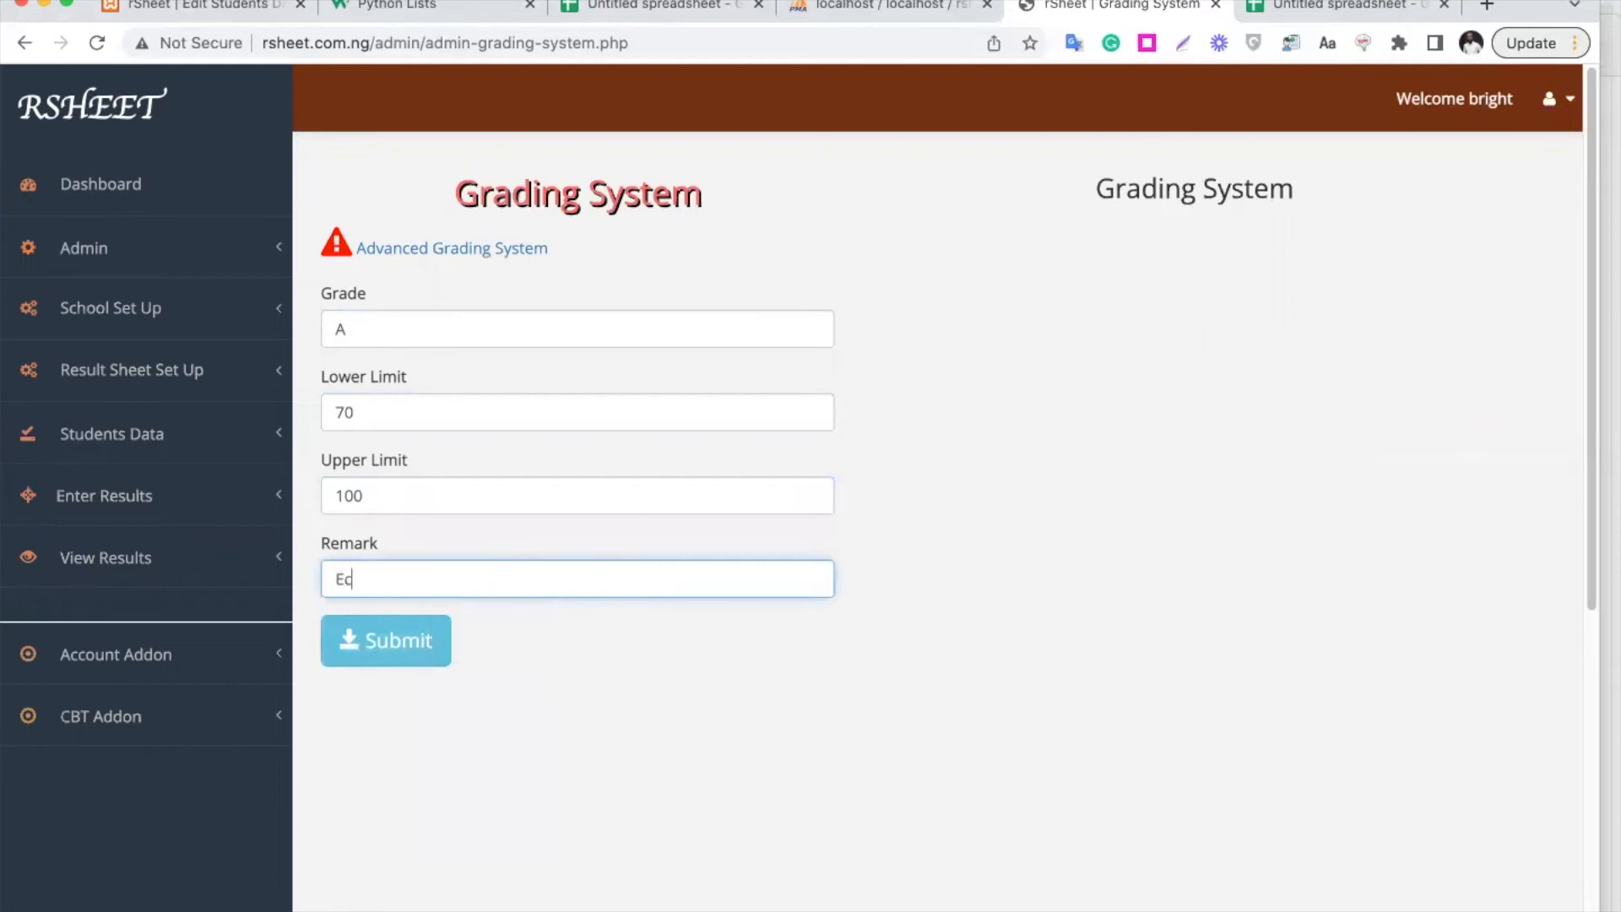
type("xcellent")
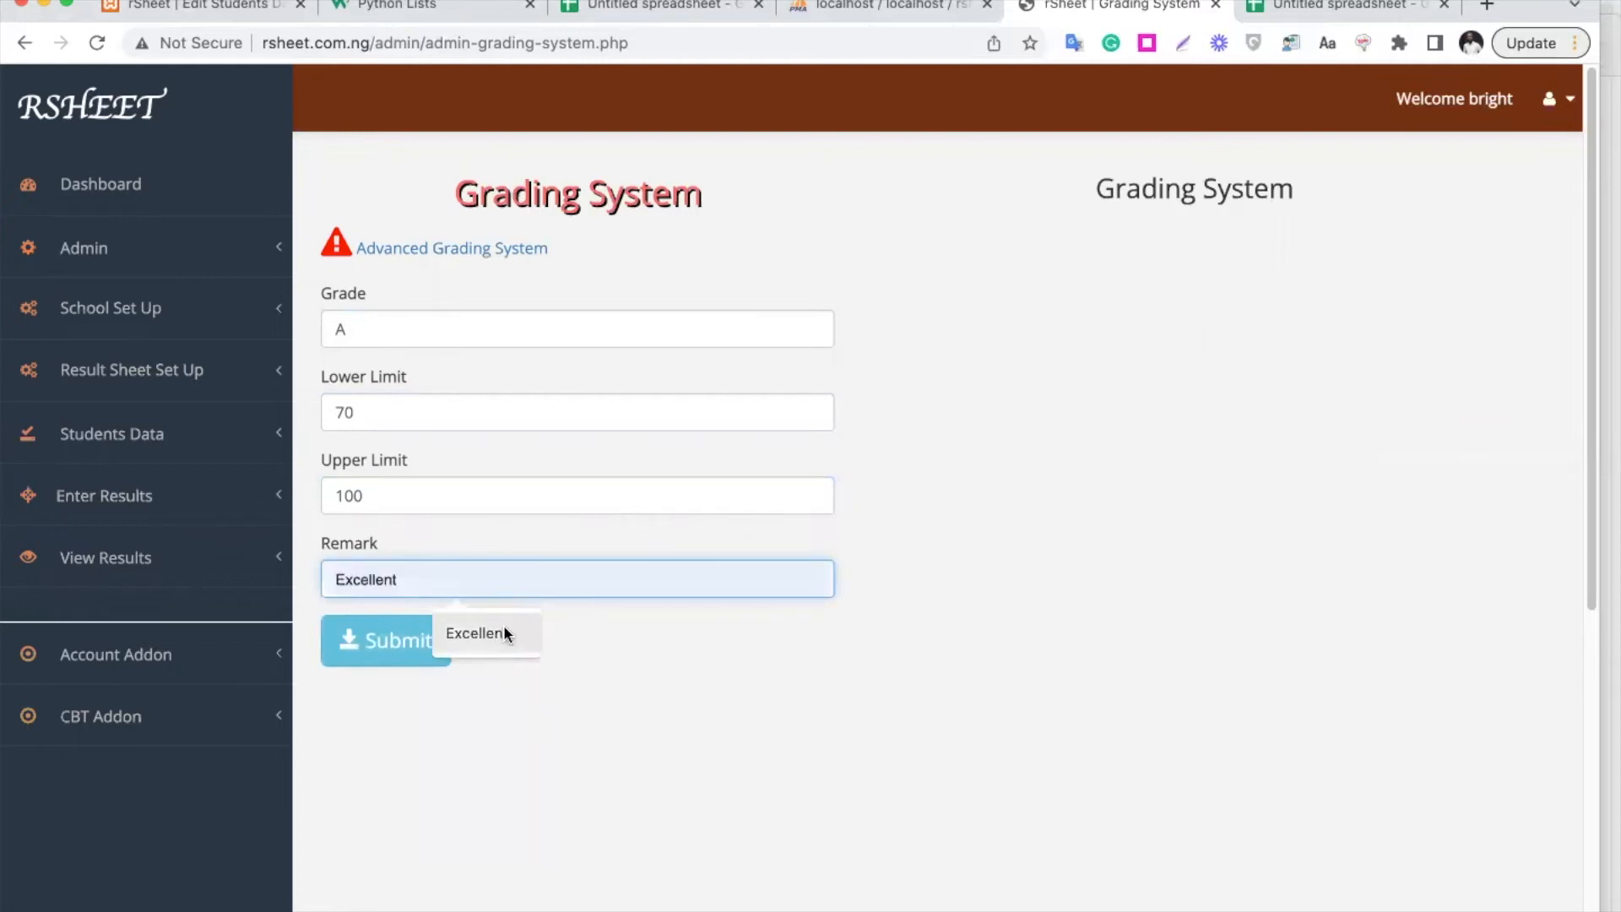
left_click(509, 639)
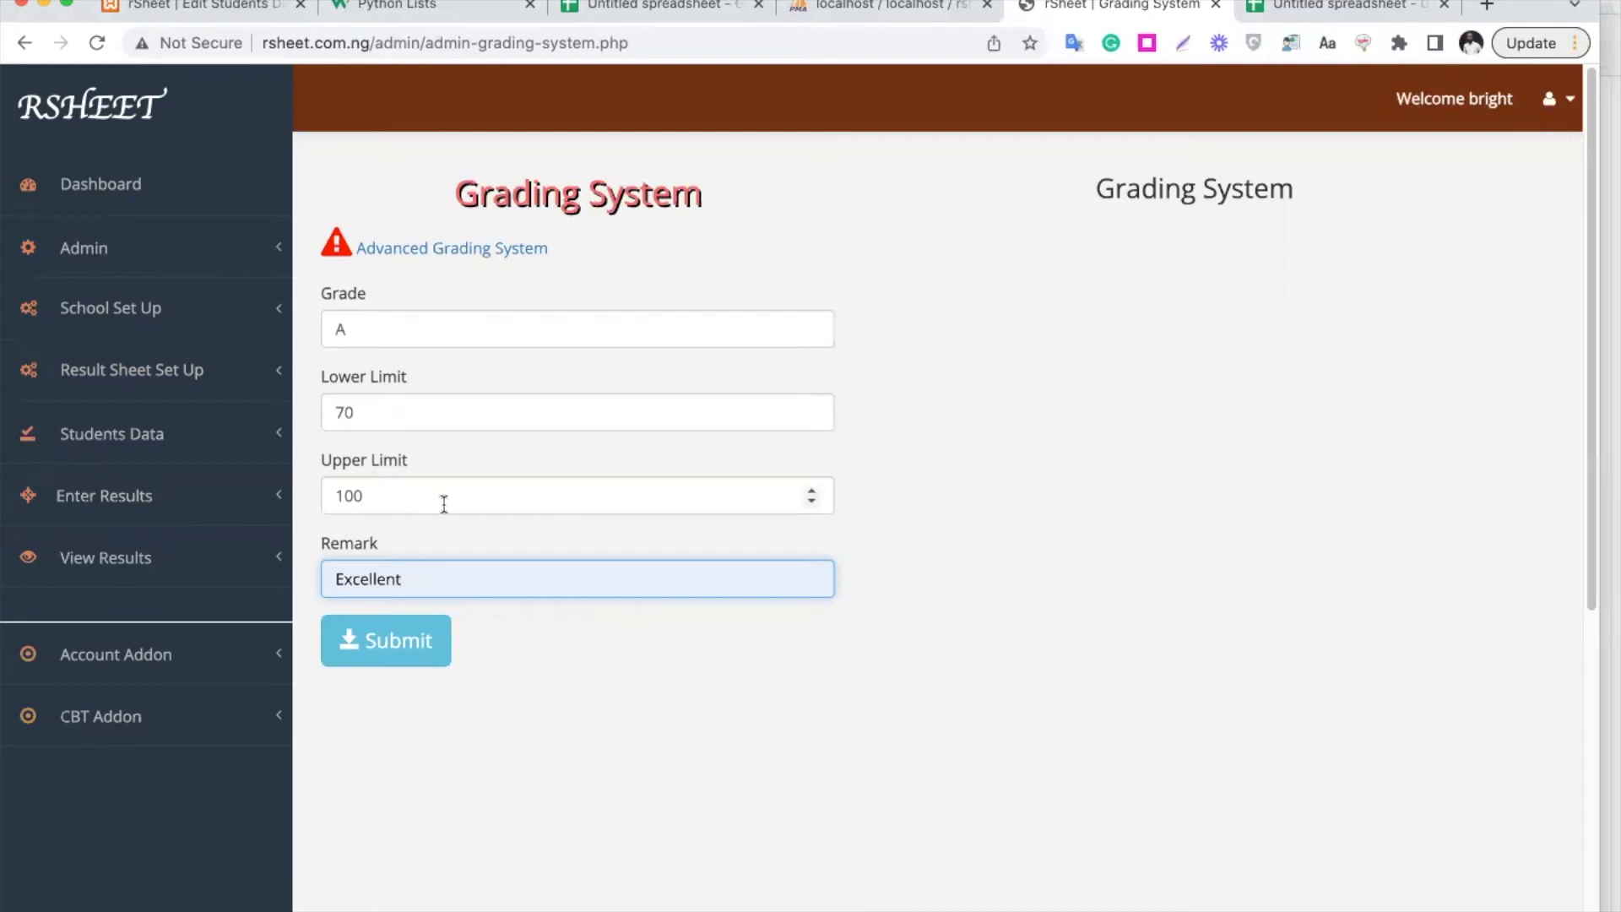
left_click(422, 640)
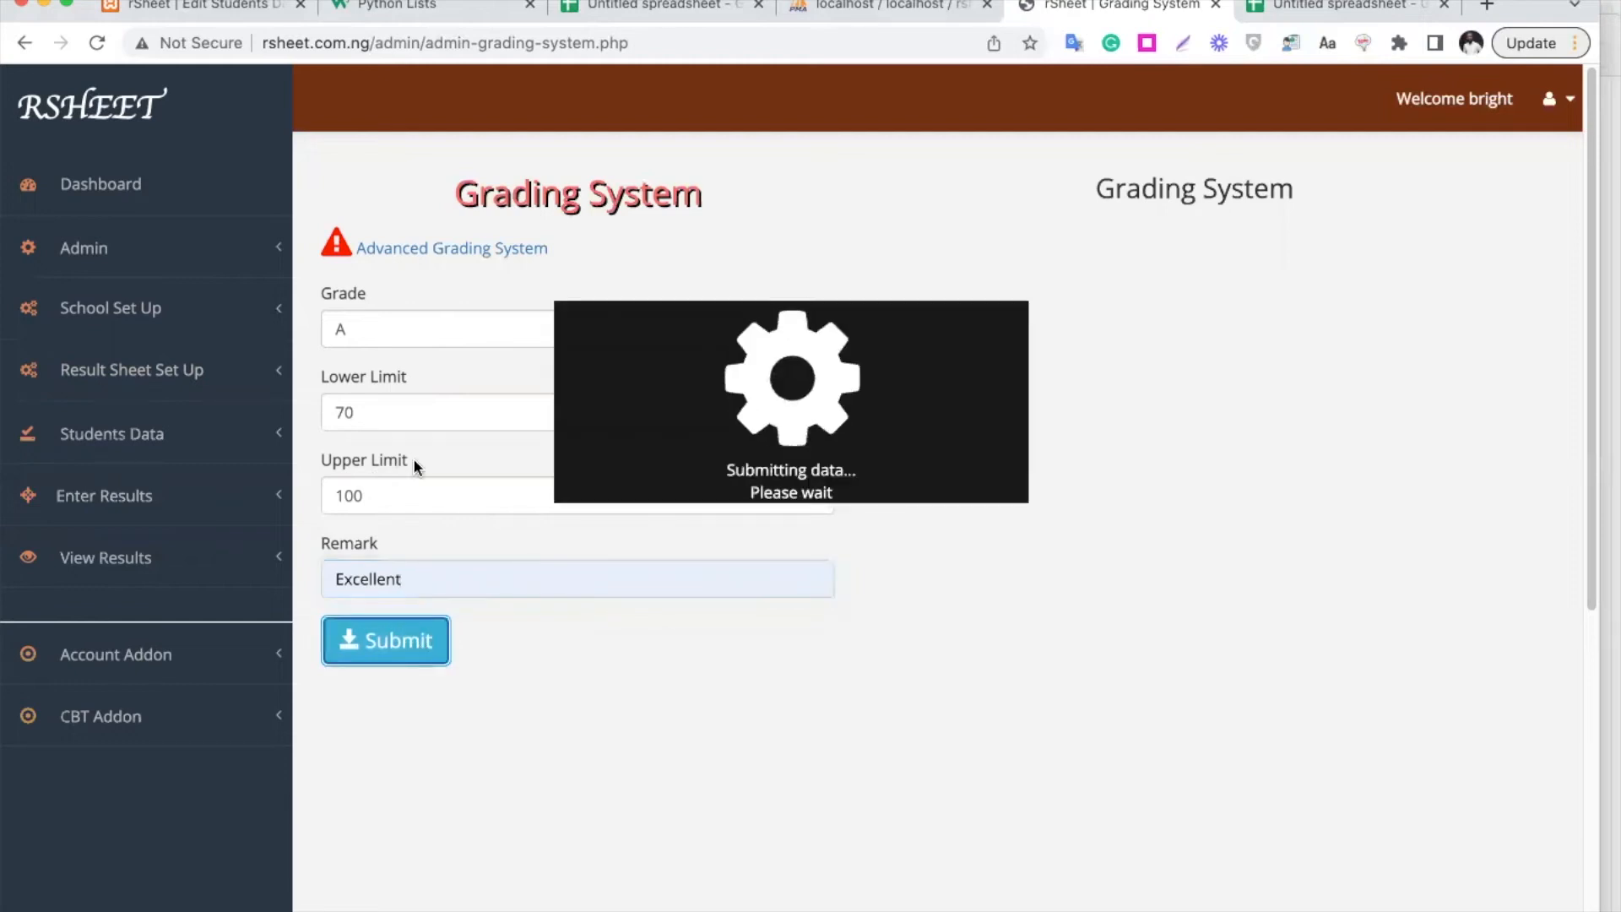
Add grade B covering 60 to 69 with the remark Very Good
left_click(393, 337)
key("BackSpace")
type("B")
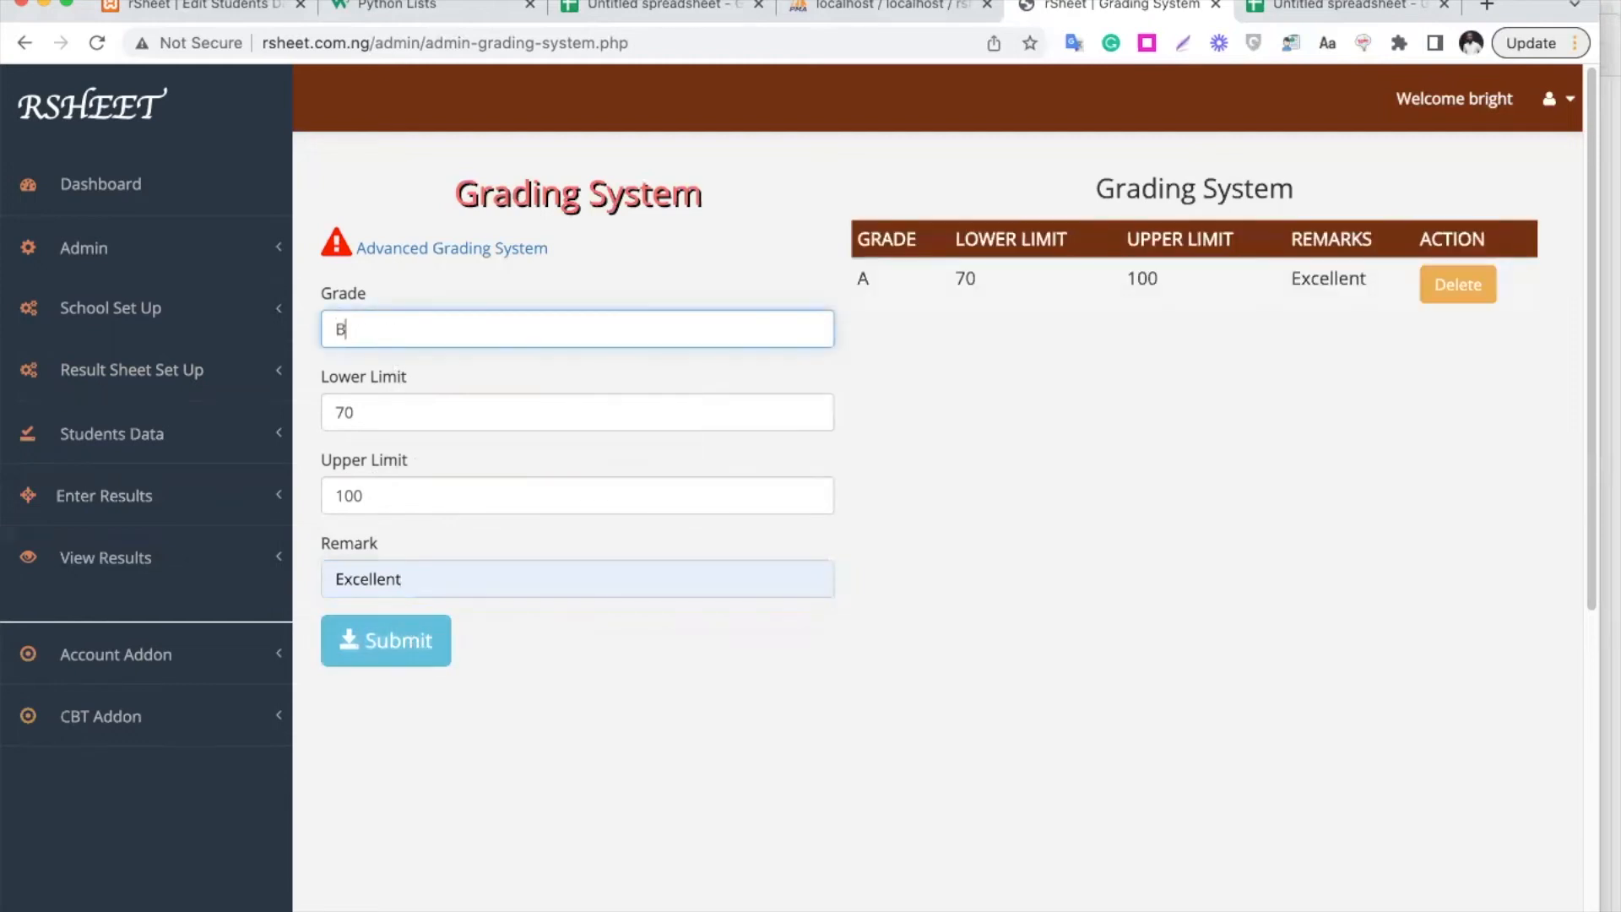
left_click(344, 411)
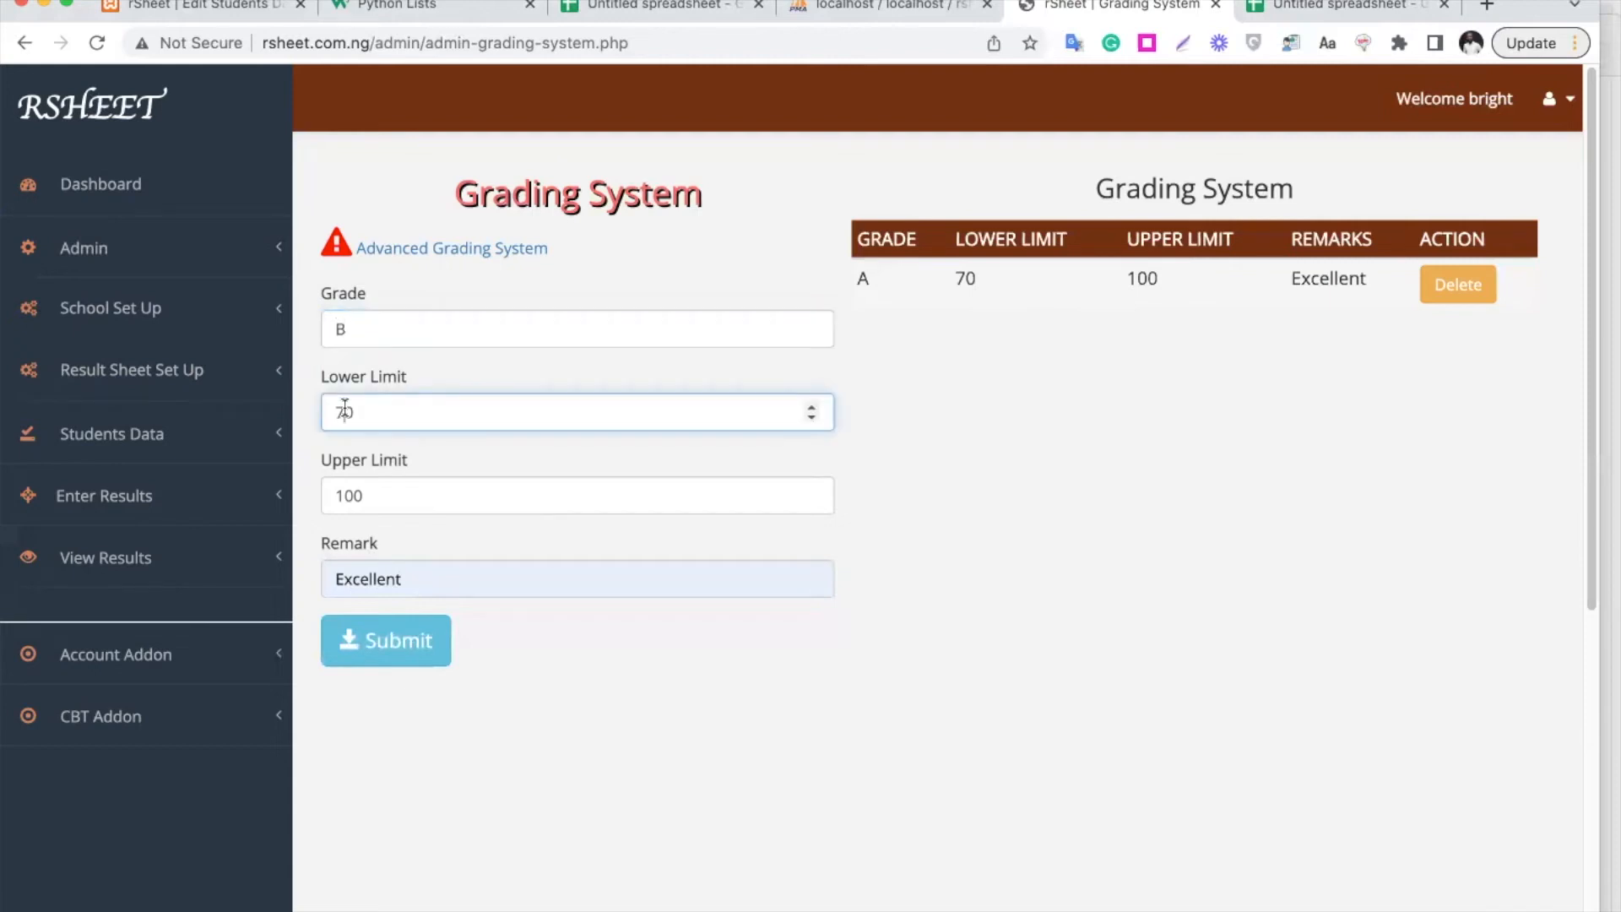
key("BackSpace")
type("6")
left_click(350, 495)
double_click(350, 494)
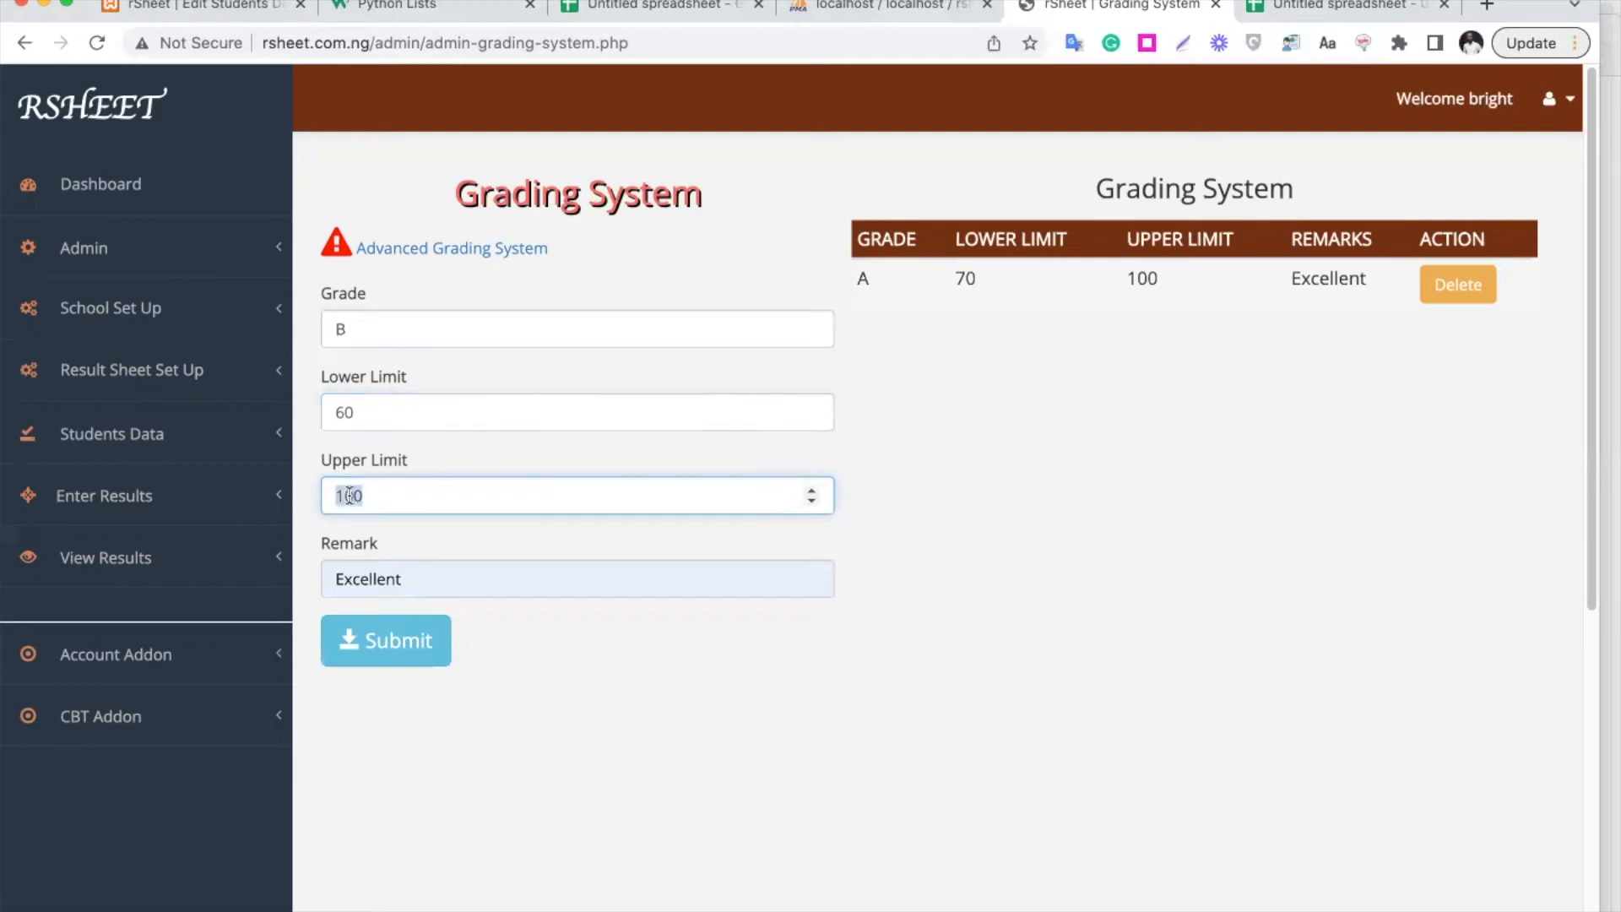
type("69")
double_click(387, 578)
type("Ver")
key("BackSpace")
key("BackSpace")
type("ery Good")
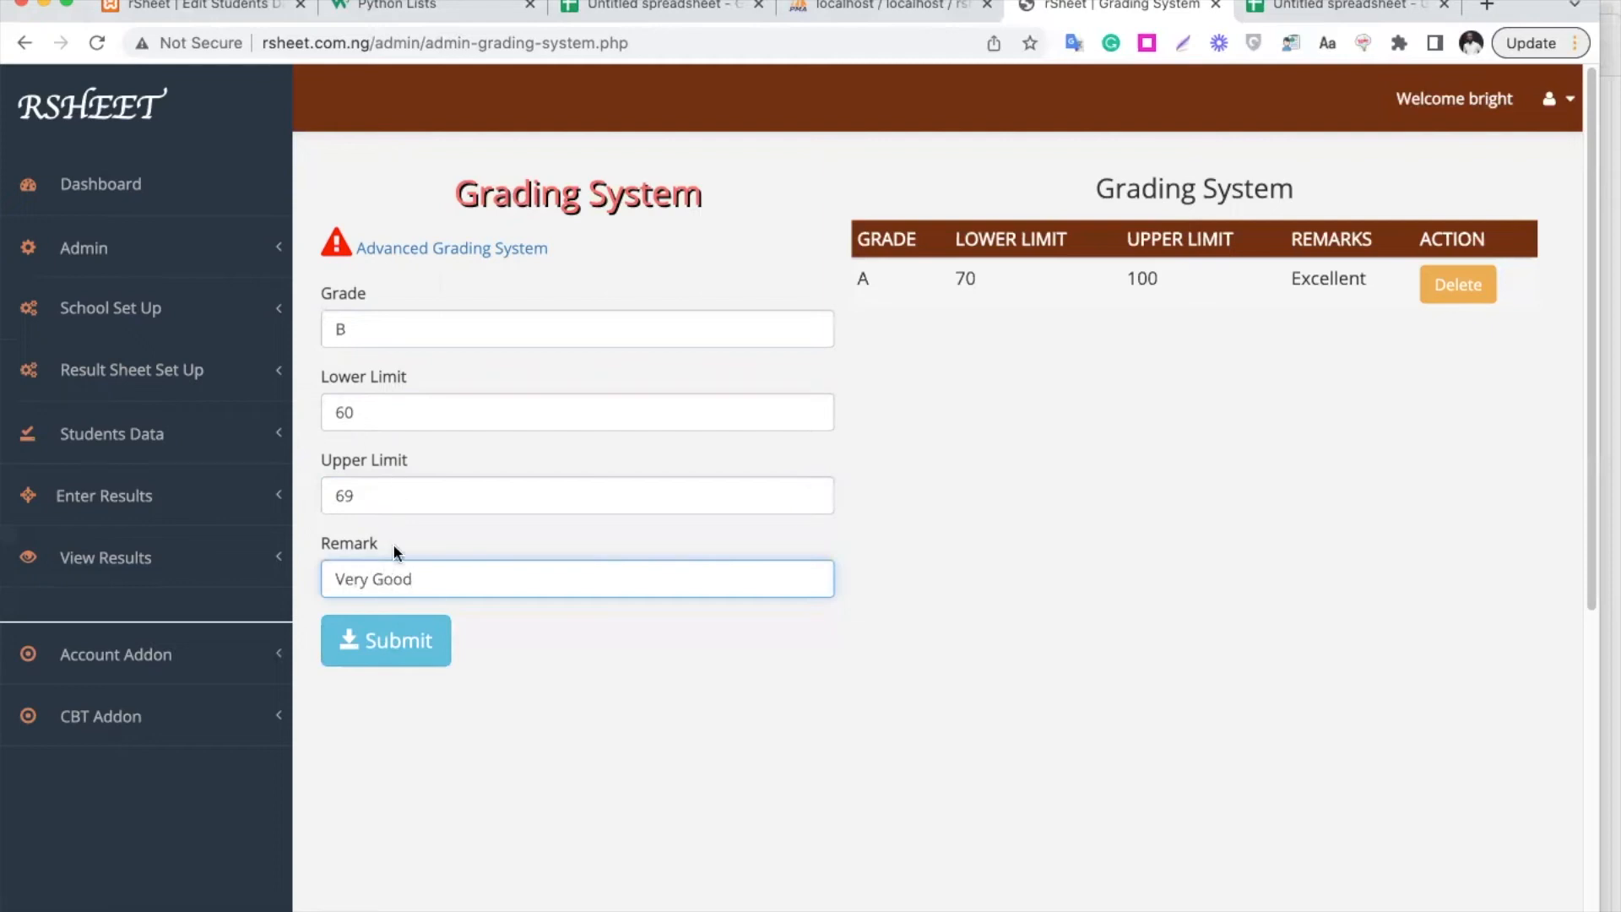
left_click(385, 623)
Add grade C covering 50 to 59 with the remark Credit
double_click(369, 328)
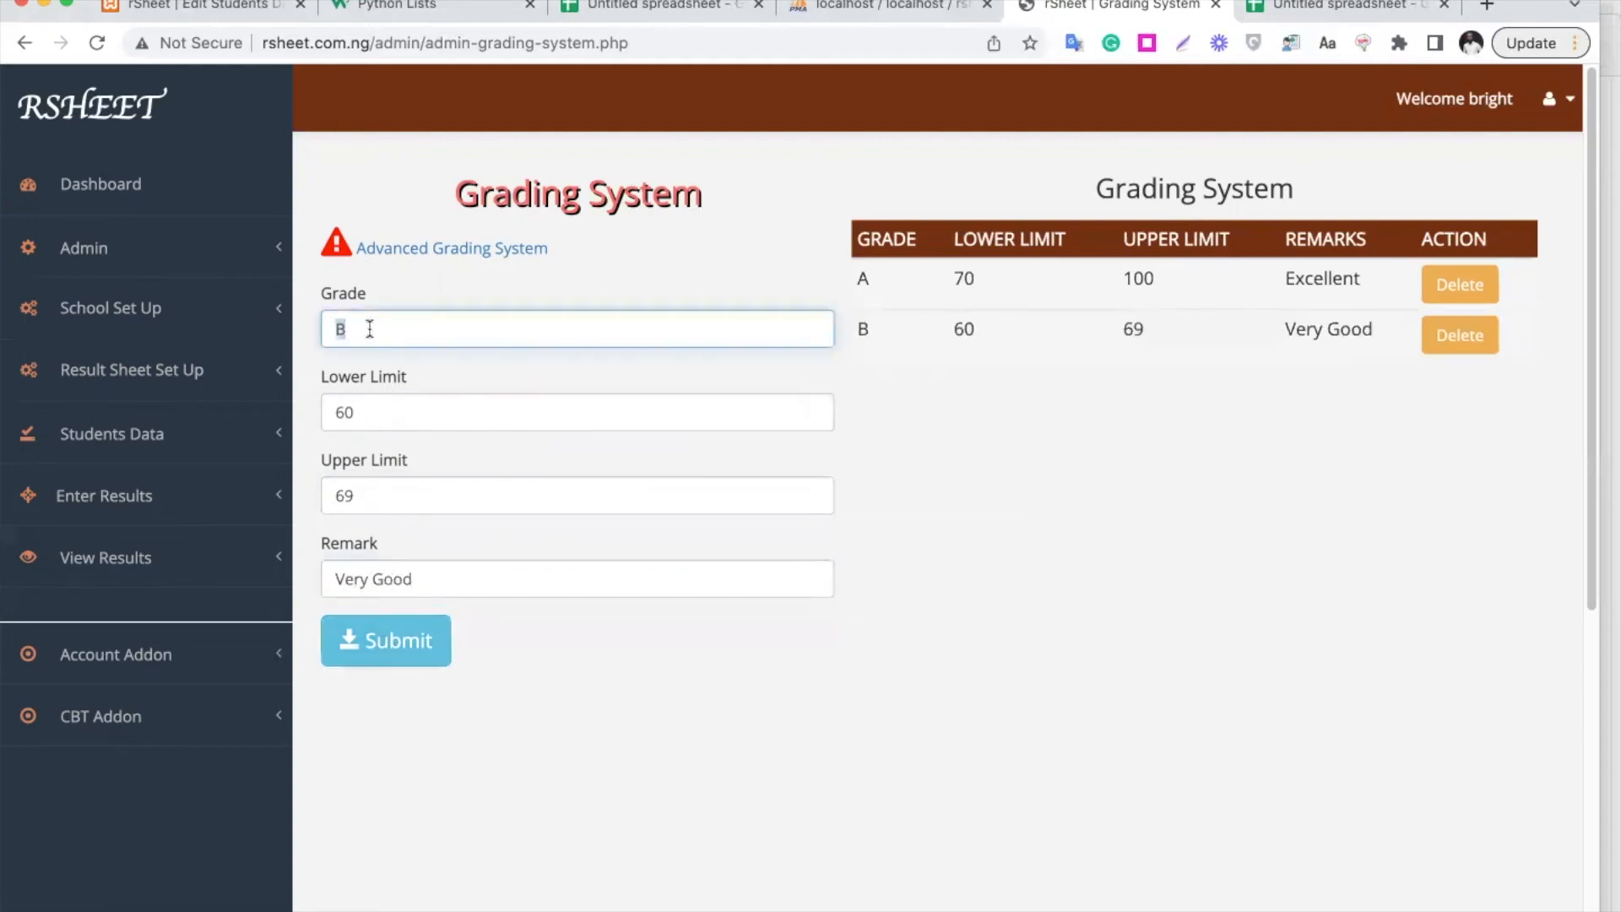
type("C")
left_click(346, 412)
key("BackSpace")
type("5")
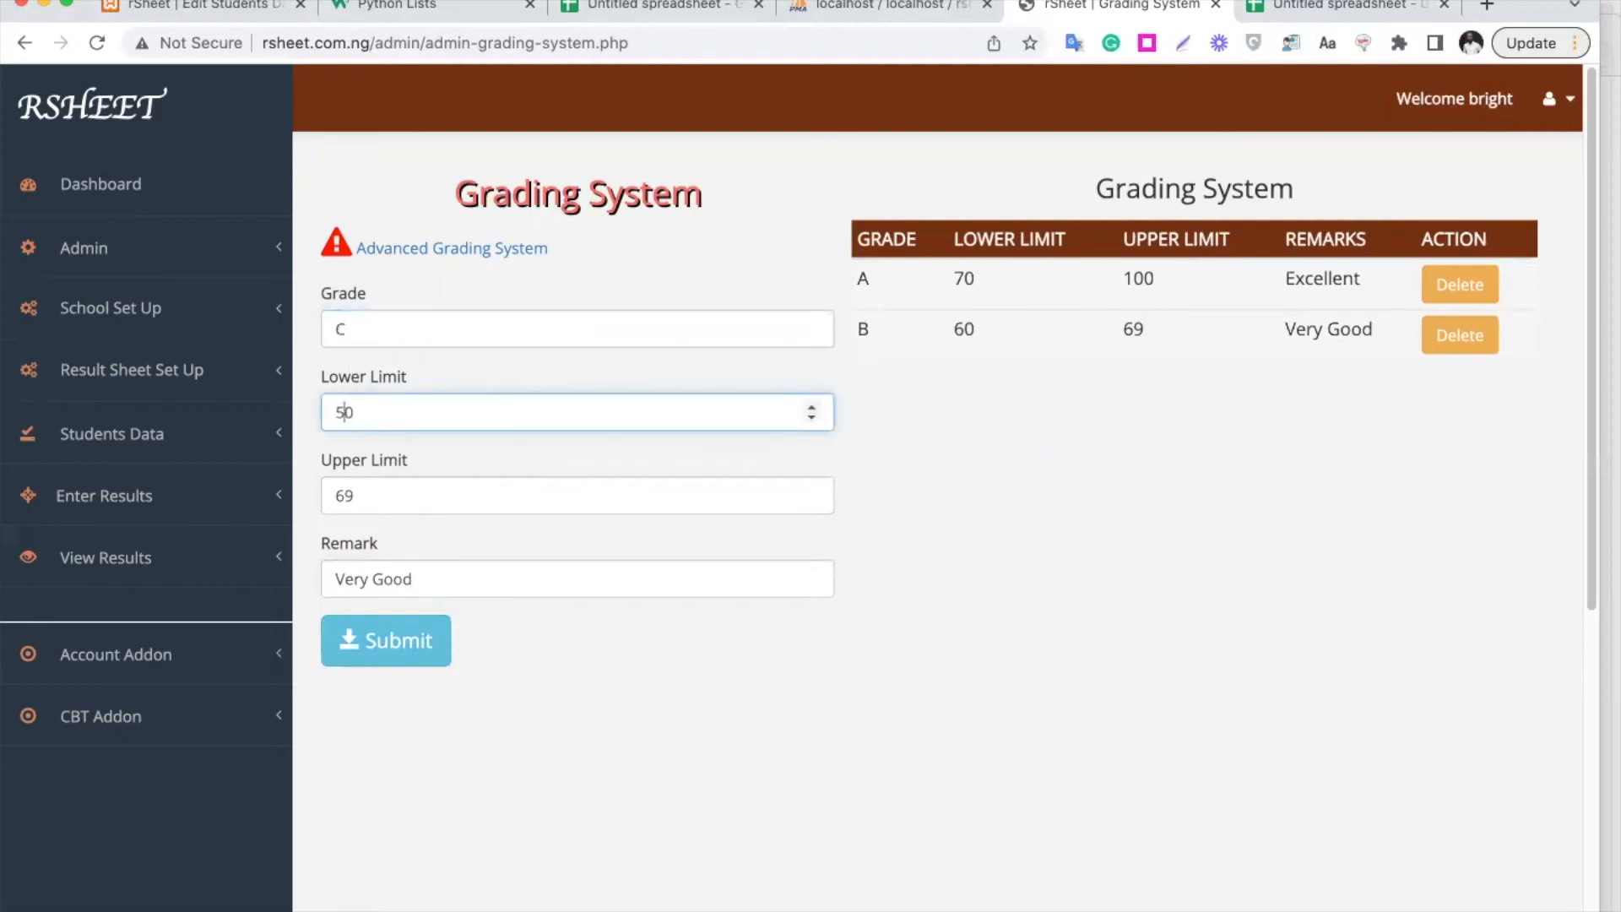
left_click(347, 494)
key("BackSpace")
type("5")
triple_click(432, 578)
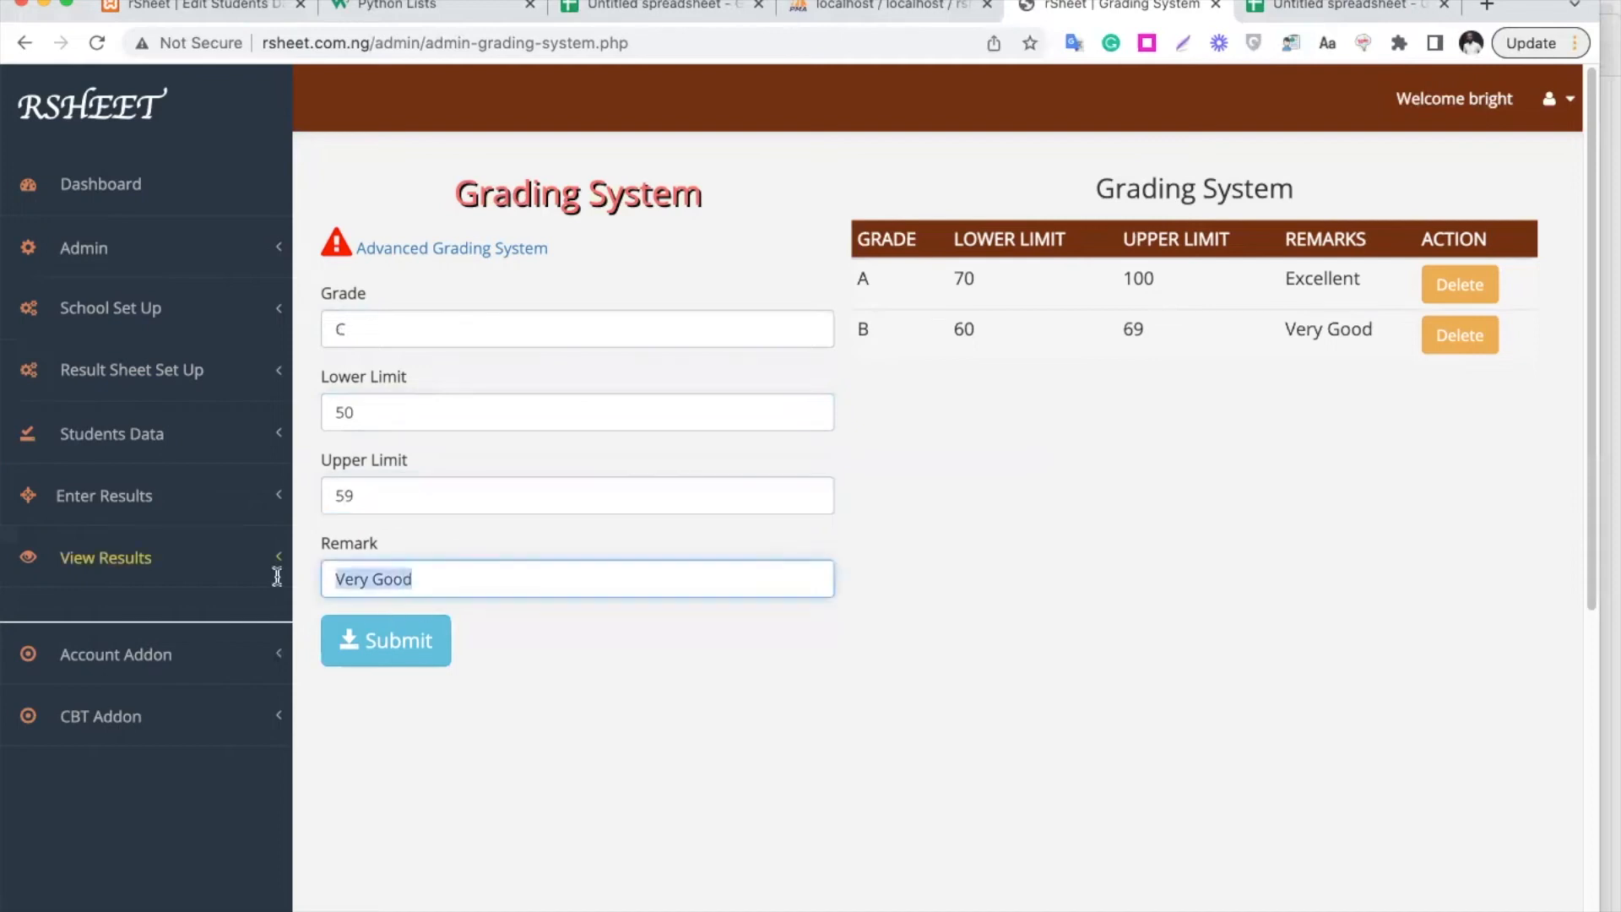
type("Credit")
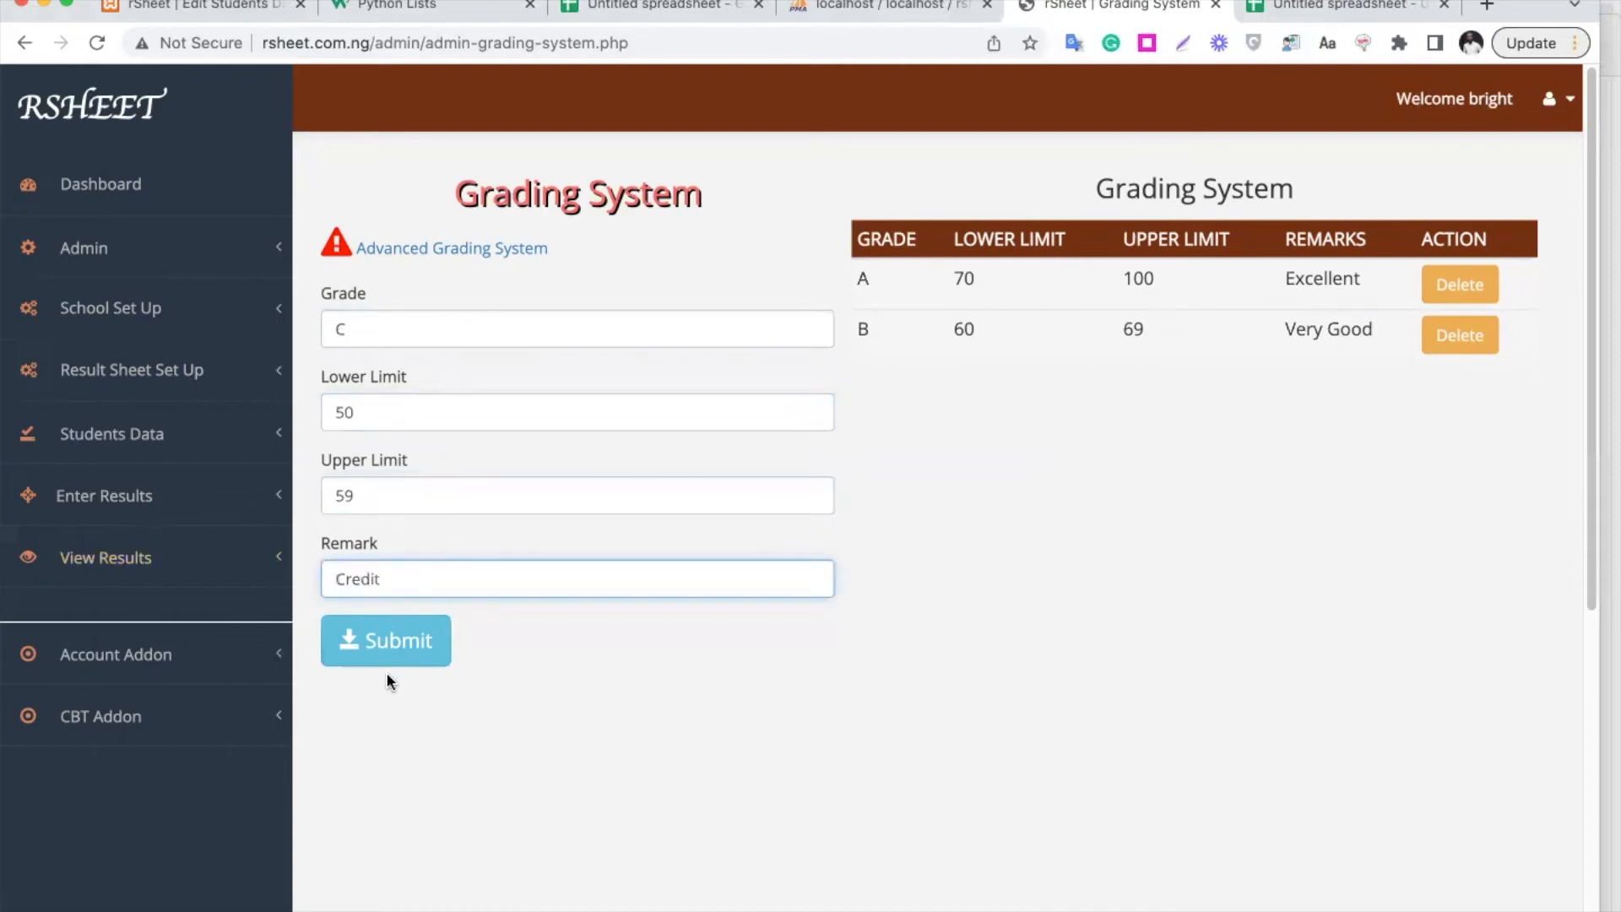
left_click(405, 643)
double_click(377, 339)
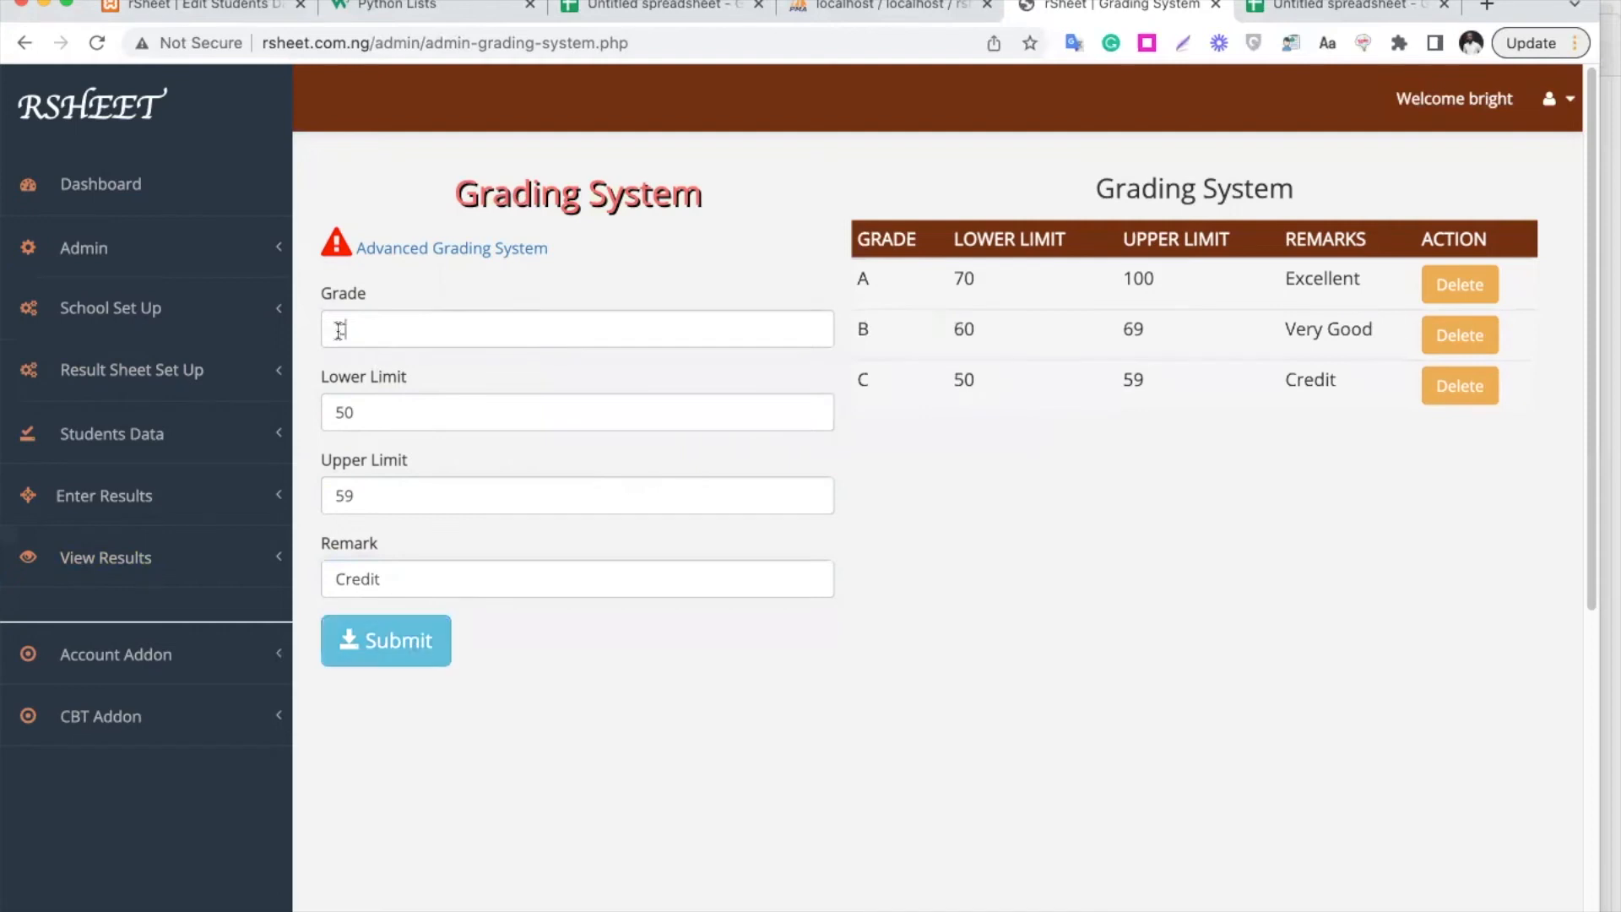
Add grade D for scores 45–49 with remark Pass
type("D")
left_click(342, 411)
key("BackSpace")
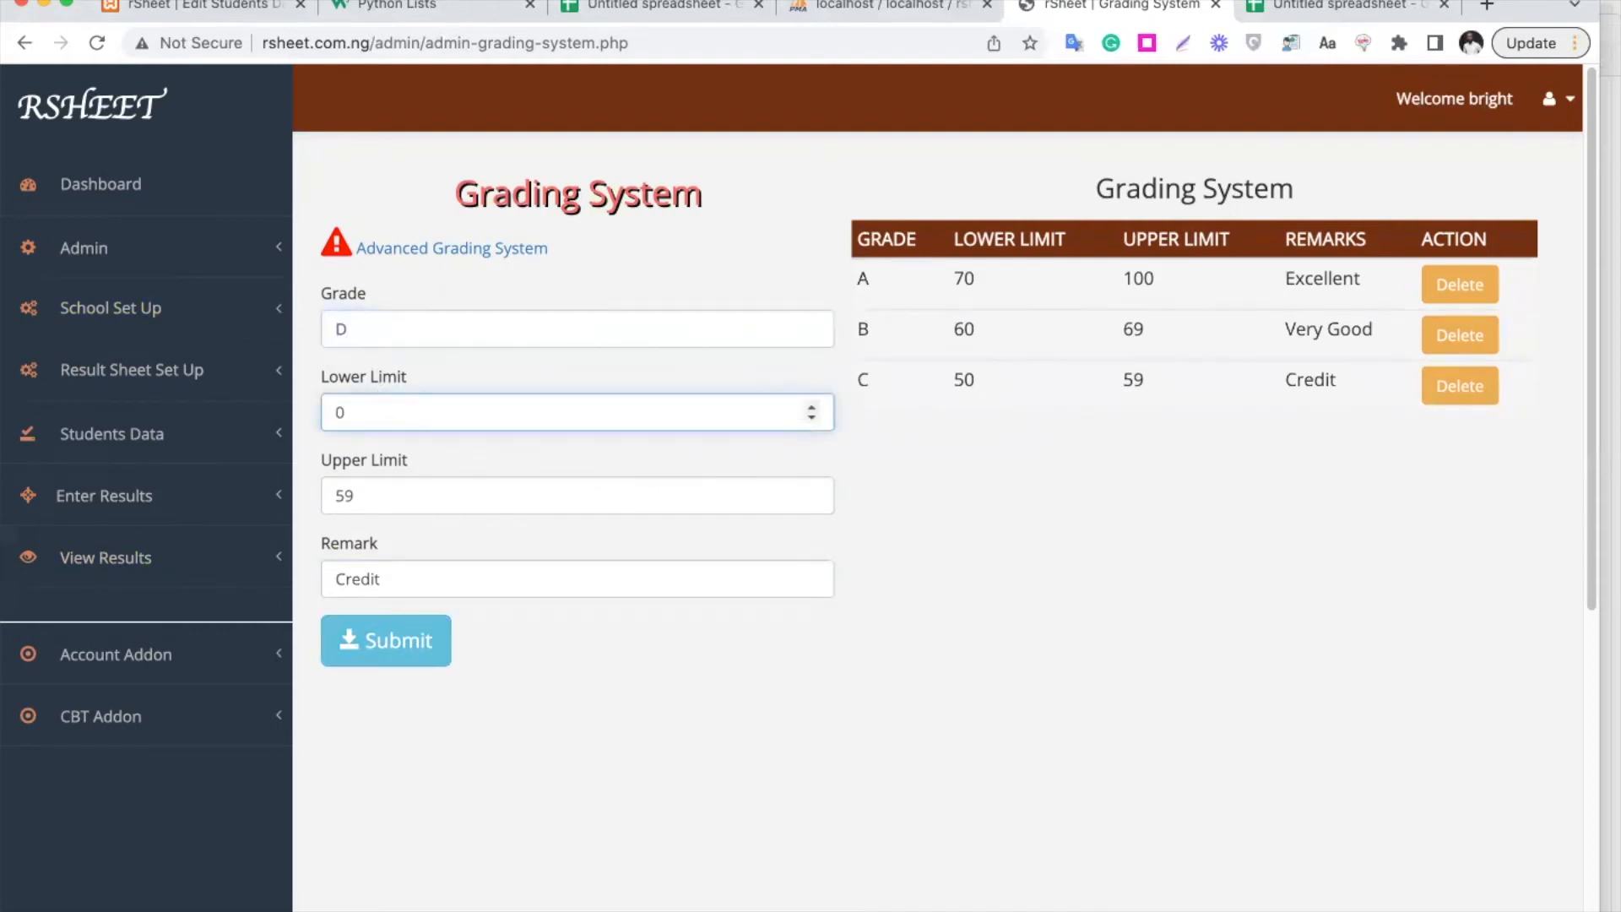
type("4")
key("BackSpace")
type("5")
key("Tab")
type("49")
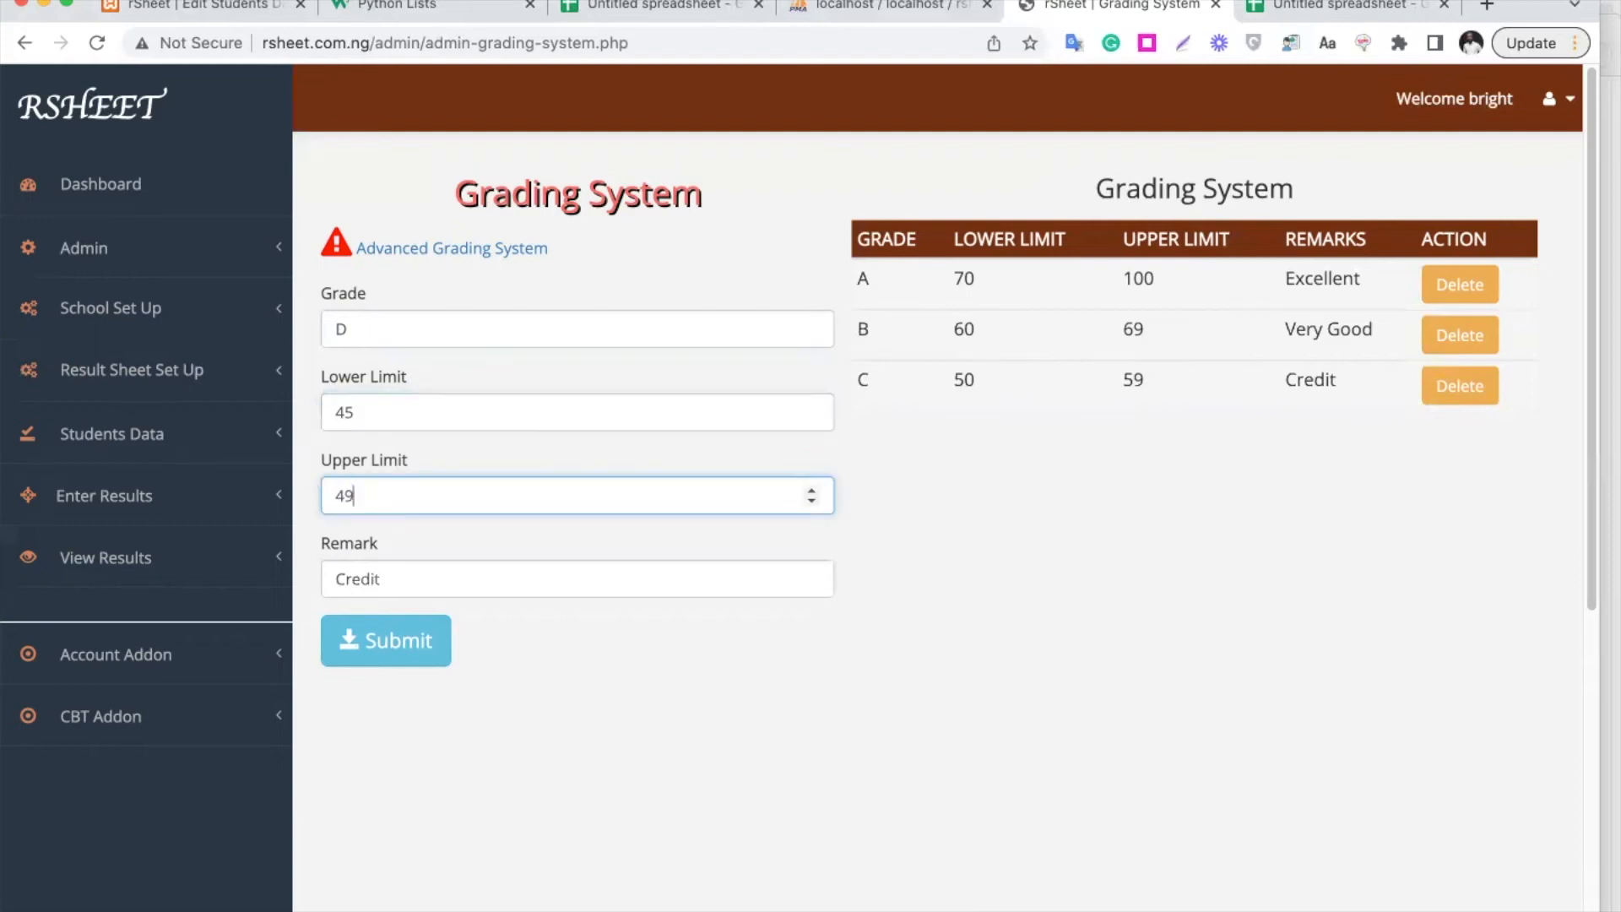
key("Tab")
type("Pass")
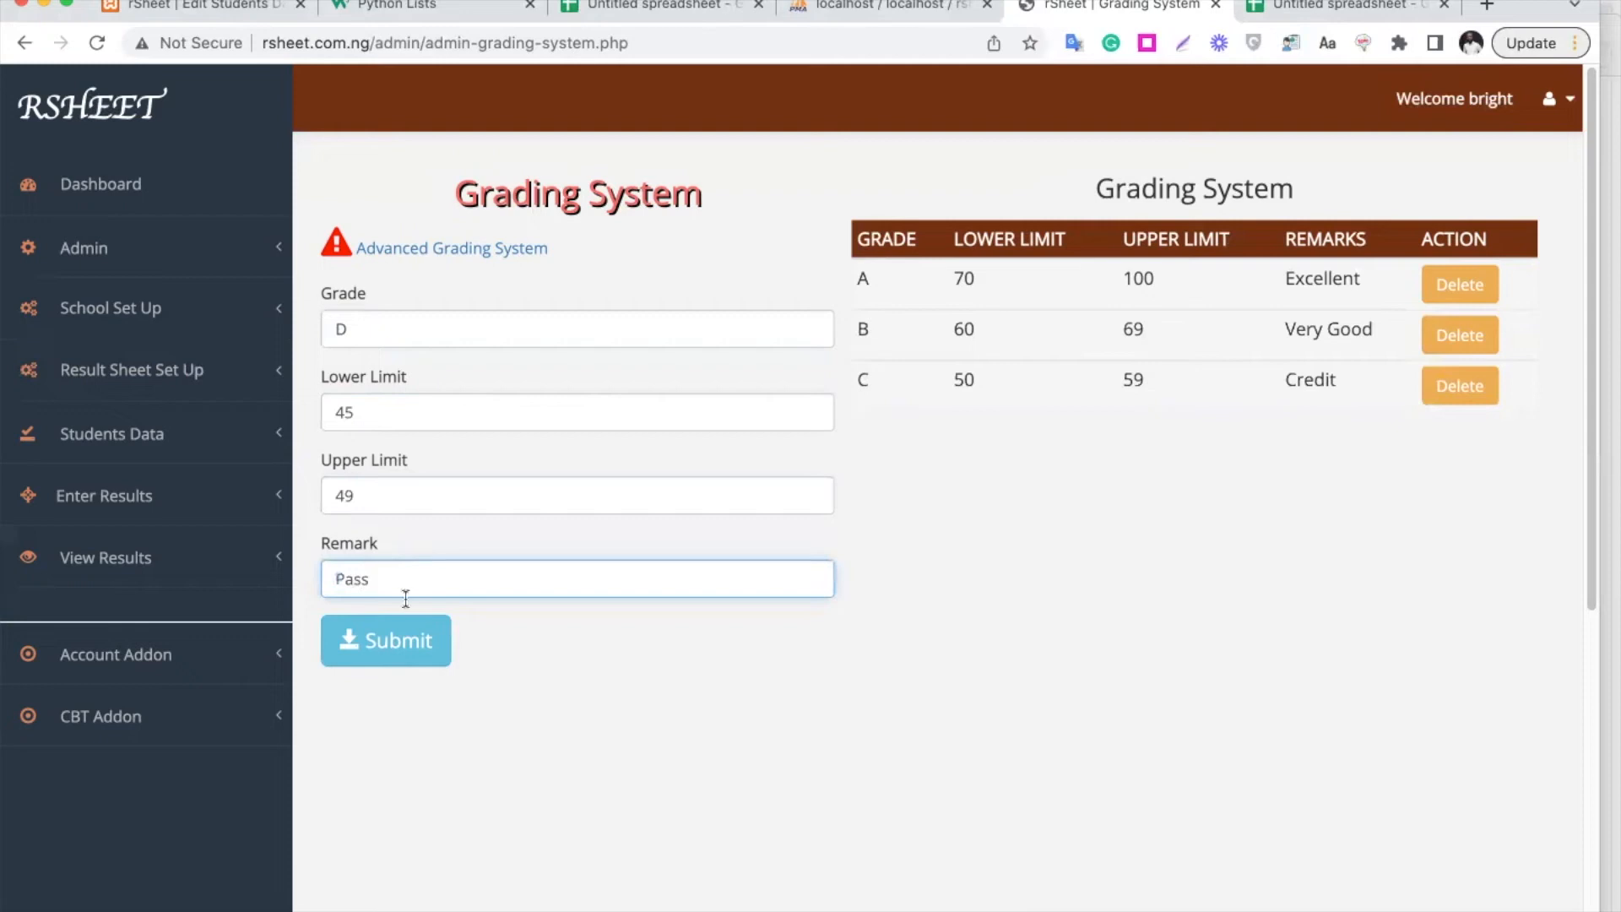
left_click(425, 647)
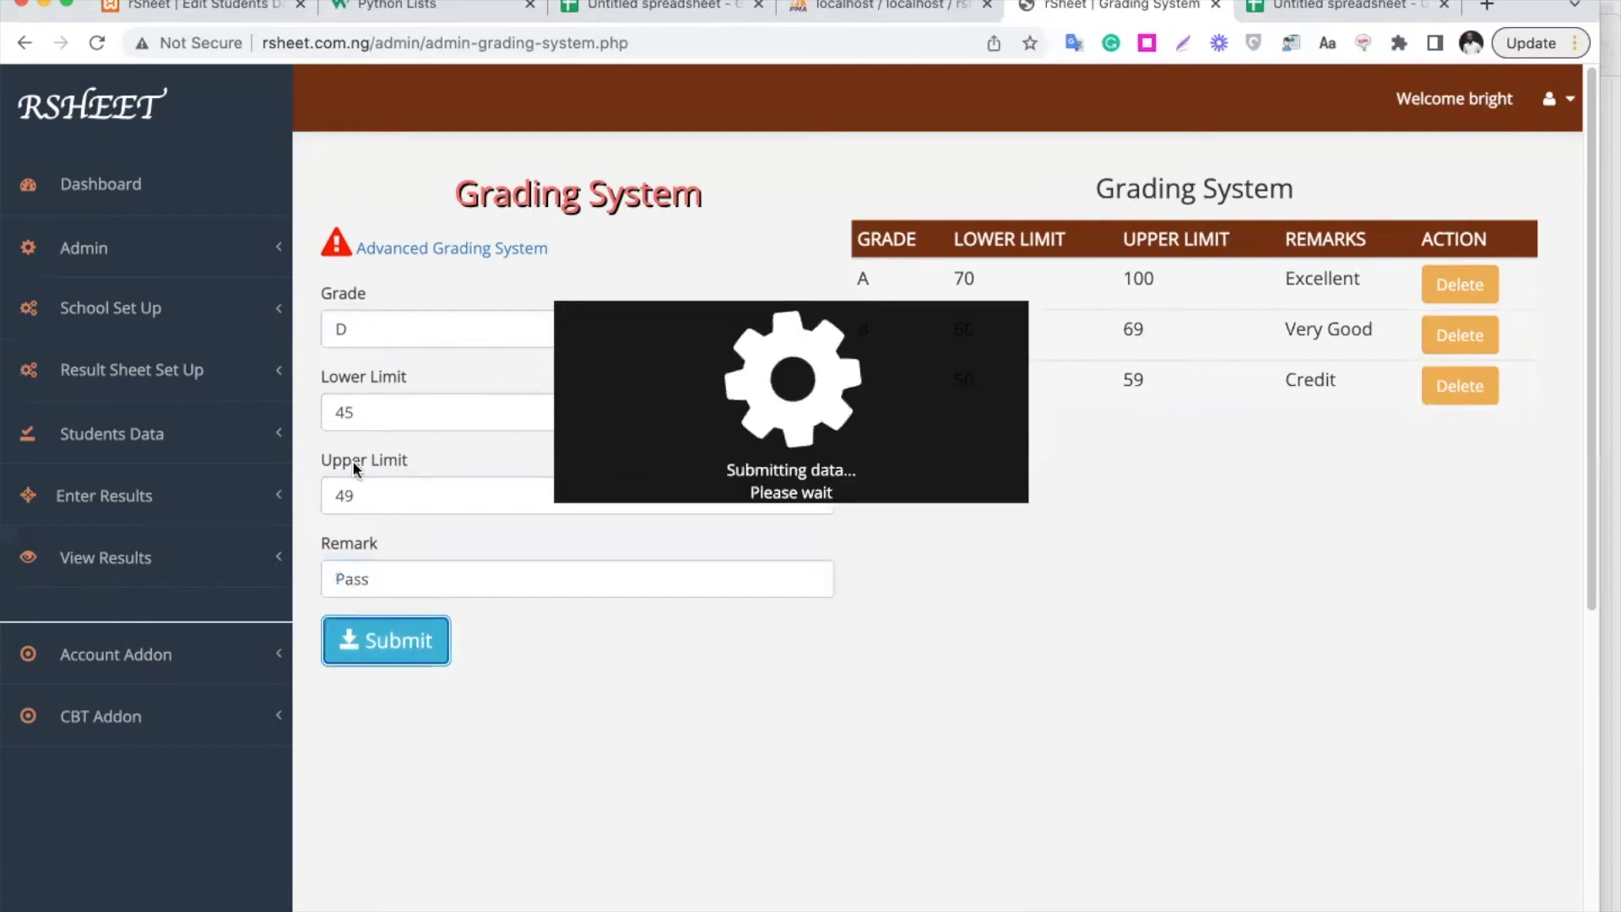
Add grade E for scores 40–44 with remark Fair
left_click_drag(348, 331, 293, 330)
type("E")
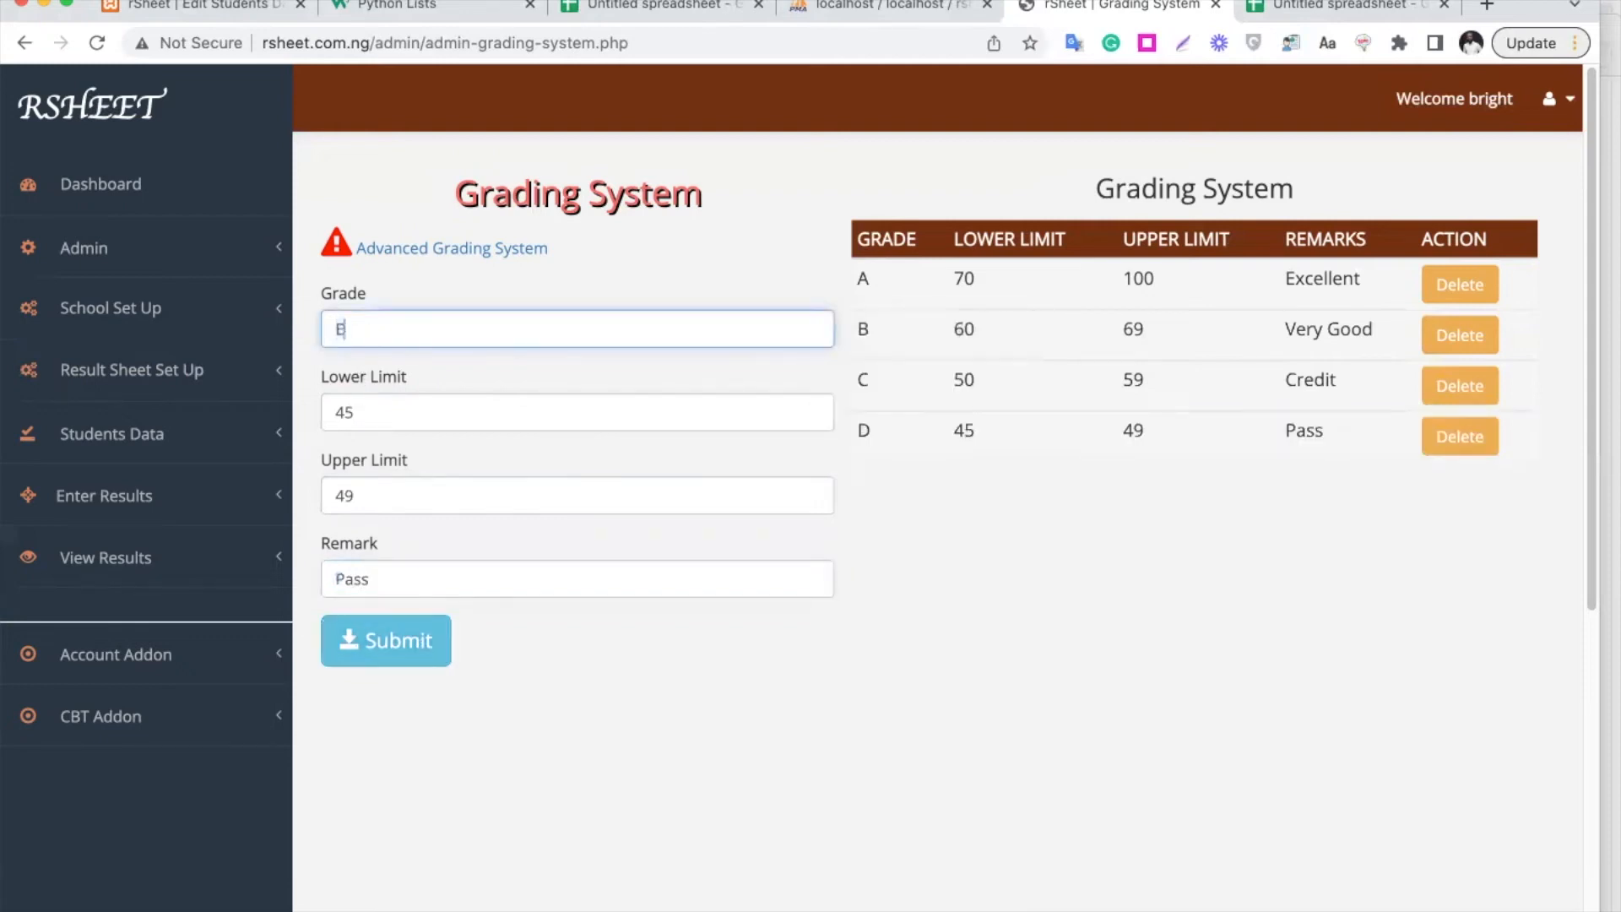
left_click(364, 411)
key("BackSpace")
type("0")
left_click(403, 498)
key("BackSpace")
type("4")
double_click(357, 571)
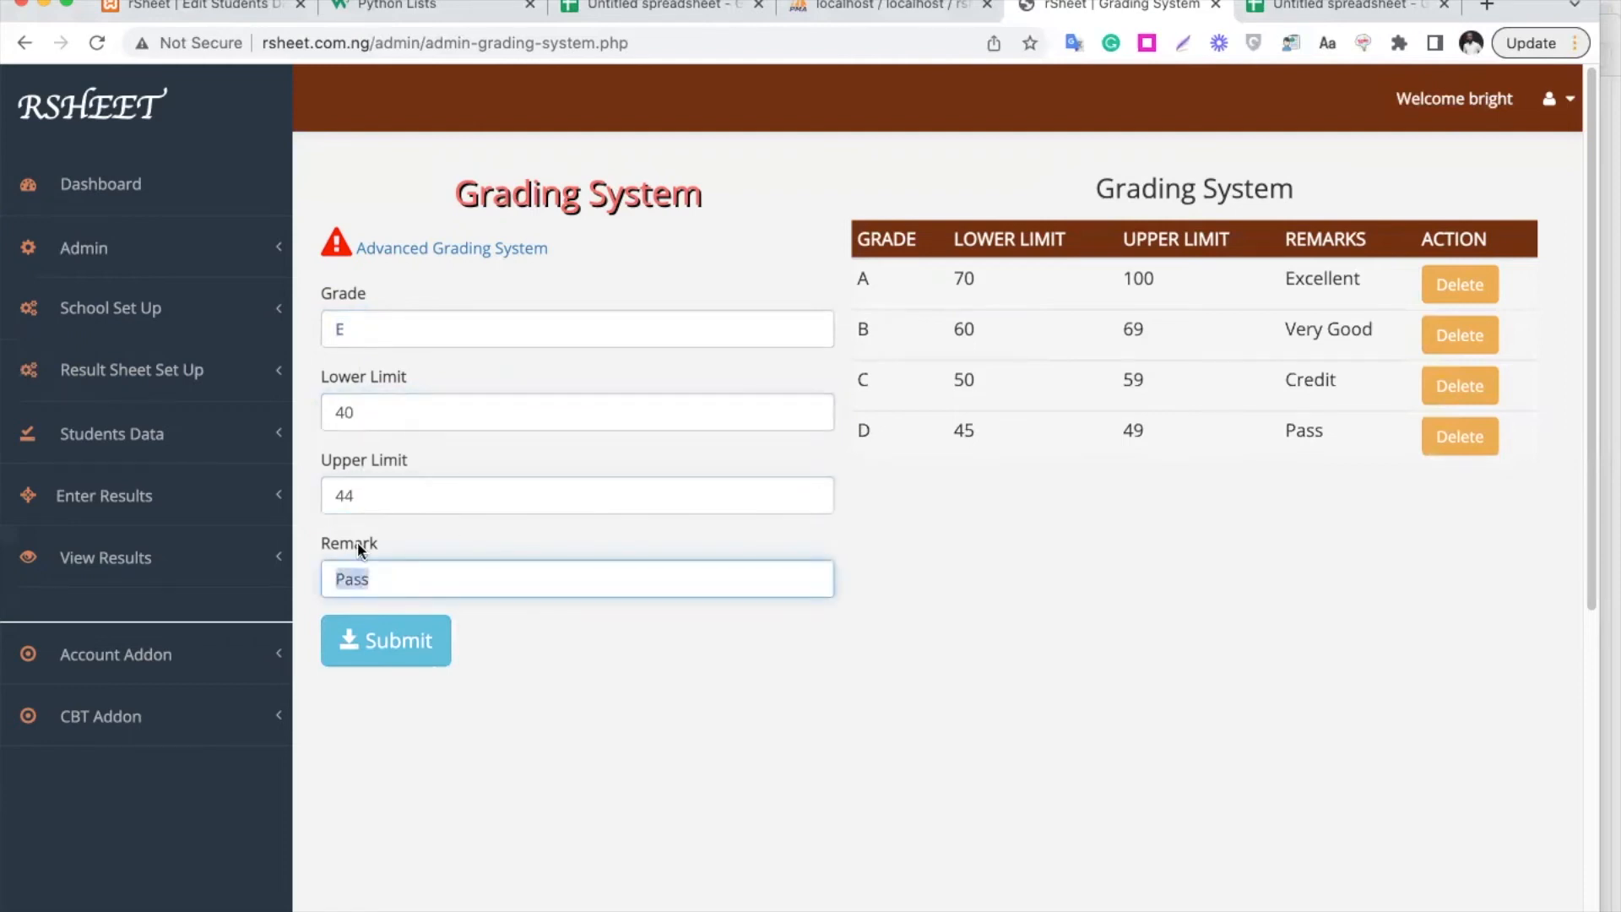
type("Fair")
left_click(384, 657)
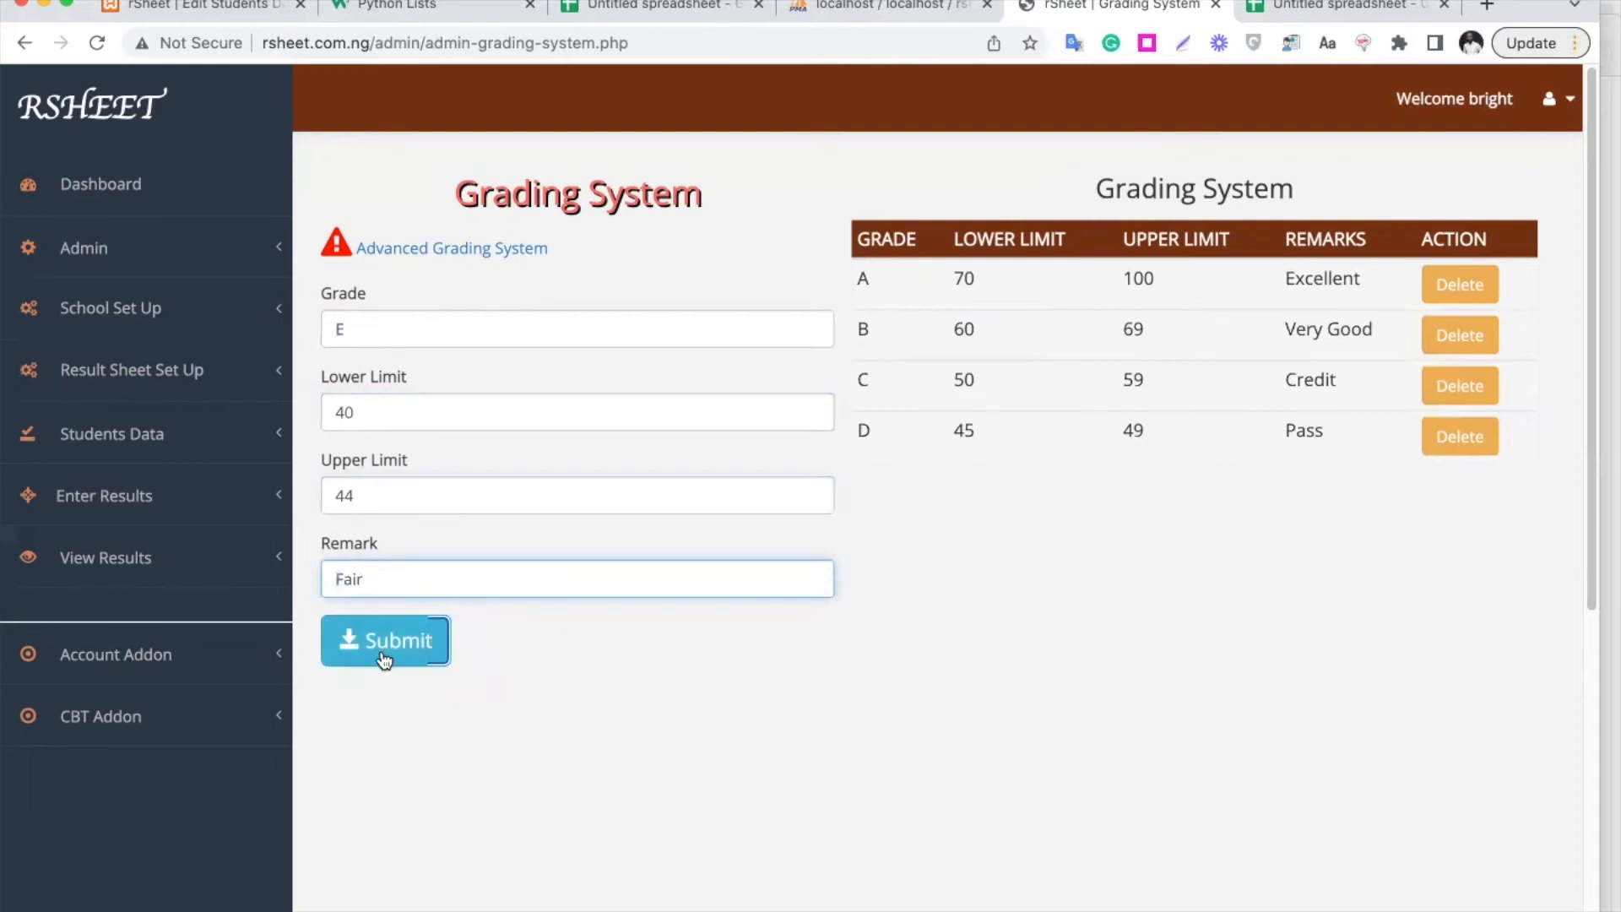
Add grade F for scores 0–39 with remark Fail
double_click(344, 329)
type("F")
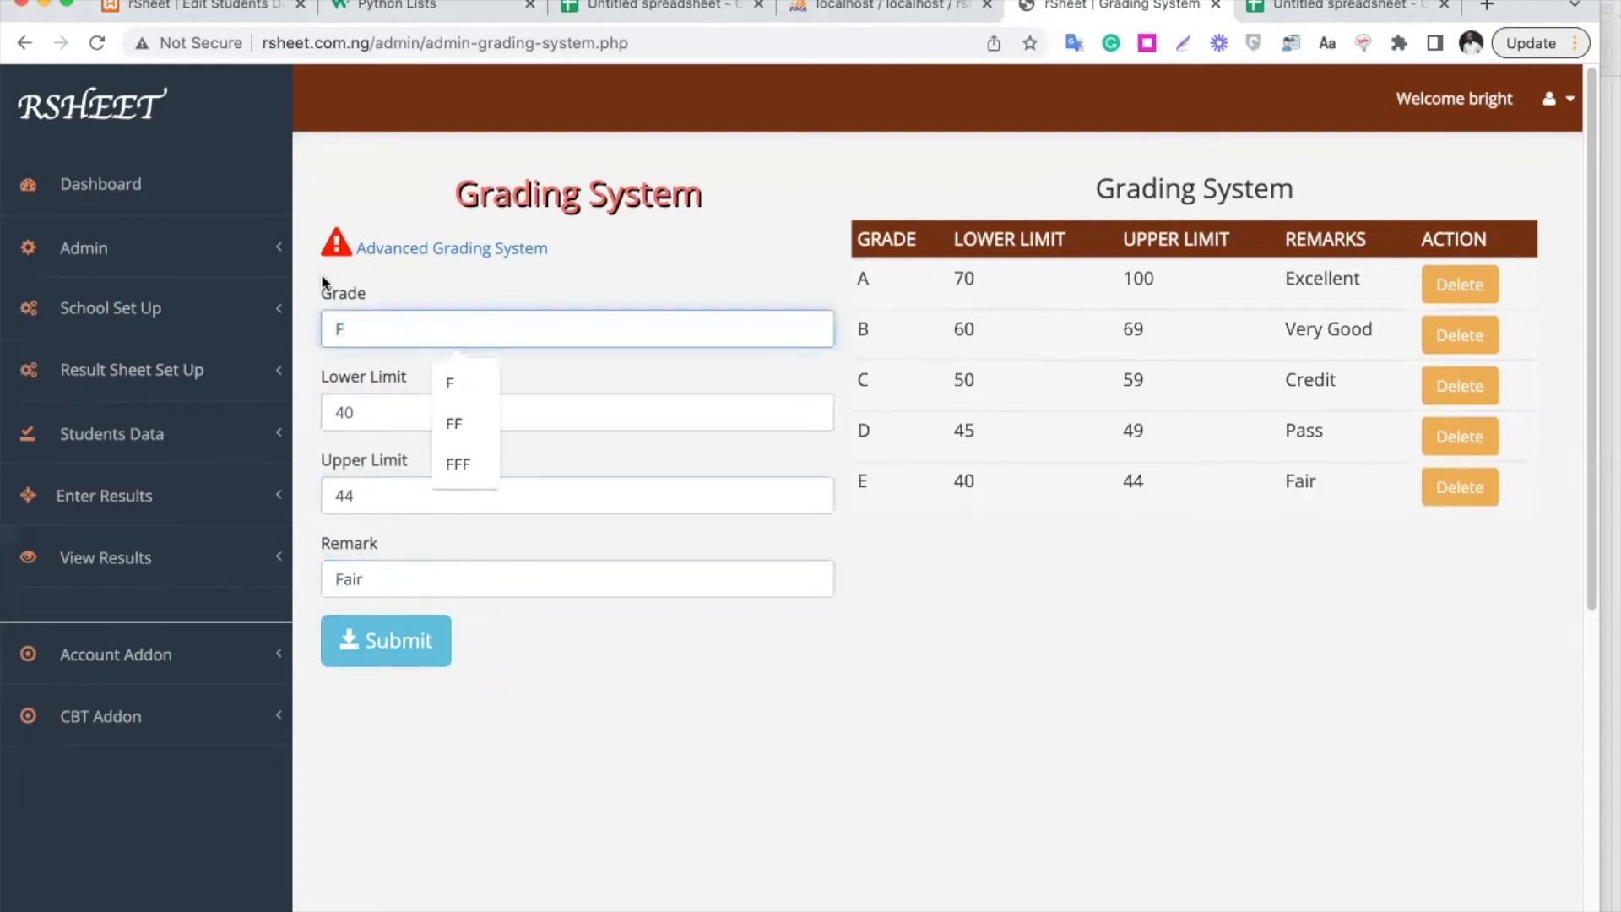
left_click(362, 401)
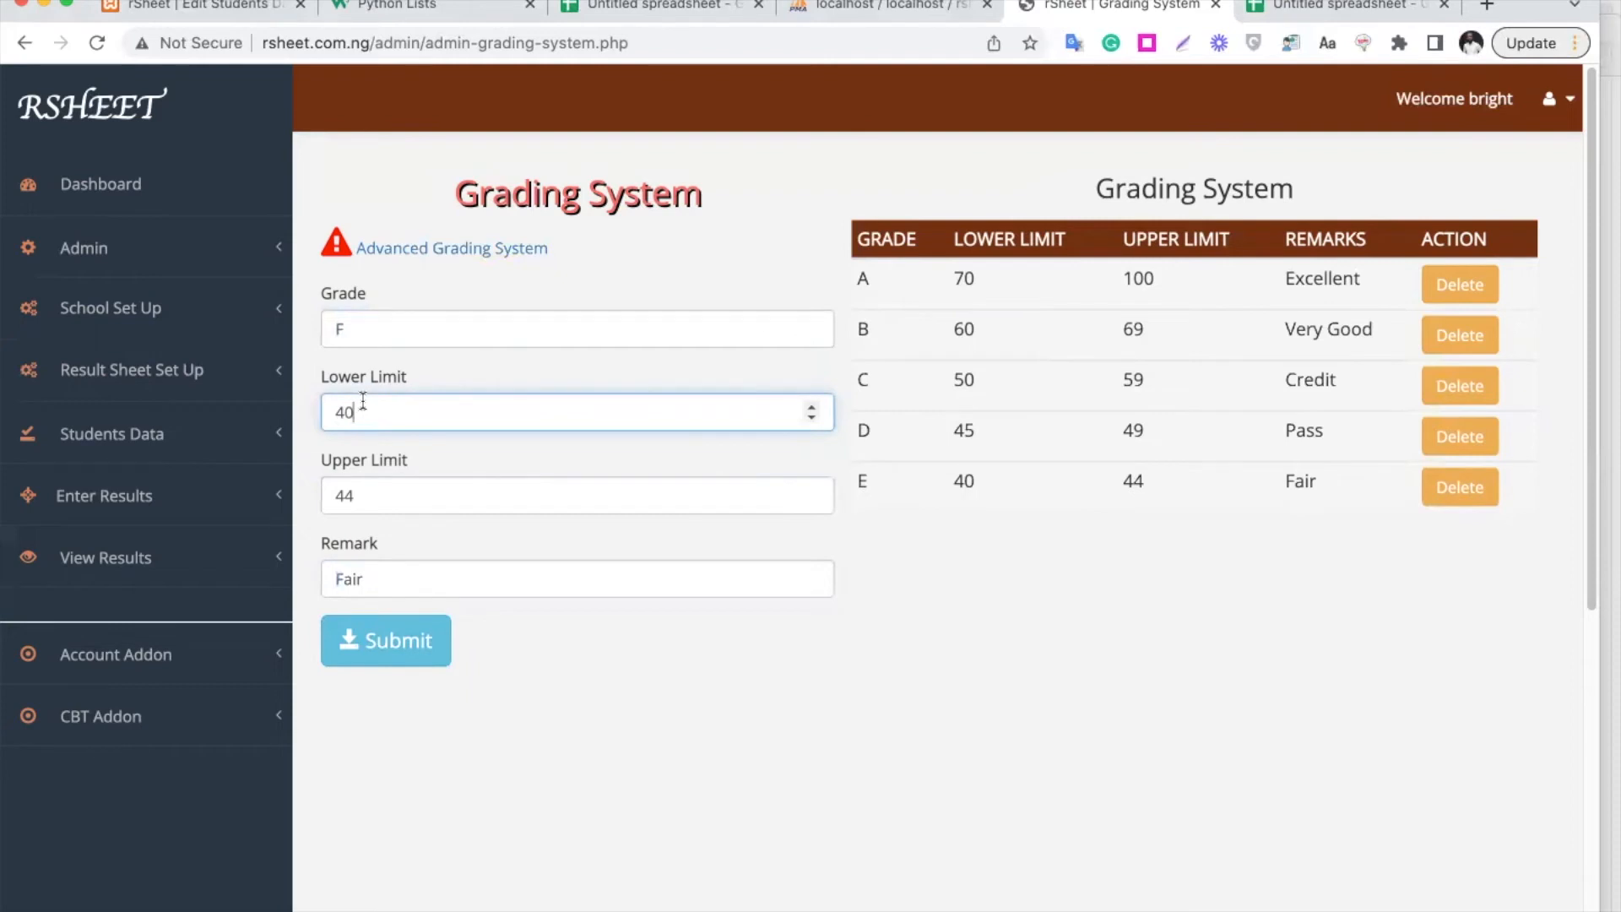
key("super+a")
type("0")
double_click(354, 495)
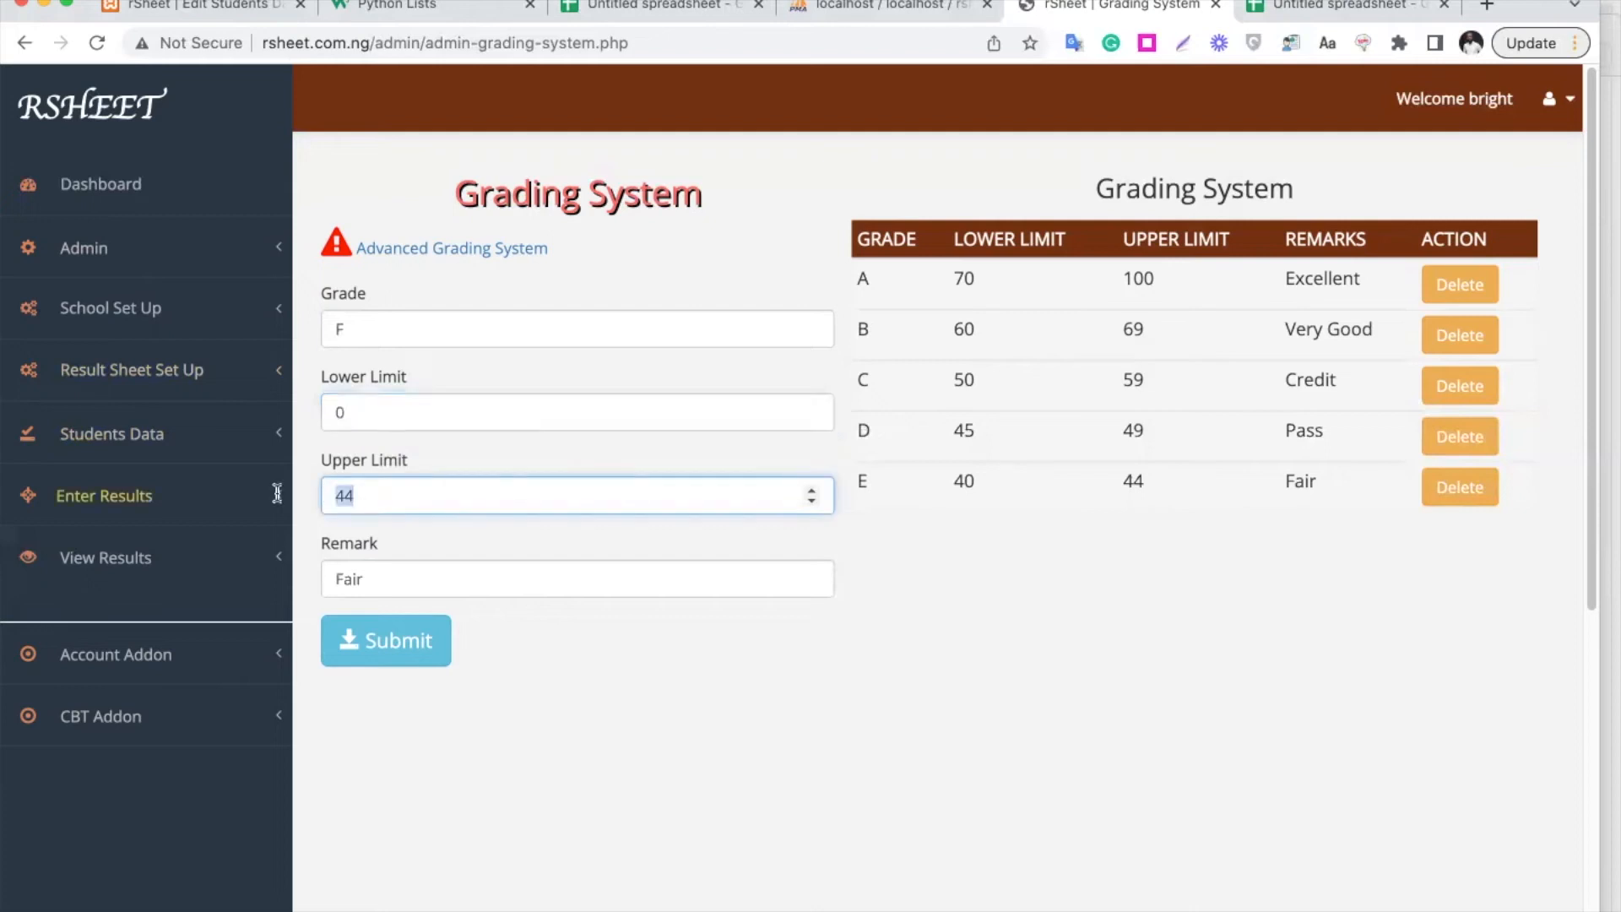
type("39")
double_click(342, 579)
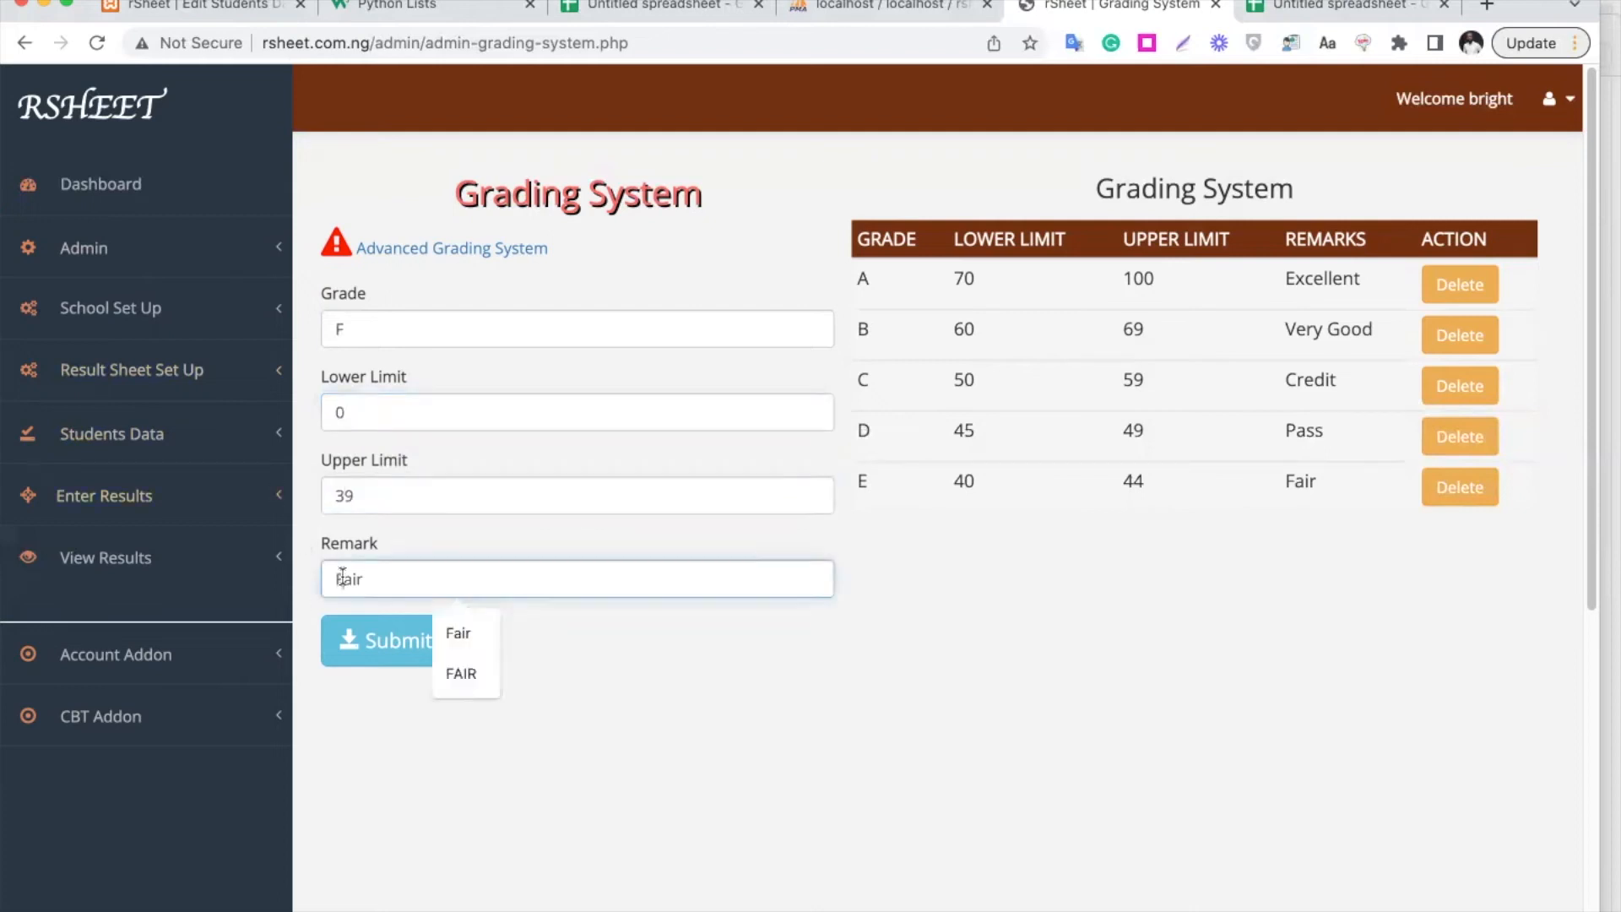
type("Fail")
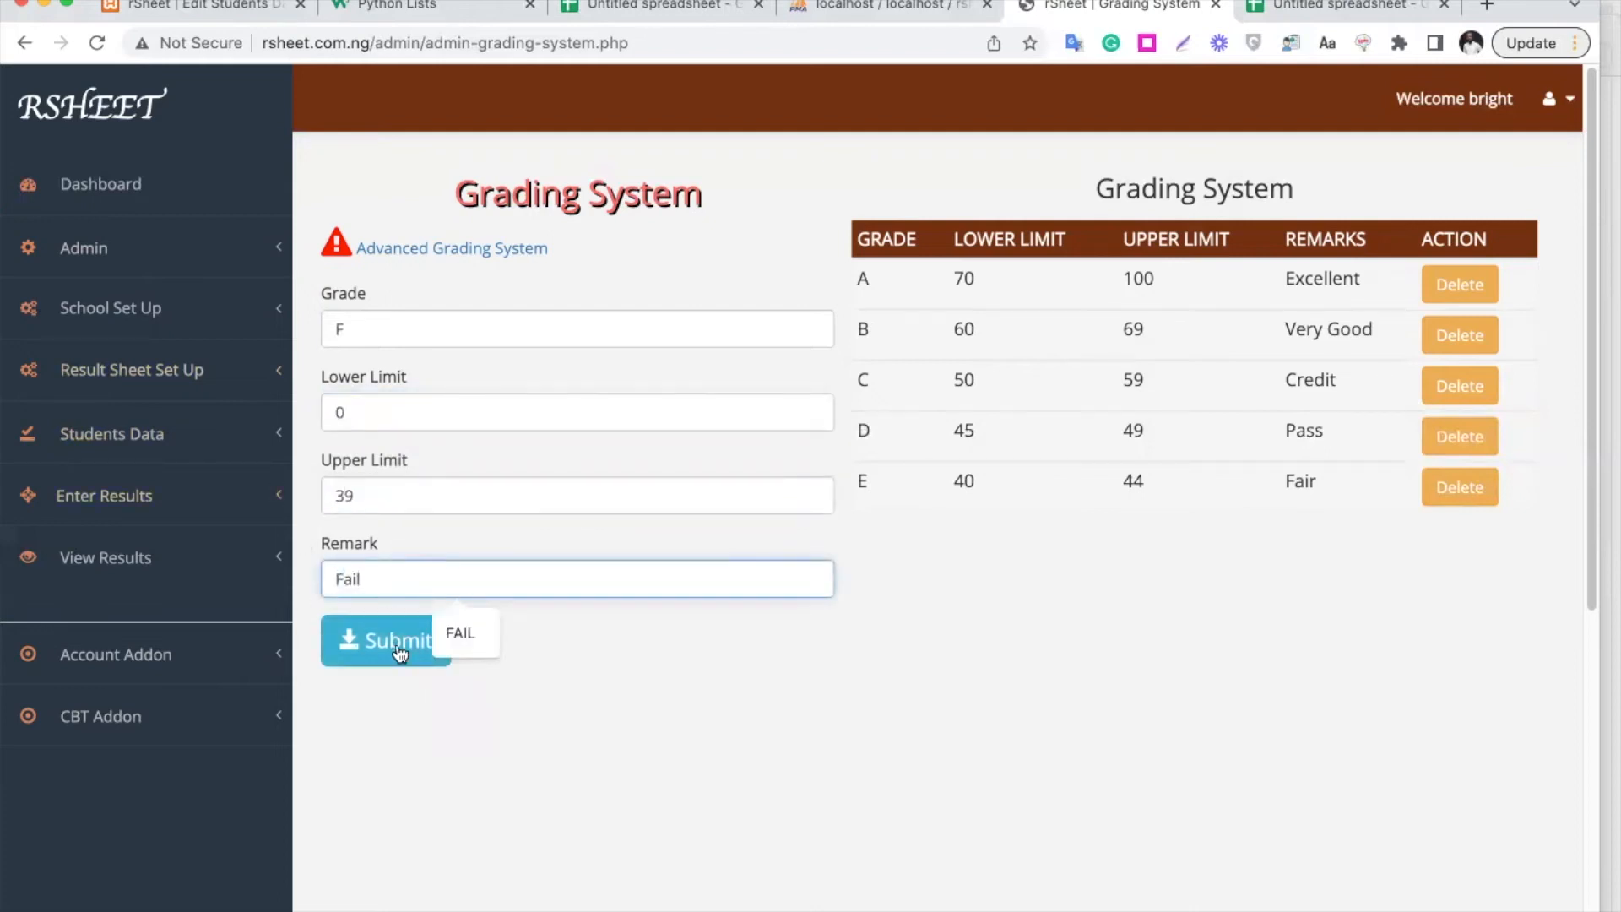
left_click(396, 646)
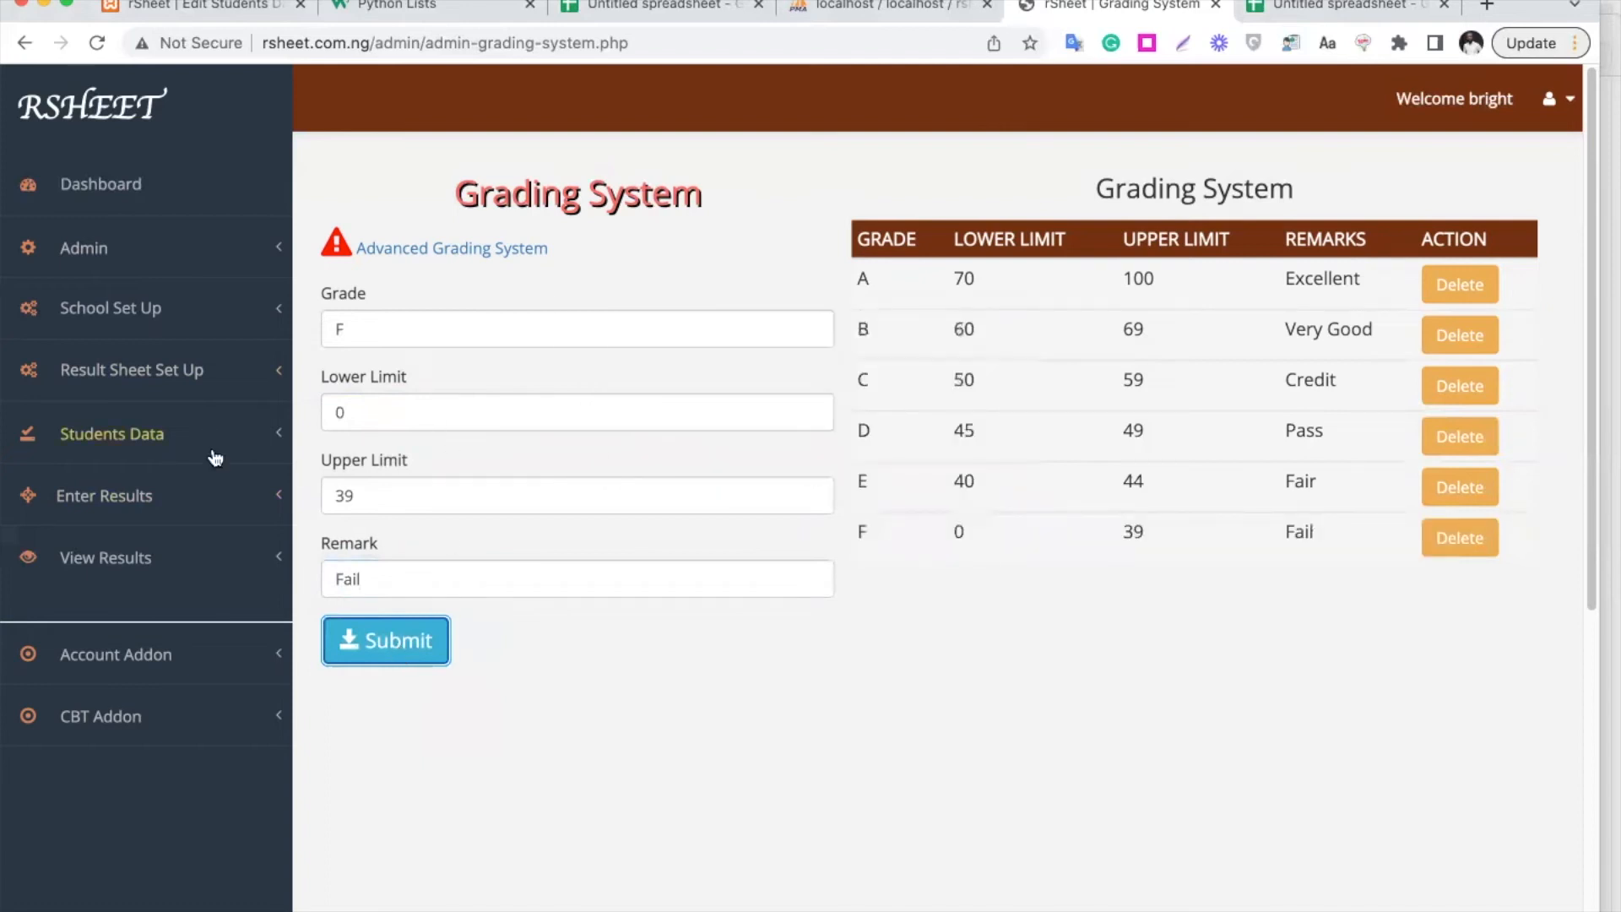
left_click(189, 384)
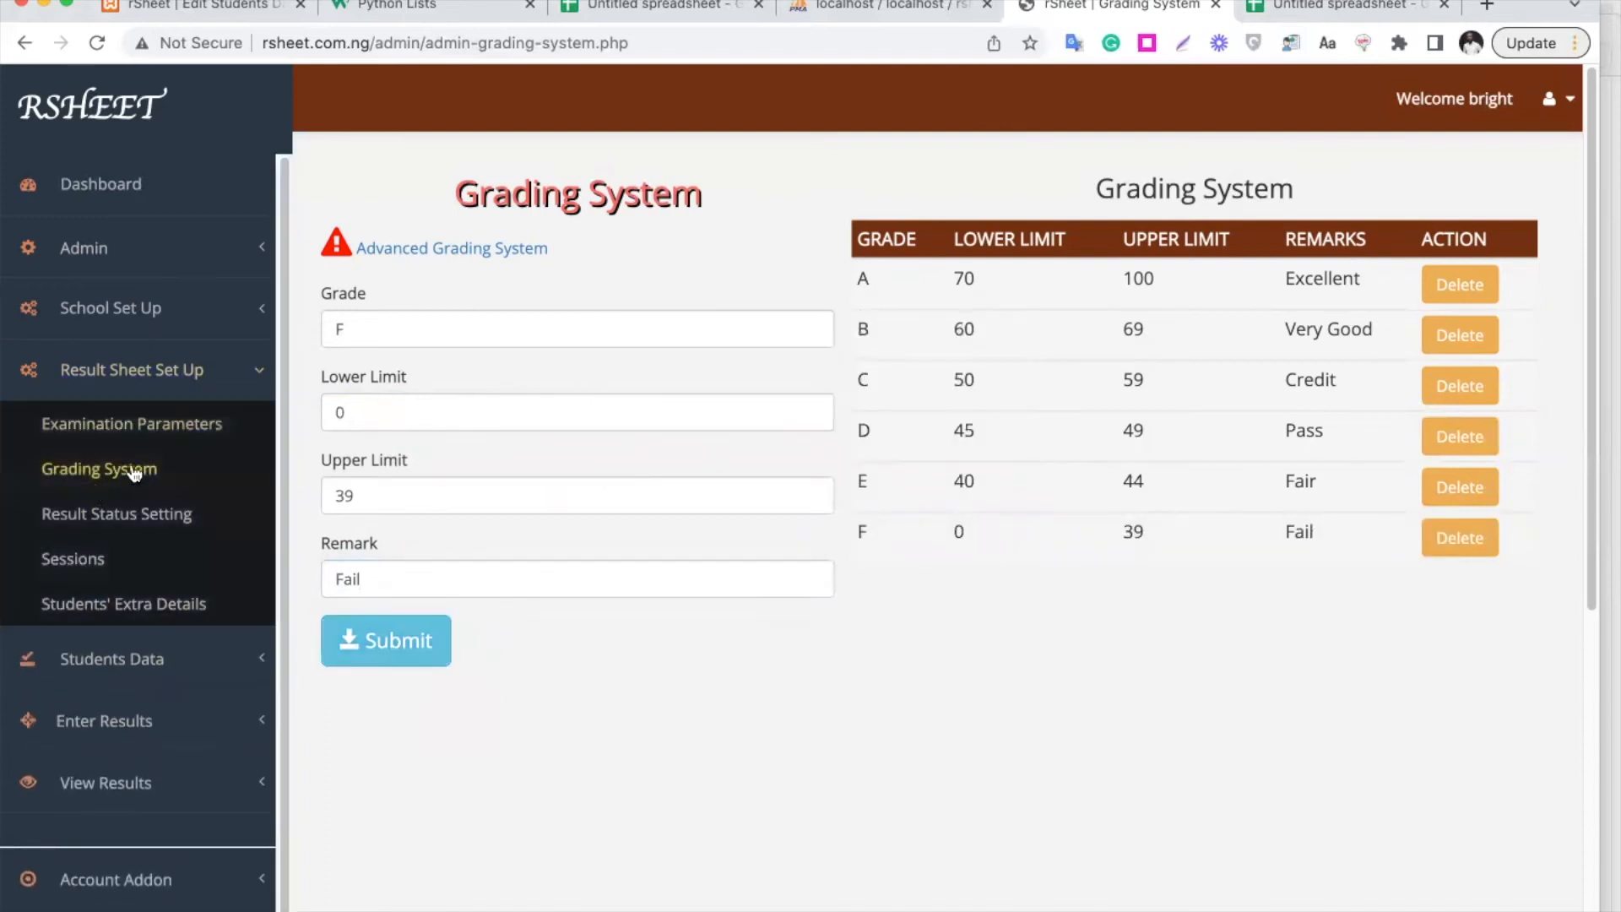
Add a Fail result status covering averages 0 to 40
left_click(136, 524)
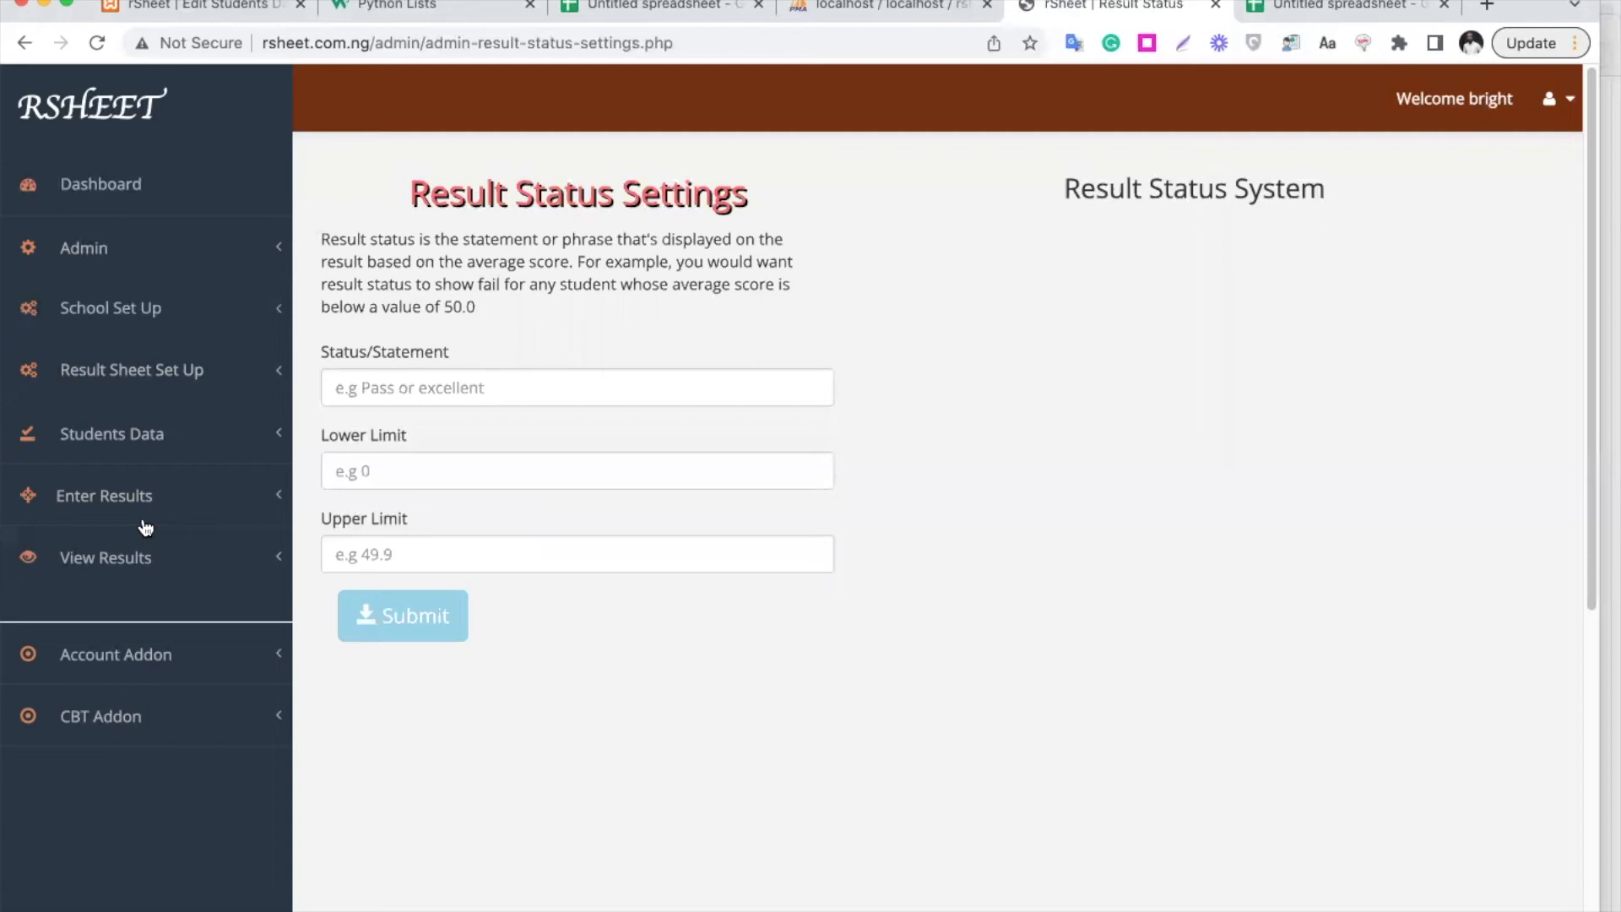
left_click(415, 382)
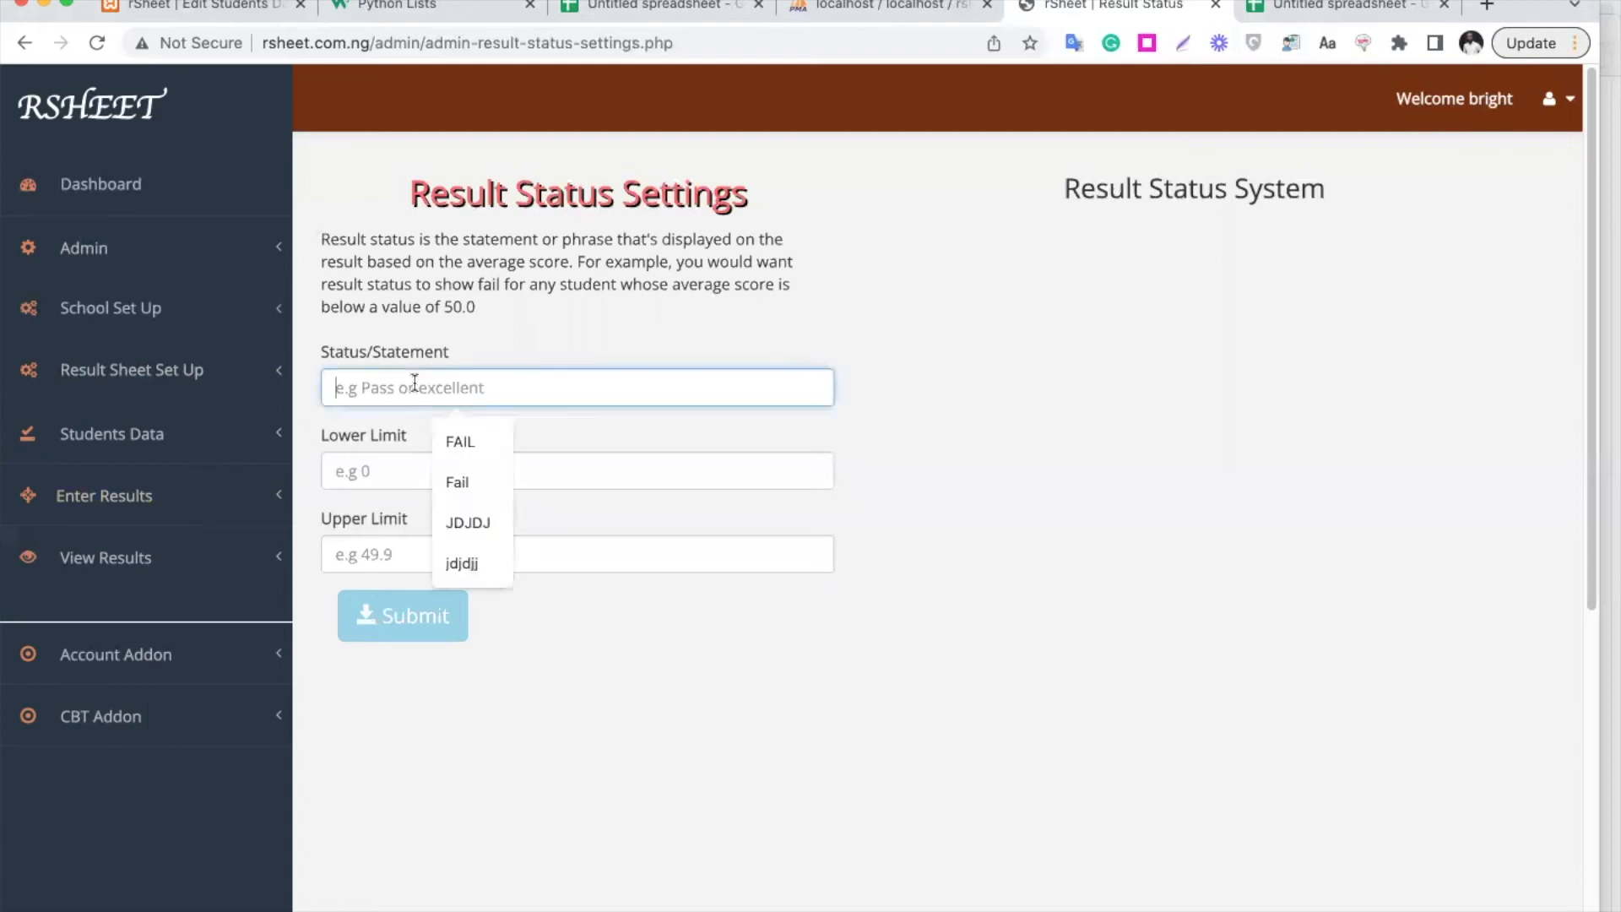
type("0")
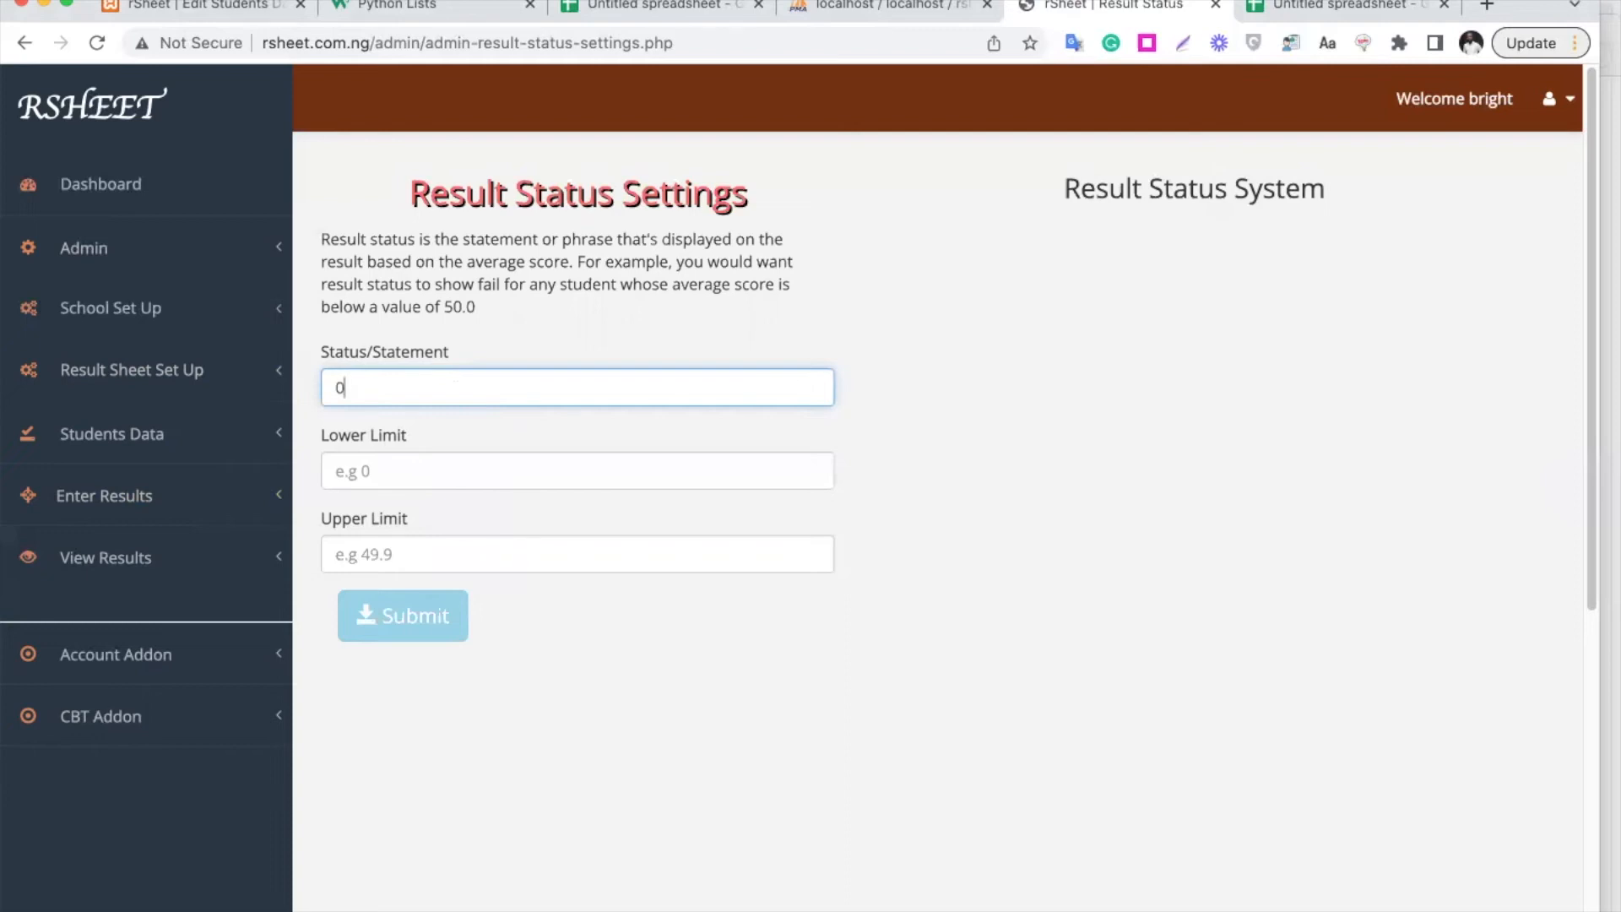
key("BackSpace")
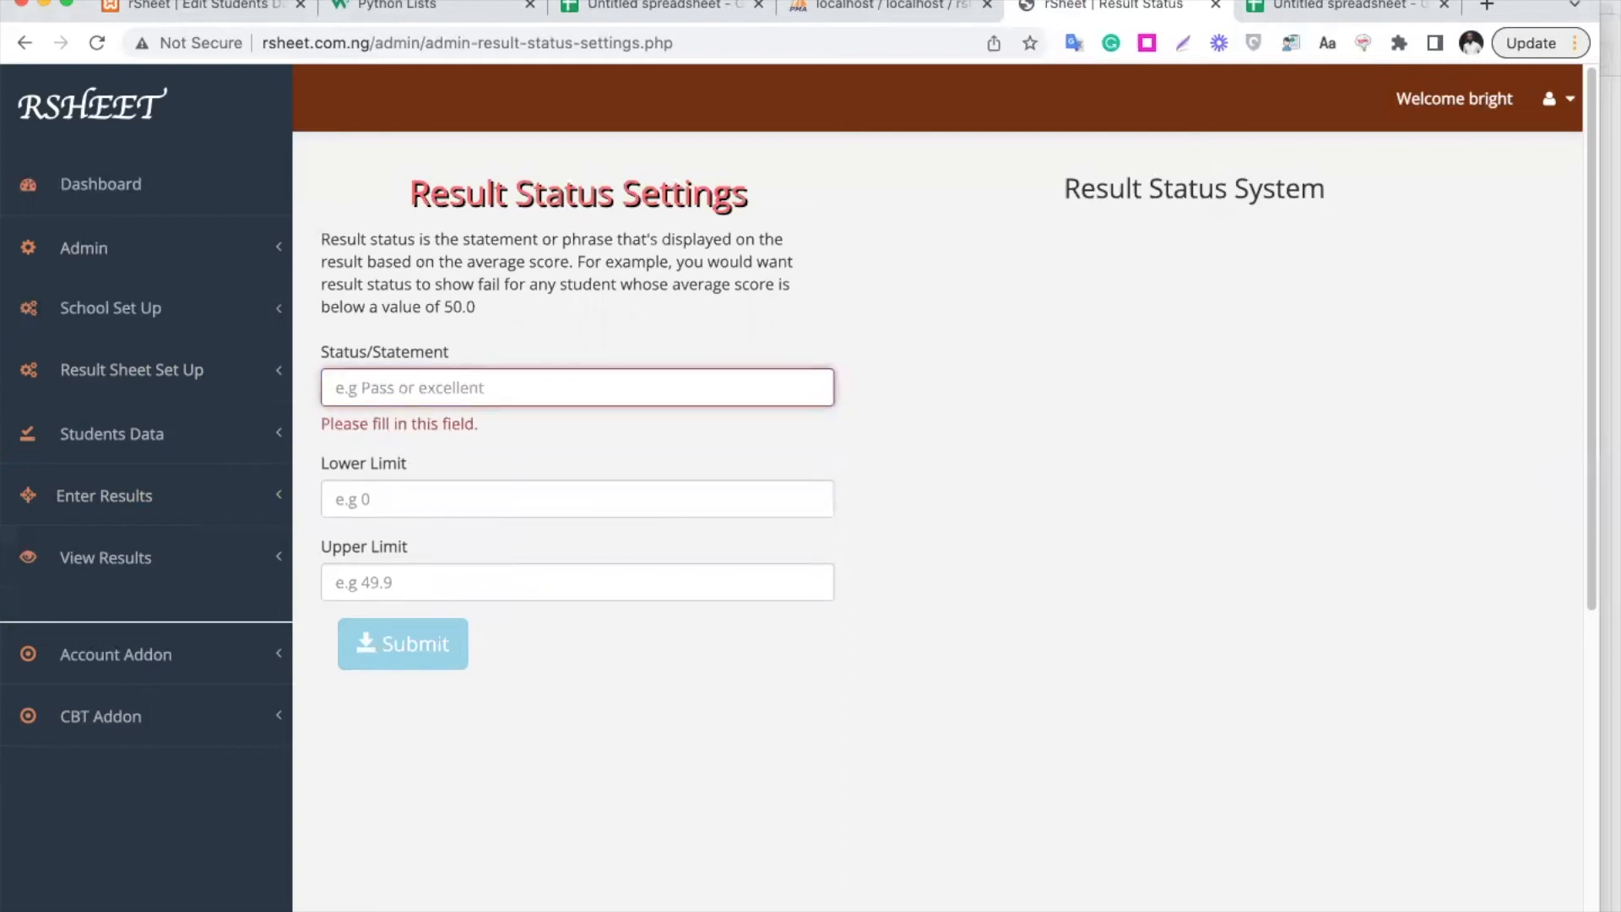
type("Fail")
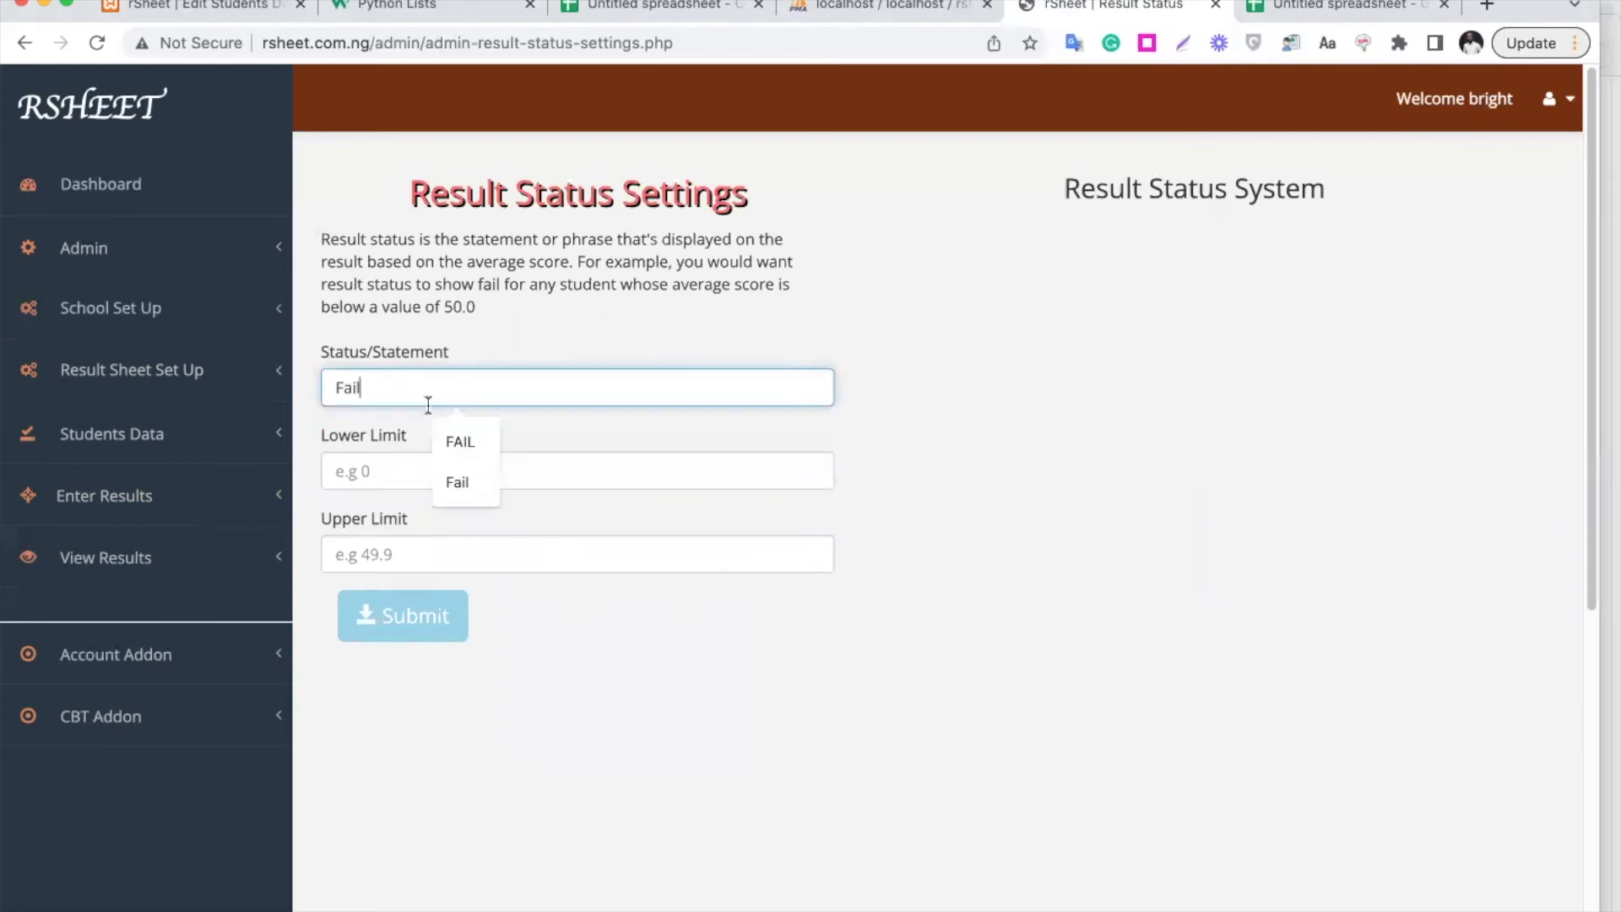
left_click(383, 464)
type("0")
left_click(440, 550)
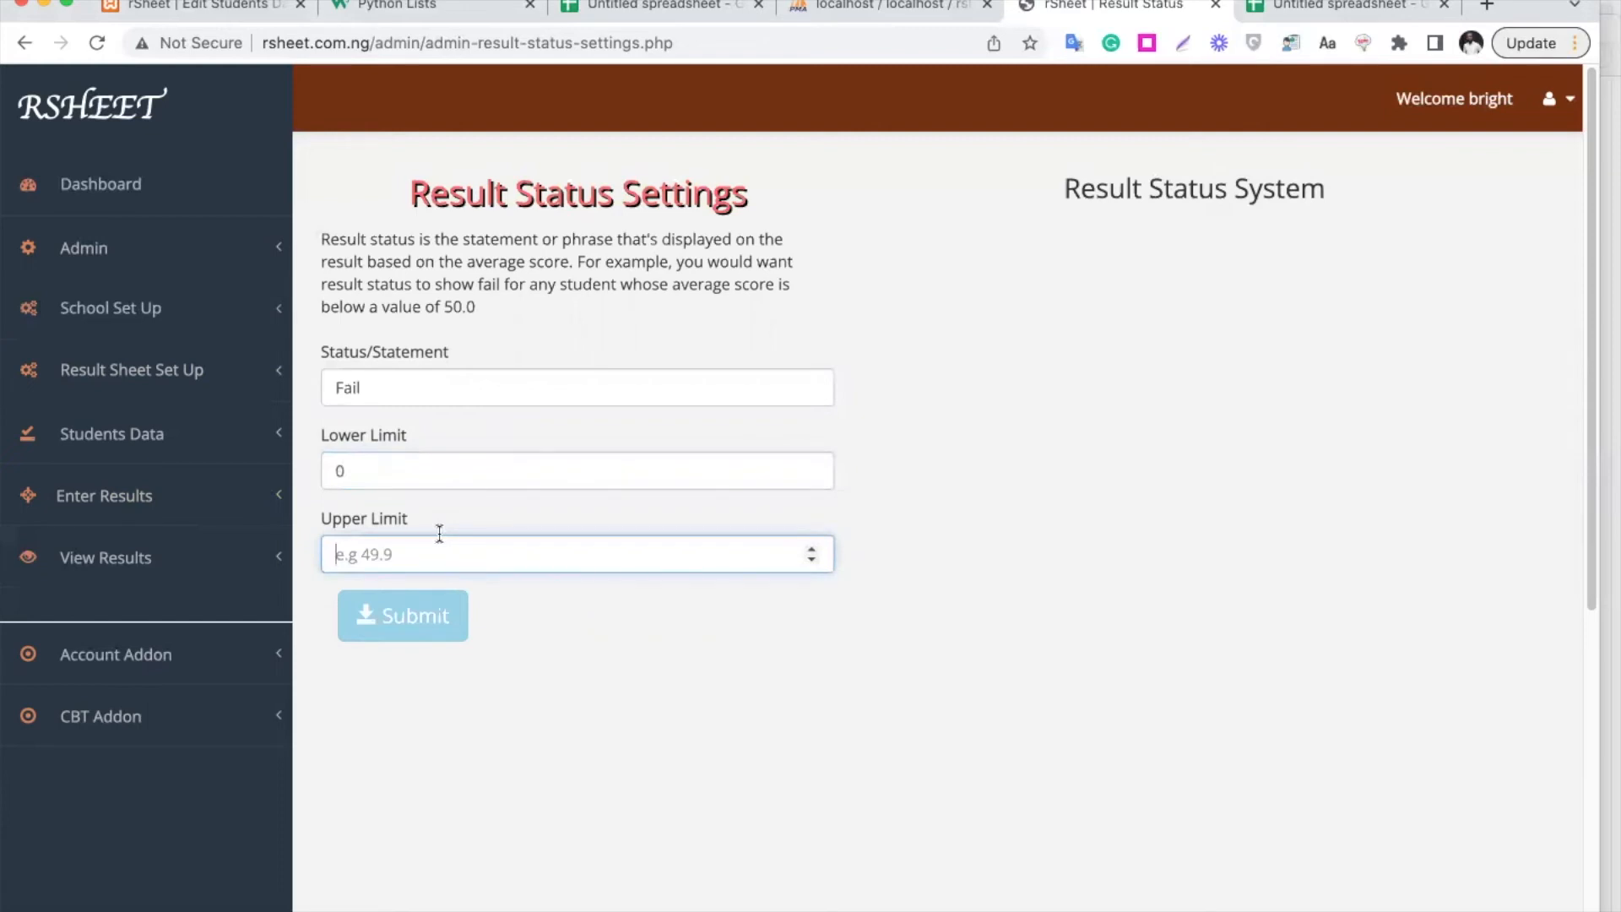
type("40")
left_click(433, 616)
Begin the next result status entry with lower limit 51
left_click(387, 386)
double_click(388, 387)
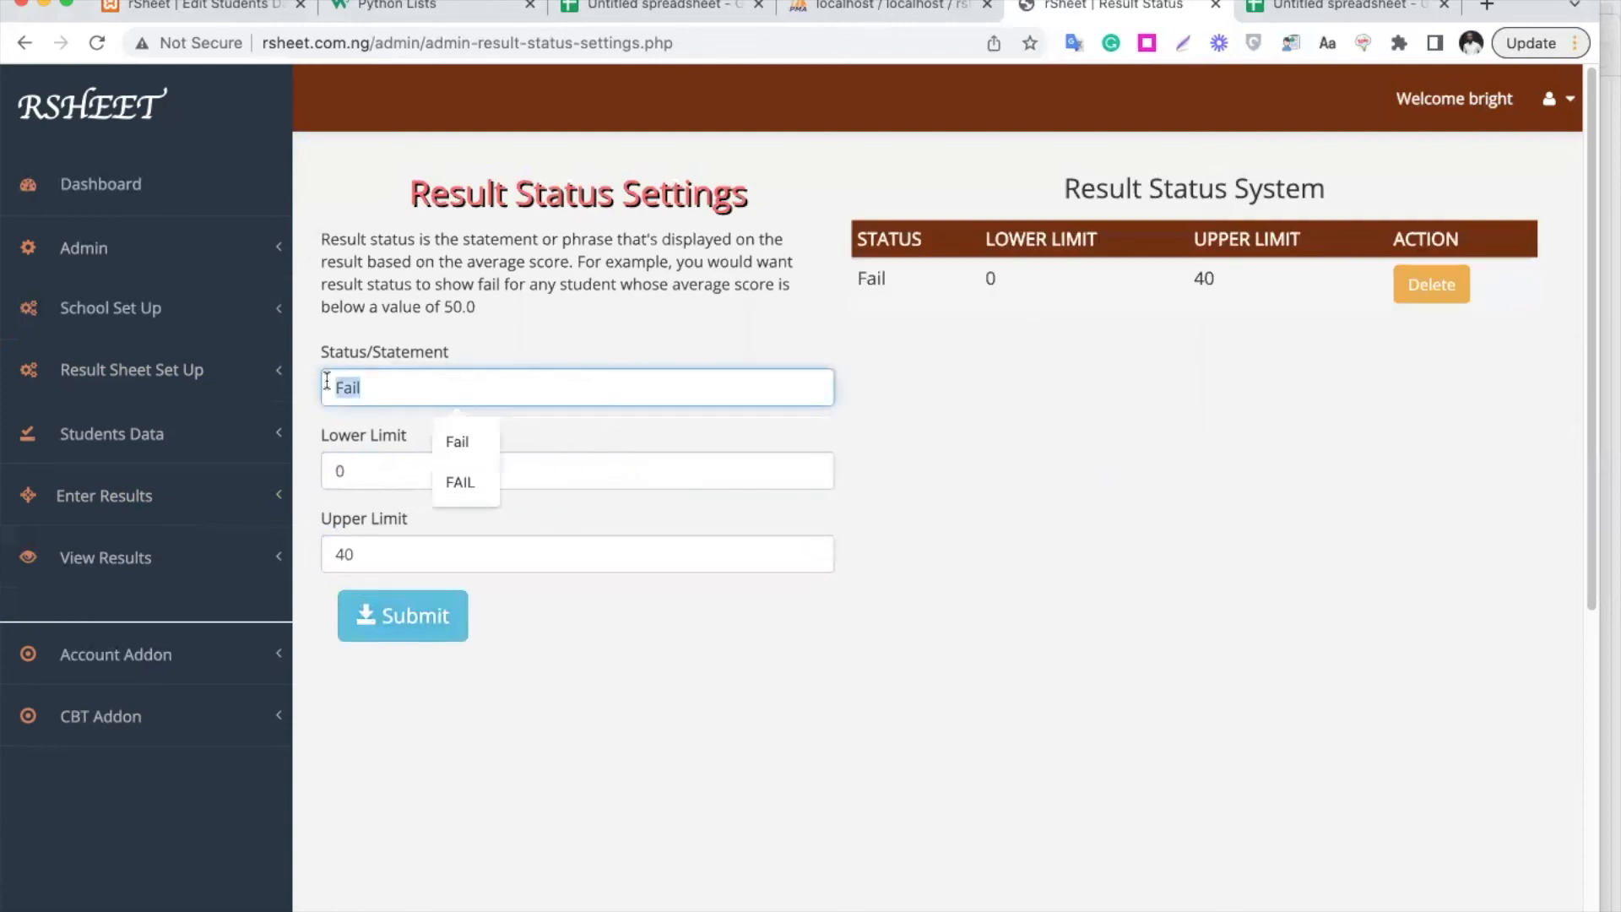
key("Tab")
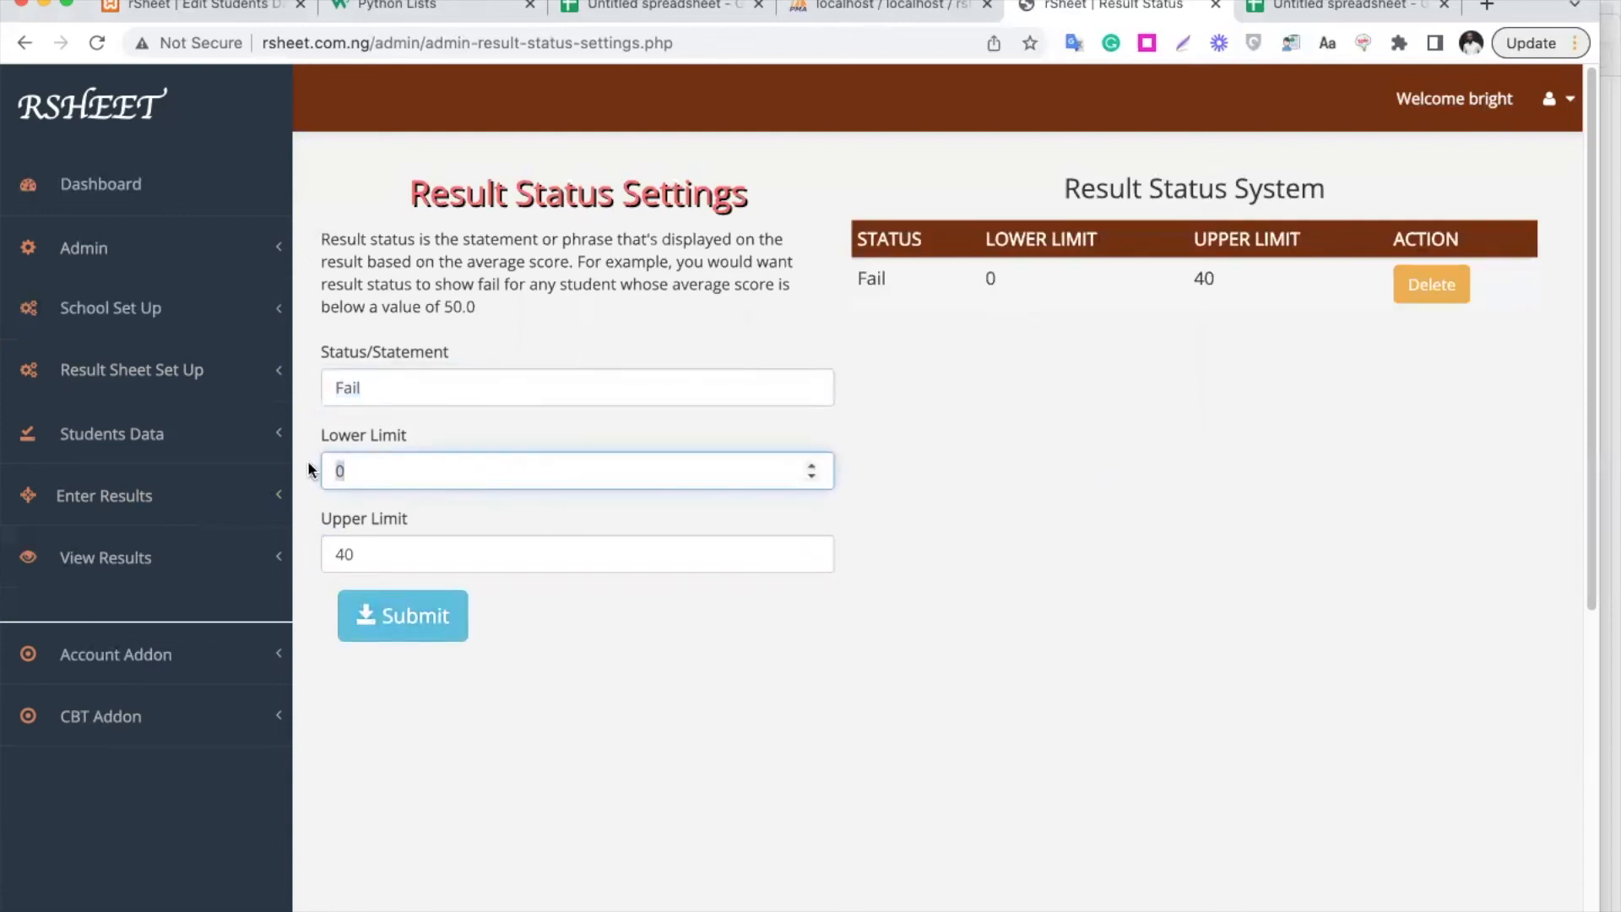
type("51")
key("Tab")
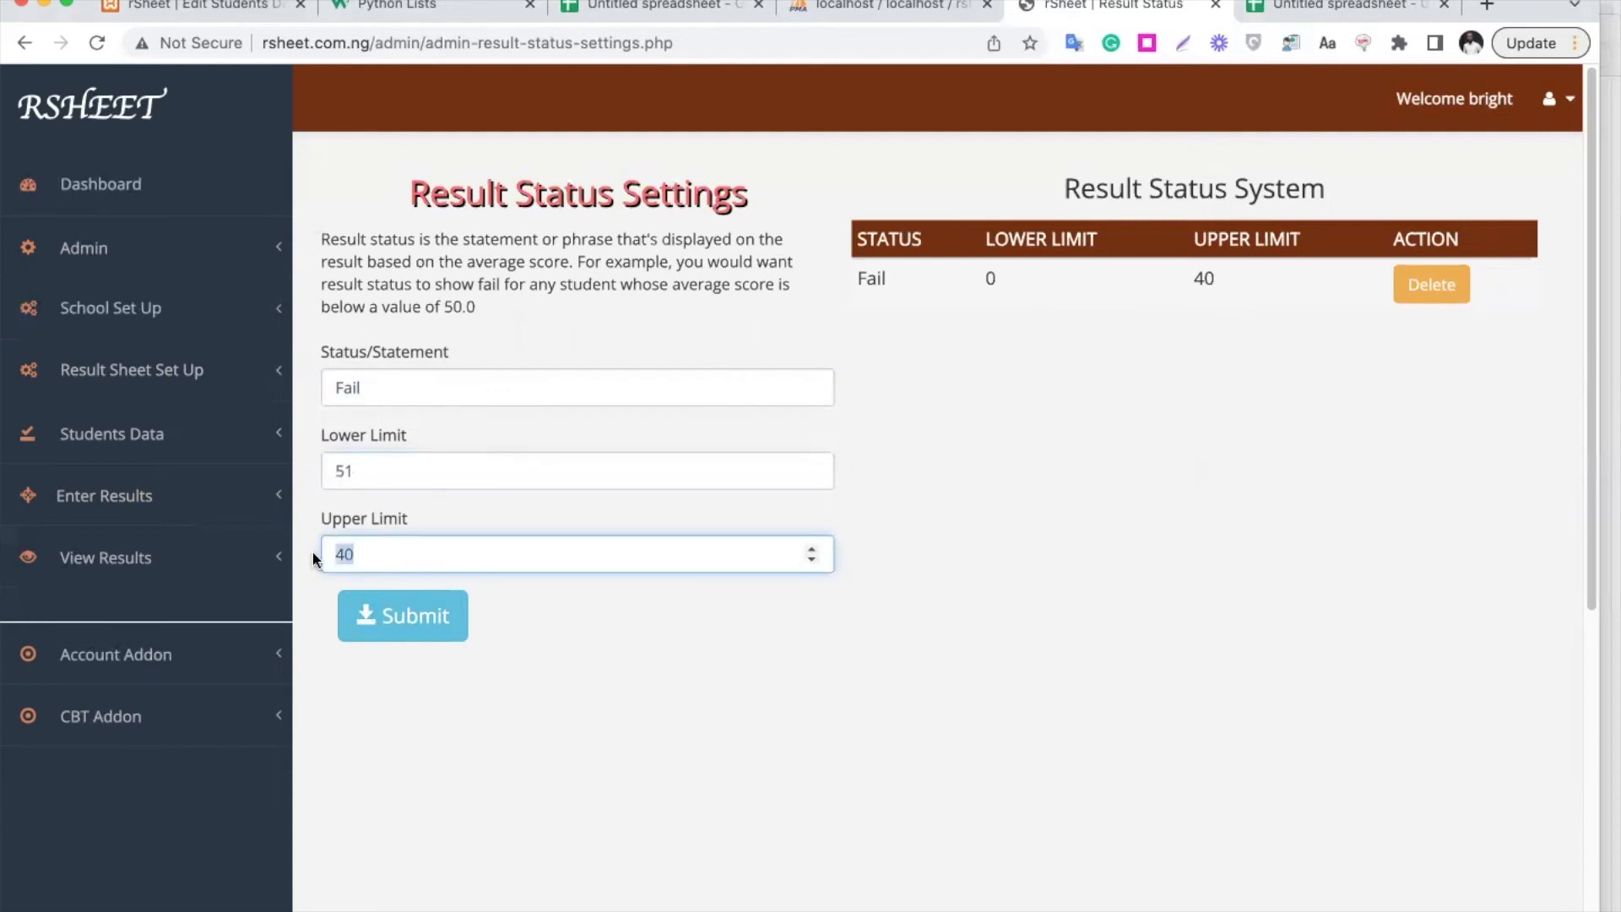
Save a Pass result status for averages 51 to 60
type("60")
left_click(327, 381)
double_click(347, 387)
type("Pass")
left_click(400, 617)
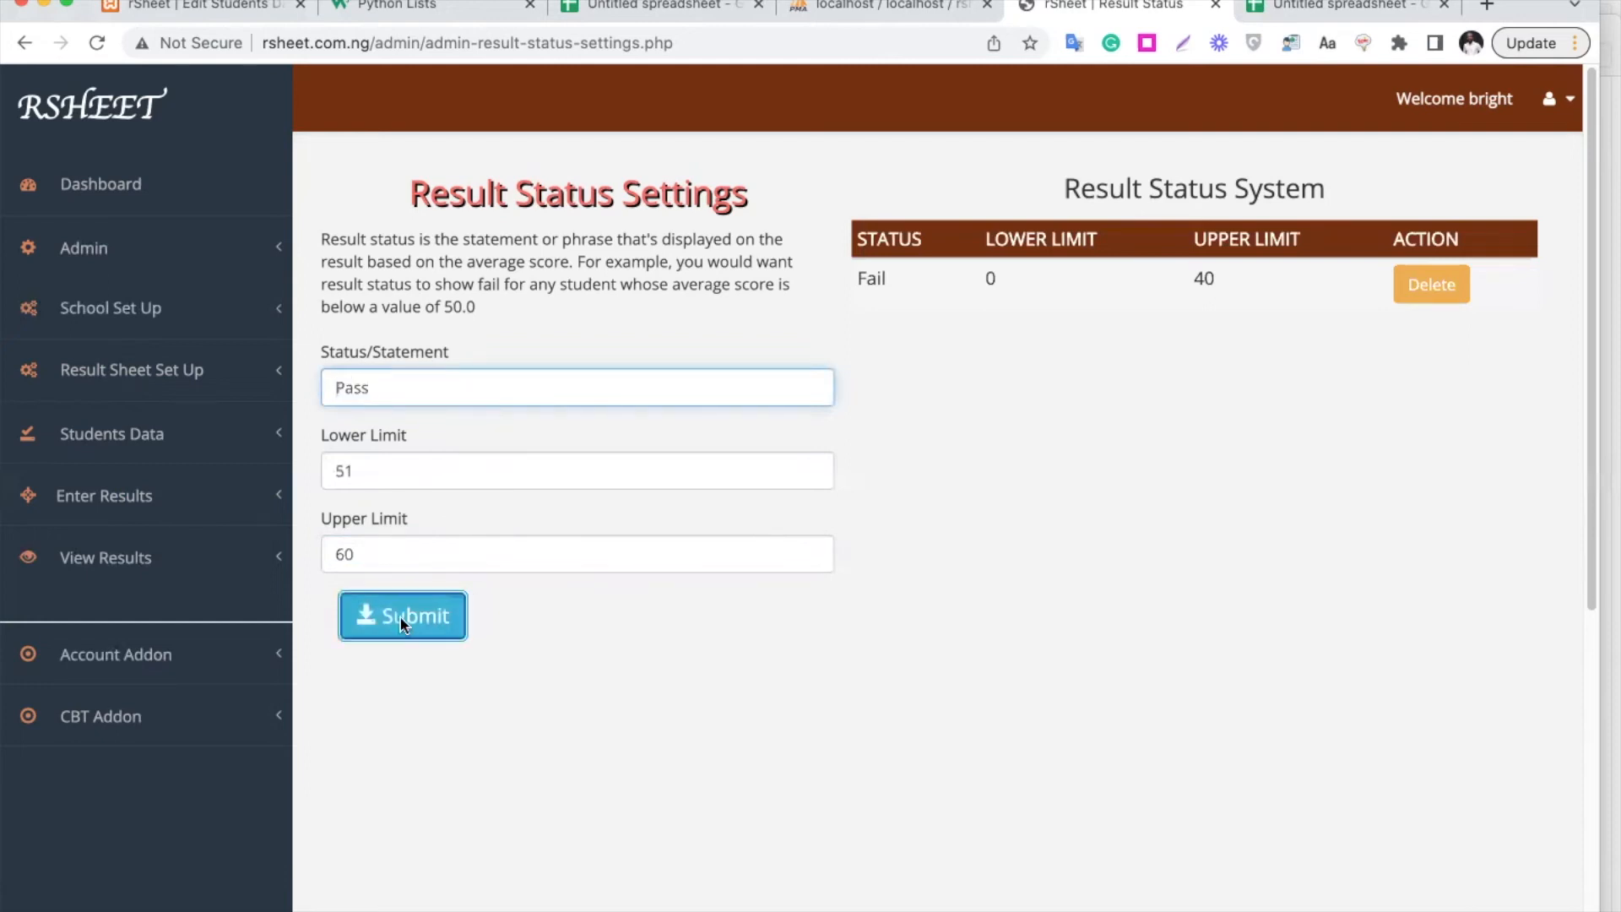
Add a Very Good Result status for averages 61 to 100
left_click(344, 470)
key("BackSpace")
type("6")
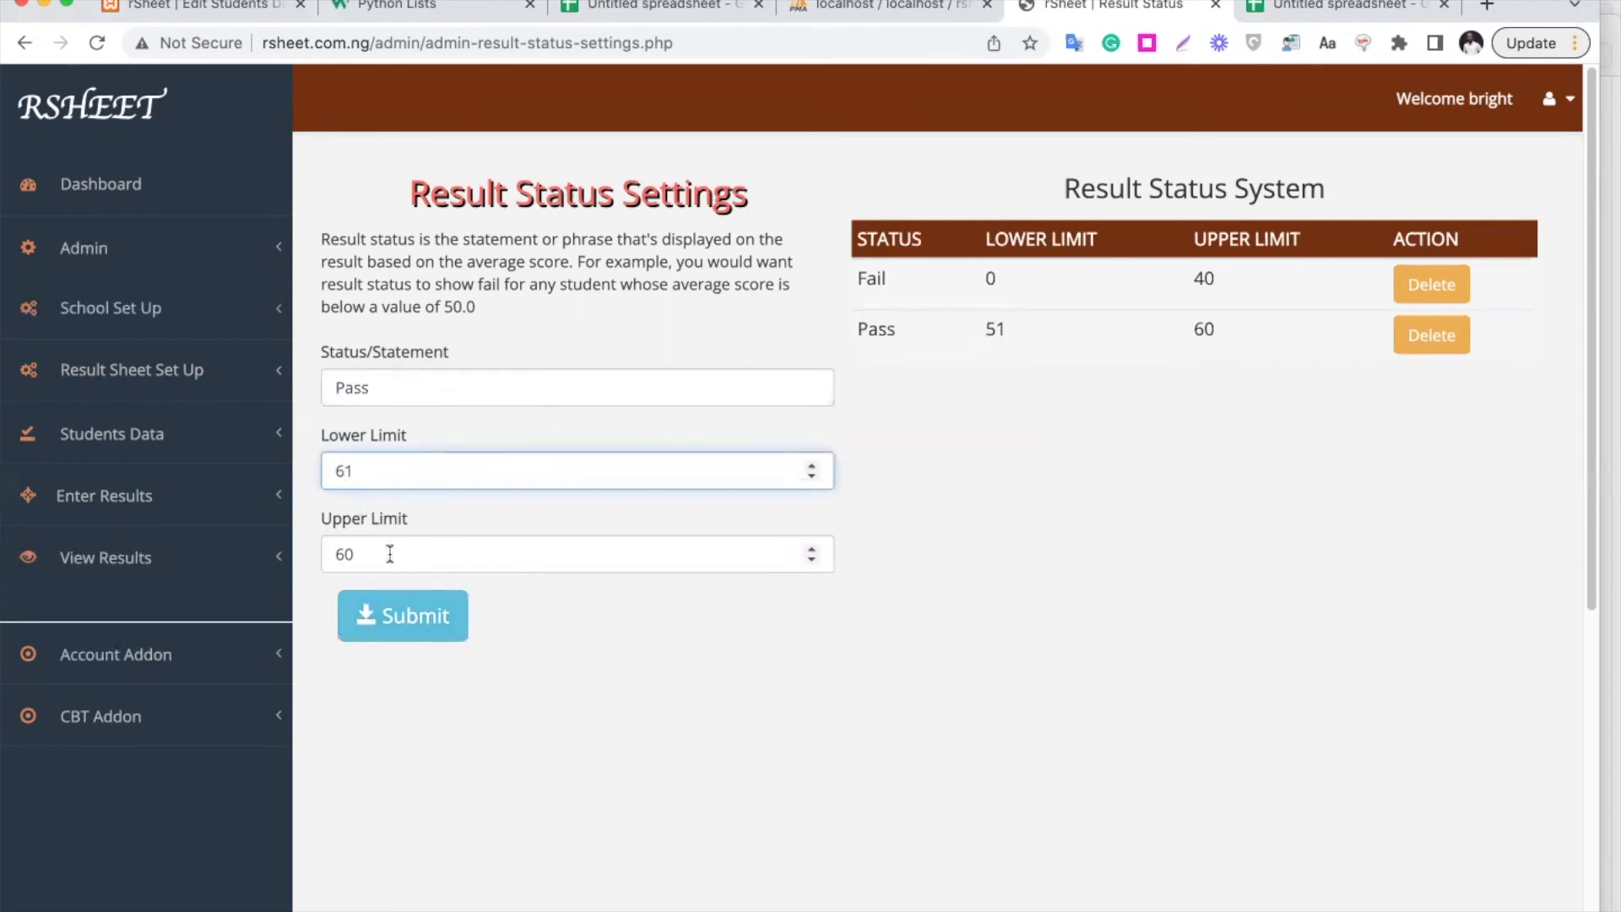
left_click_drag(374, 553, 309, 555)
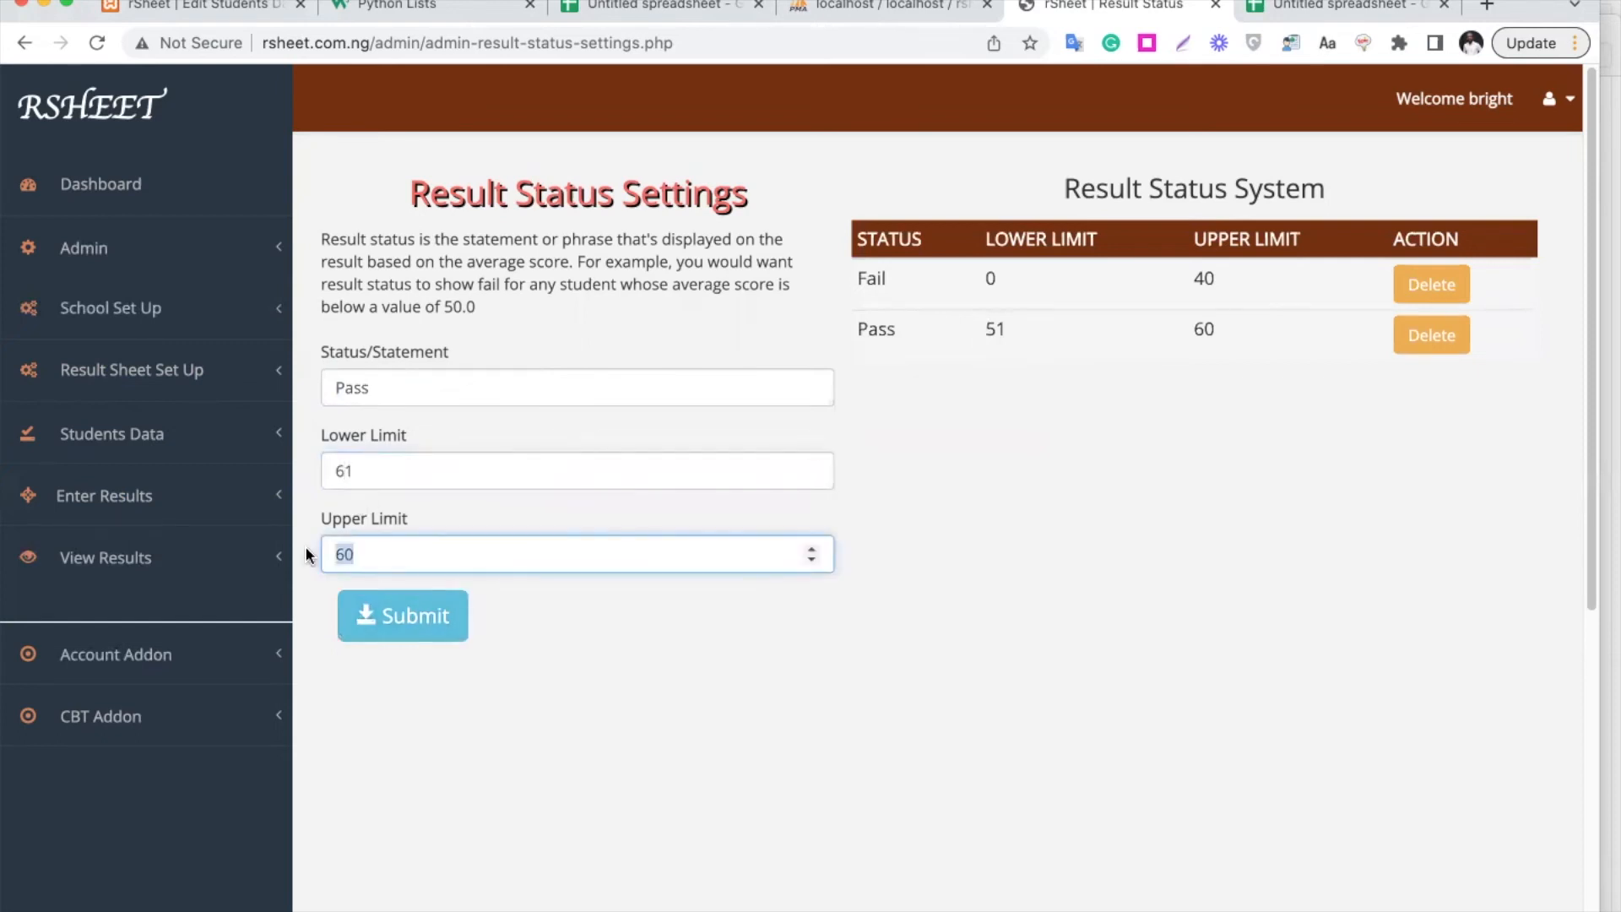
type("100")
double_click(351, 386)
type("Very Good")
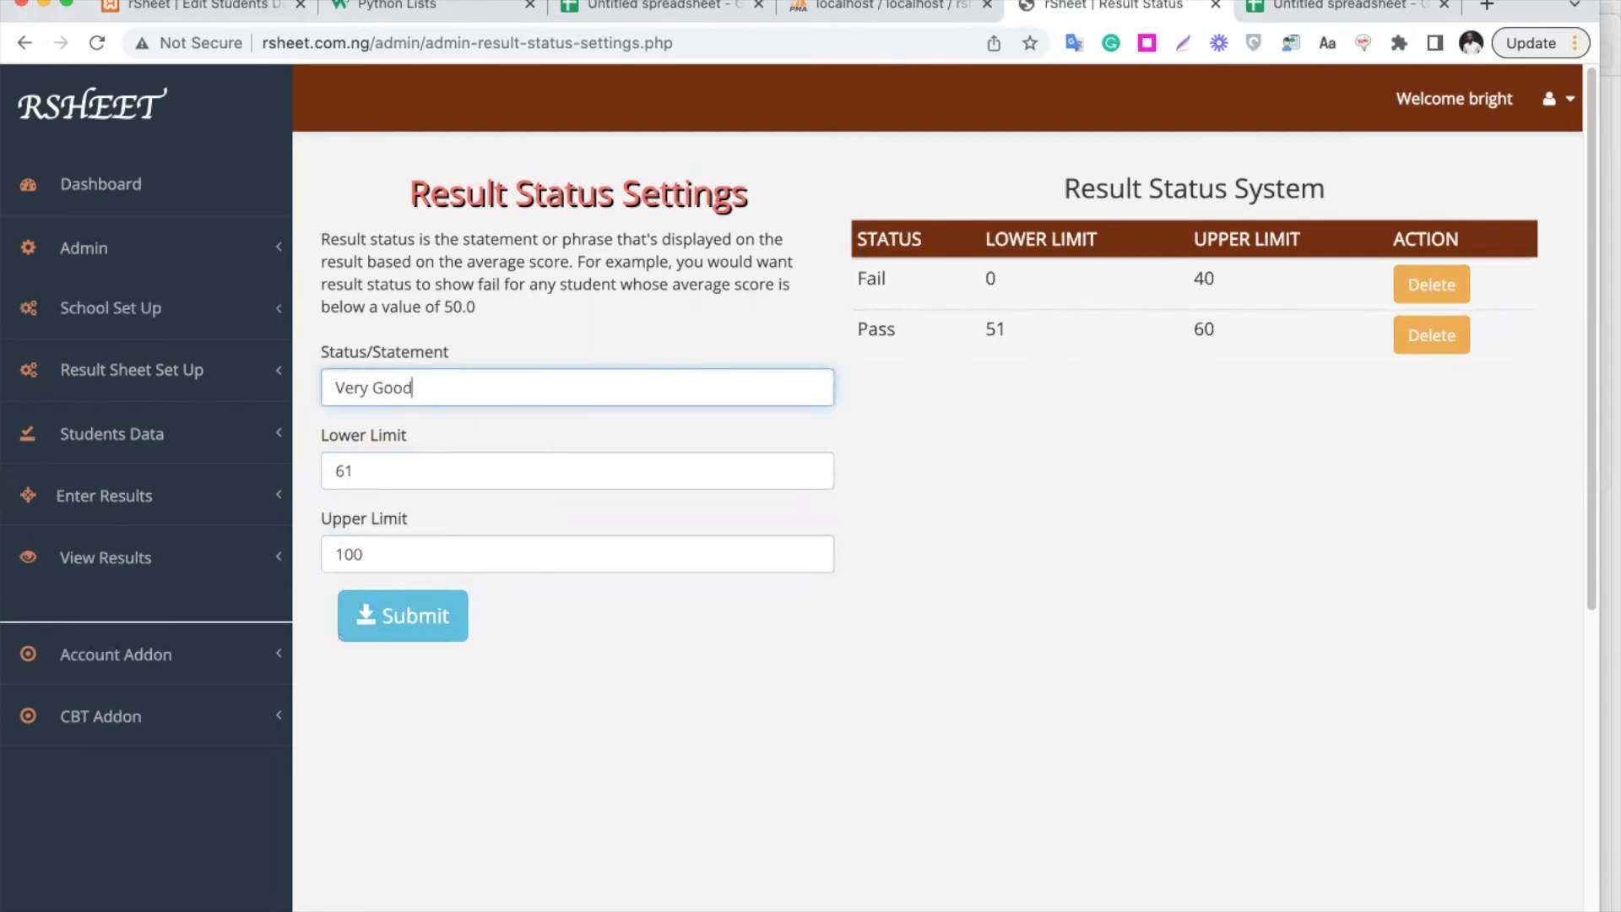
type(" Result")
left_click(436, 640)
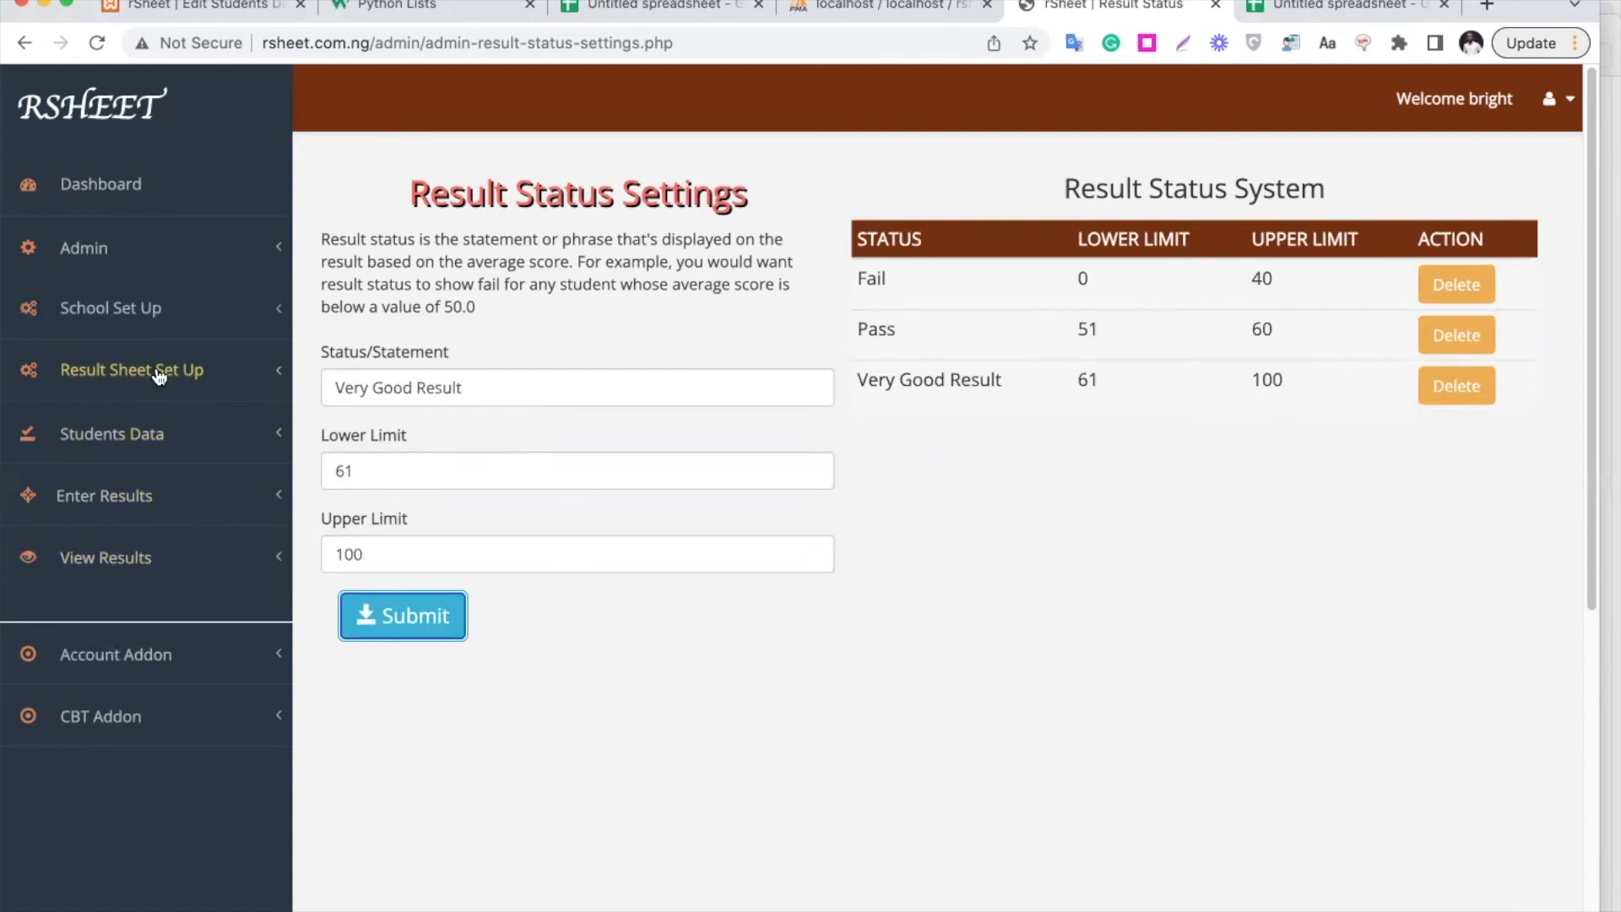
left_click(201, 393)
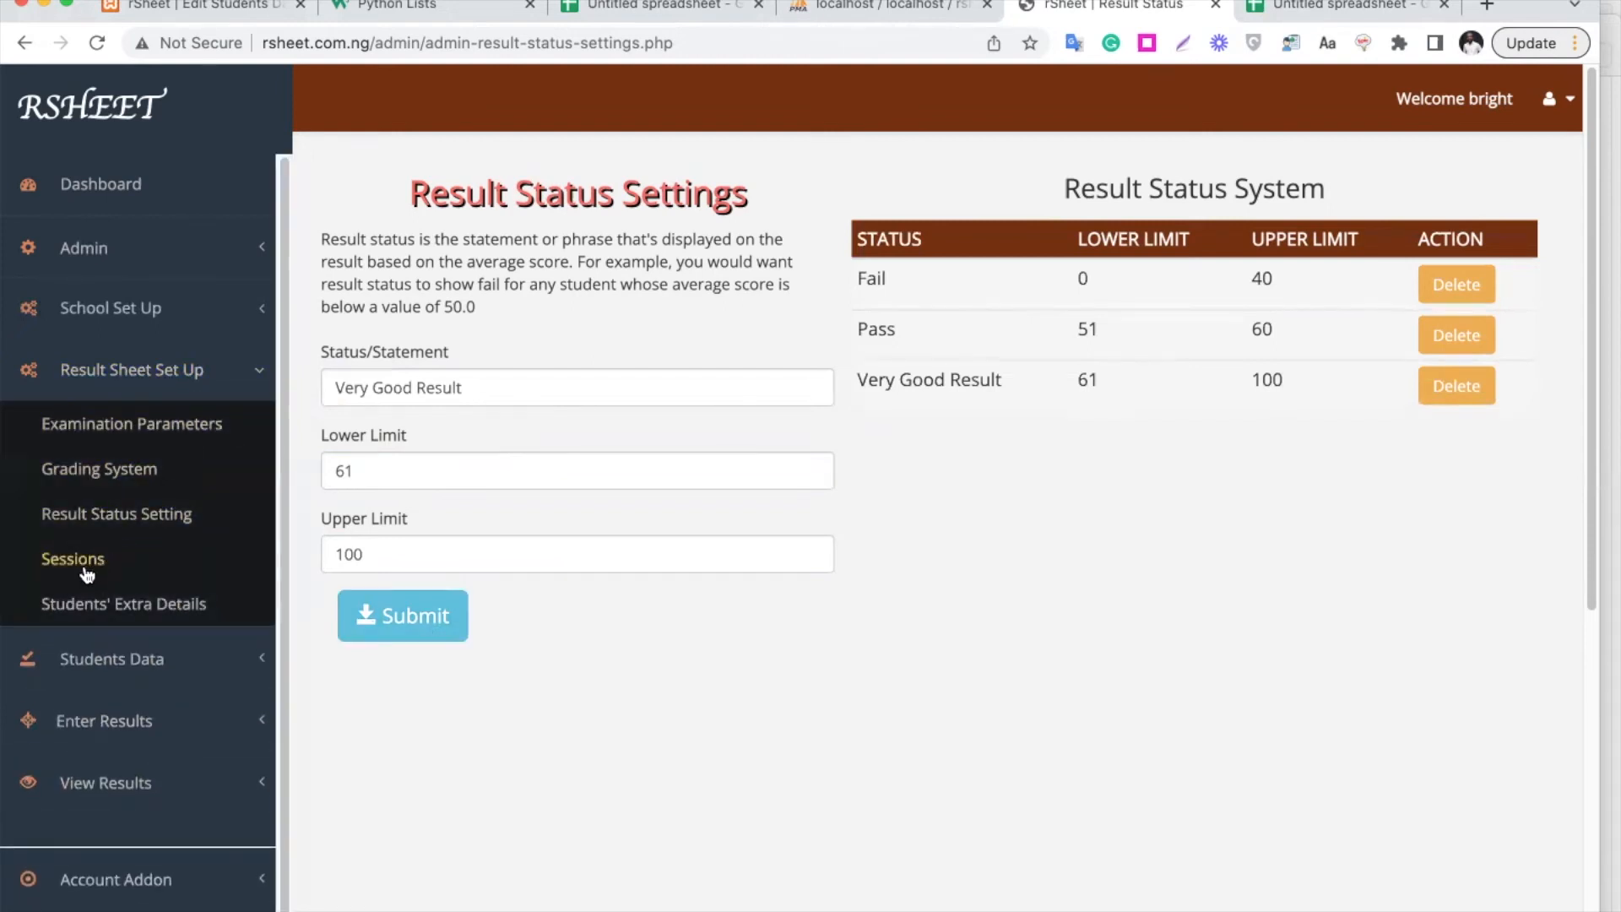
Add the extra detail Principal's Comment for classes JSS1 through SS3
left_click(127, 604)
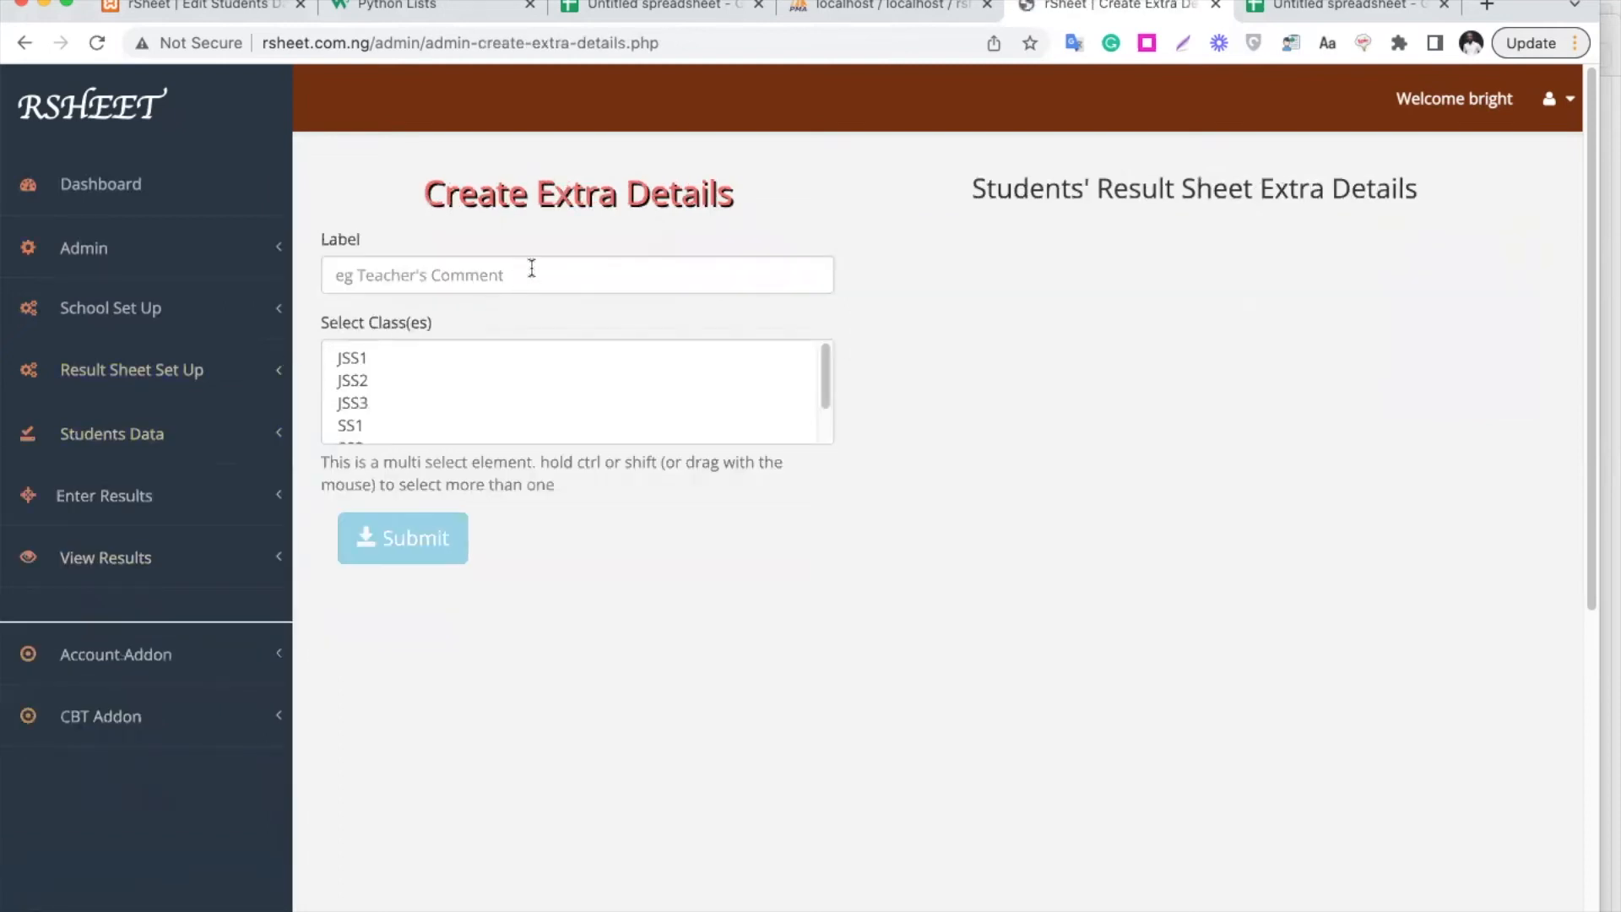
left_click(532, 268)
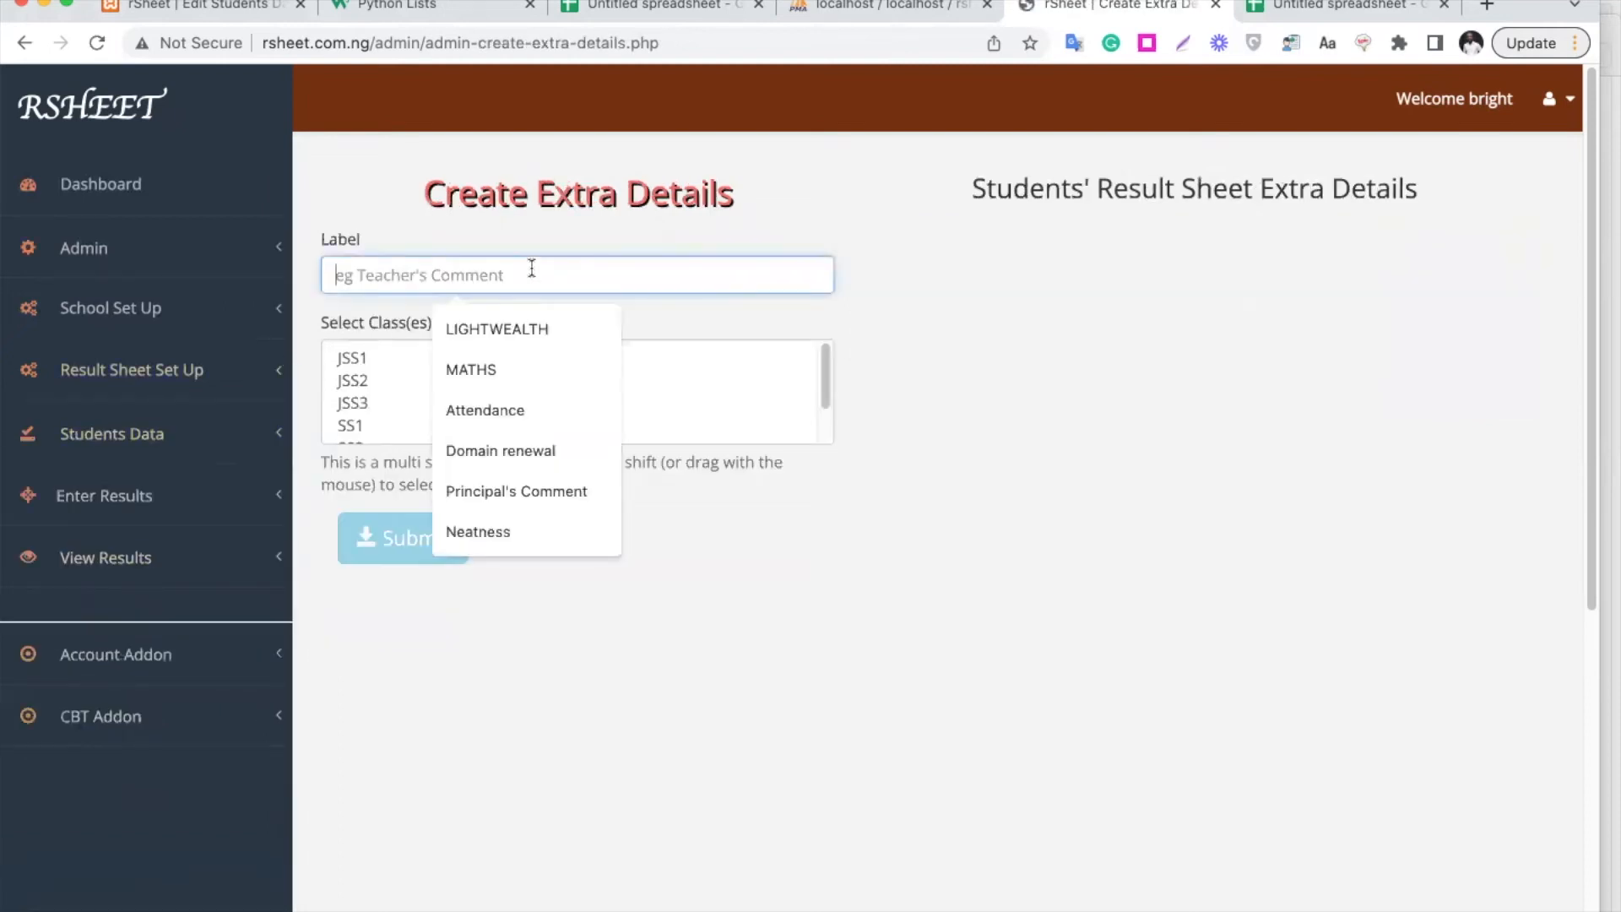
type("P")
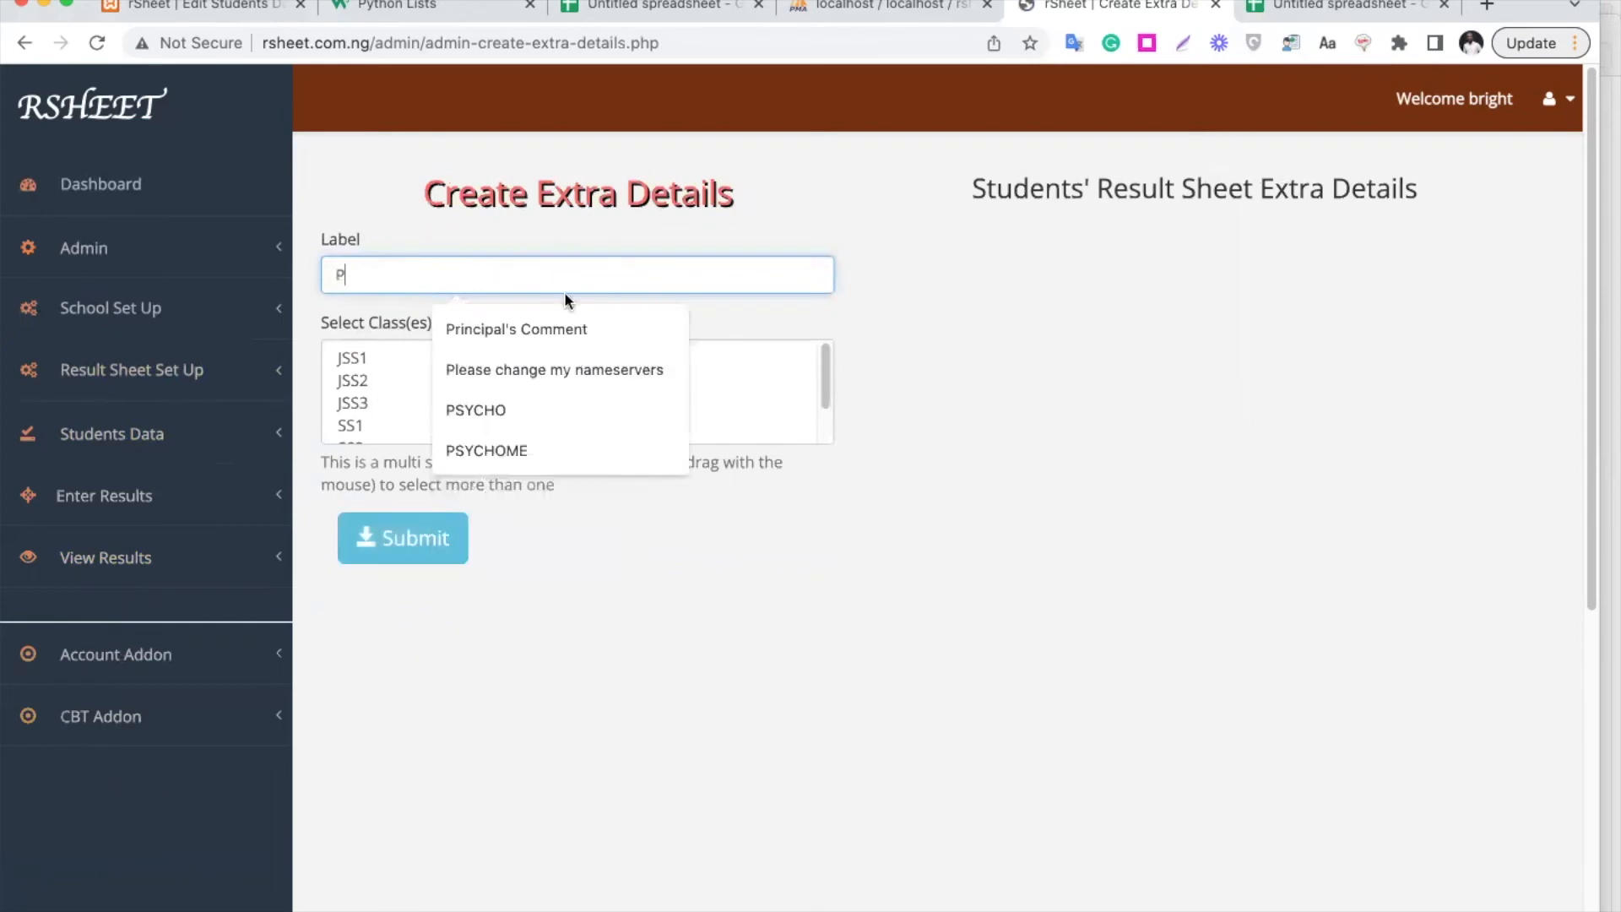
left_click(574, 334)
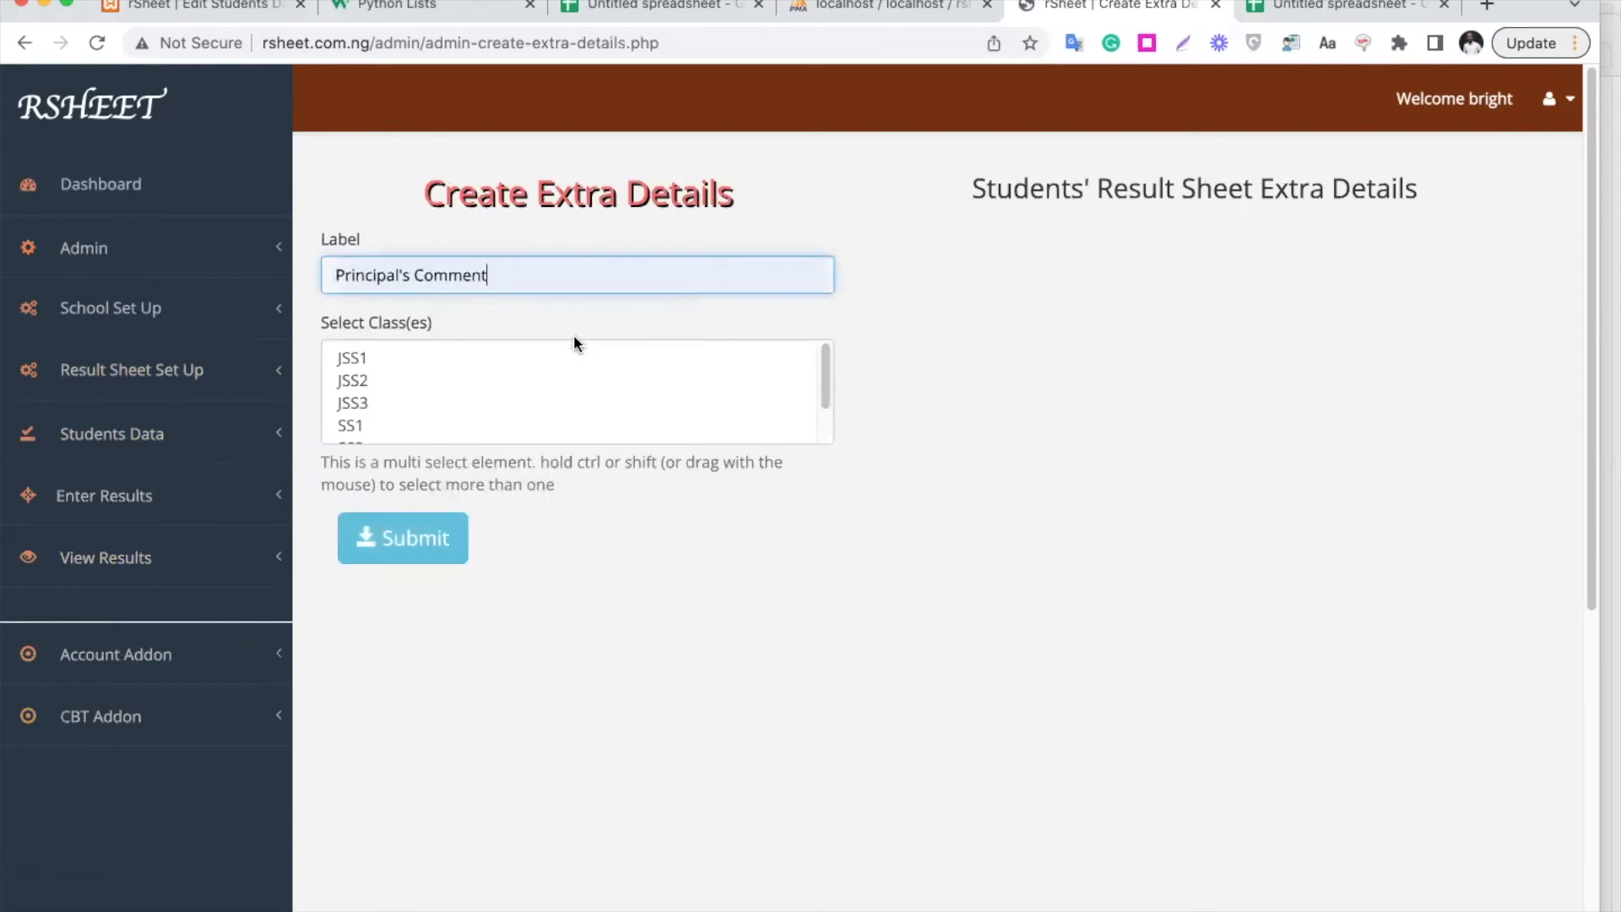
left_click(385, 371)
left_click(398, 351)
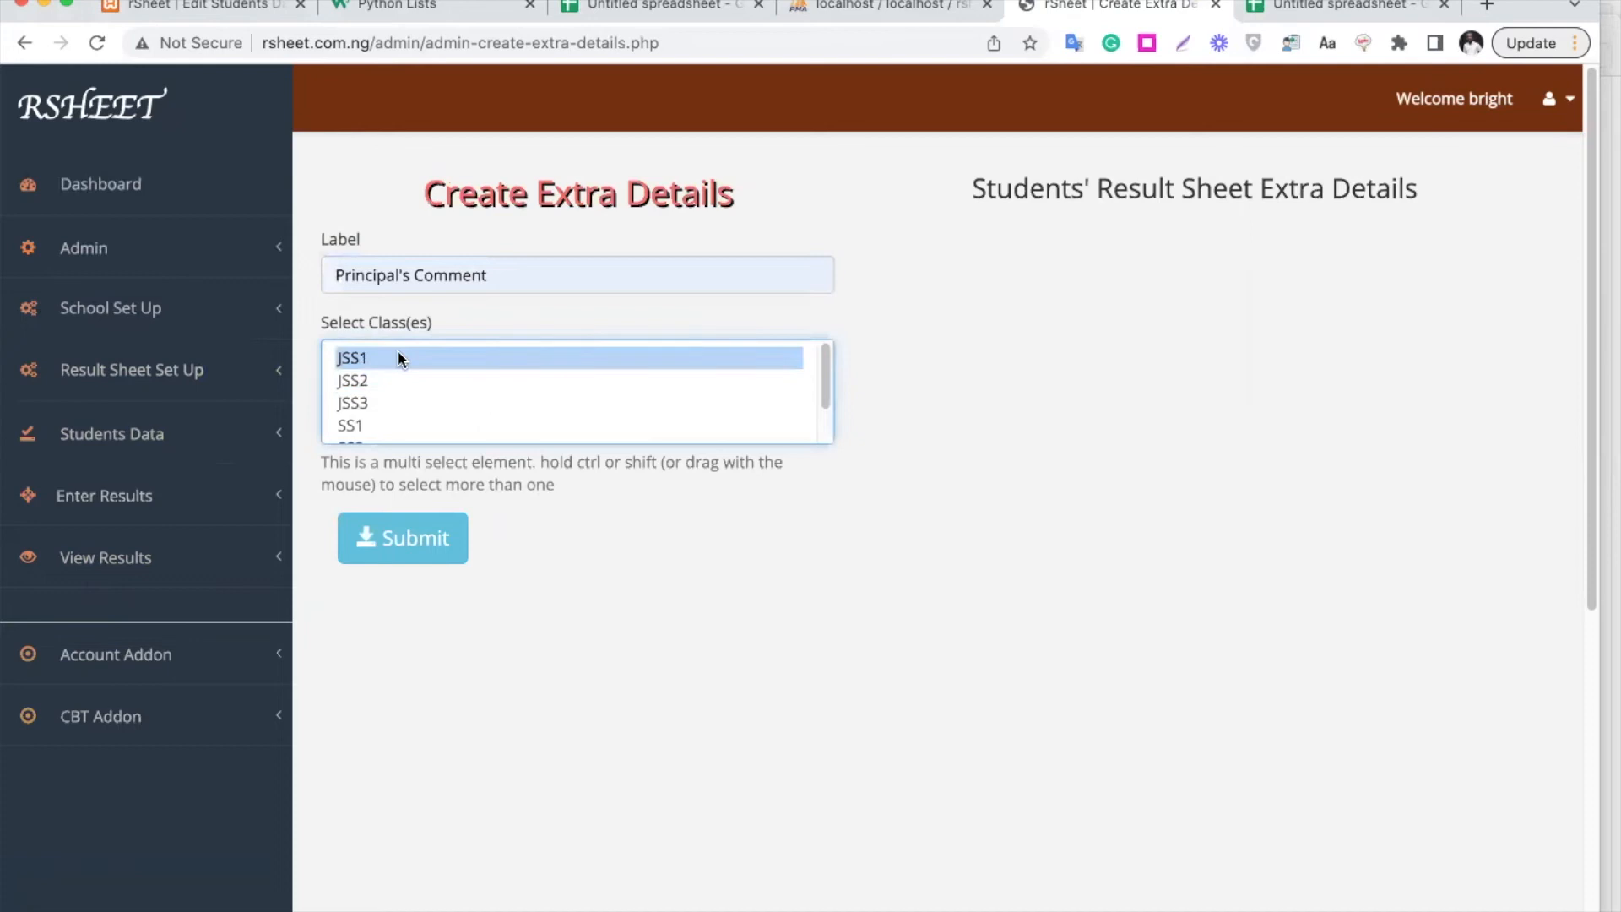
scroll(475, 385, "down", 2)
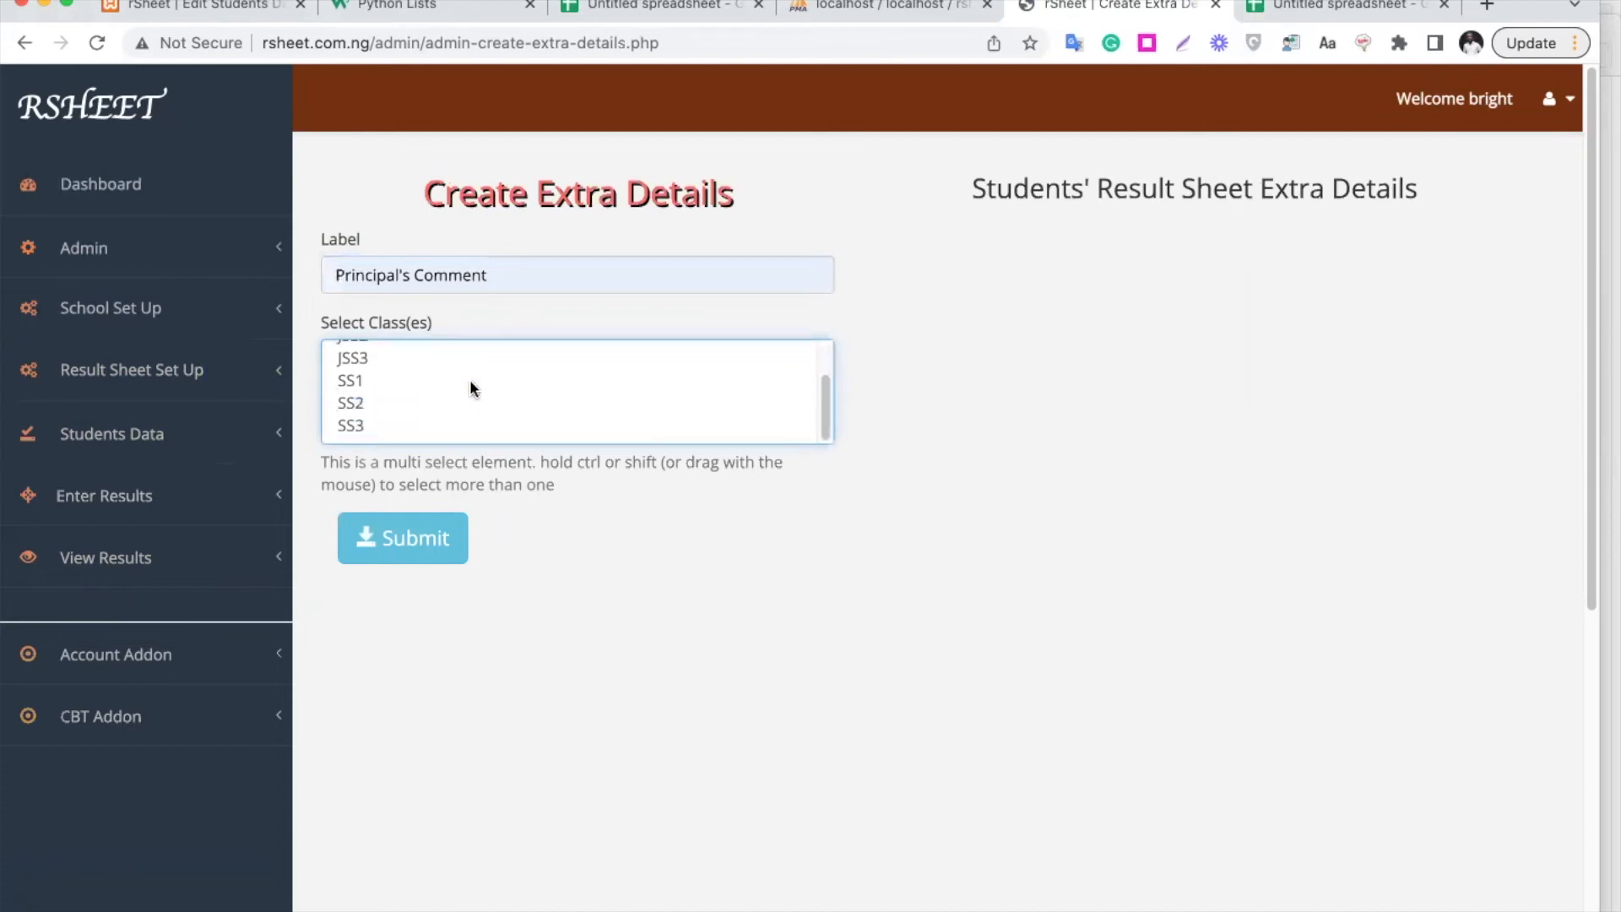
left_click(406, 417, "shift")
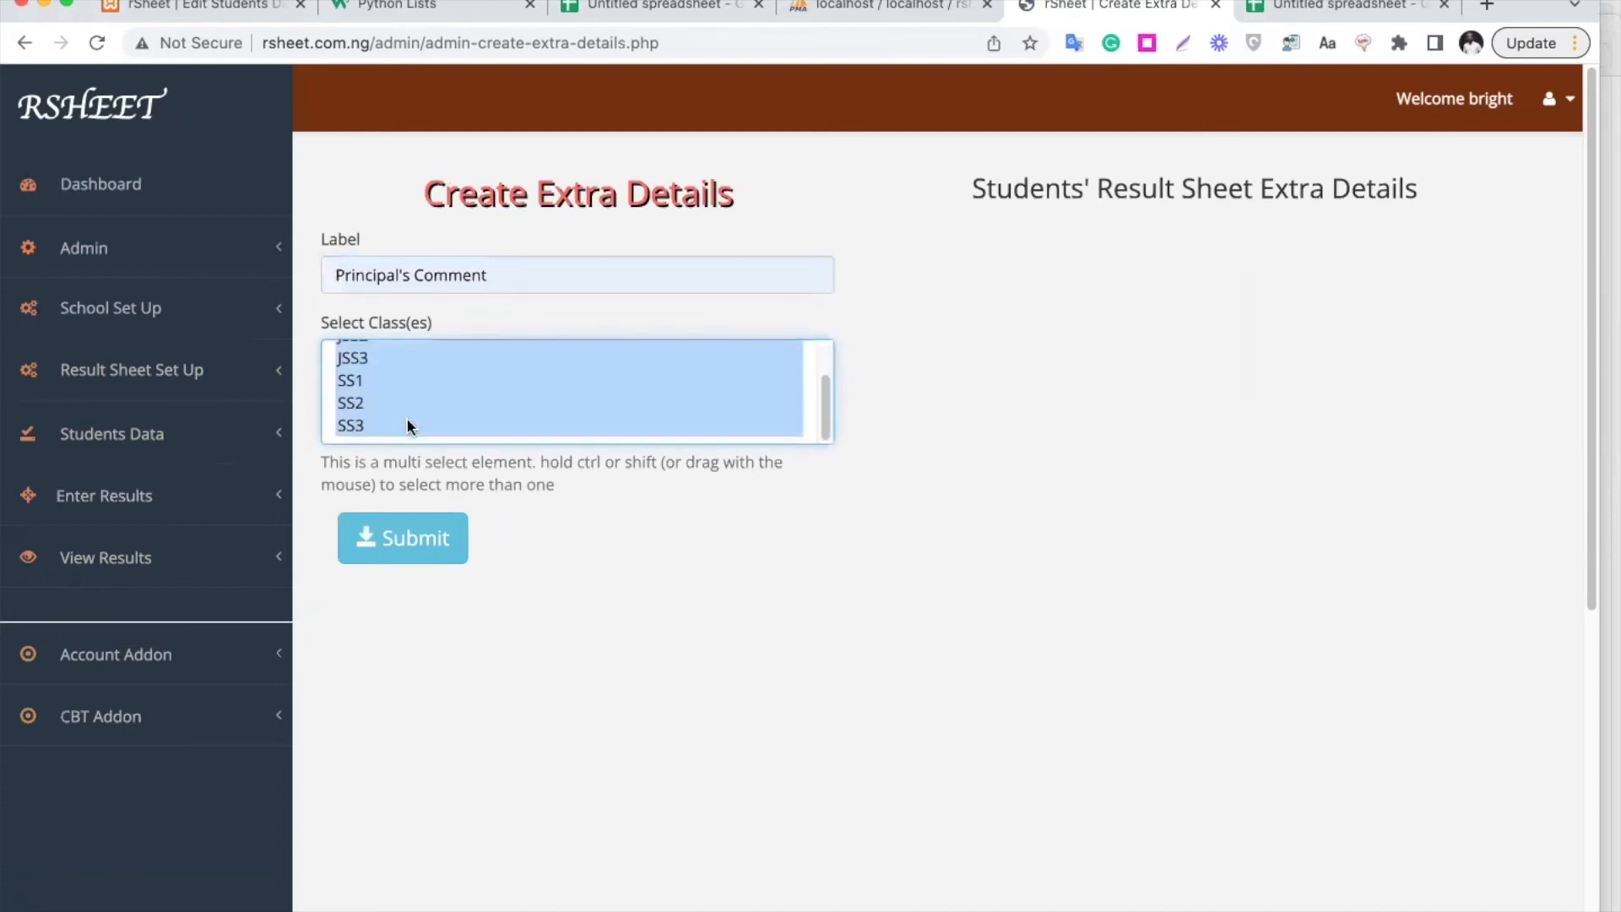
left_click(435, 545)
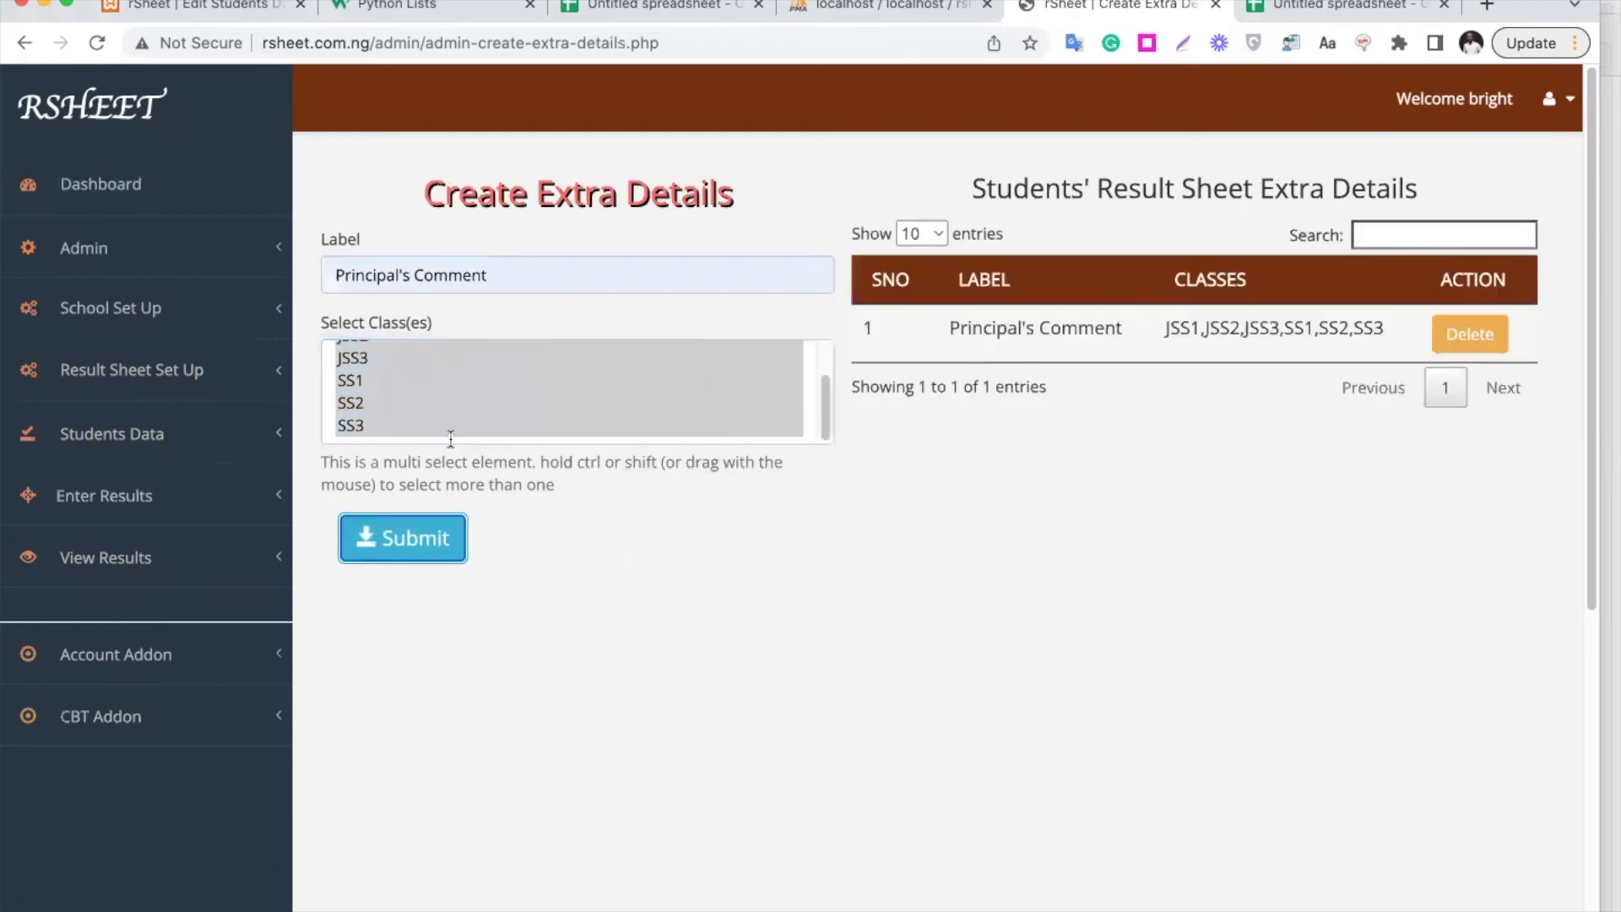
Add the extra detail Next Term Resumes for the same classes
left_click_drag(495, 273, 303, 271)
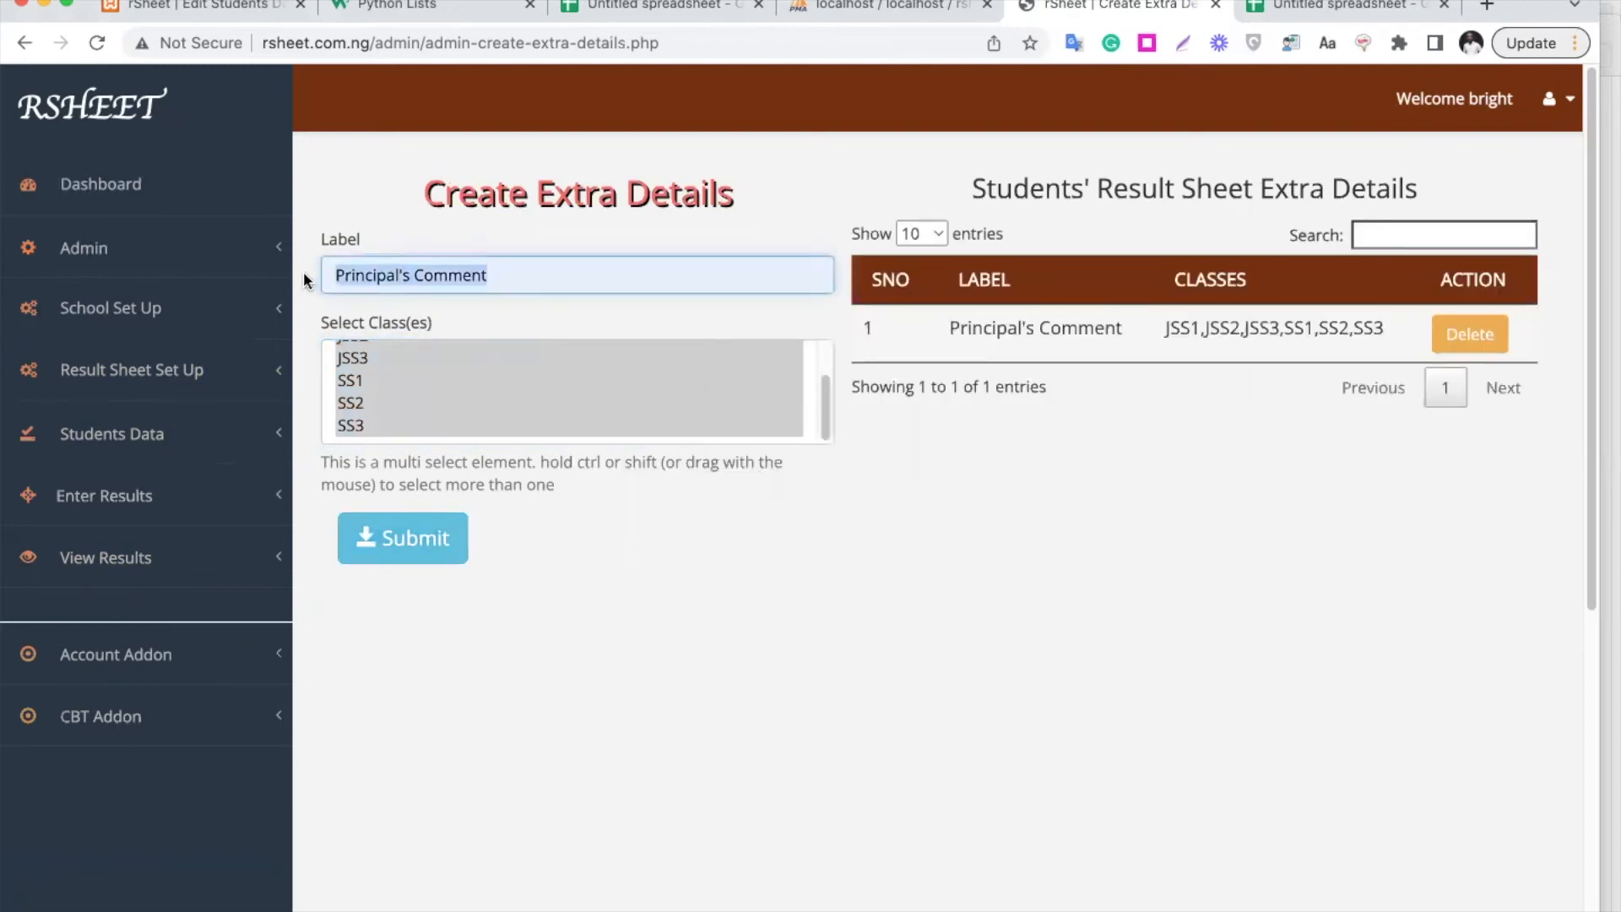
type("Next Term Resumes")
left_click(493, 316)
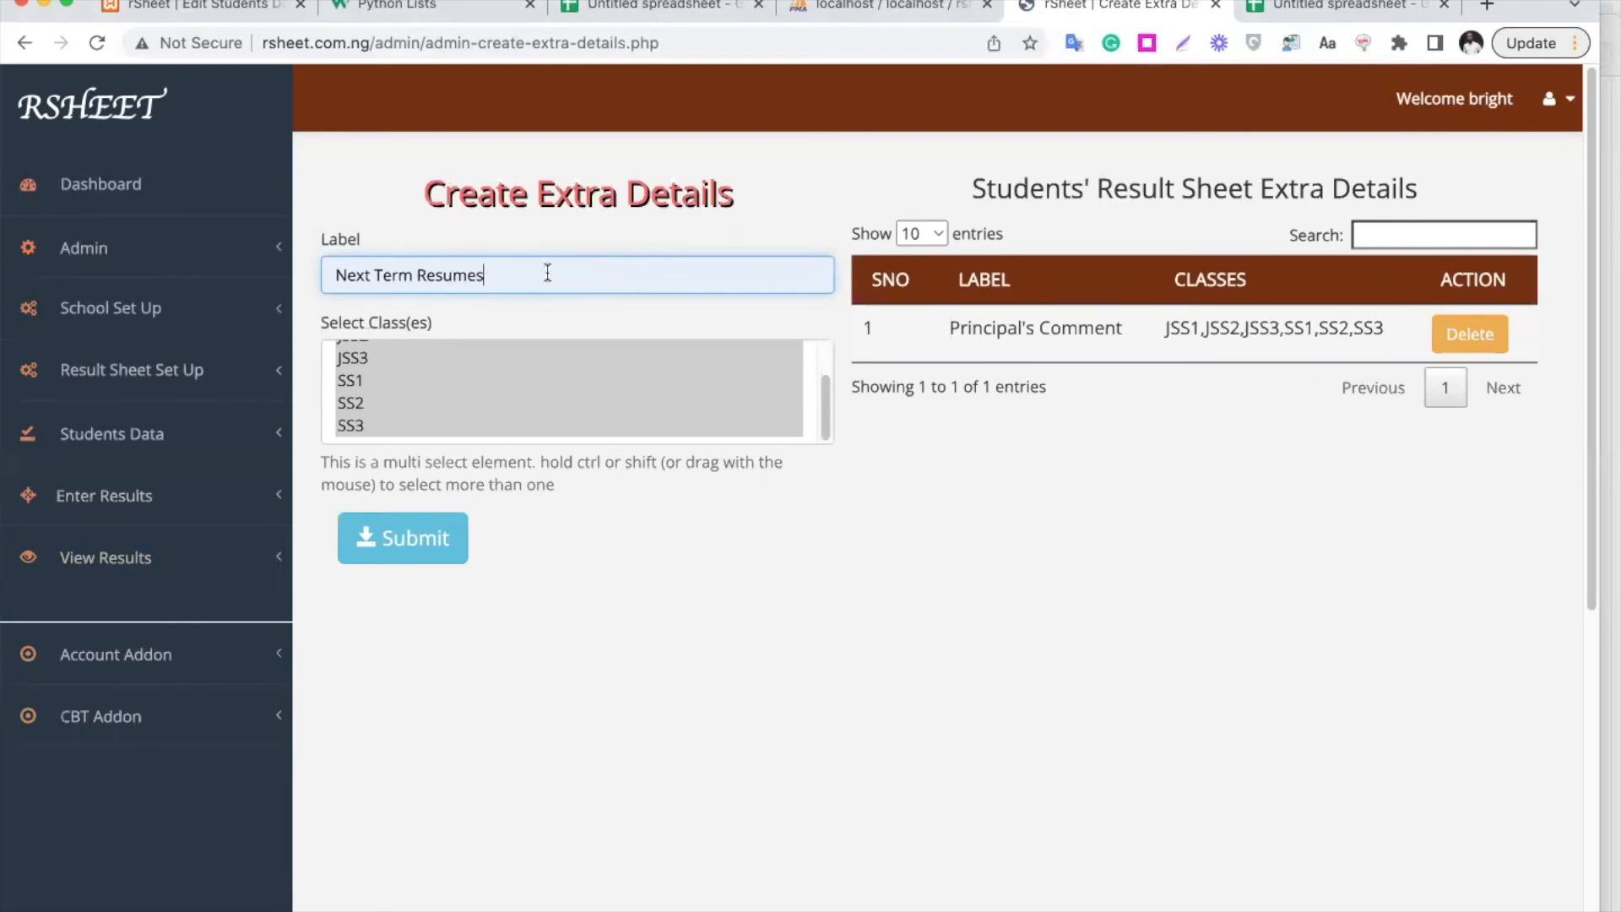
scroll(565, 368, "up", 1)
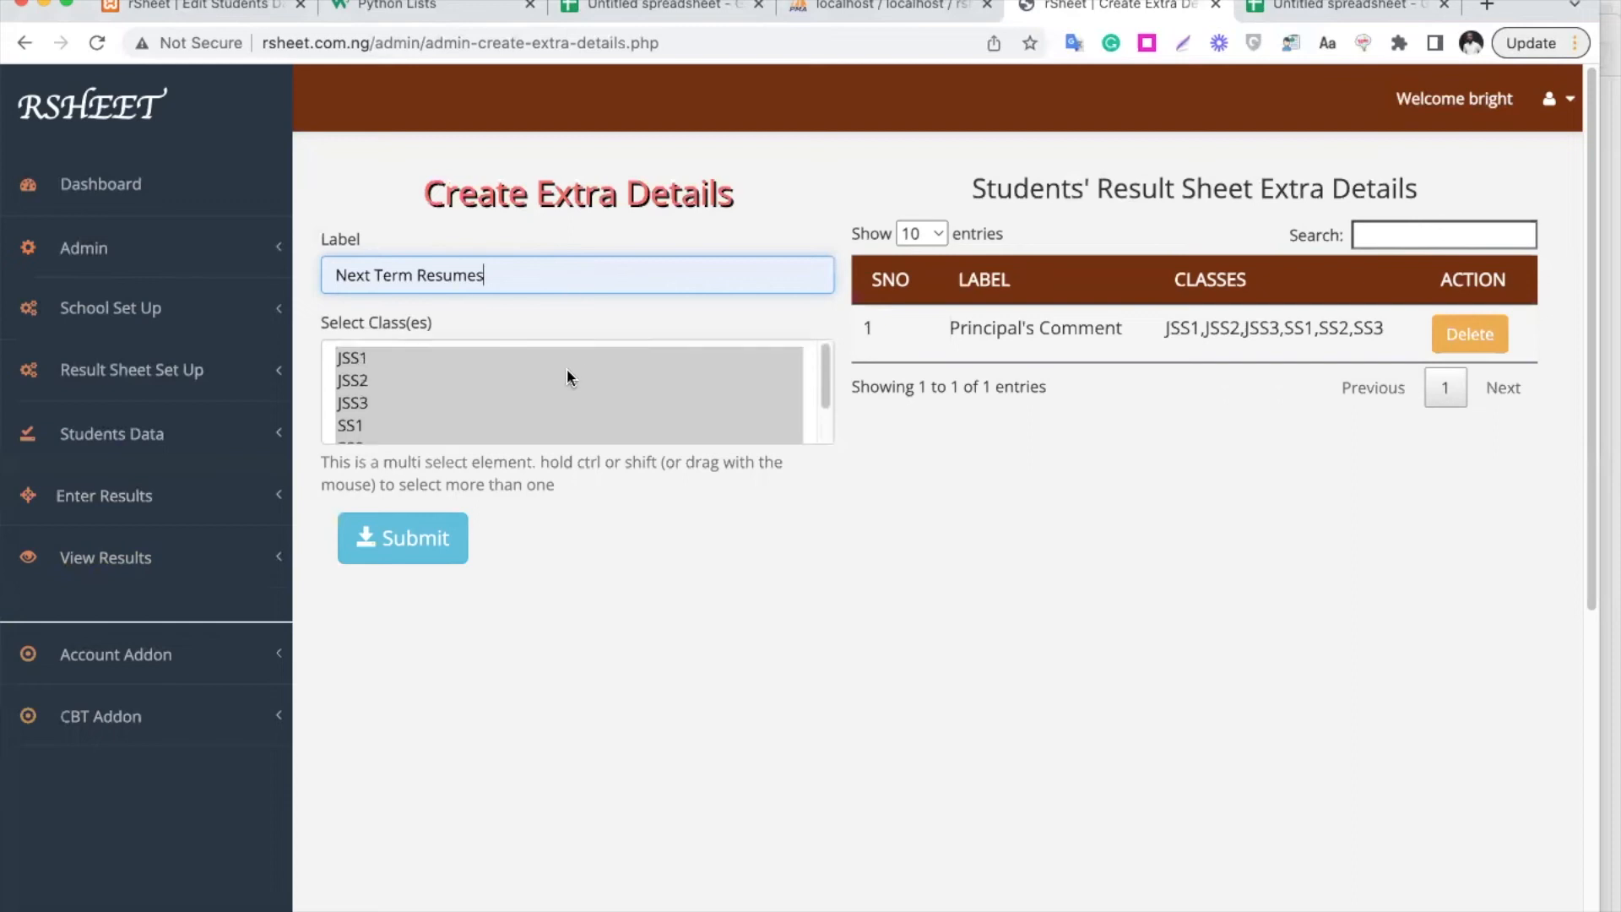
scroll(565, 368, "down", 1)
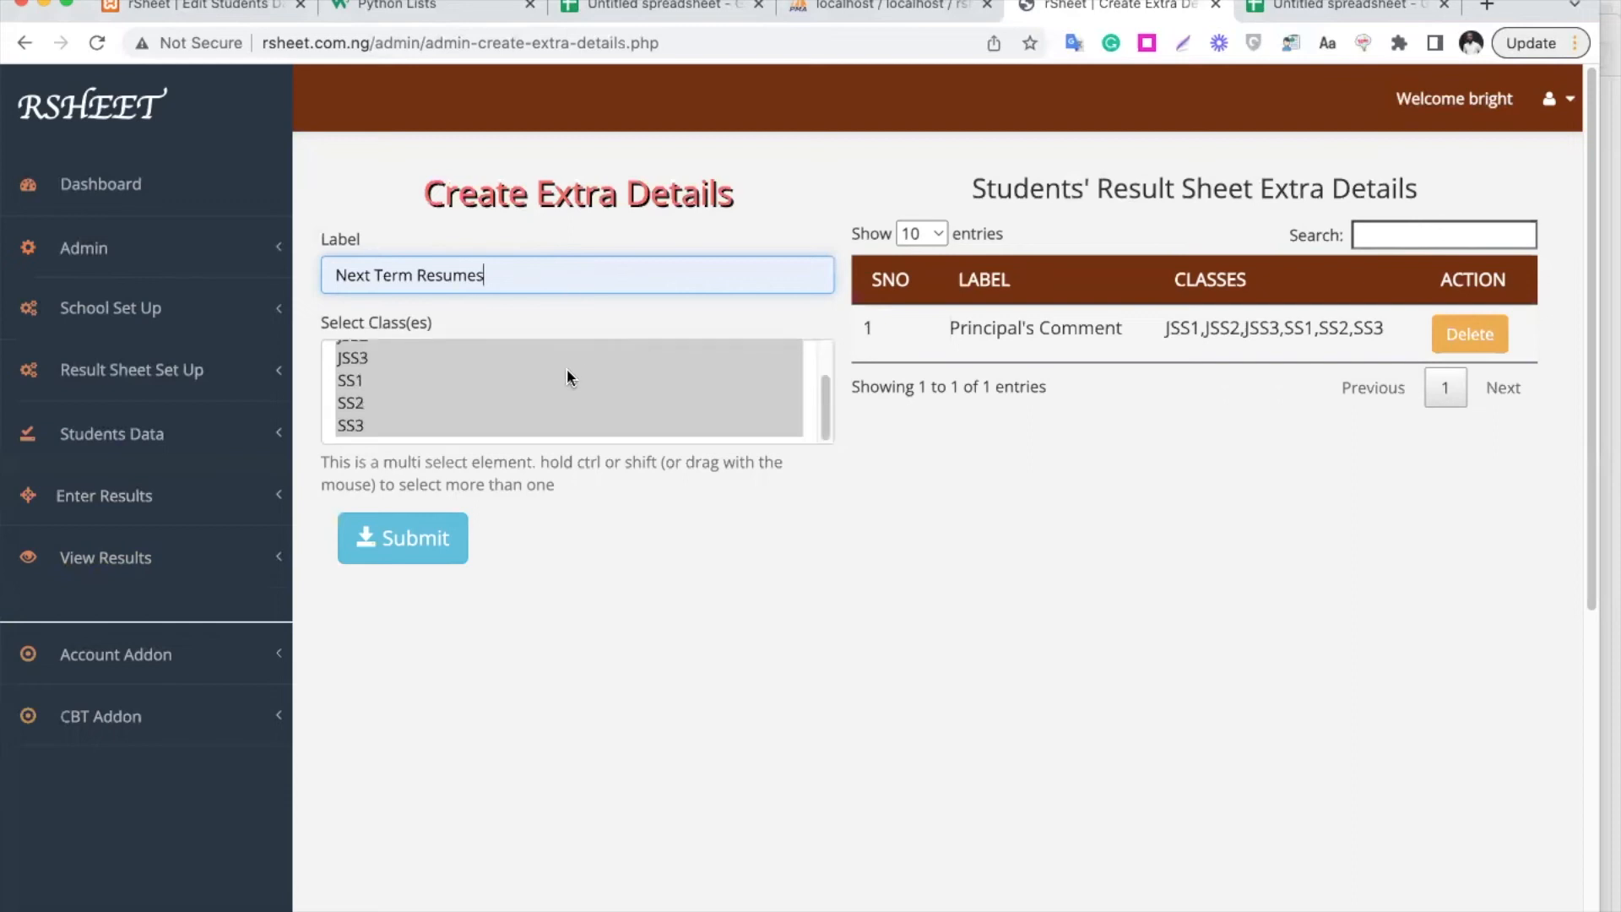
left_click(426, 541)
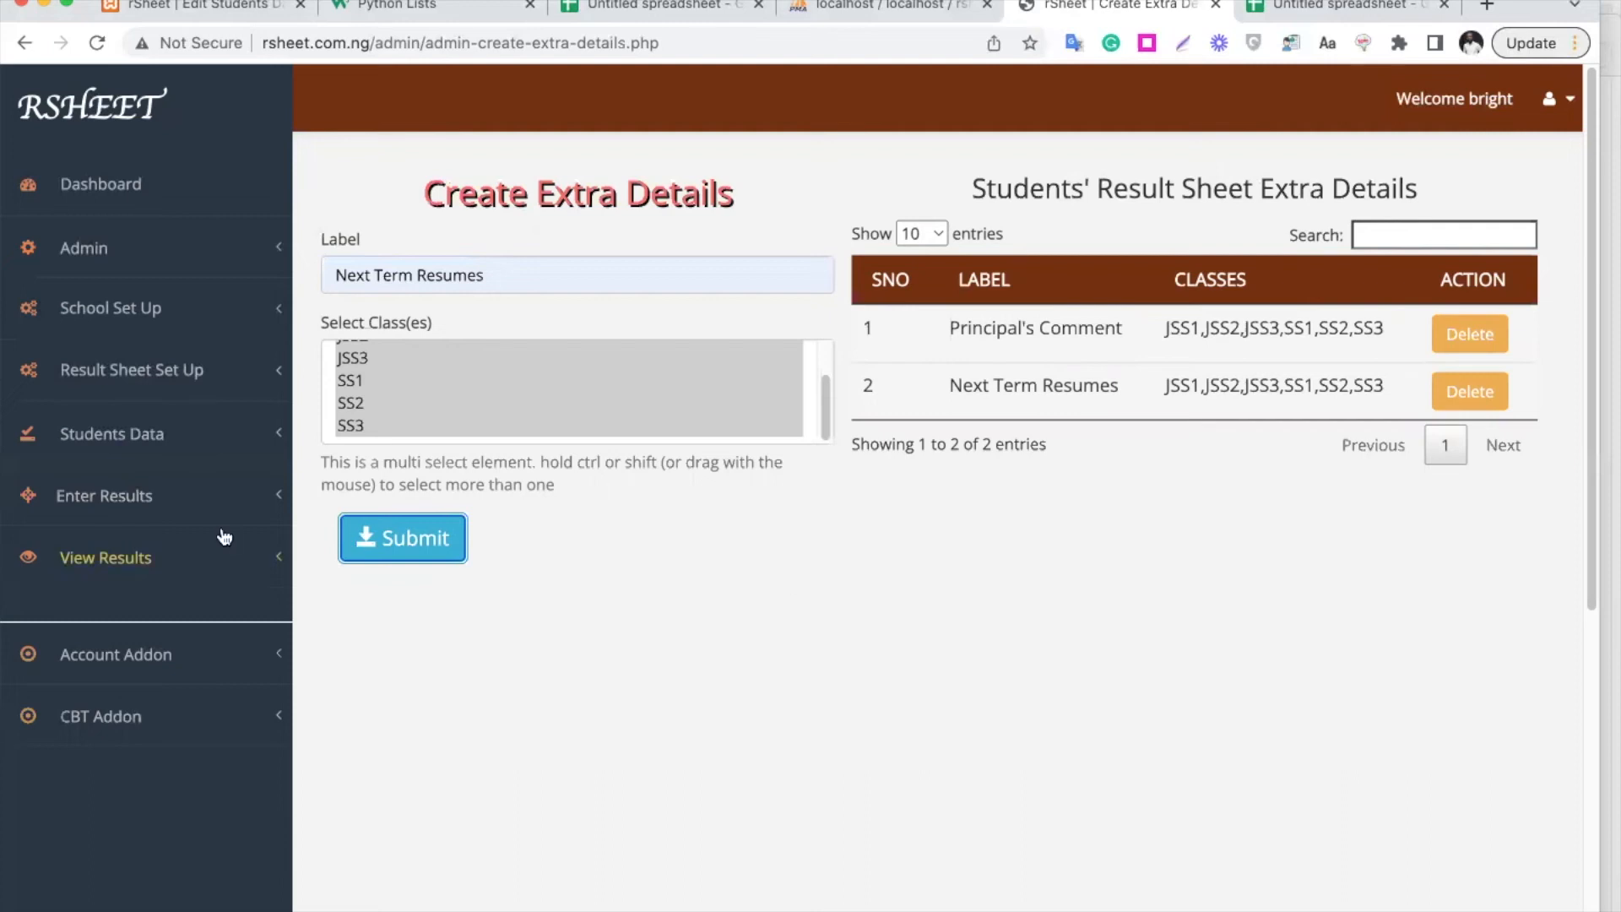
Open the Sessions page and highlight its explanatory note
left_click(200, 385)
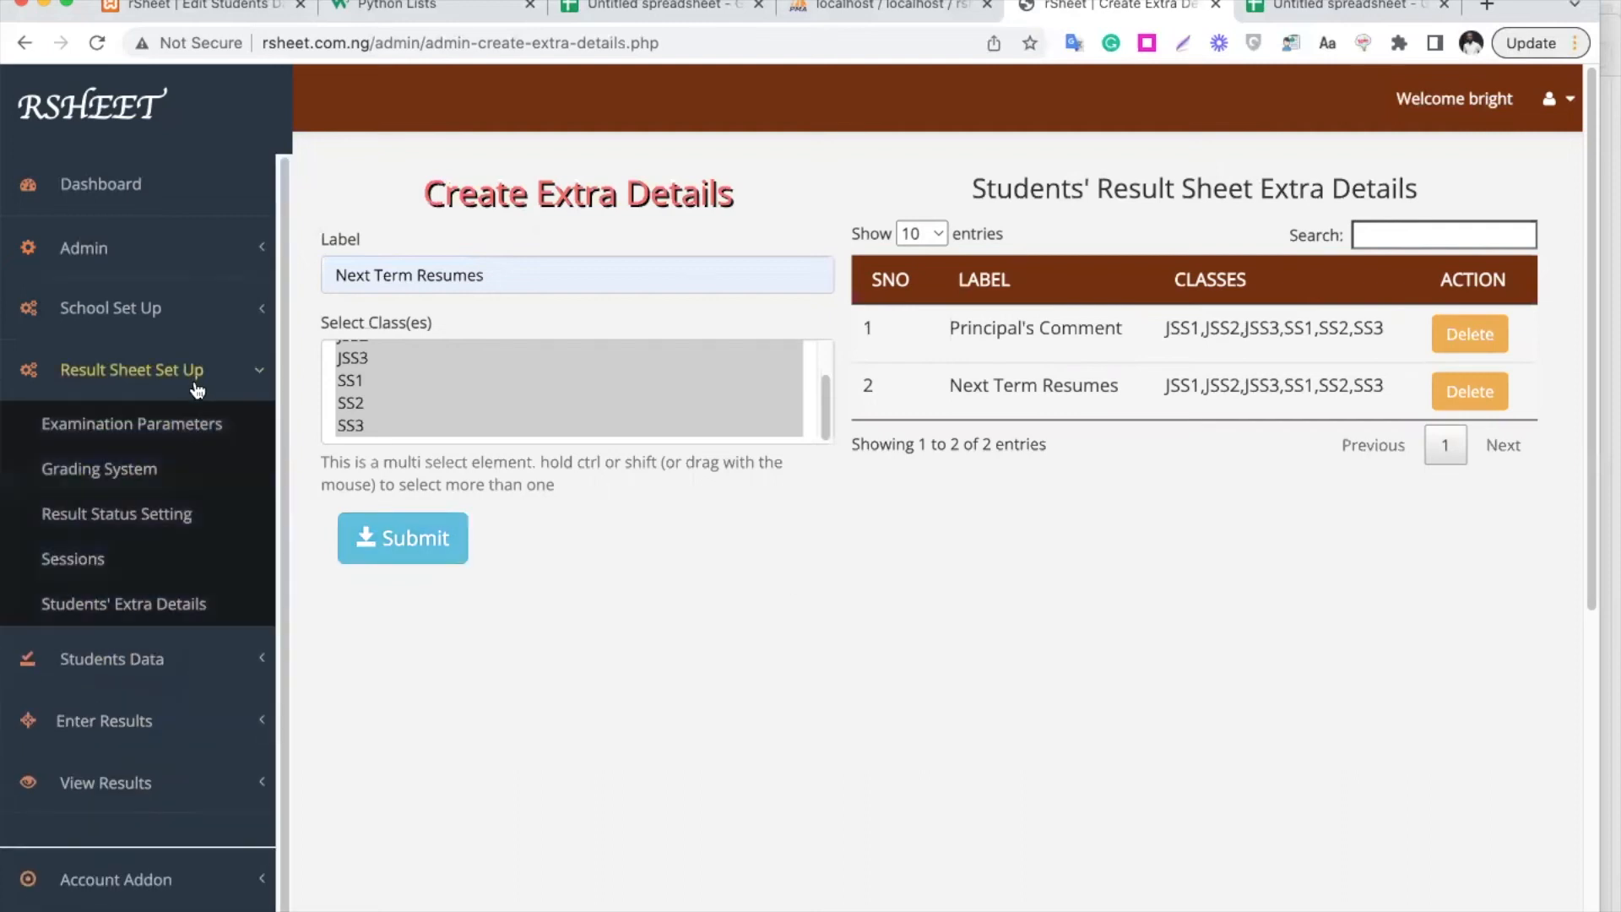
left_click(82, 564)
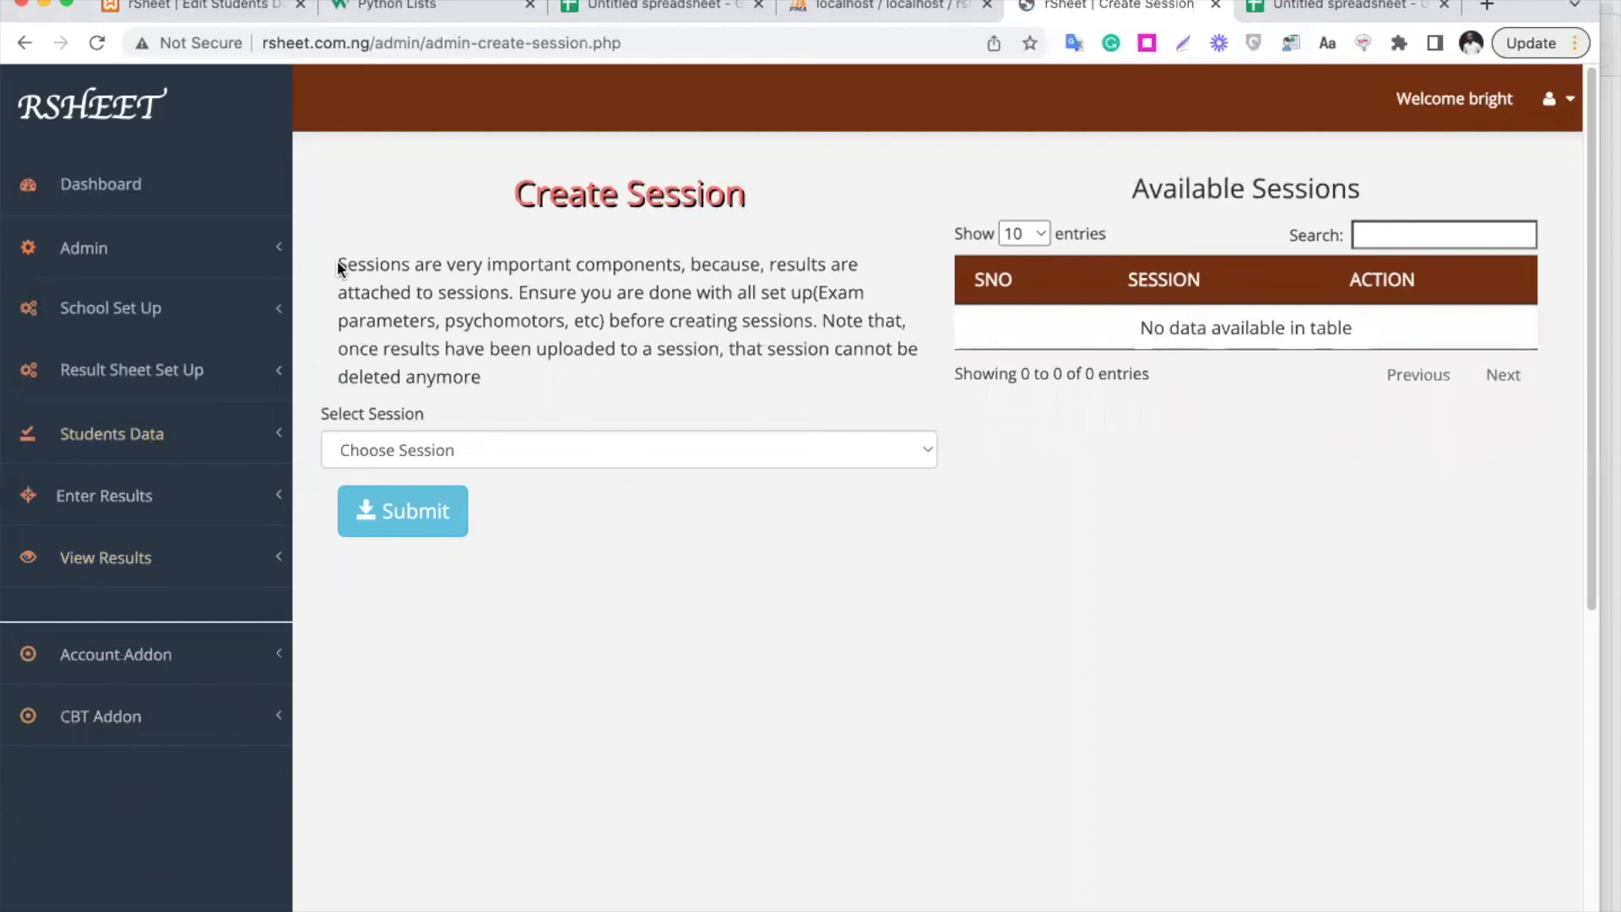
left_click_drag(338, 262, 497, 373)
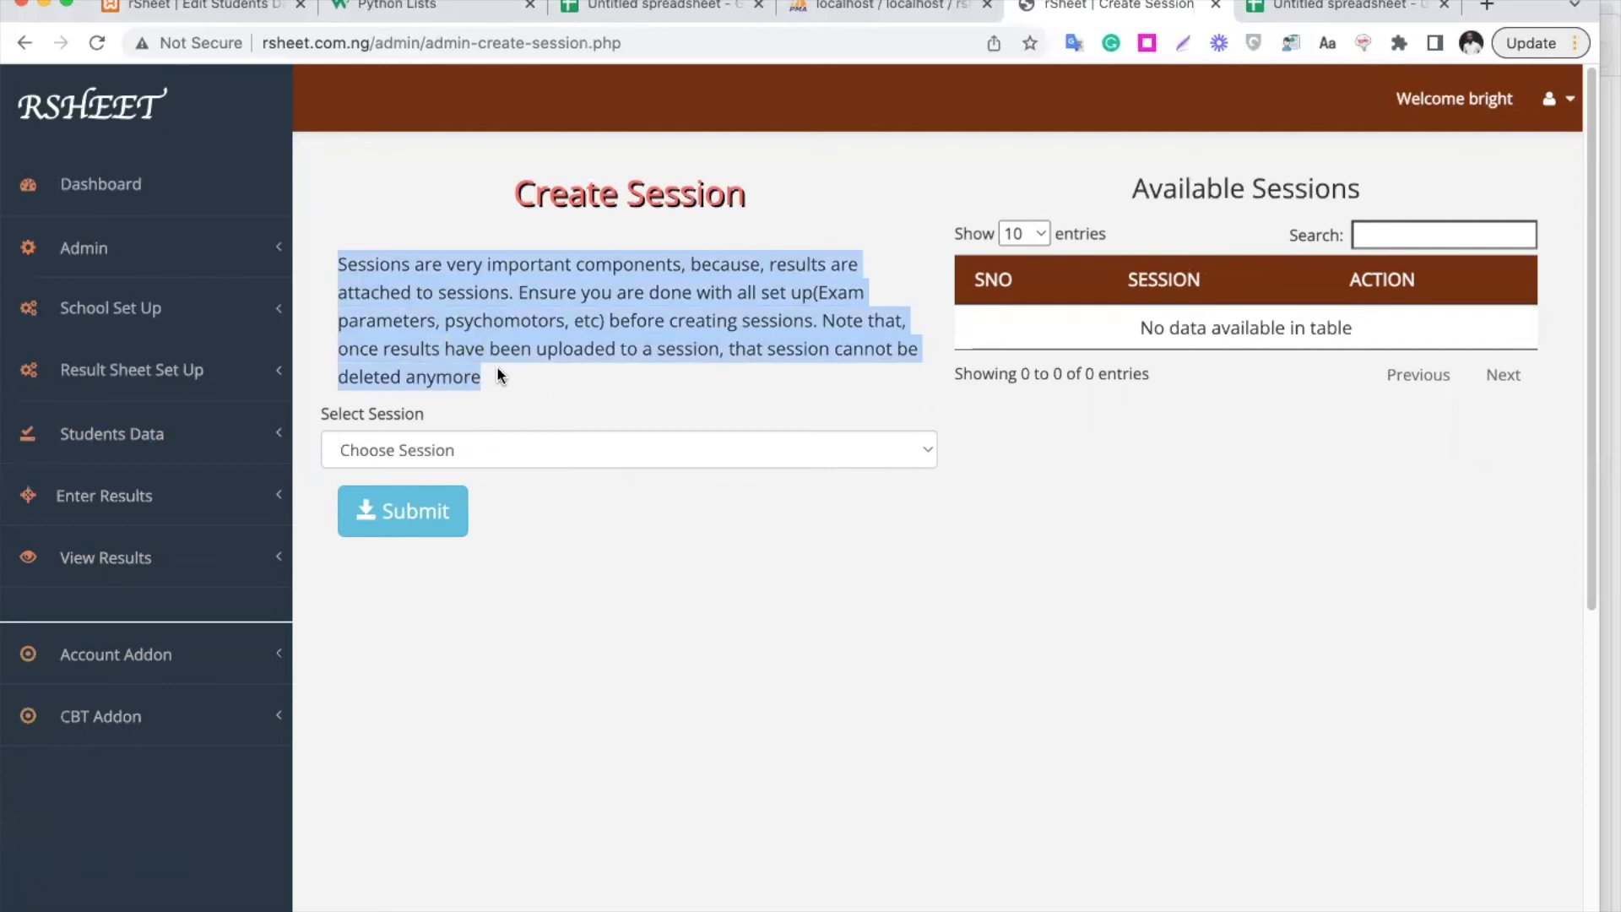
Review the exam parameters TEST1 (10), EXAM (70) and TEST2 (20)
left_click(156, 388)
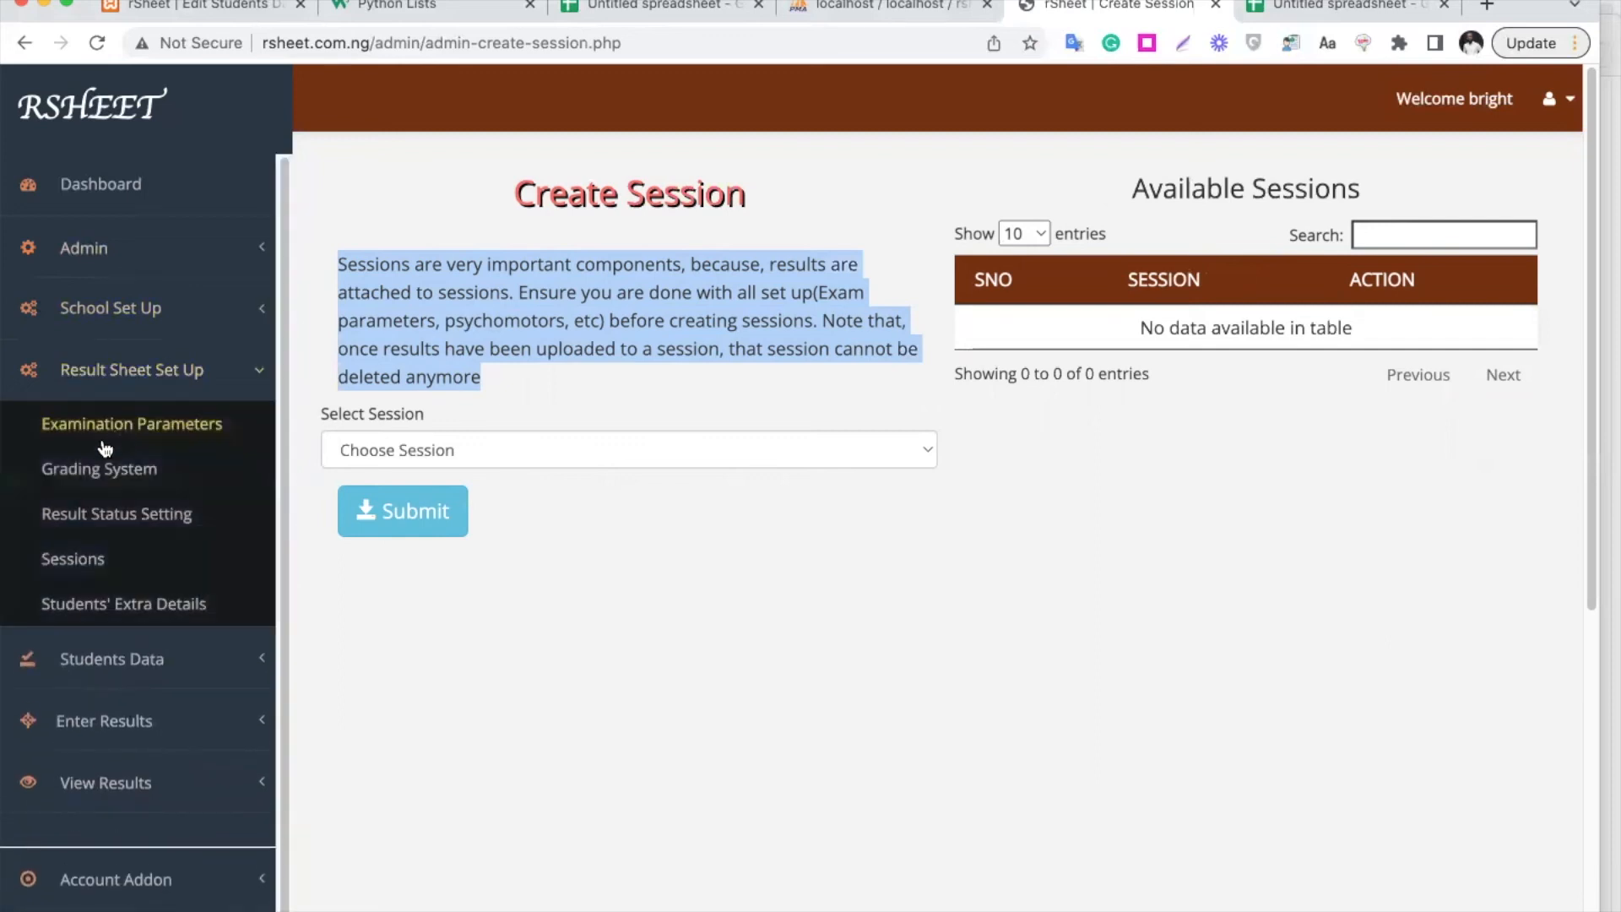
left_click(152, 430)
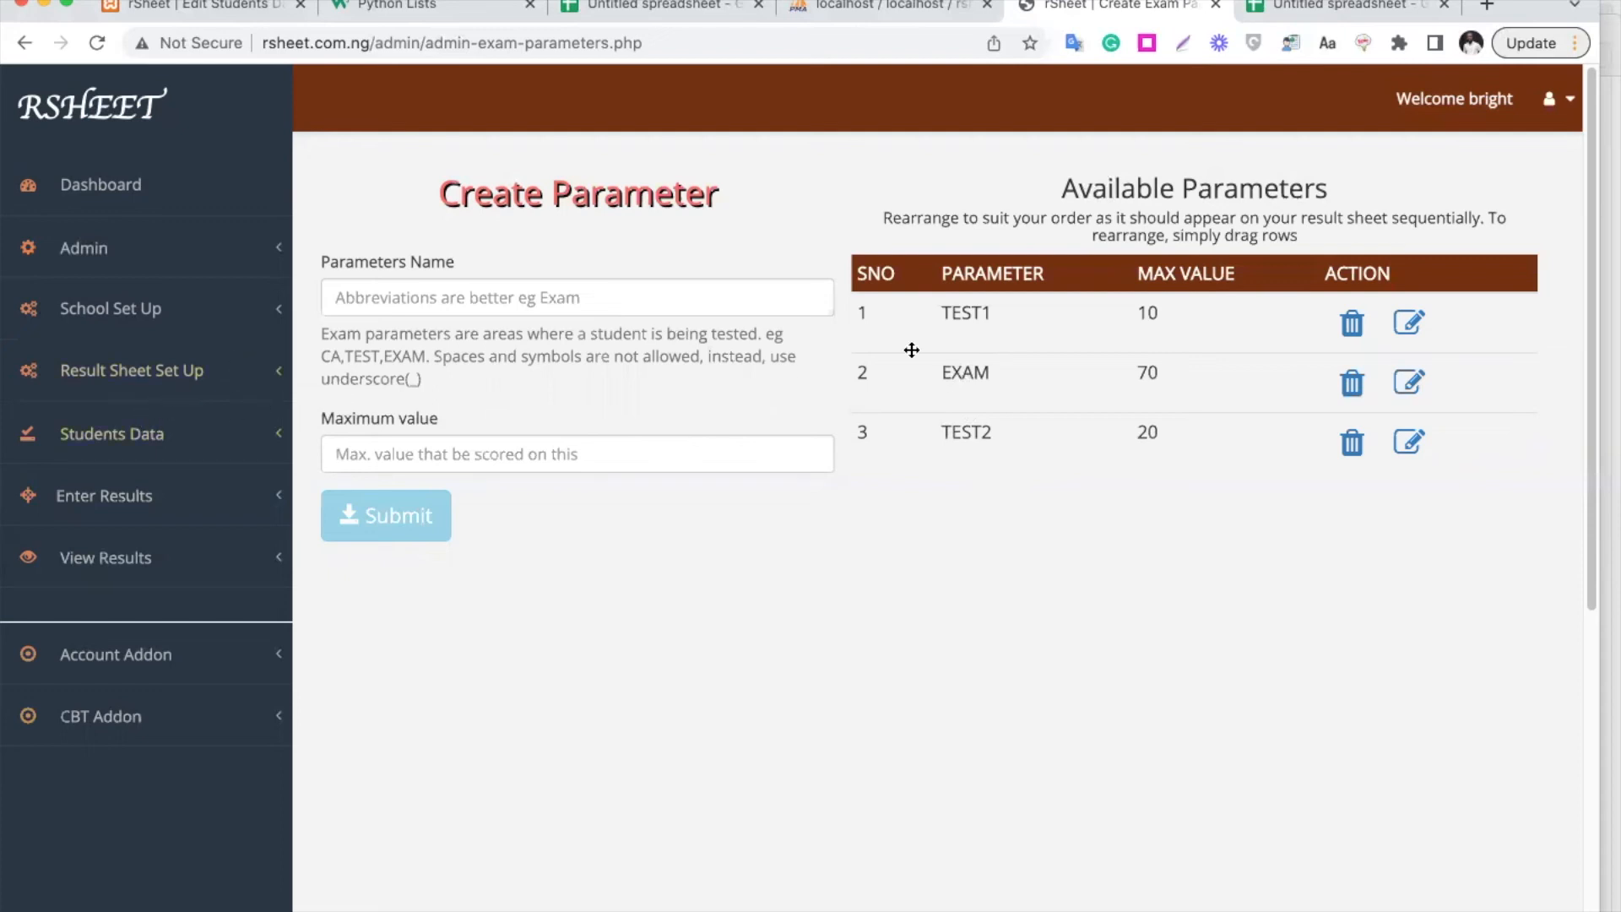
left_click(167, 443)
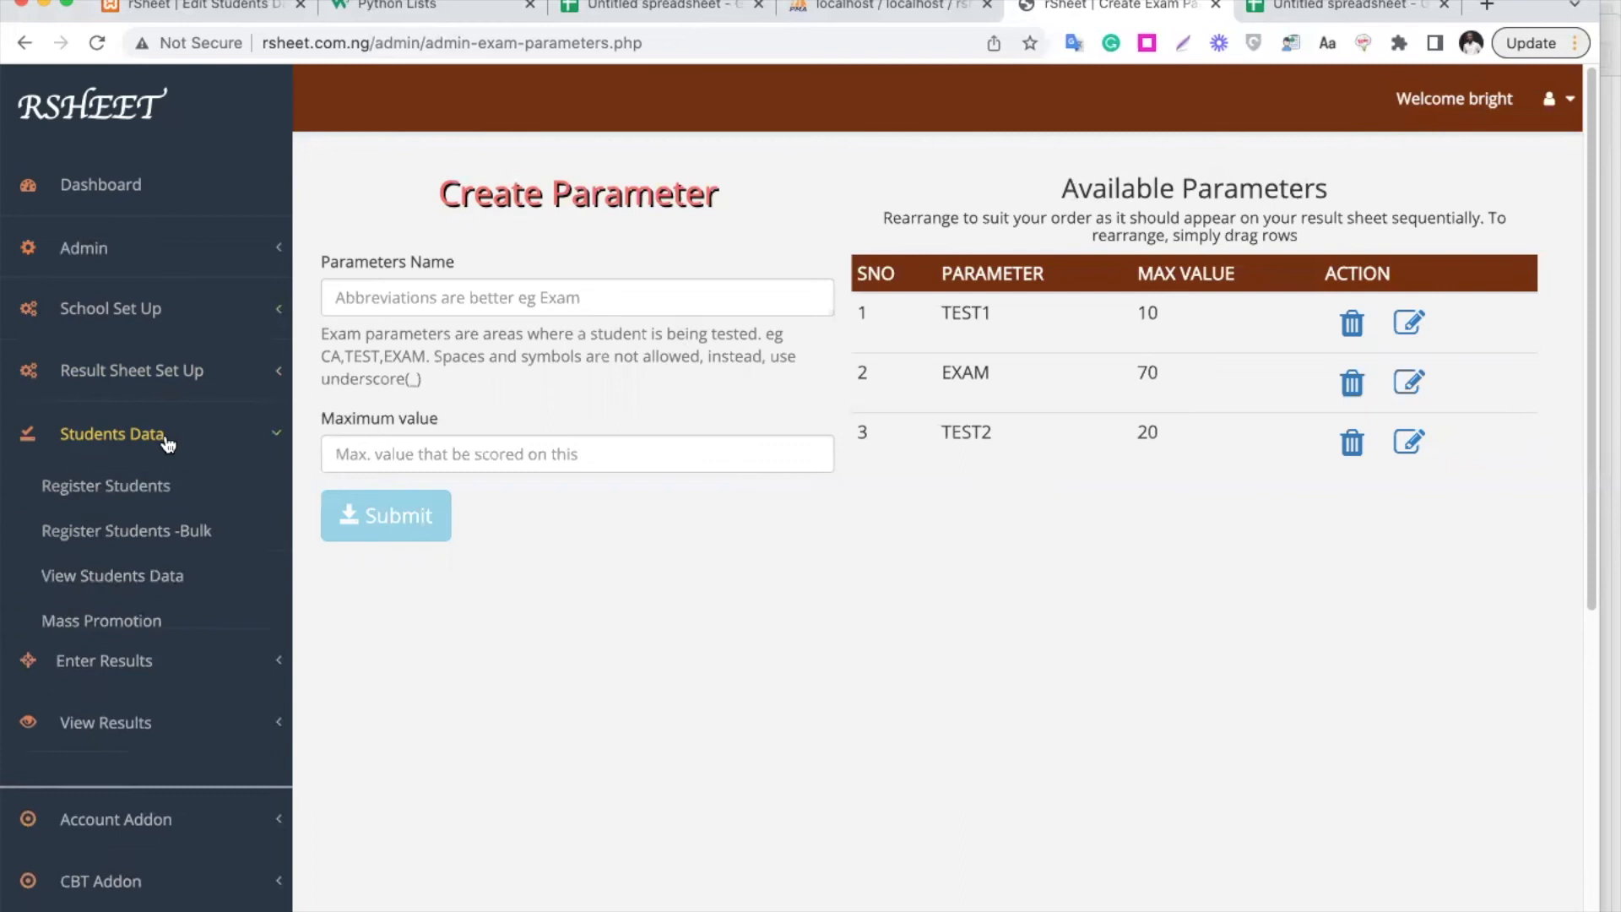
Select session 2021_2022 on Create Session and submit it, then cancel
left_click(200, 384)
left_click(87, 568)
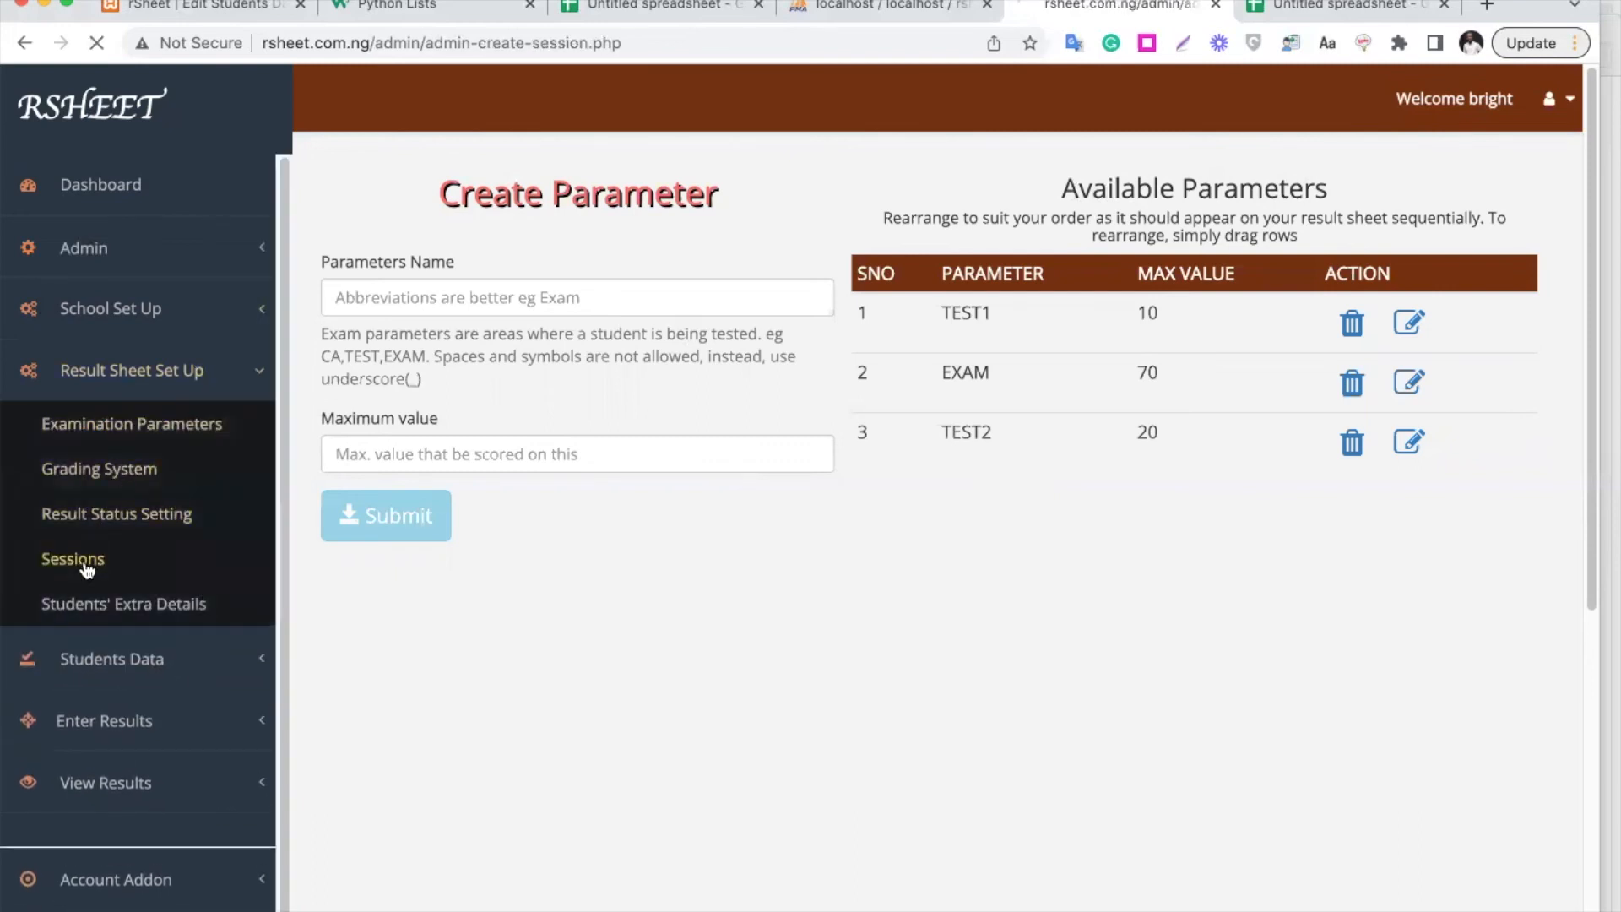
left_click(498, 452)
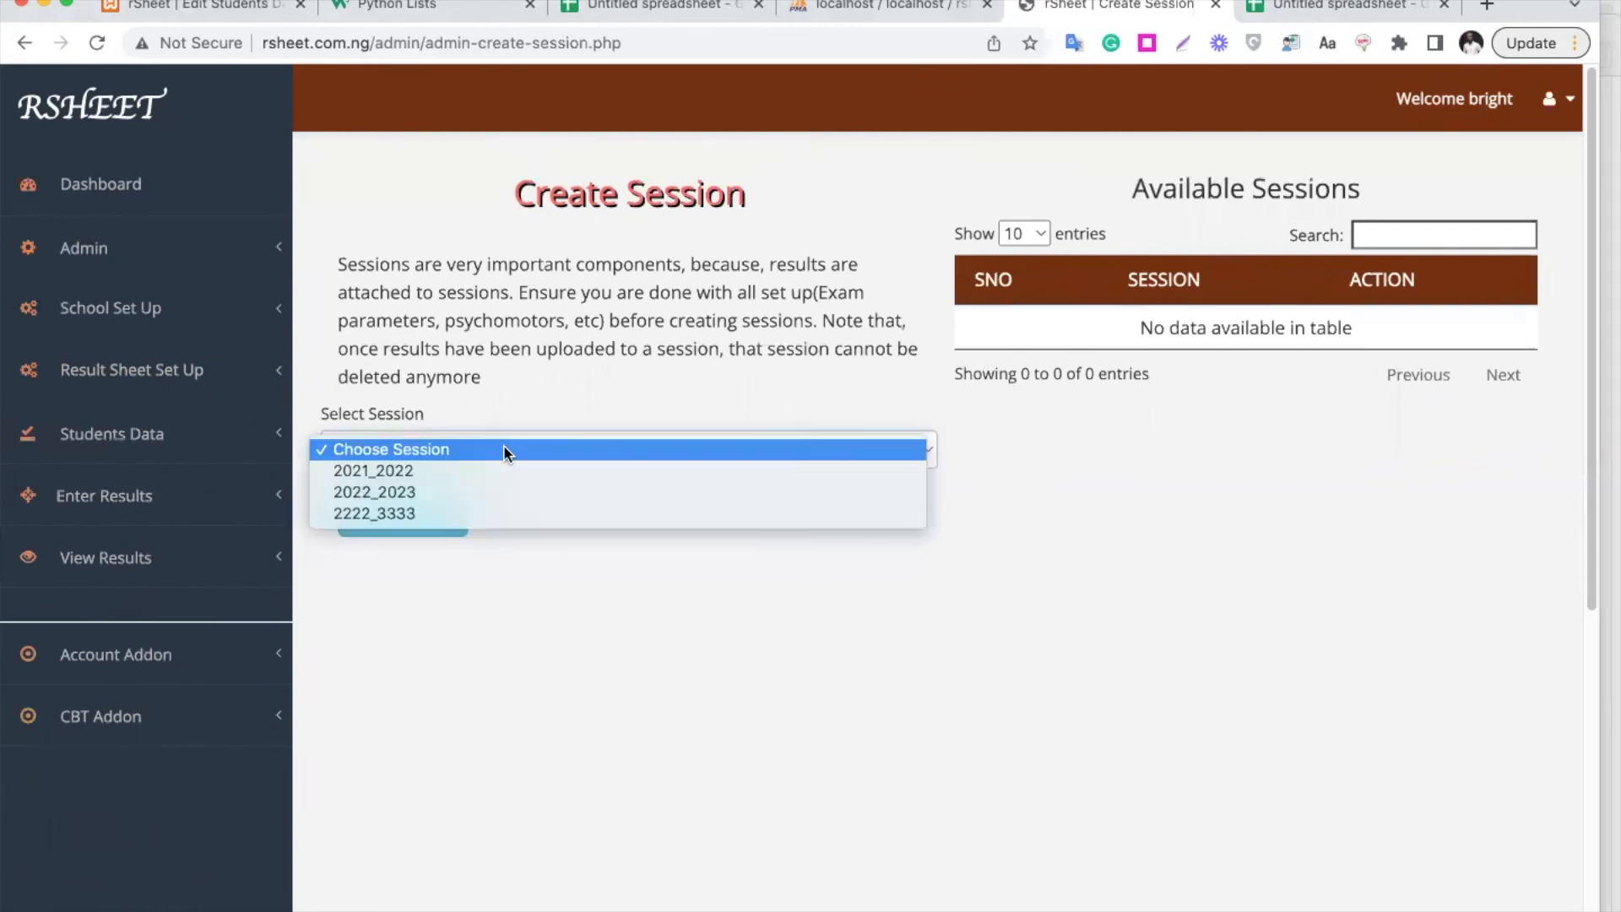
left_click(473, 478)
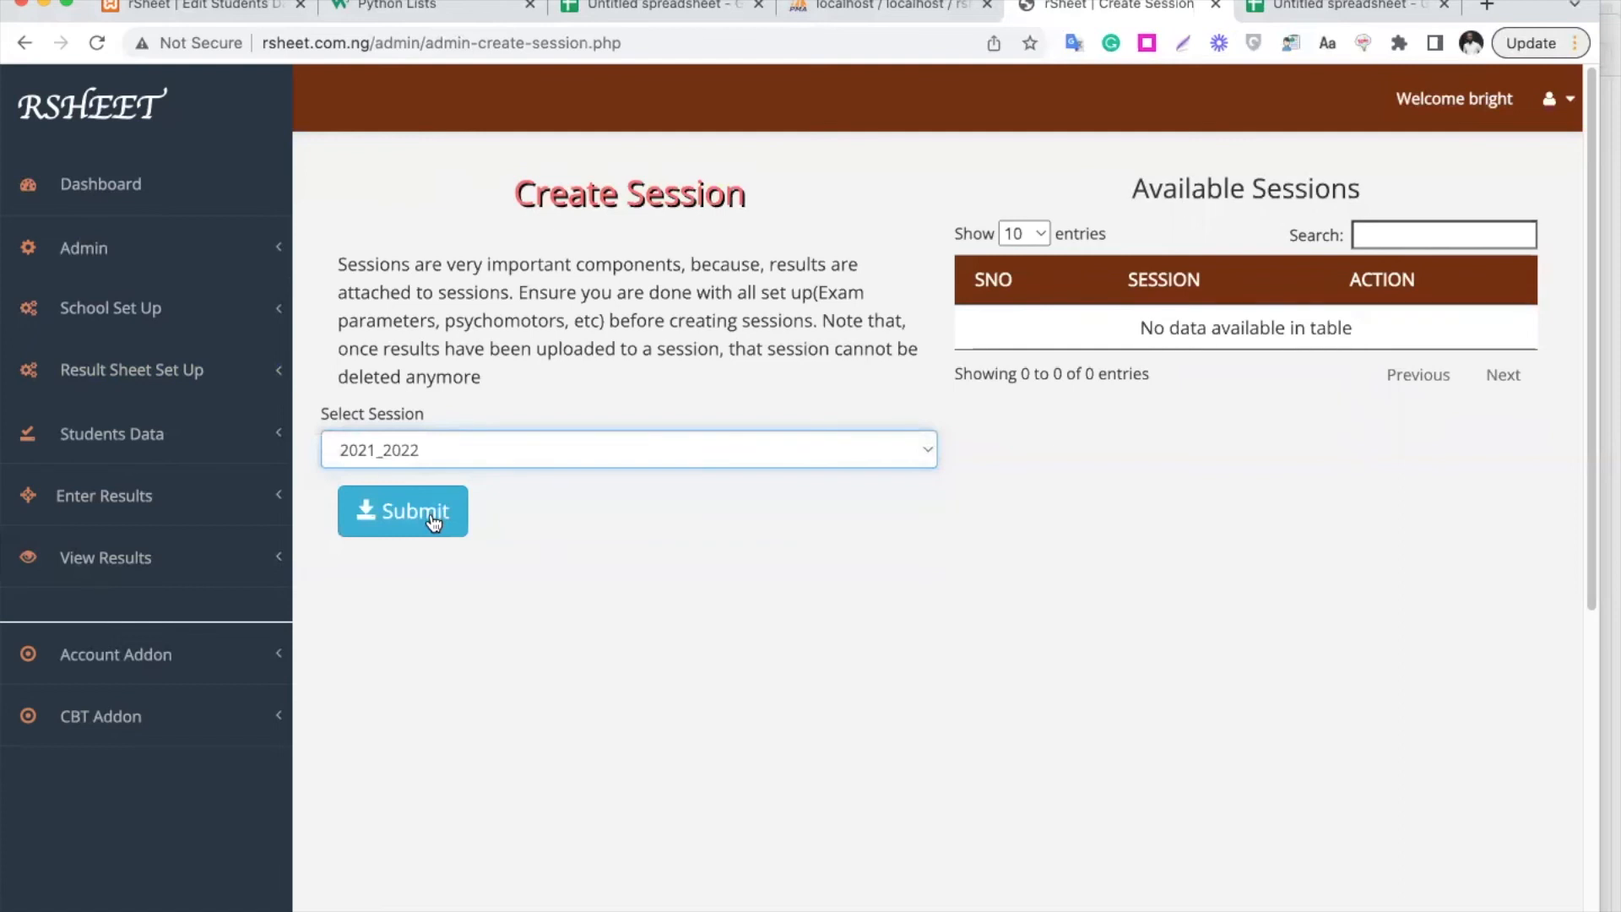
left_click(432, 517)
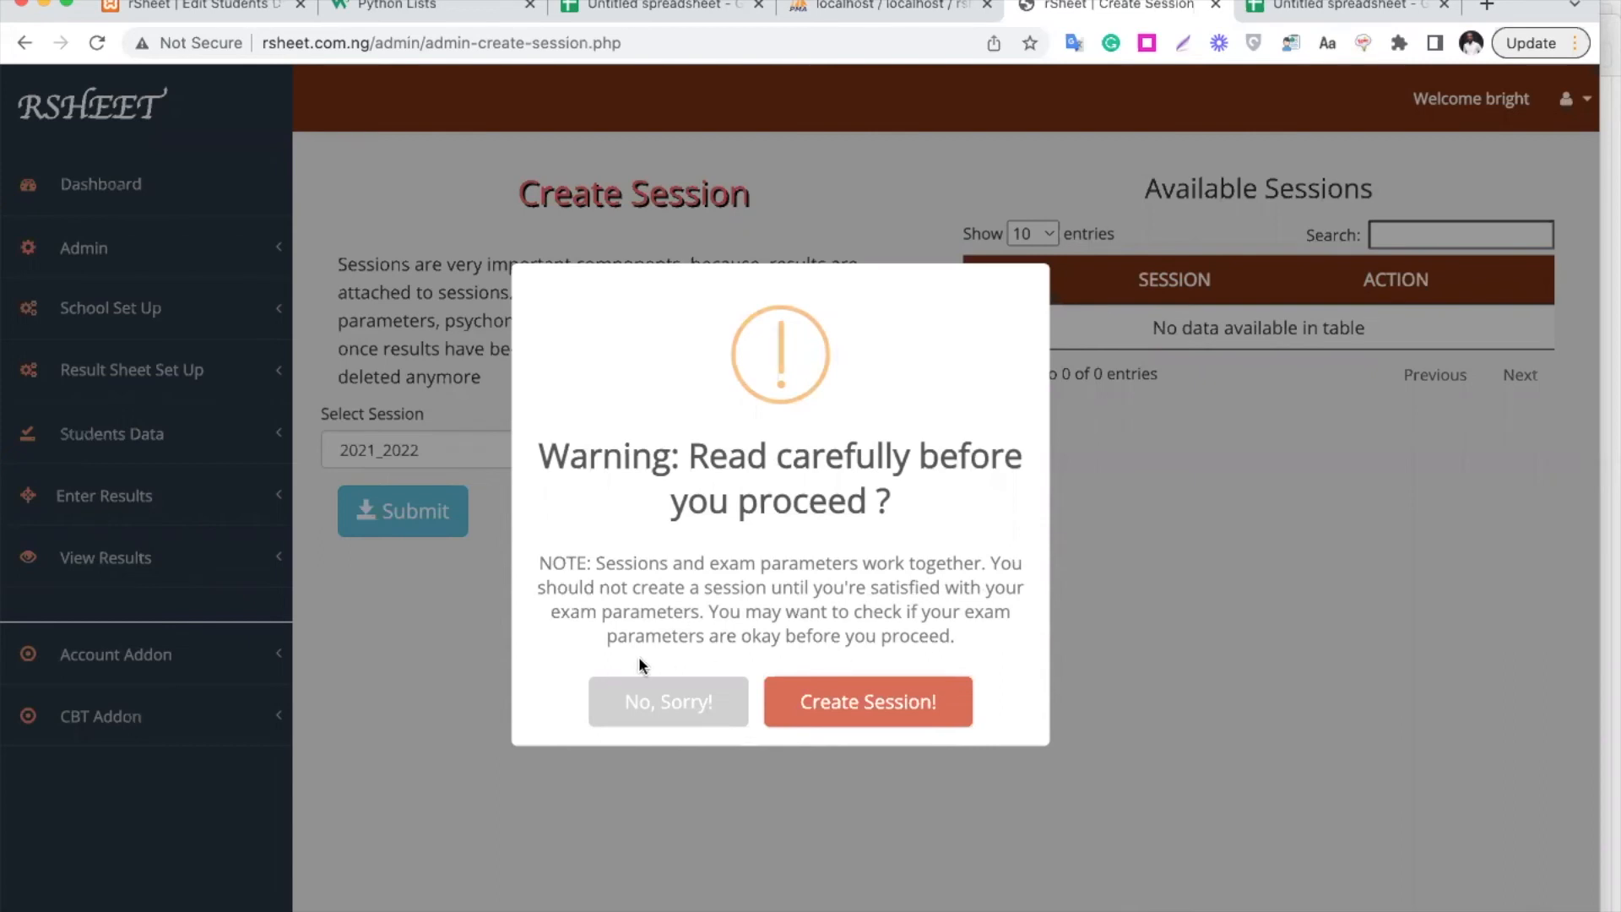
left_click(687, 700)
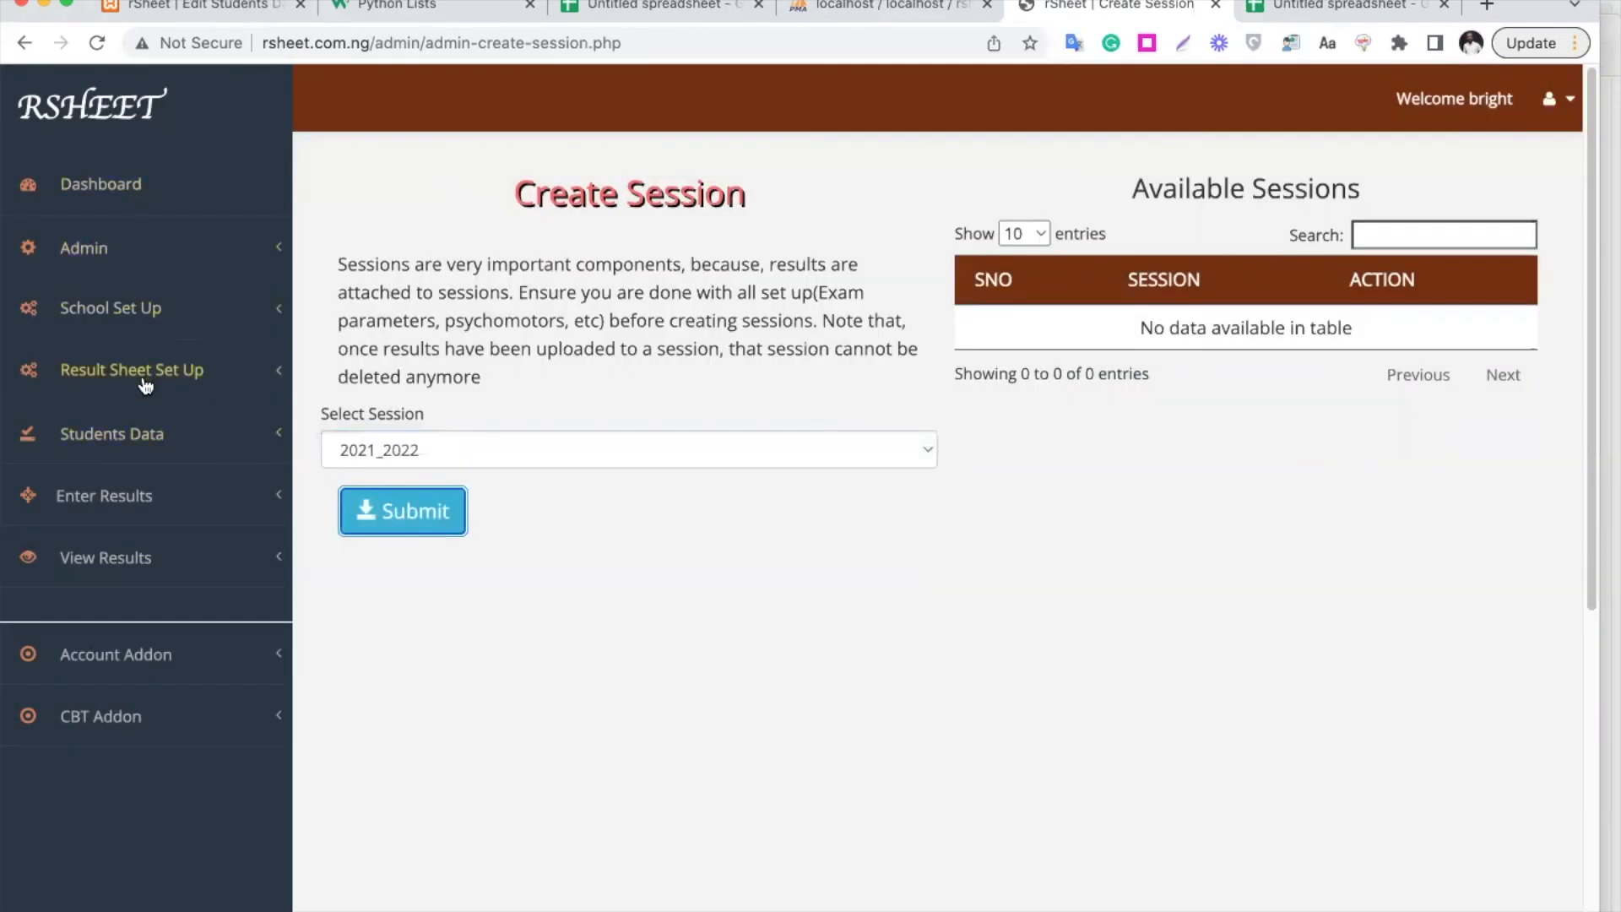
Toggle the sidebar set-up sections and expand Students Data
left_click(152, 310)
left_click(149, 310)
left_click(145, 380)
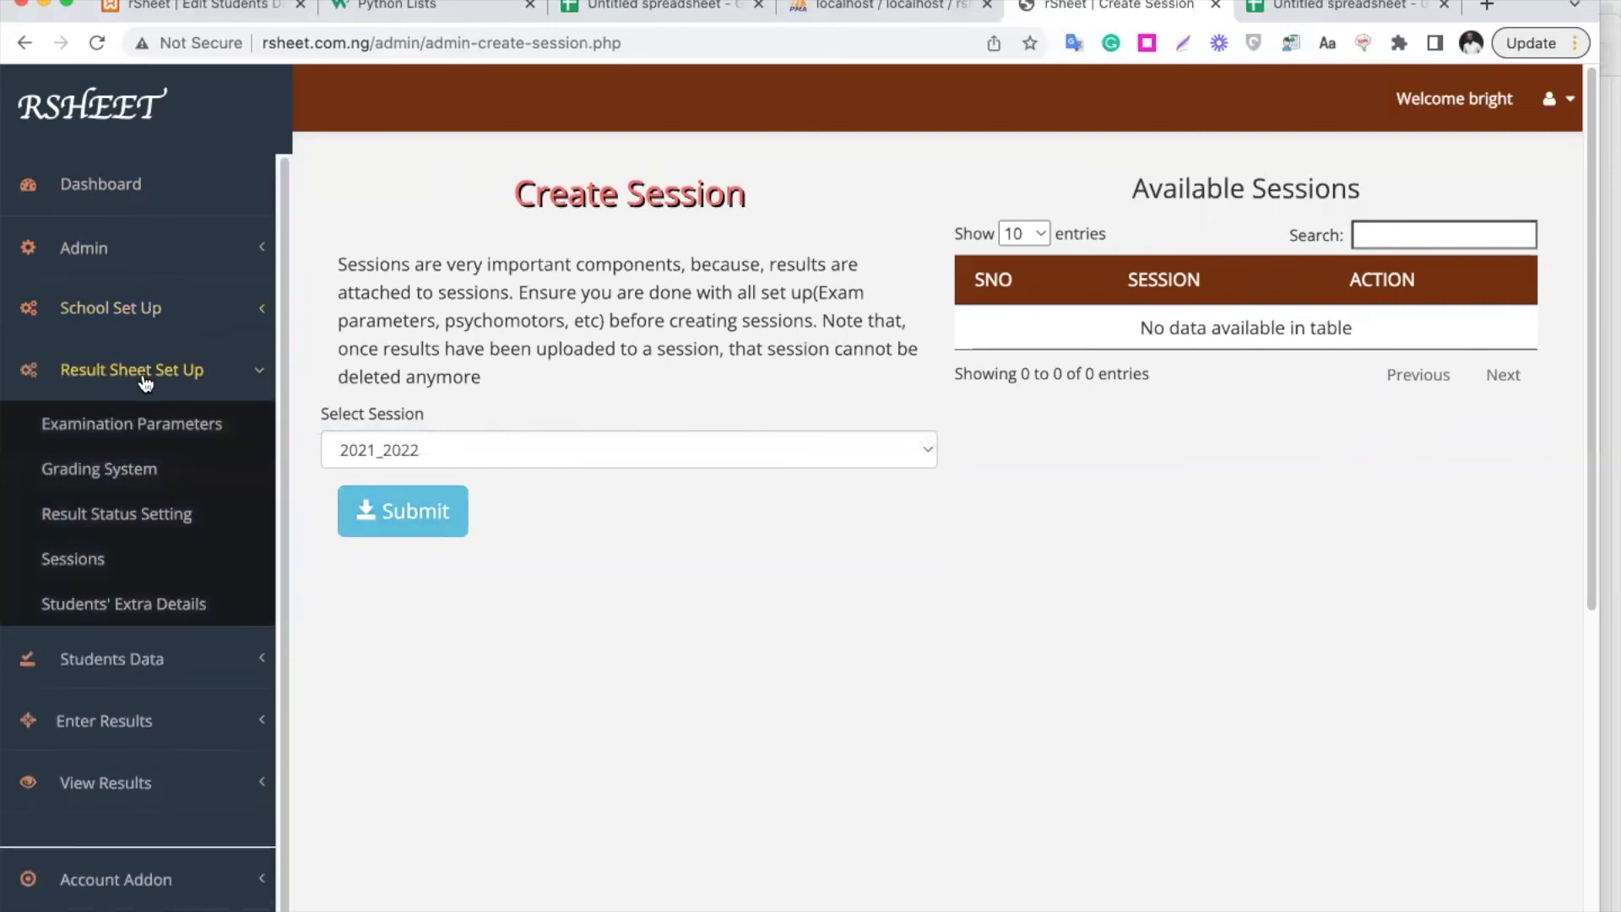
left_click(145, 381)
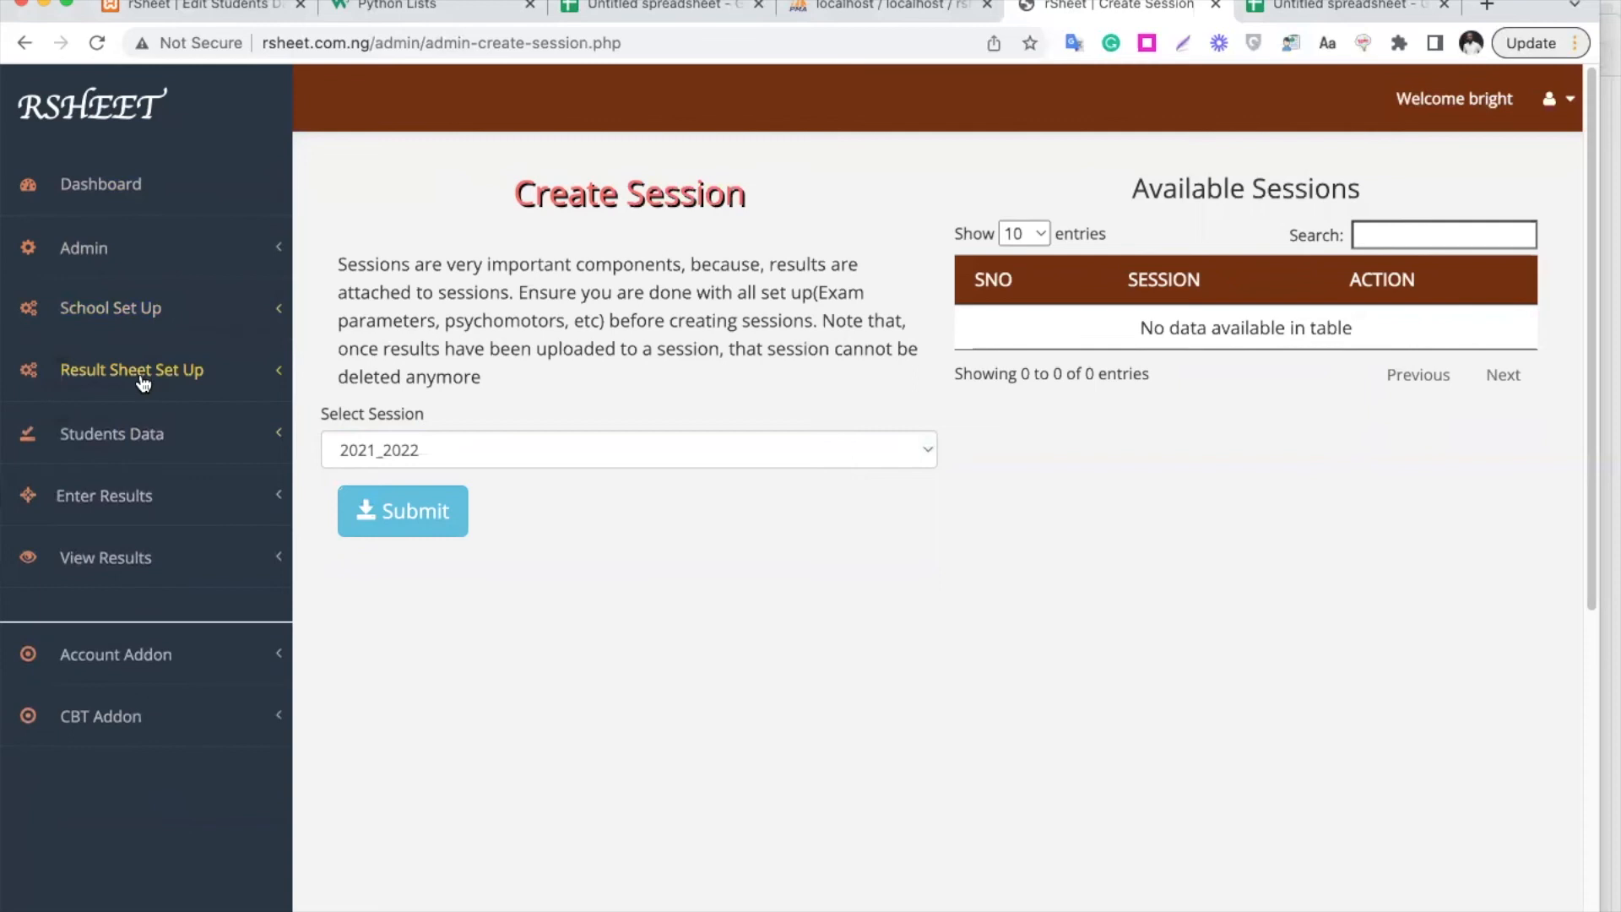
left_click(154, 441)
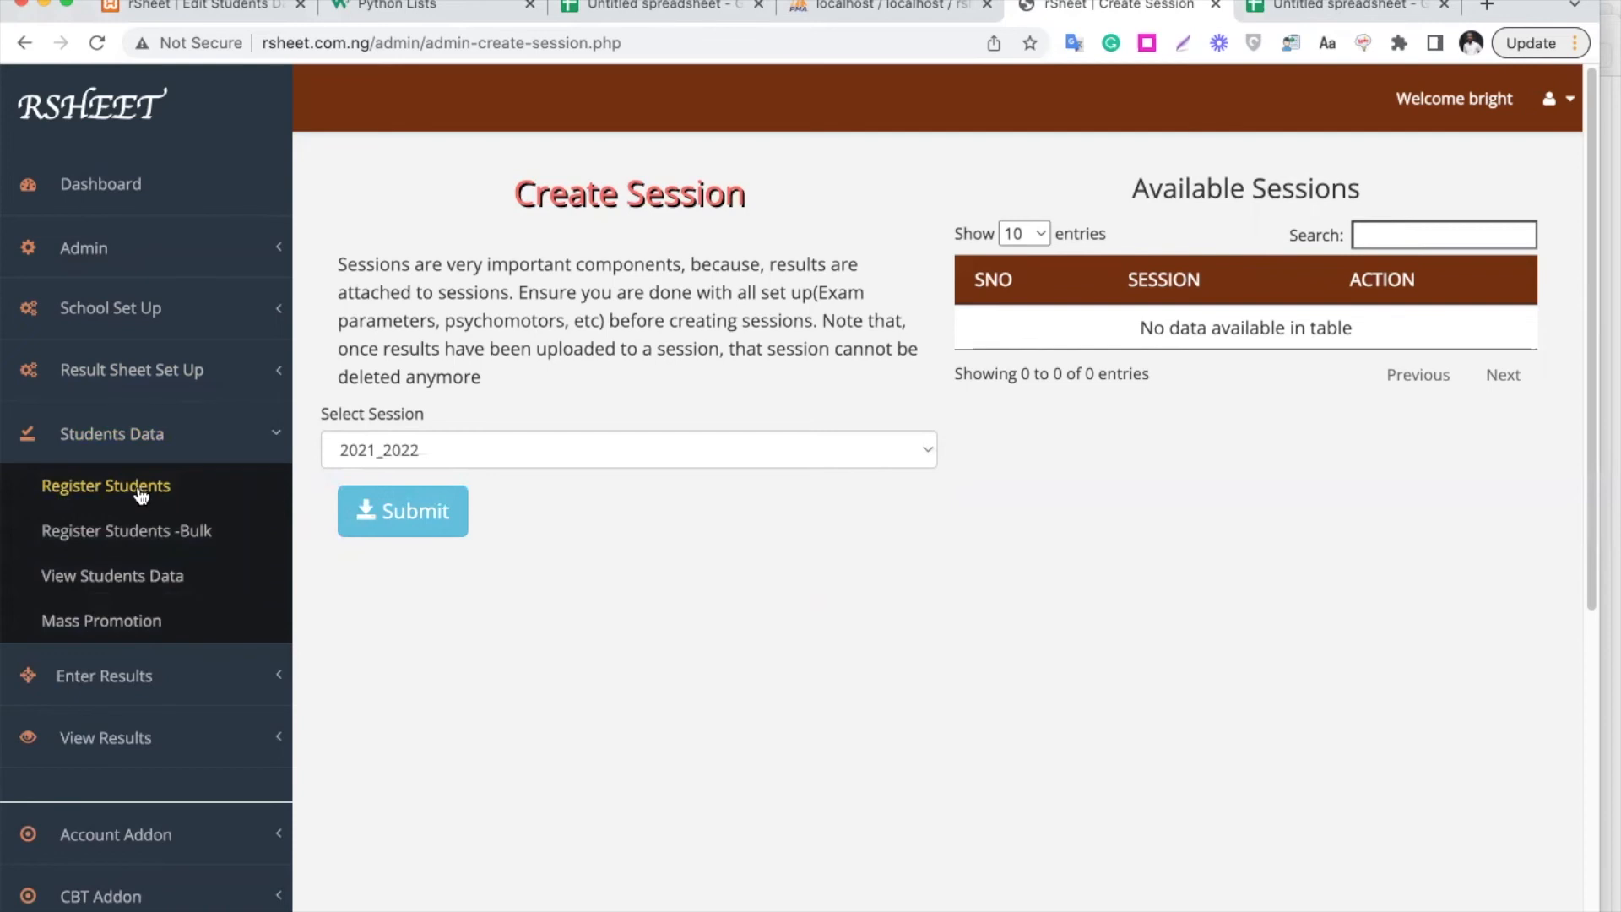
Upload student.webp from Downloads as the passport photo and crop it
left_click(139, 488)
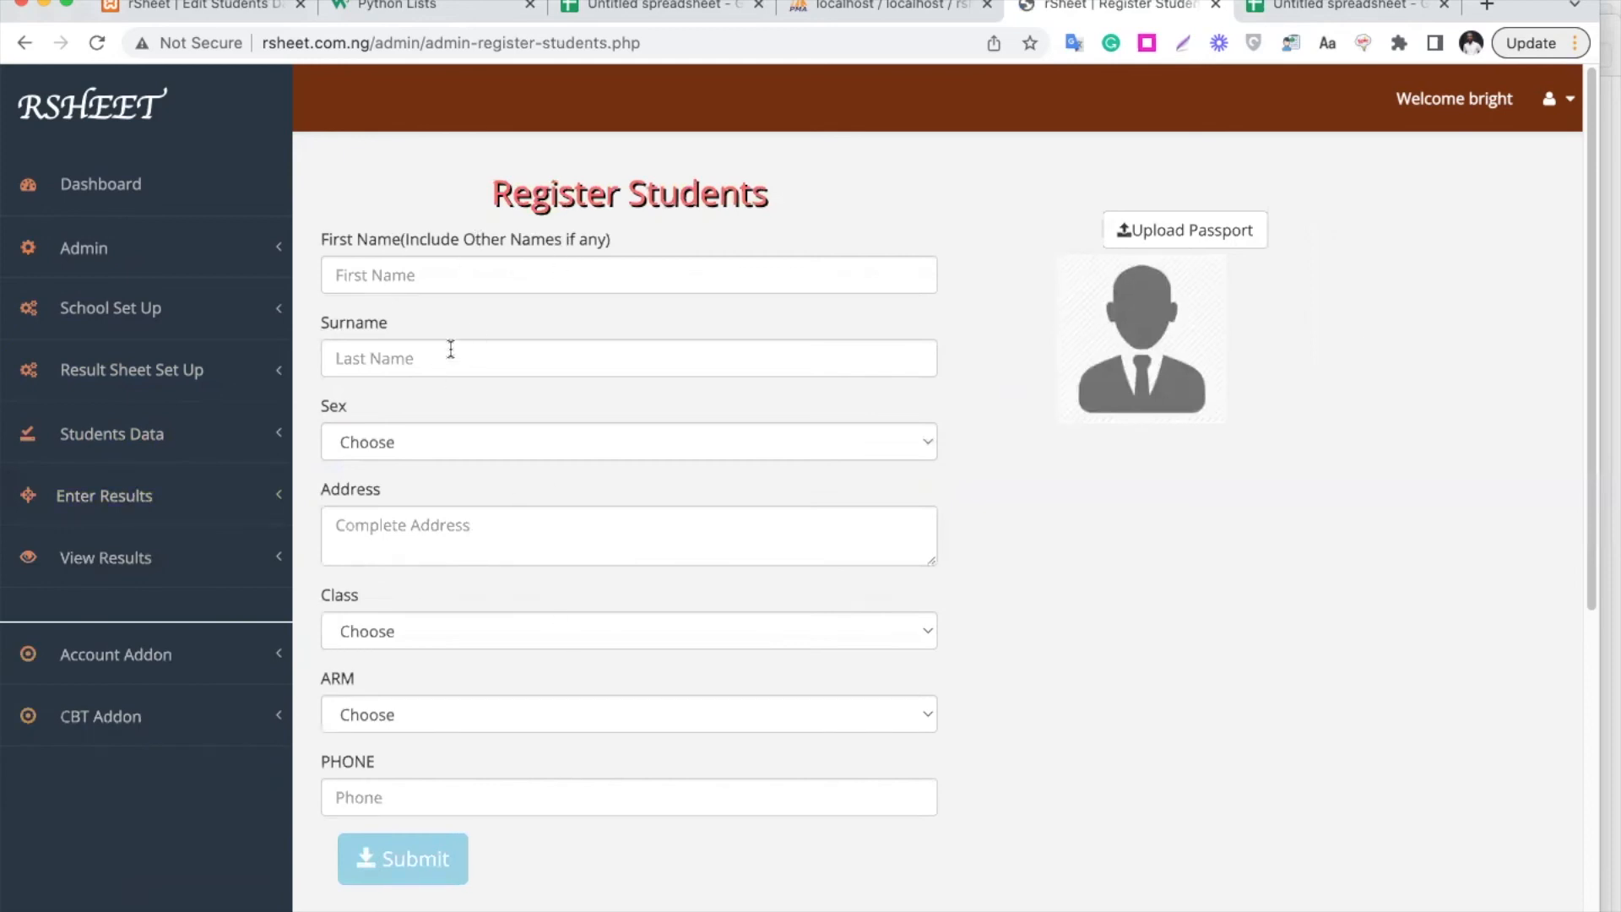
left_click(1167, 233)
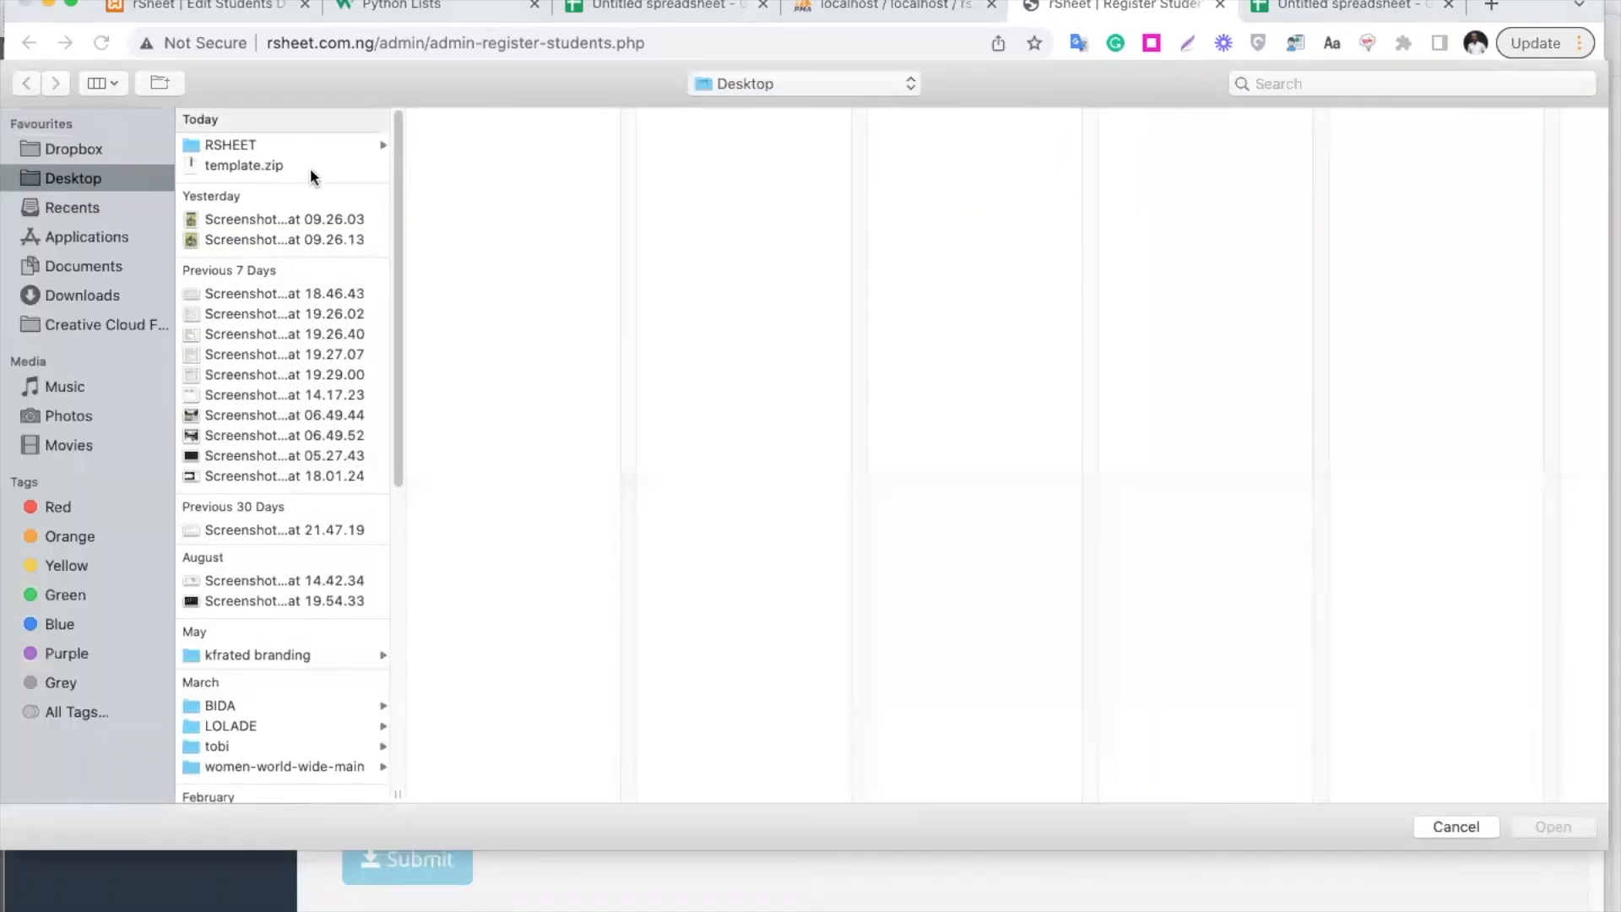
left_click(99, 295)
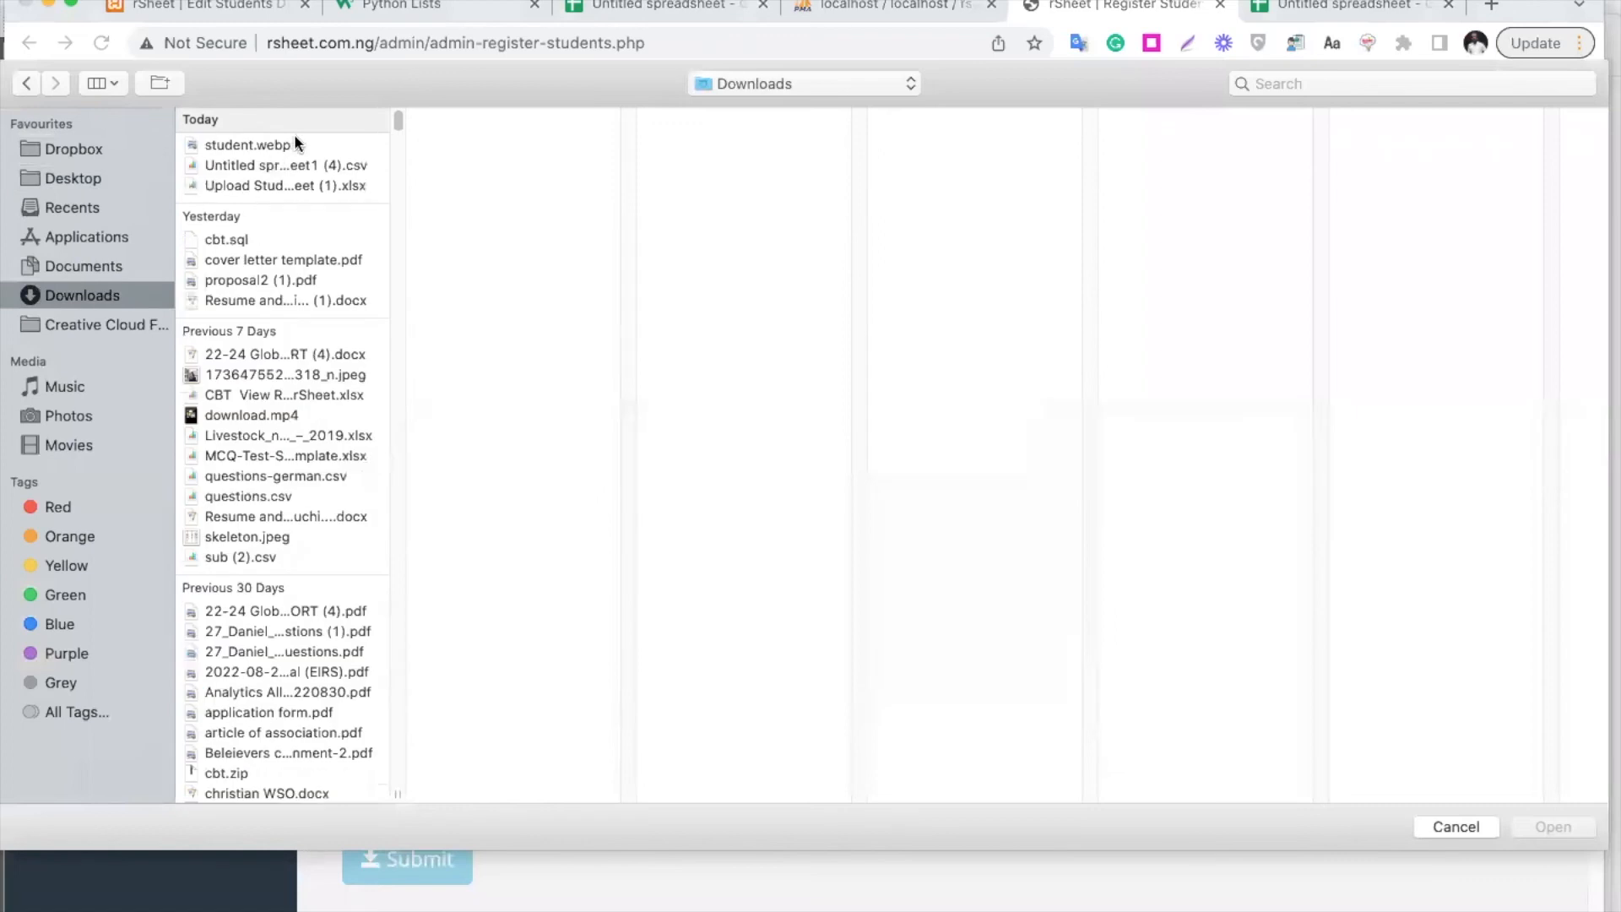
double_click(253, 145)
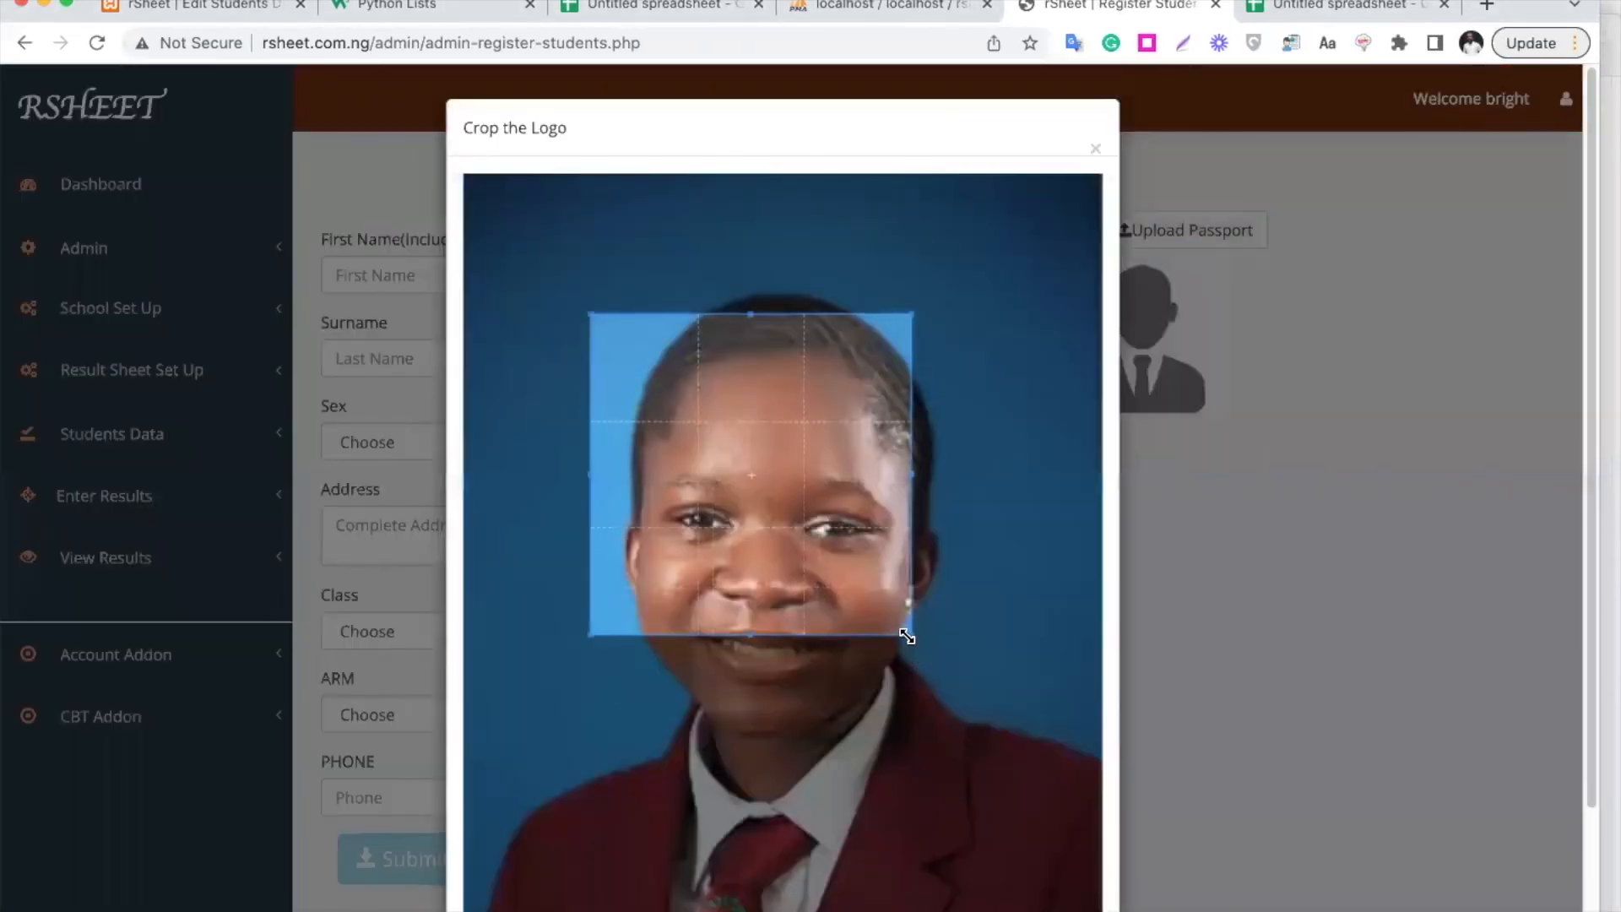
left_click_drag(934, 645, 1002, 712)
left_click(1357, 720)
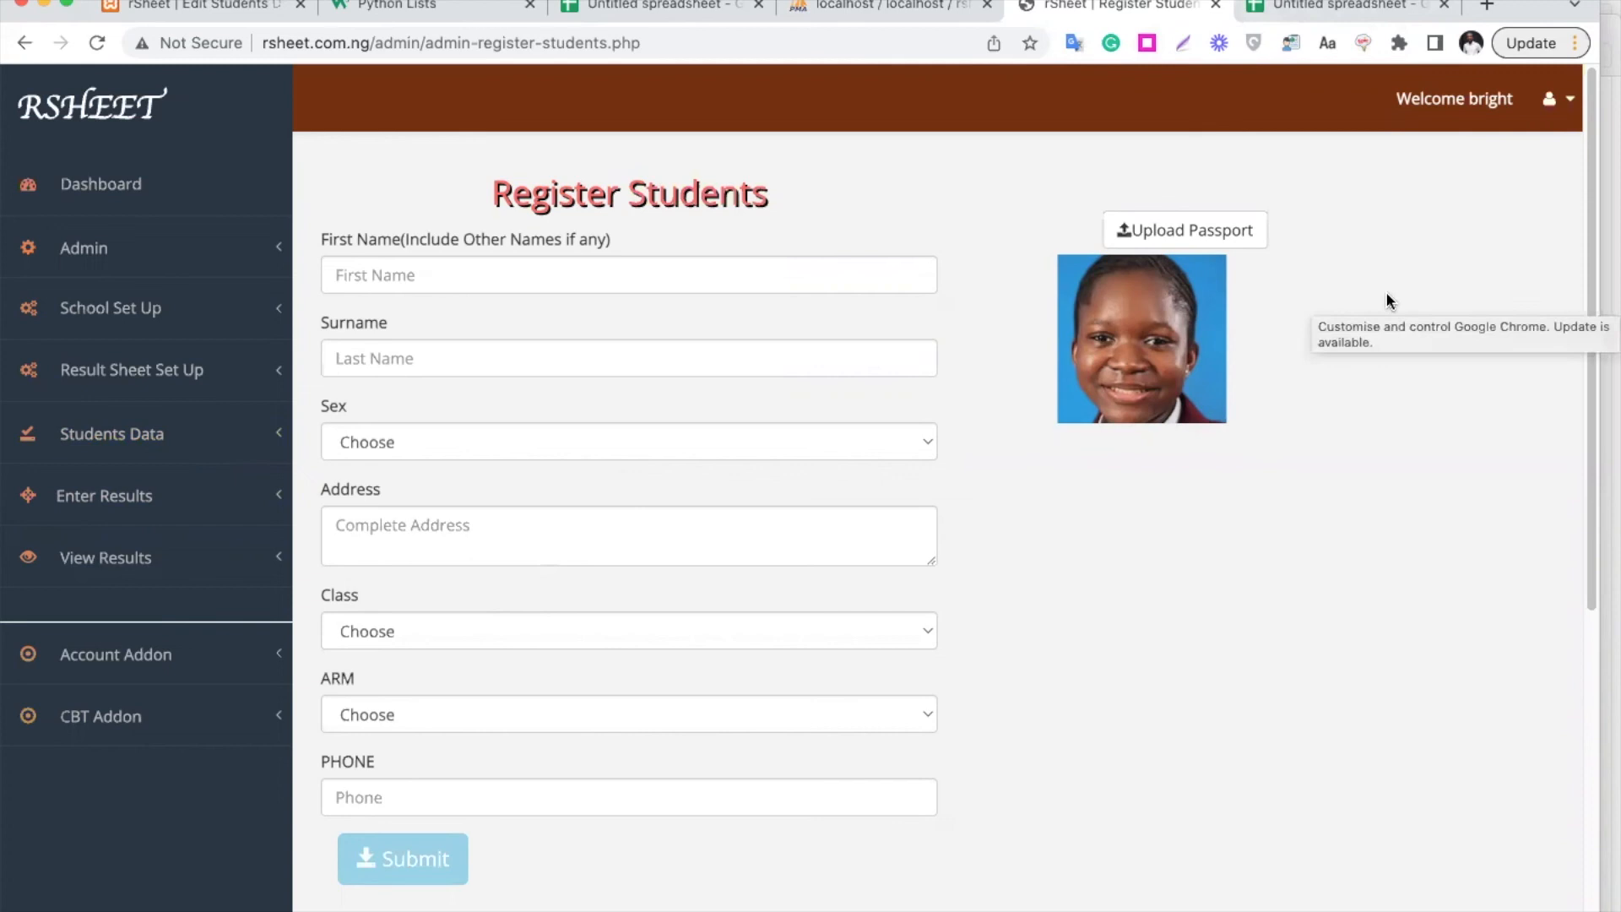
Check the First Name header in the student spreadsheet, then return to the form
left_click(1328, 19)
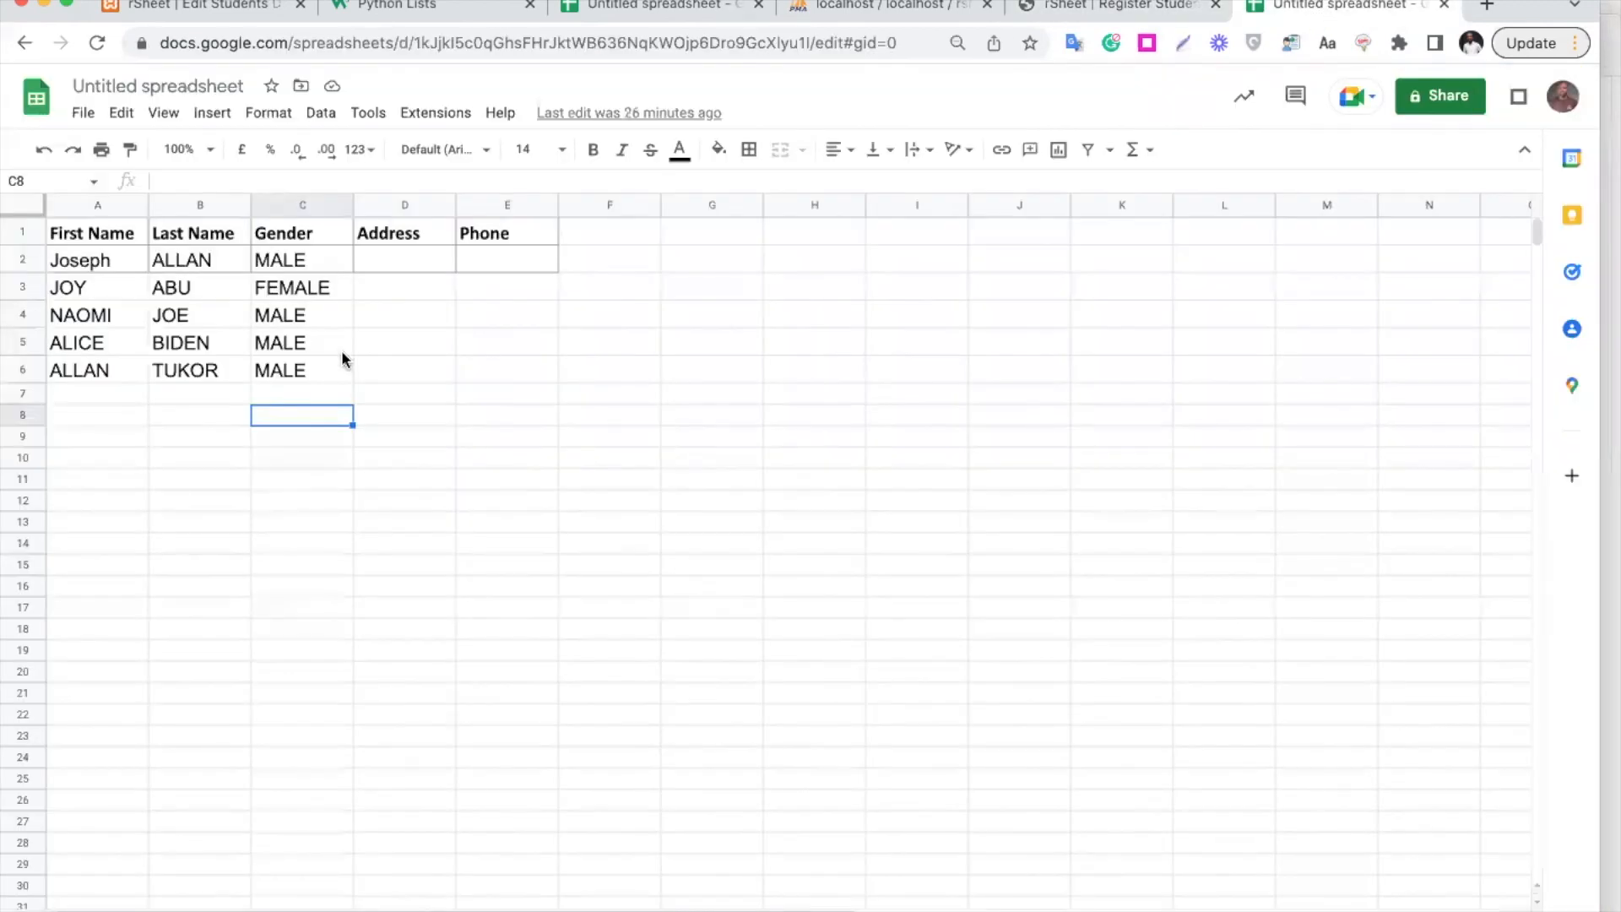
left_click(96, 240)
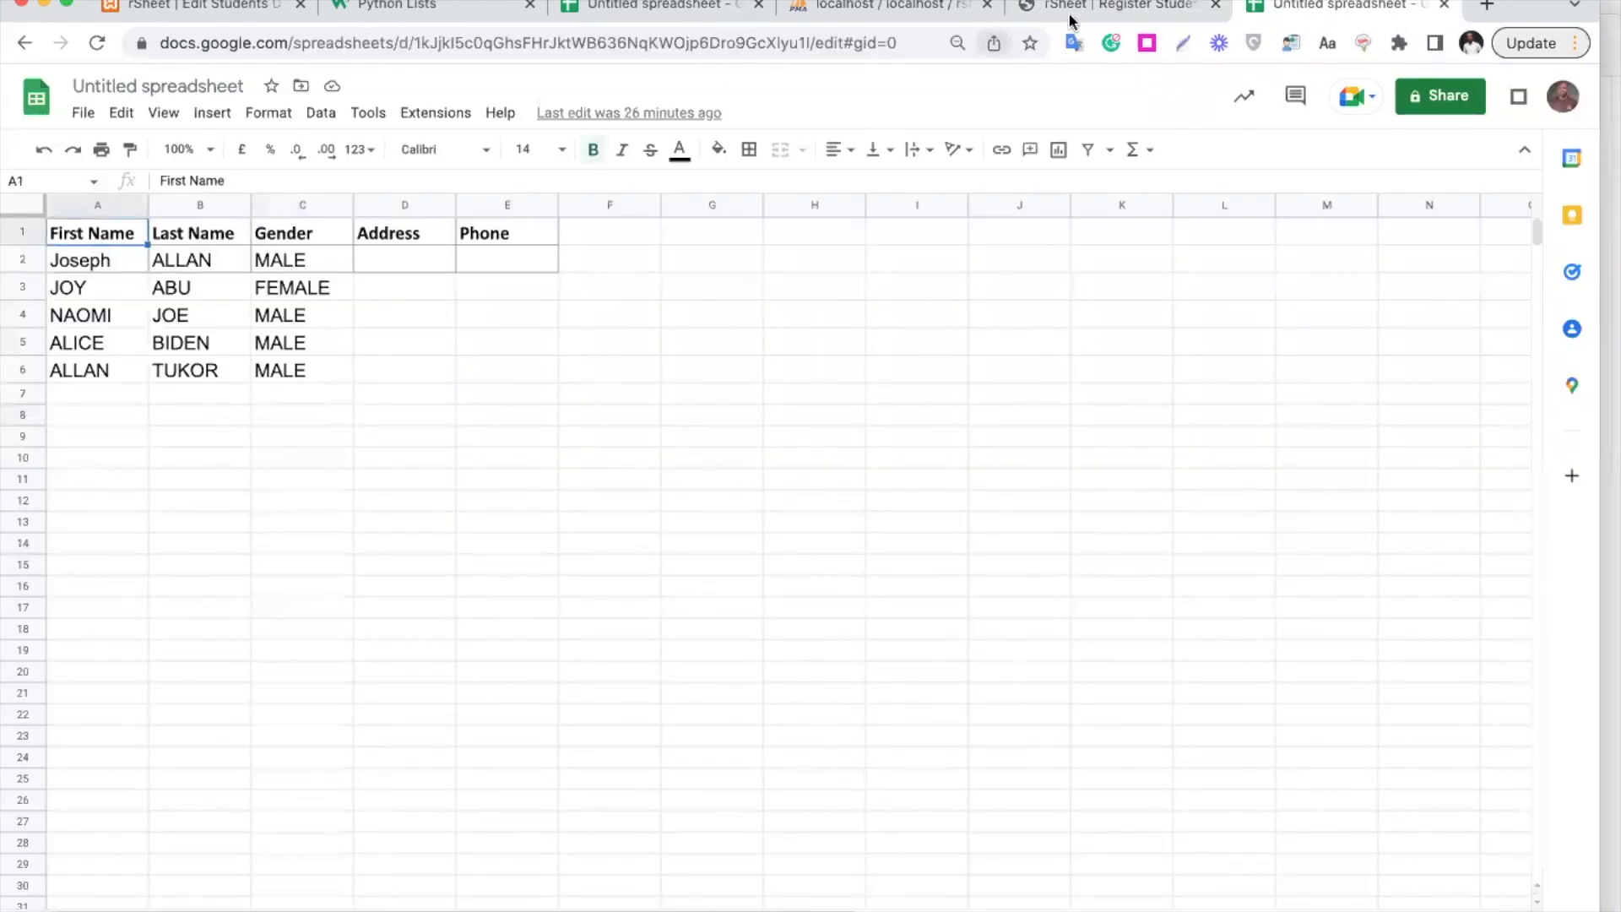
left_click(1104, 19)
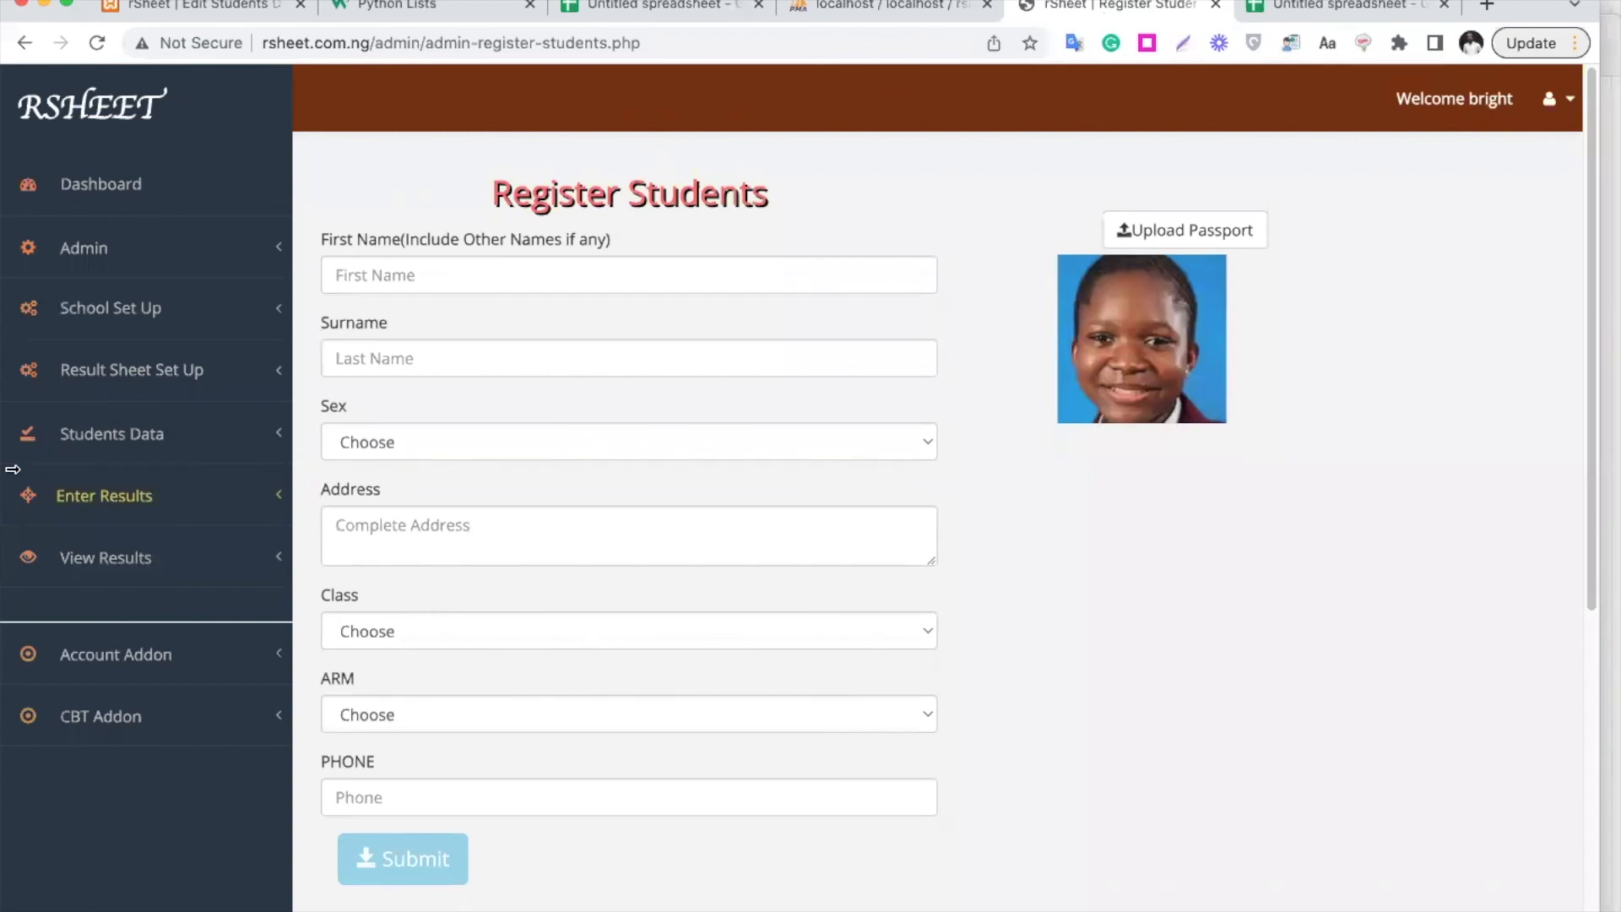
Fetch the bulk registration template for class JSS1, arm A
left_click(170, 450)
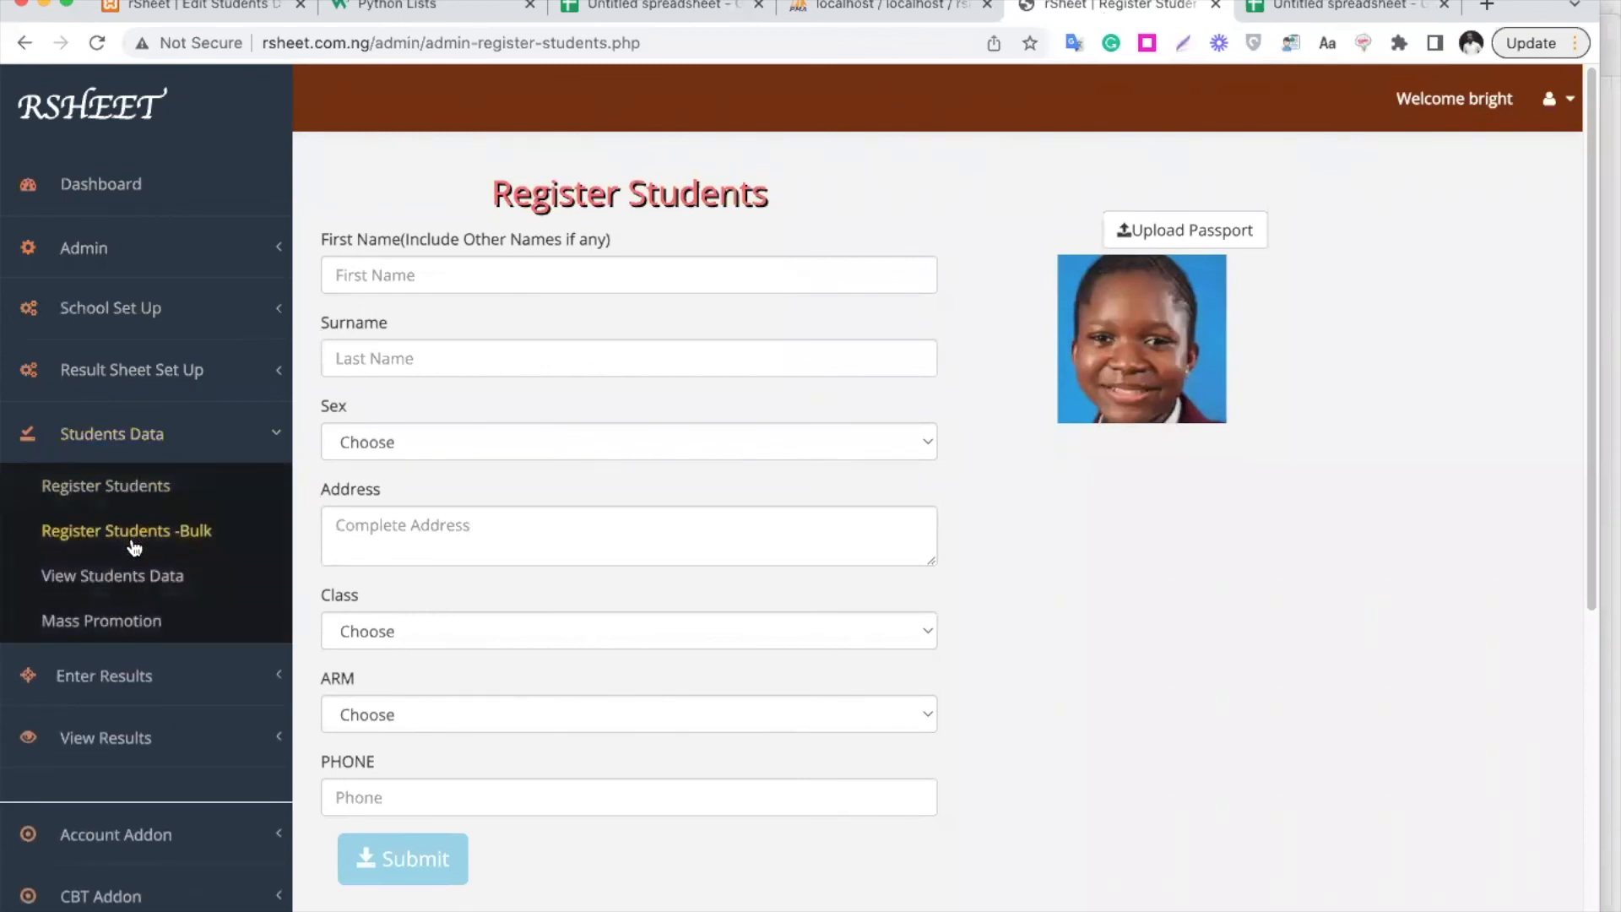
left_click(152, 536)
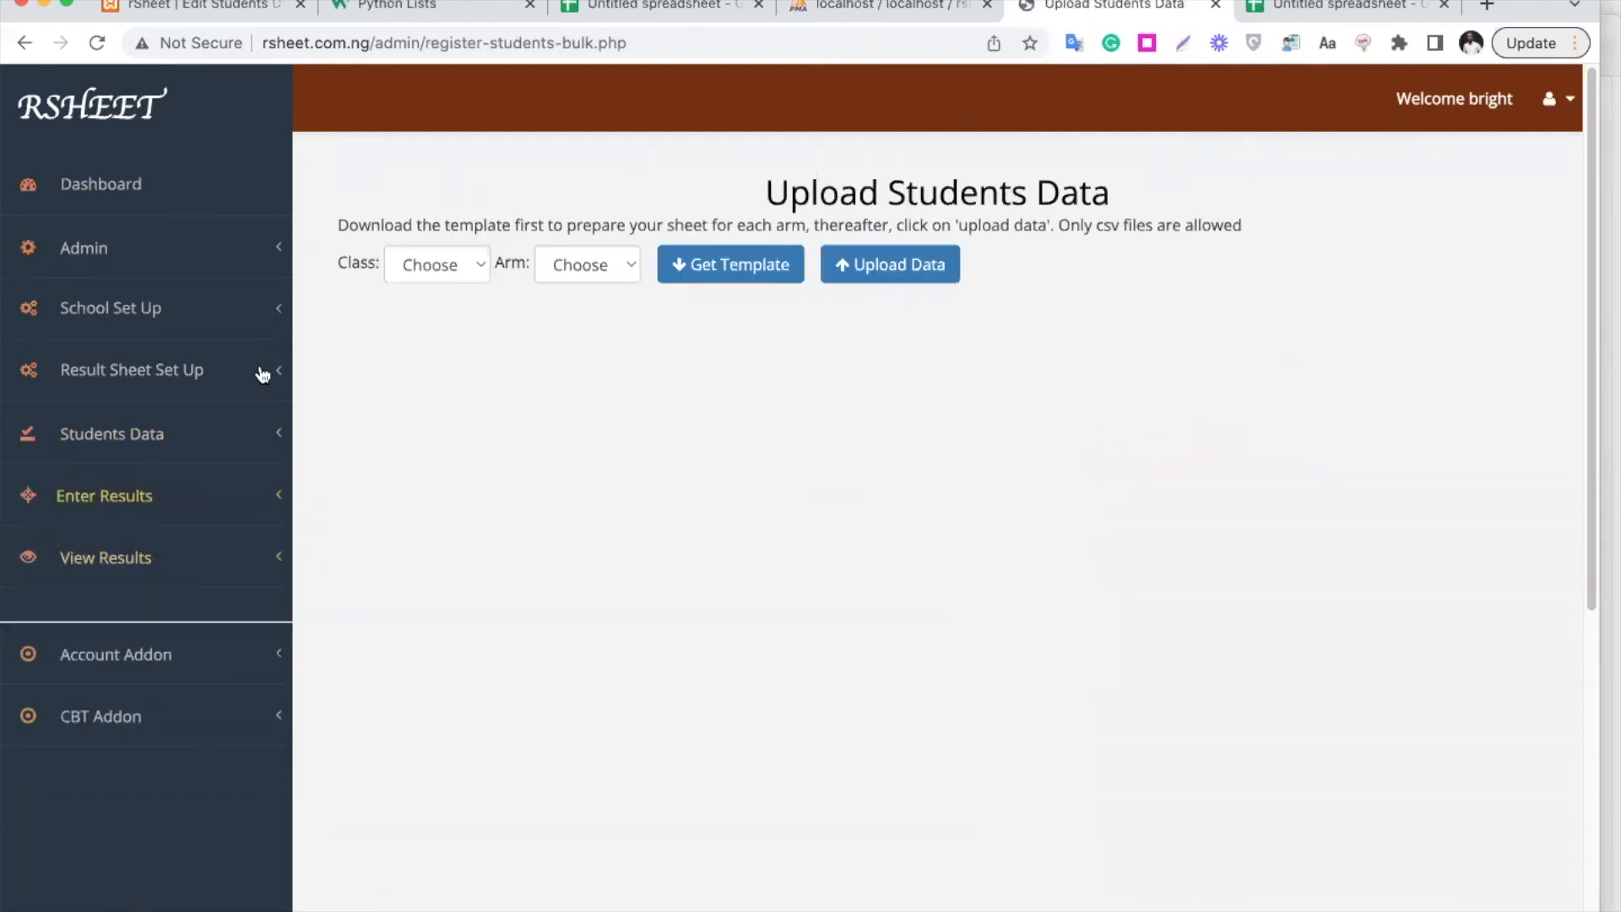
left_click(455, 265)
left_click(448, 281)
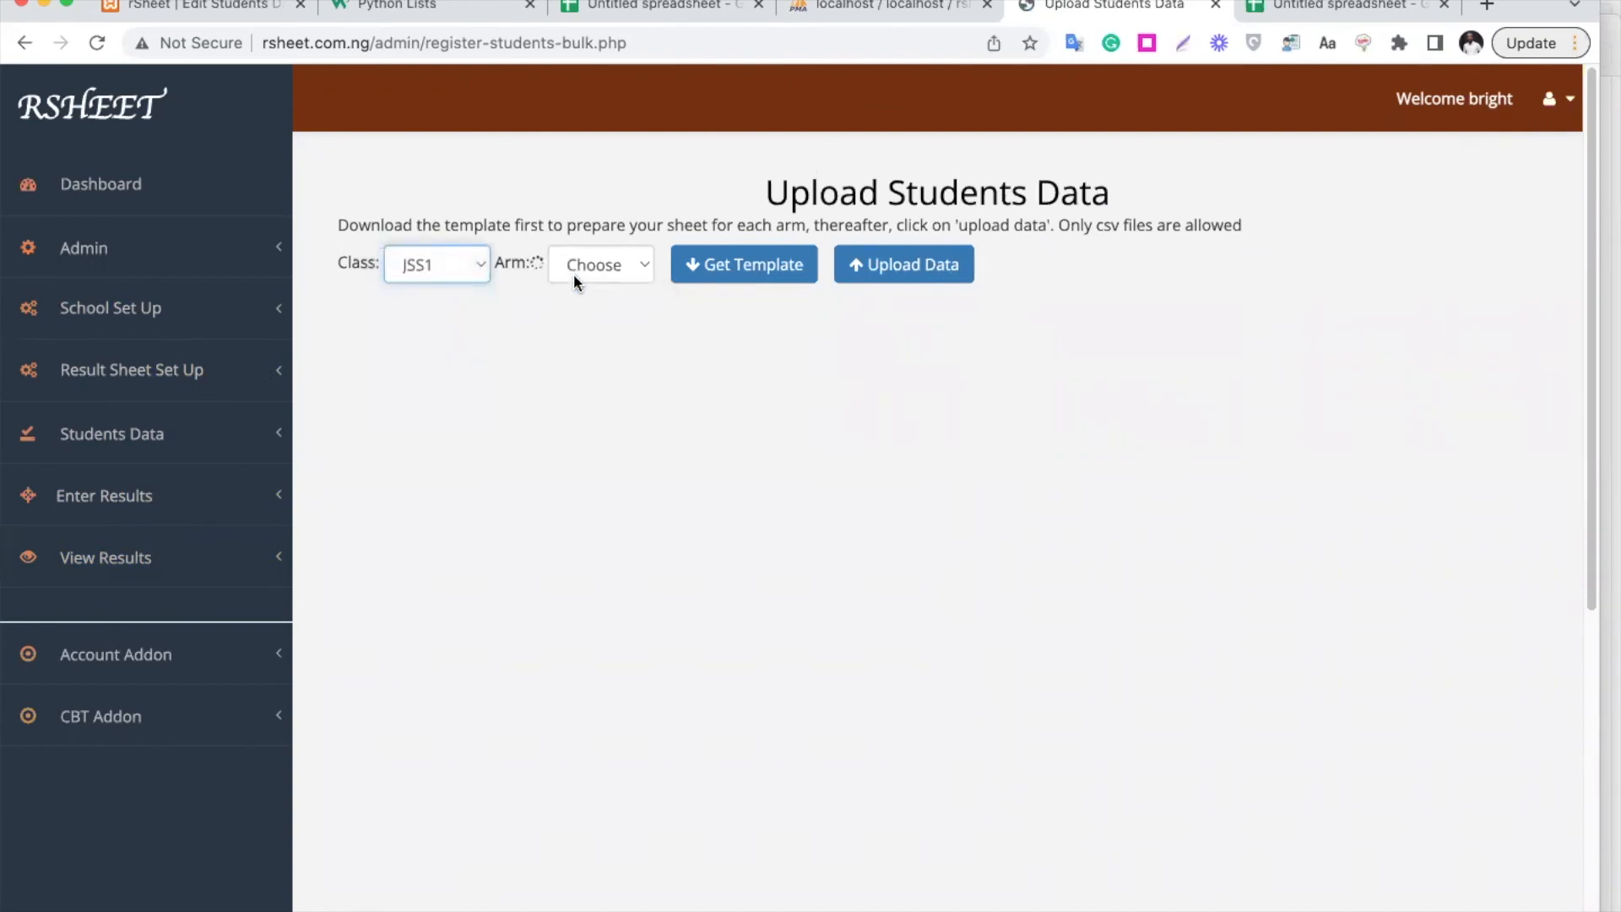
left_click(611, 271)
left_click(611, 286)
left_click(761, 272)
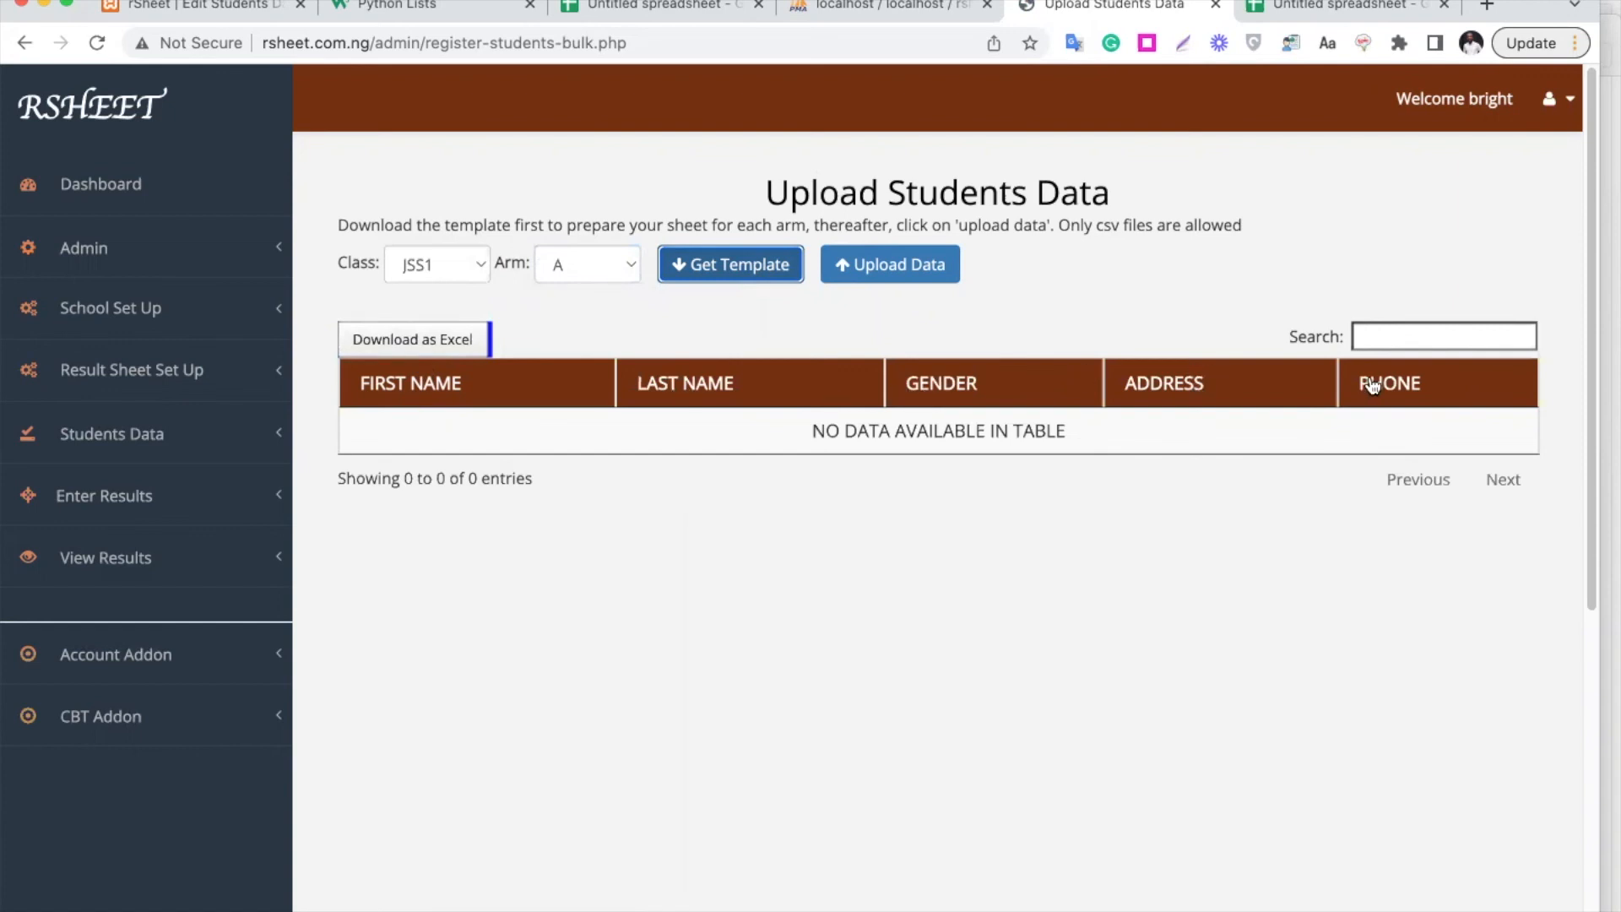
Download the template as Excel, open it, then go to the student spreadsheet
left_click(449, 341)
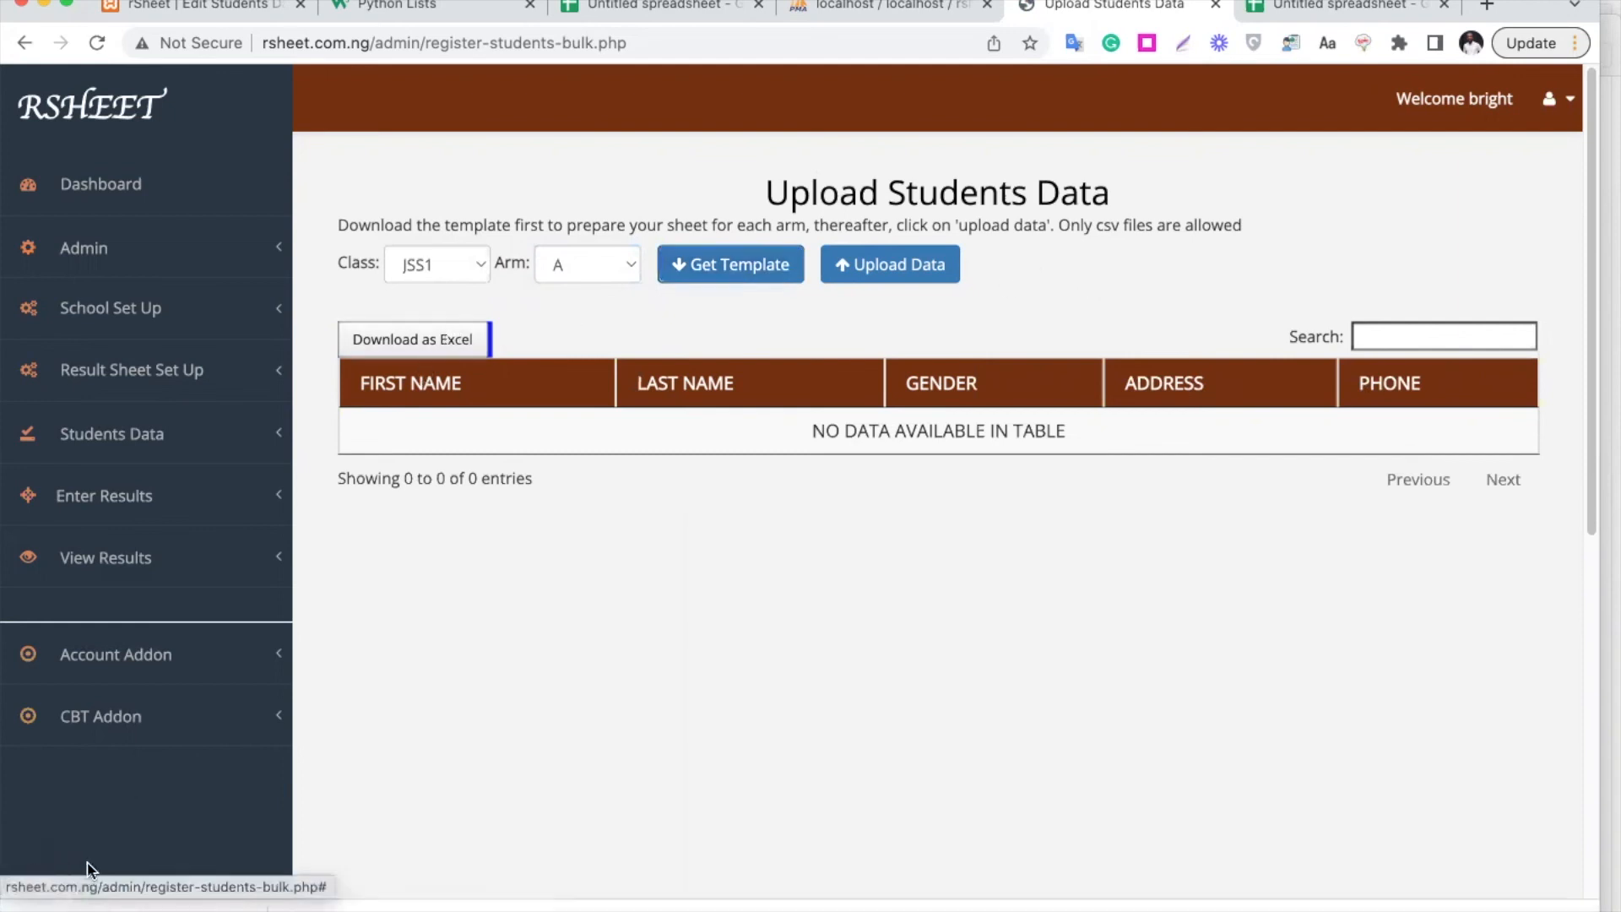
left_click(253, 908)
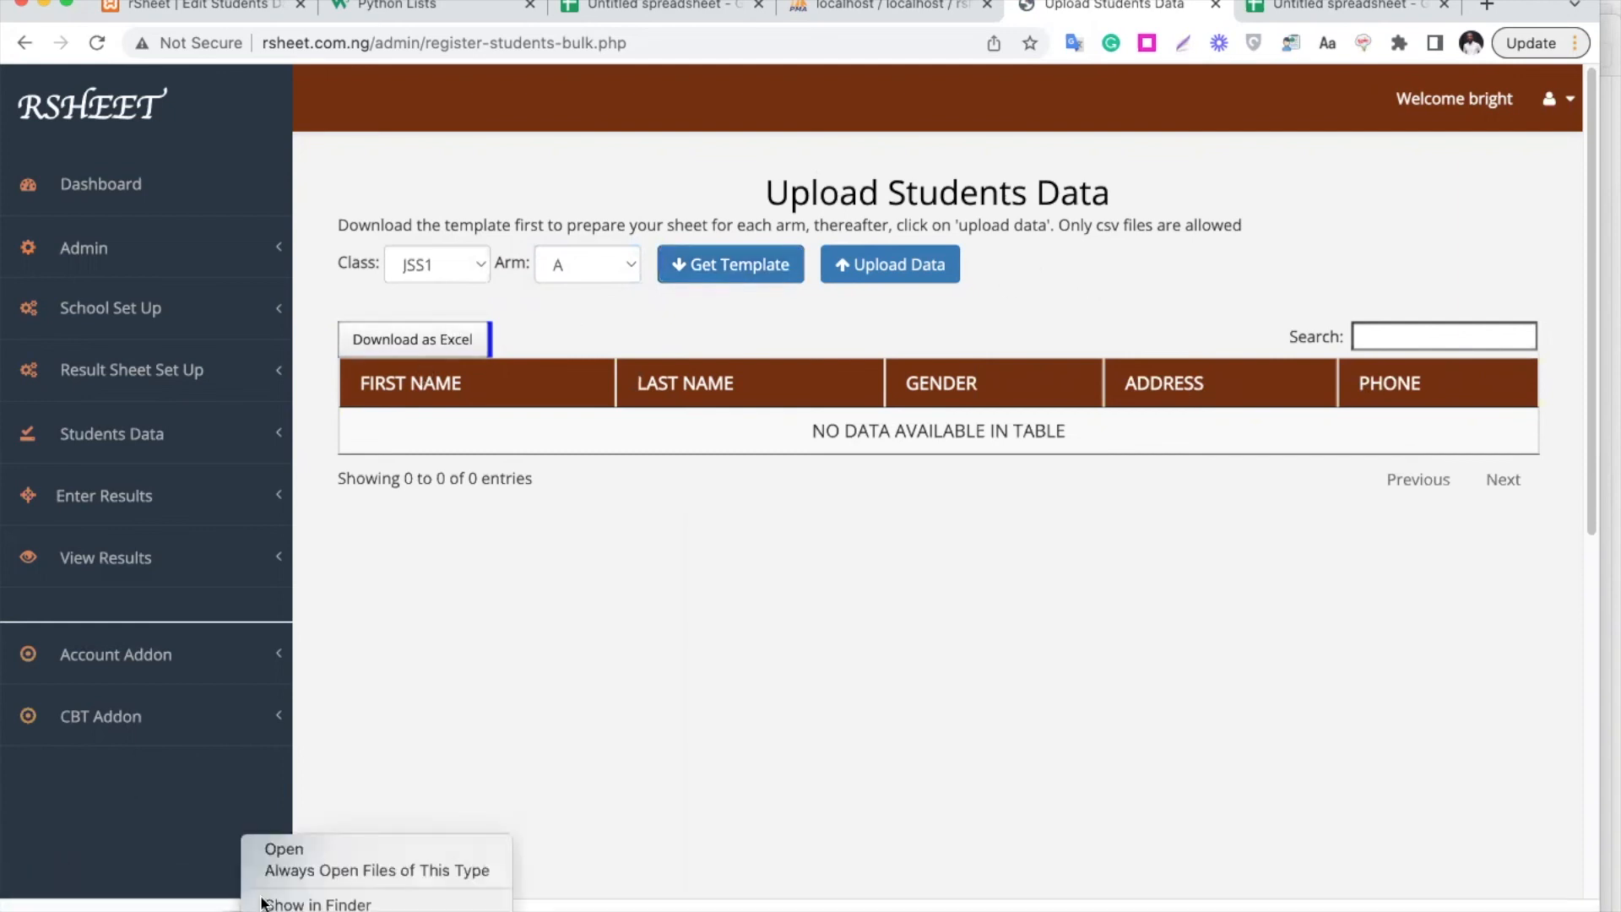
left_click(324, 847)
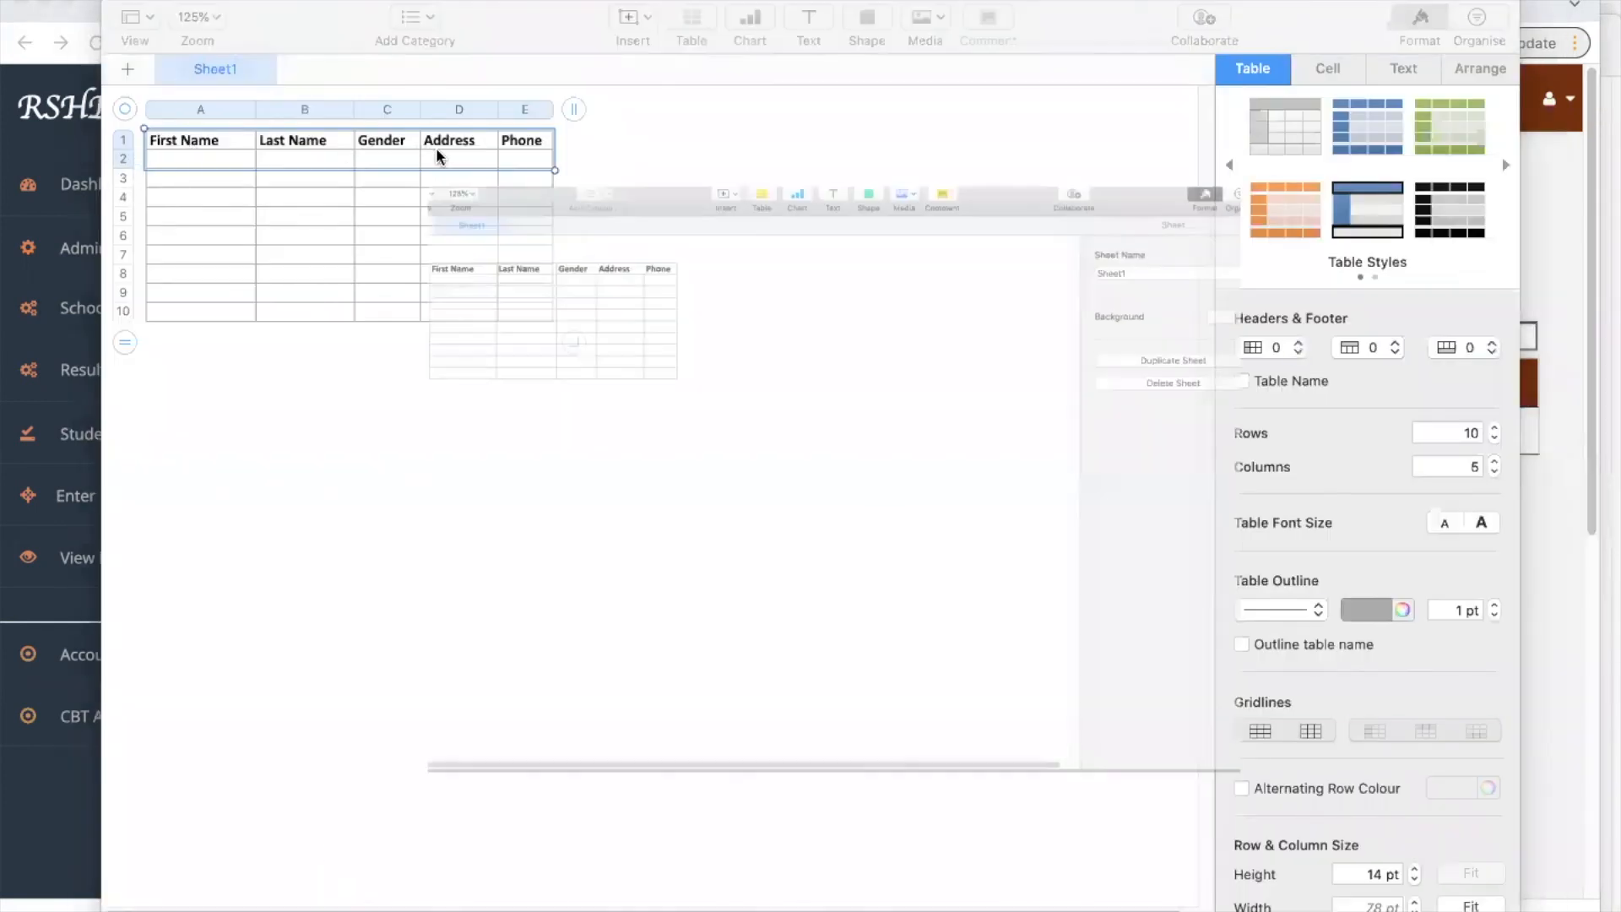
left_click(121, 1)
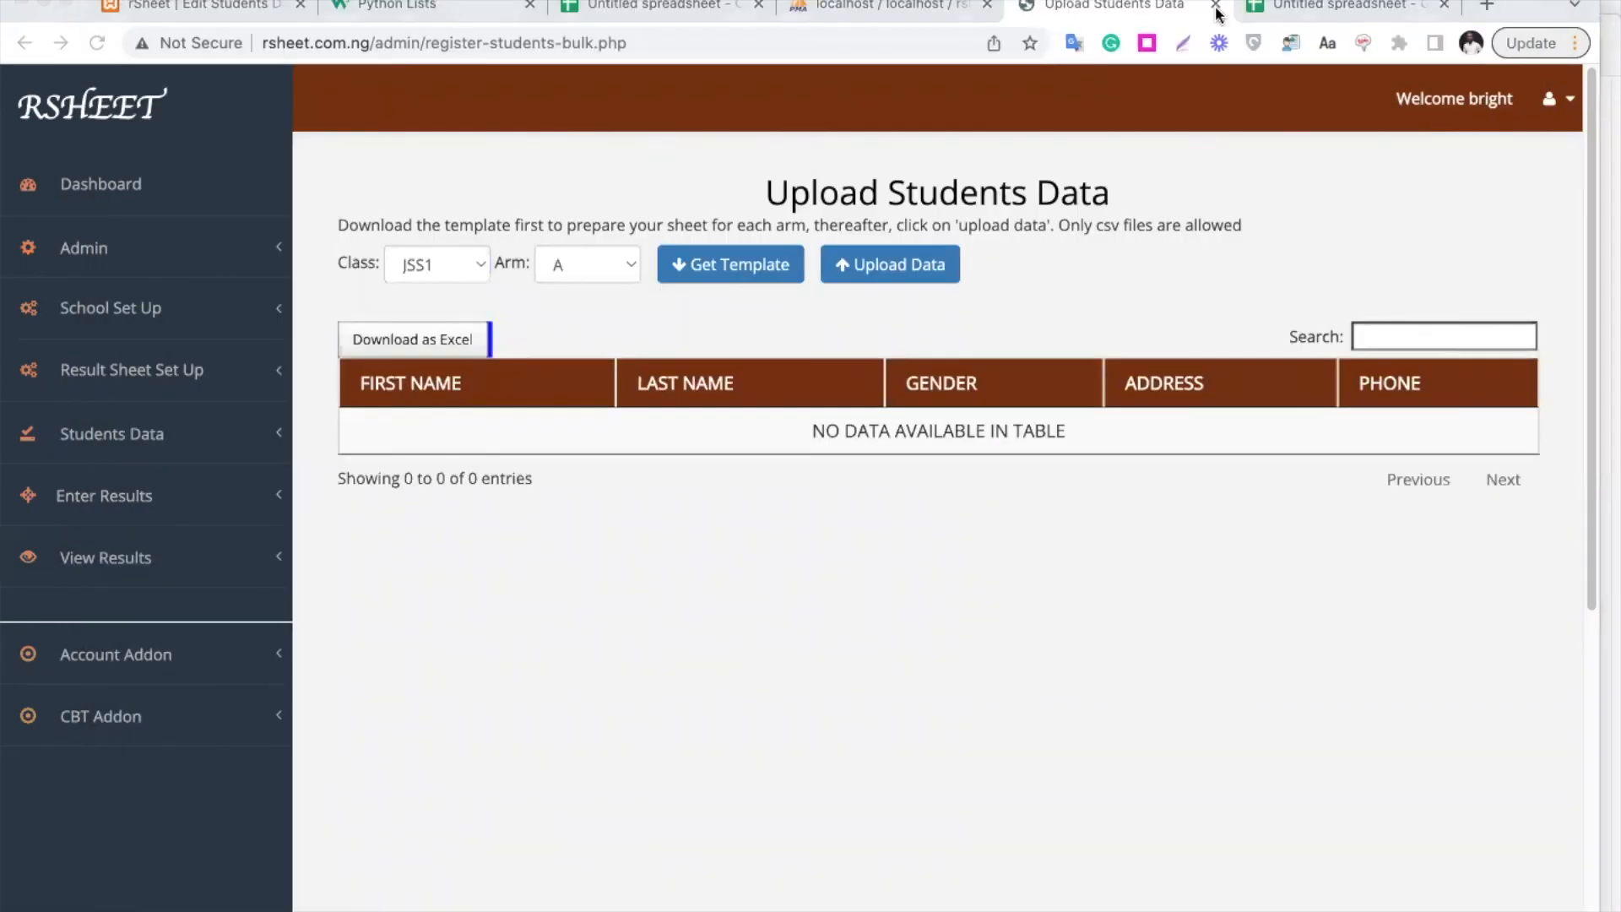
left_click(1322, 7)
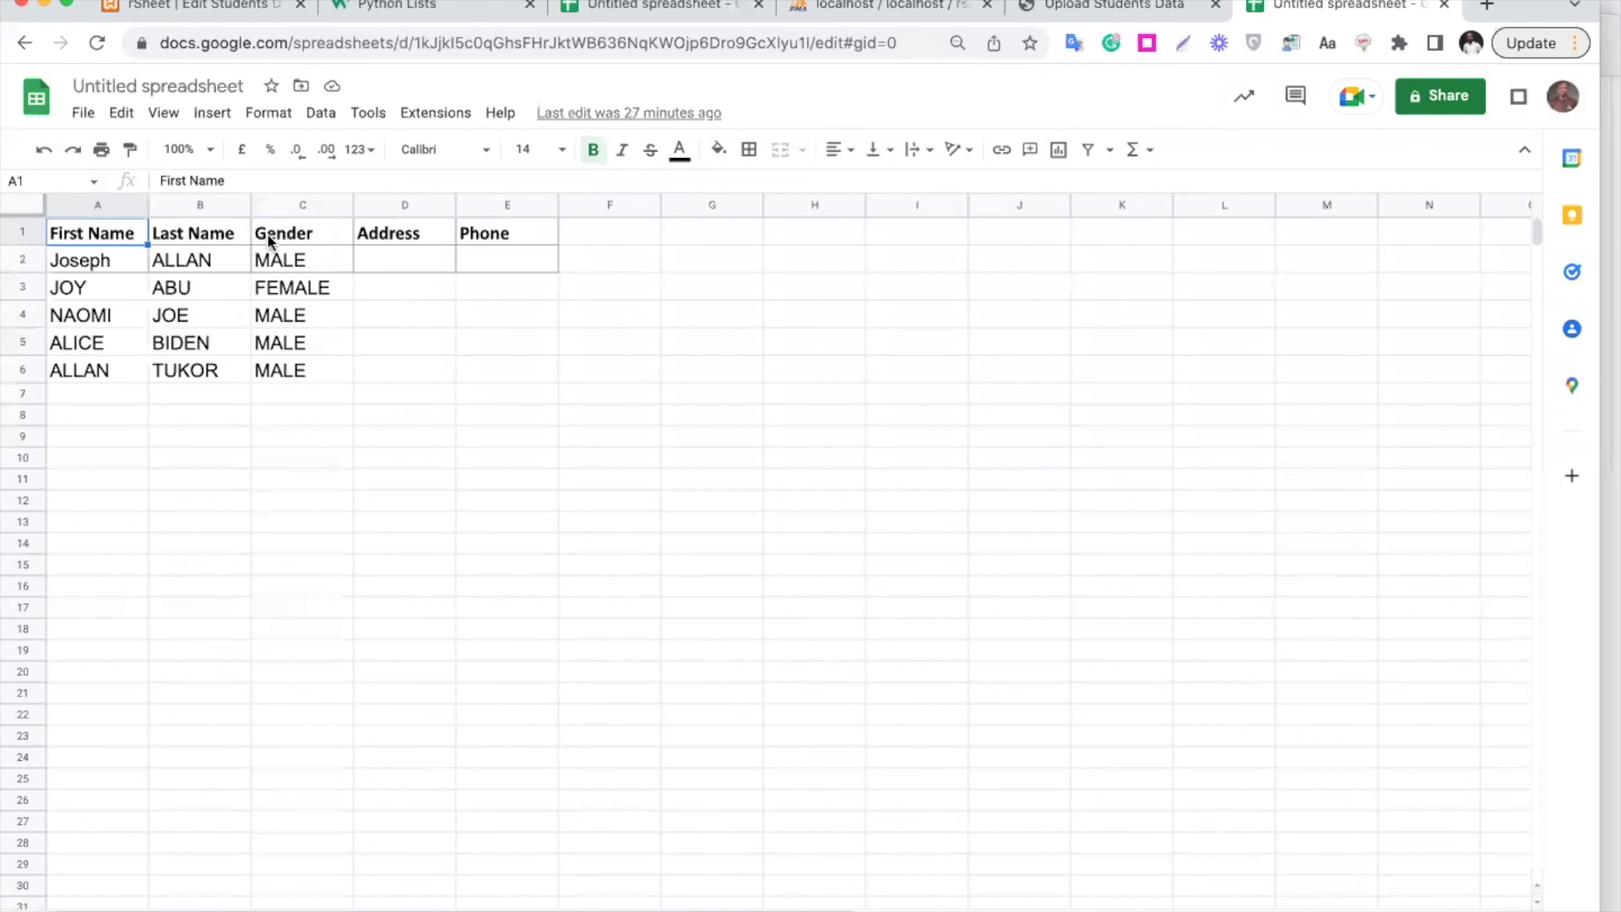
Copy the five students in A2:C6 and paste them starting at row 7
left_click_drag(80, 269, 273, 369)
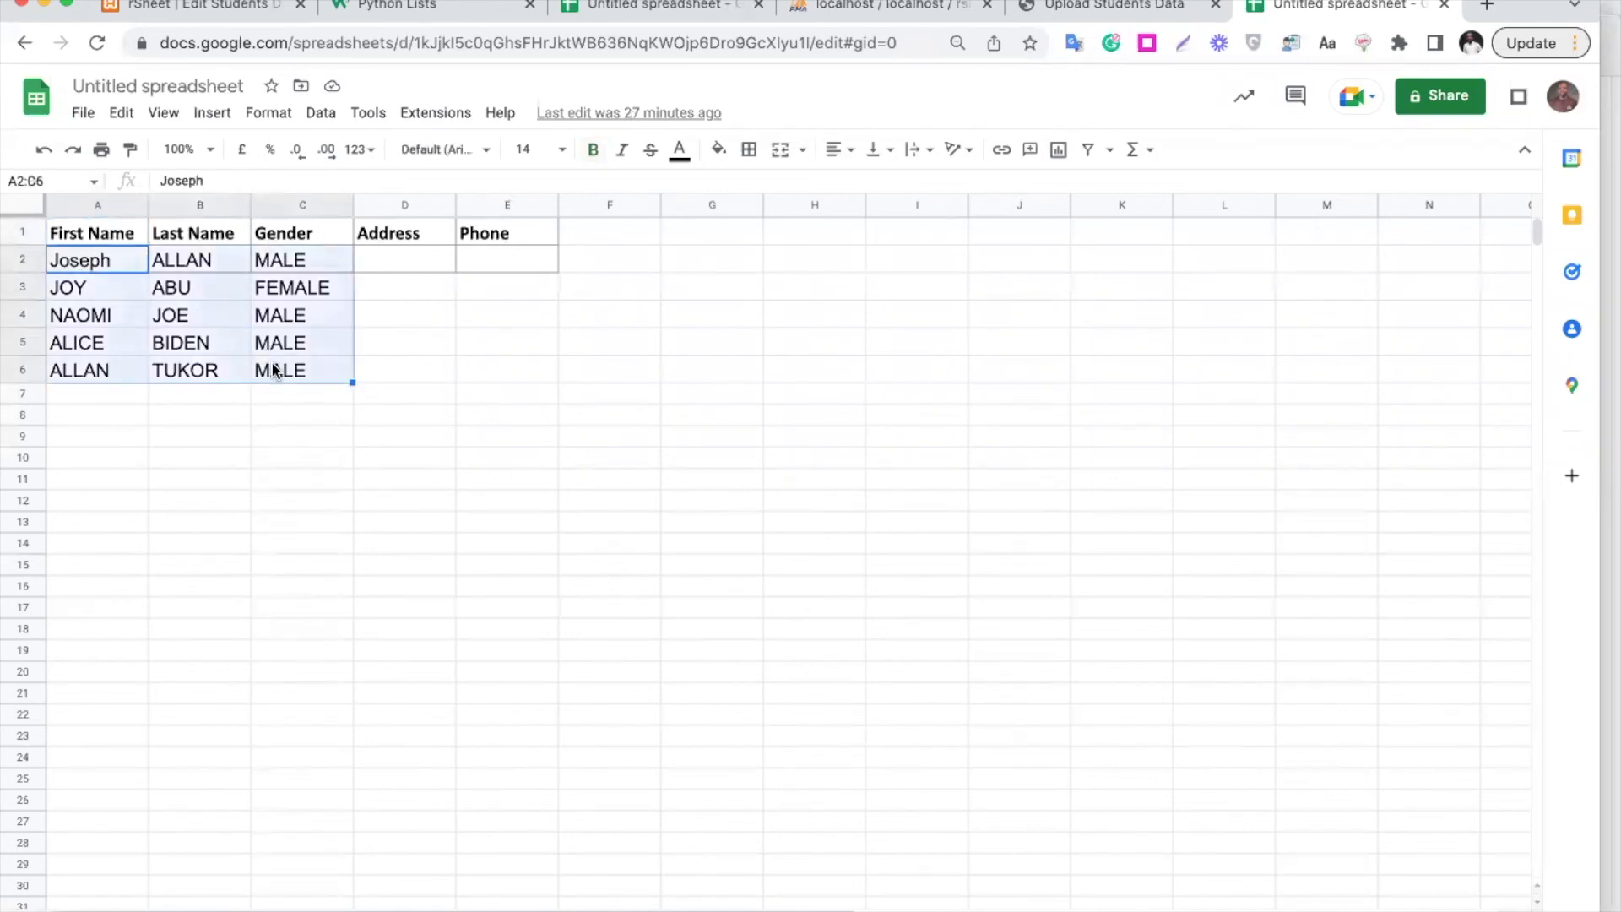
key("ctrl+c")
left_click(129, 397)
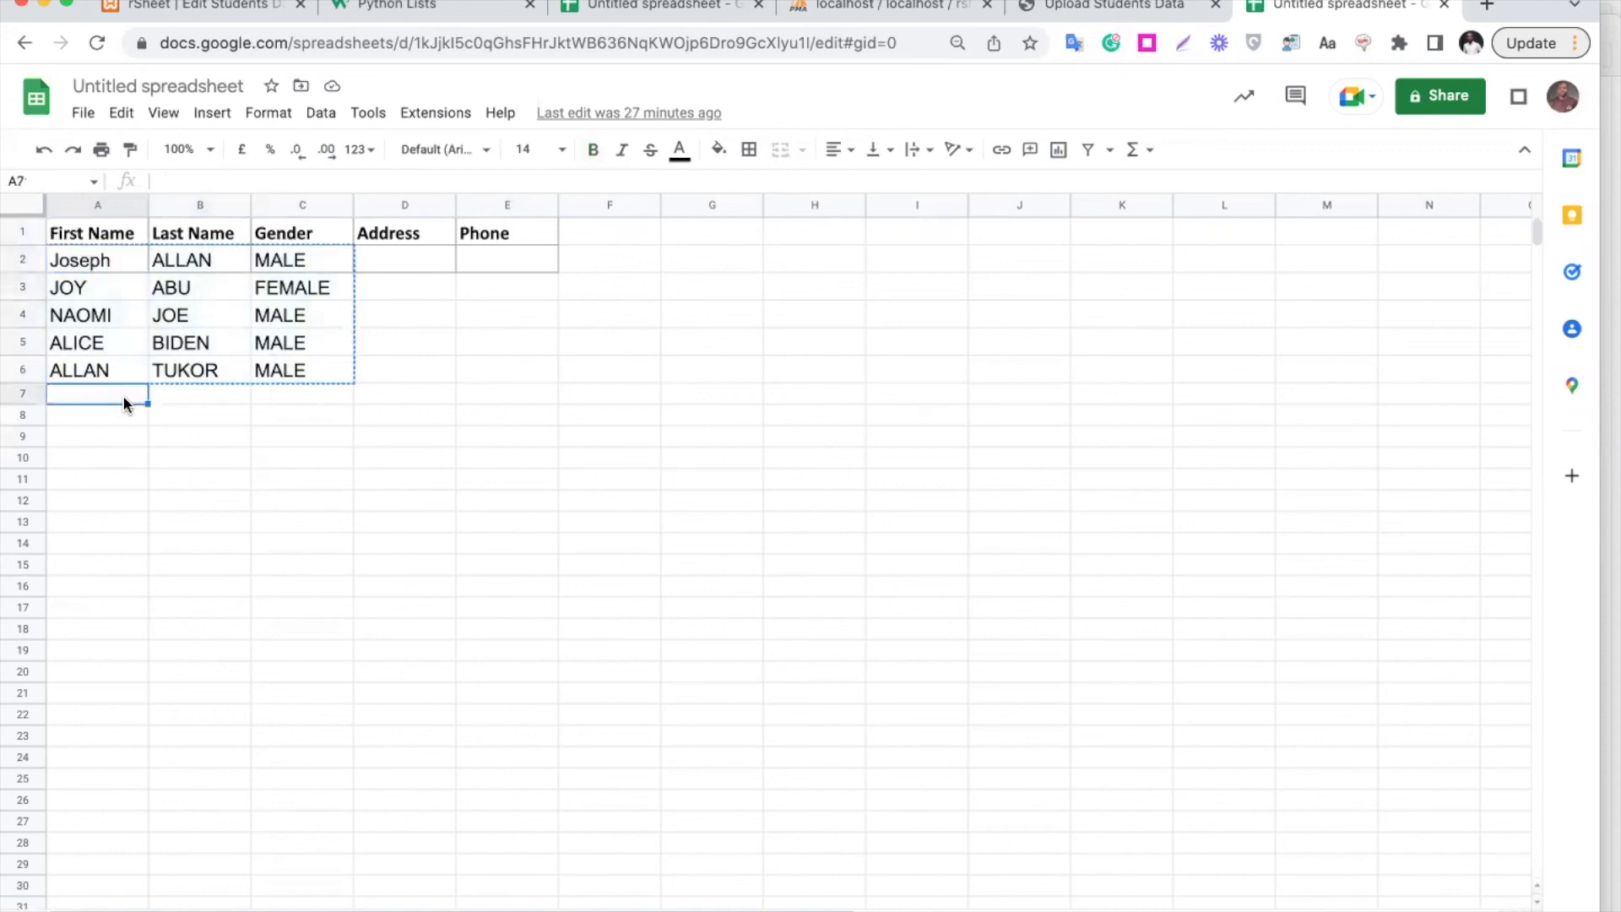
key("ctrl+v")
Check the ten rows and empty Address/Phone cells, then return to the upload page
left_click(175, 294)
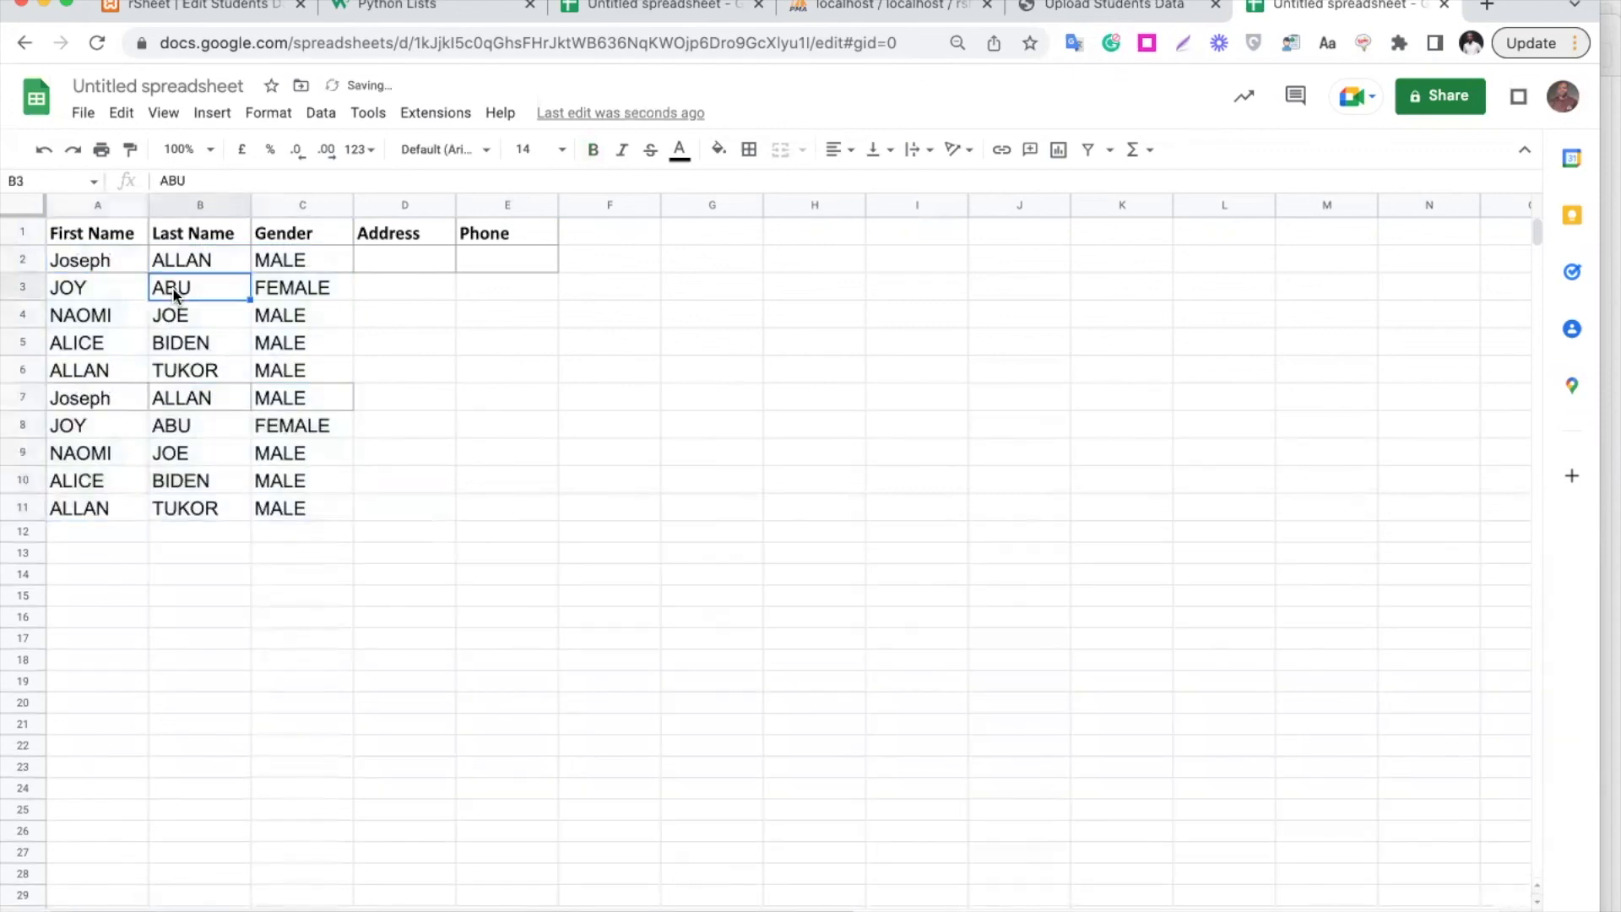
left_click(404, 257)
left_click(517, 260)
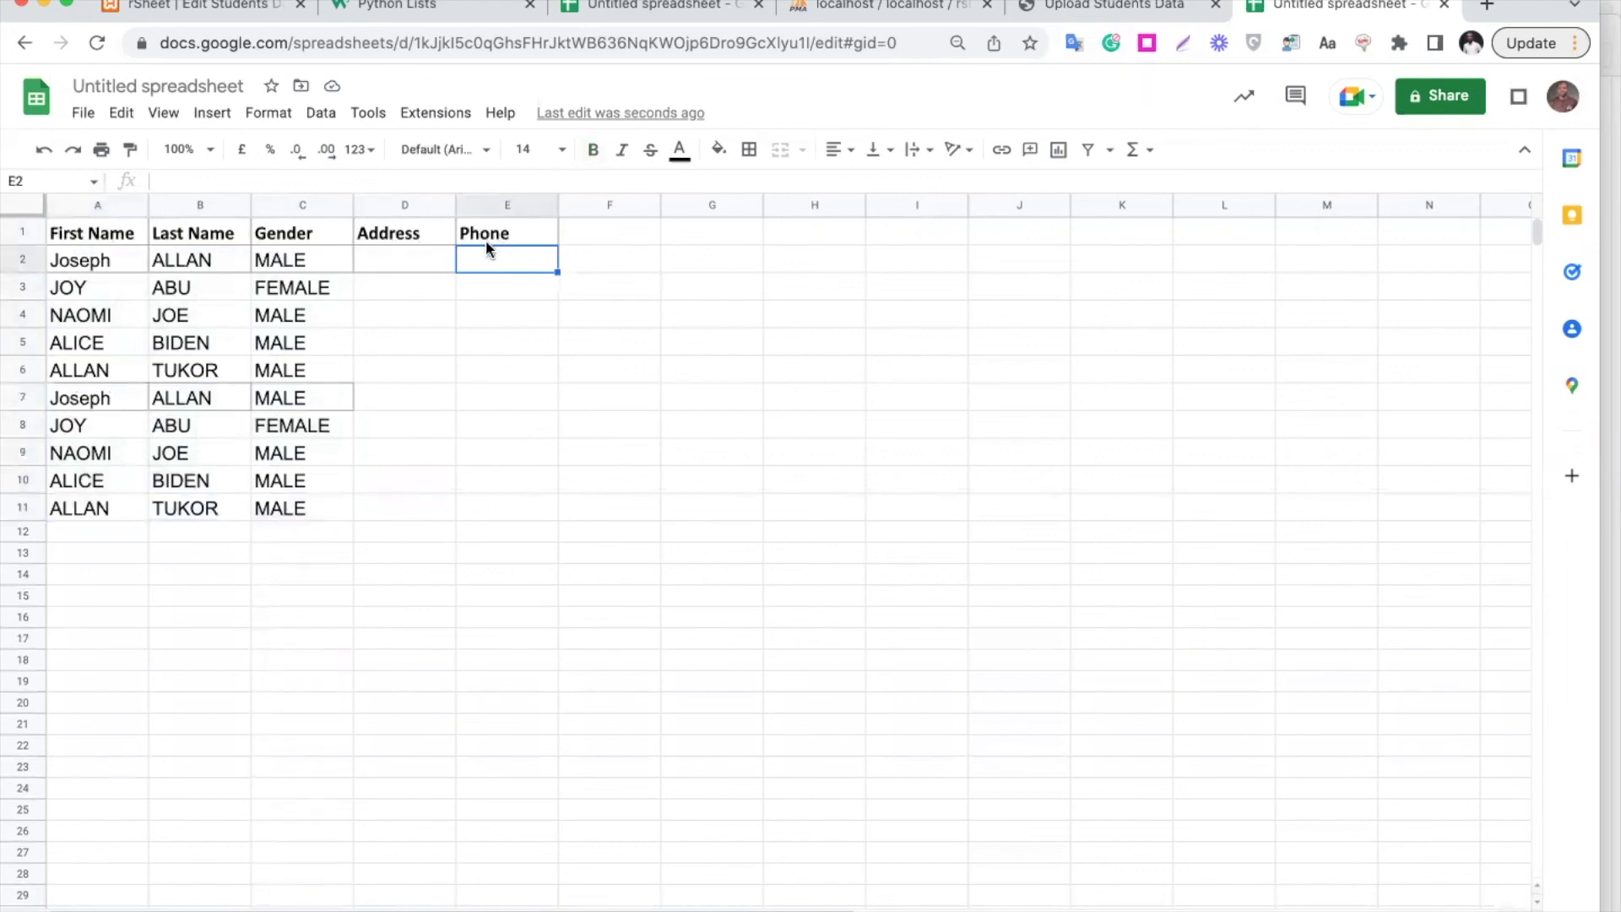
left_click_drag(98, 262, 326, 506)
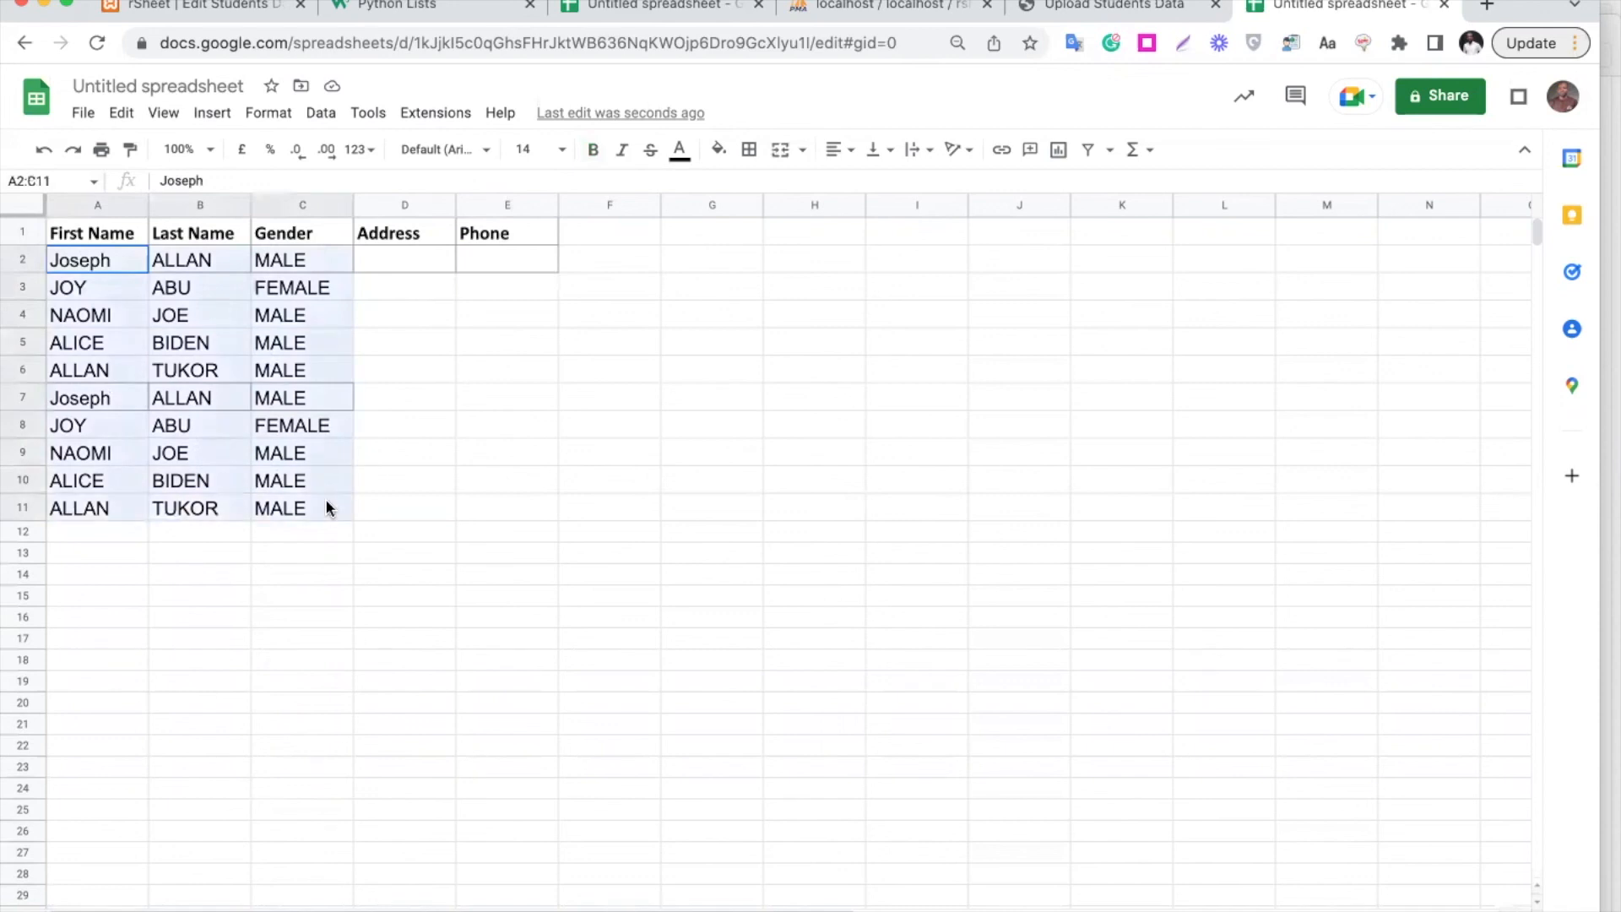
left_click(395, 319)
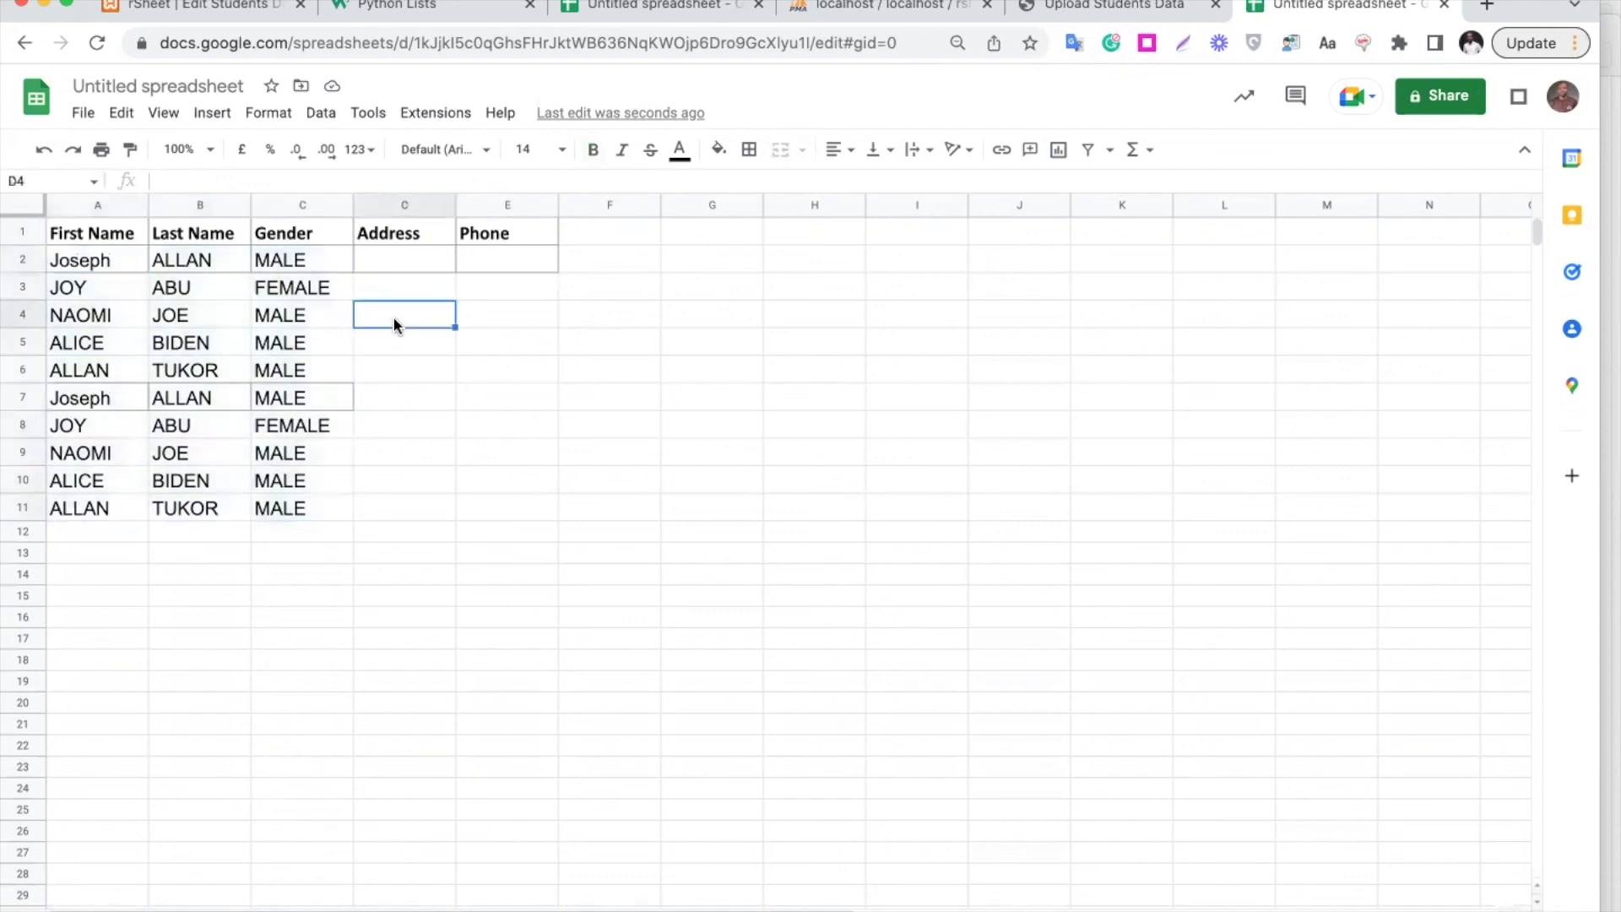
left_click(1101, 6)
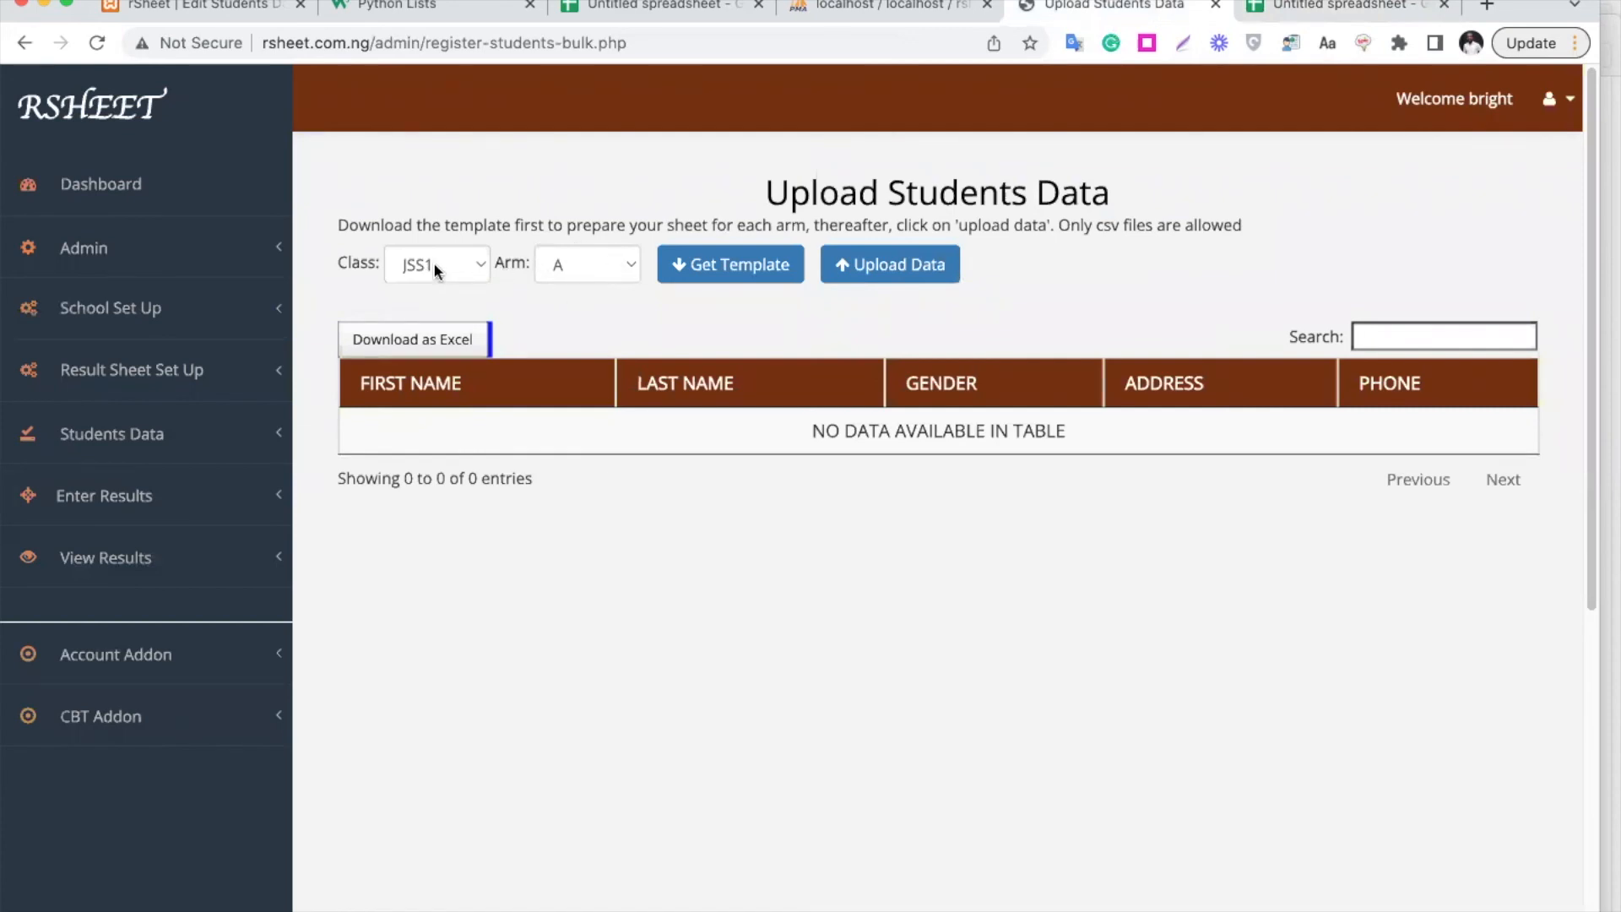
Switch the arm to B and back to A, then bring up the student spreadsheet
left_click(591, 263)
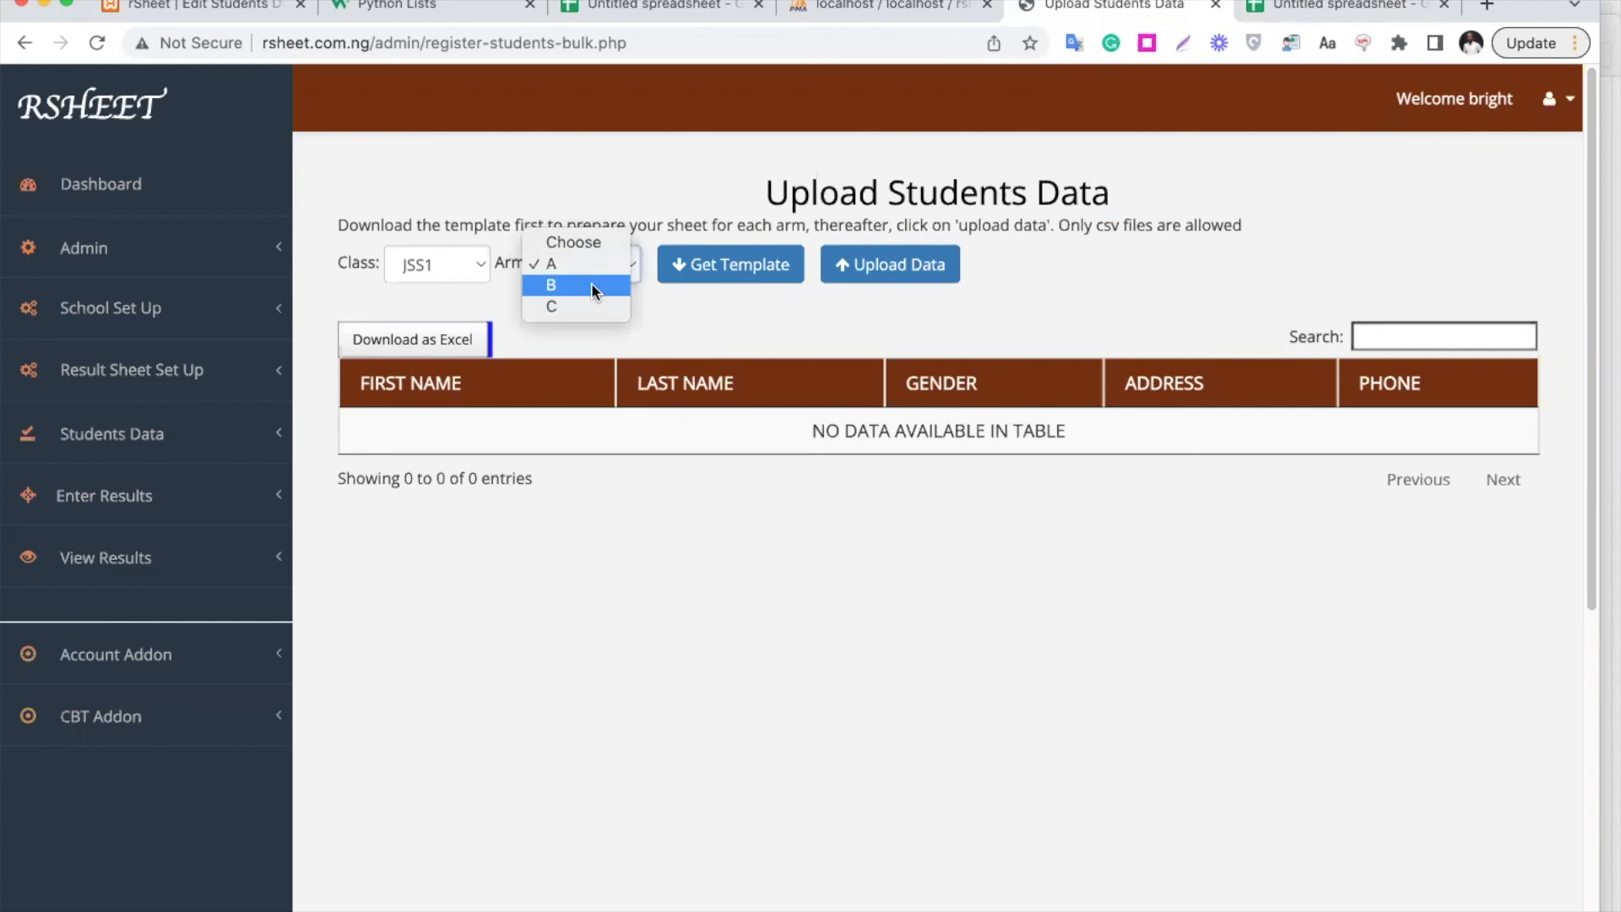
left_click(591, 282)
left_click(594, 260)
left_click(605, 234)
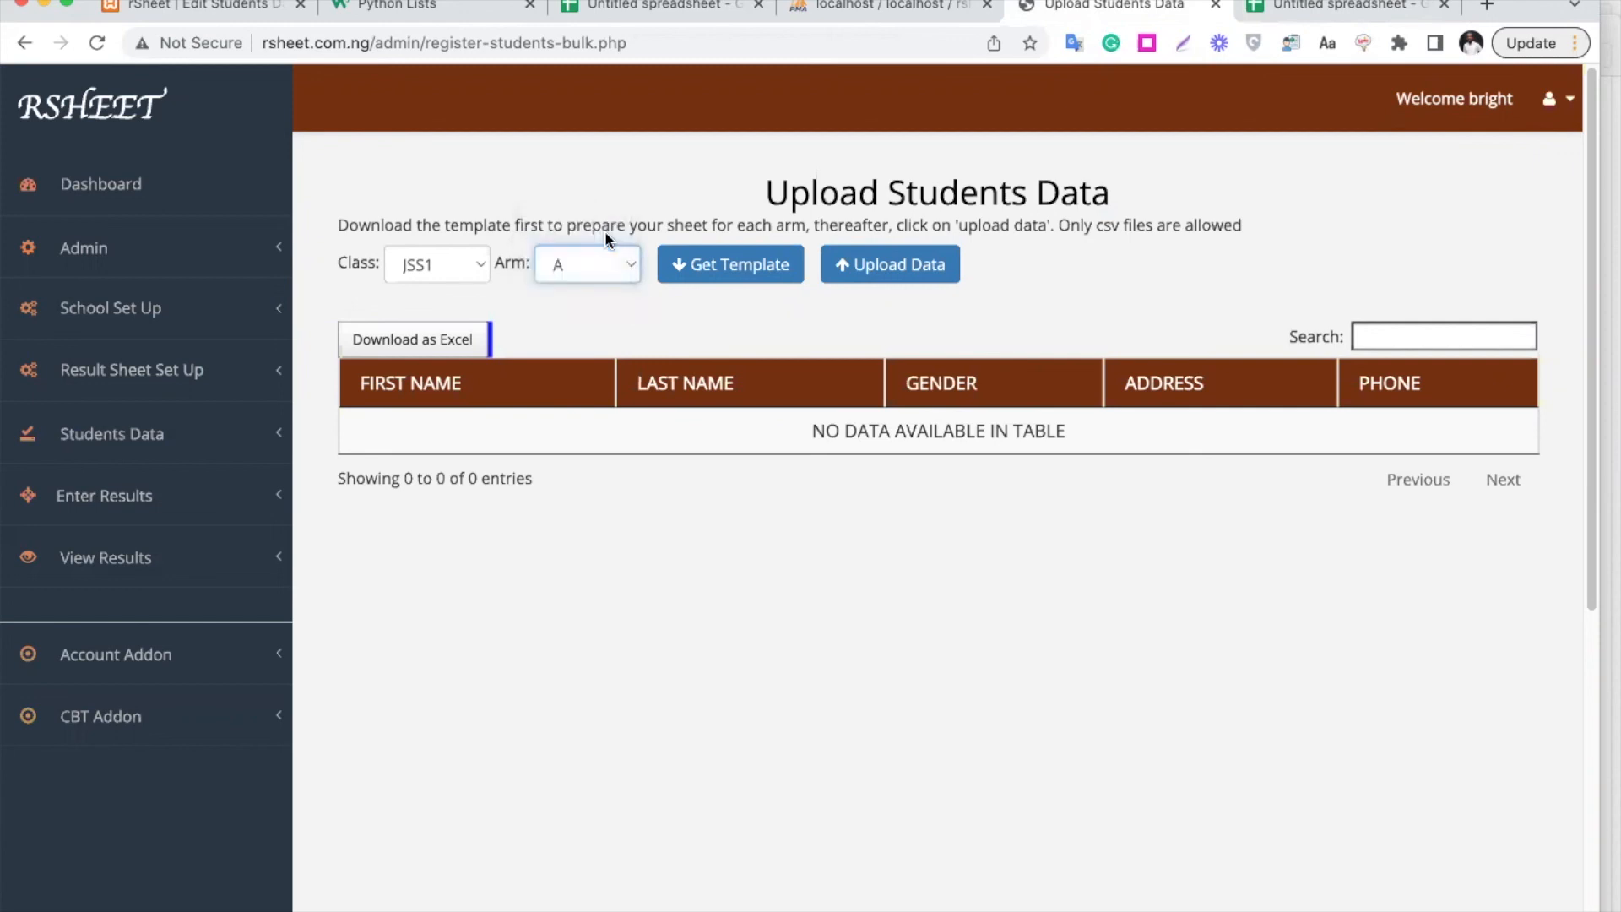
left_click(1283, 17)
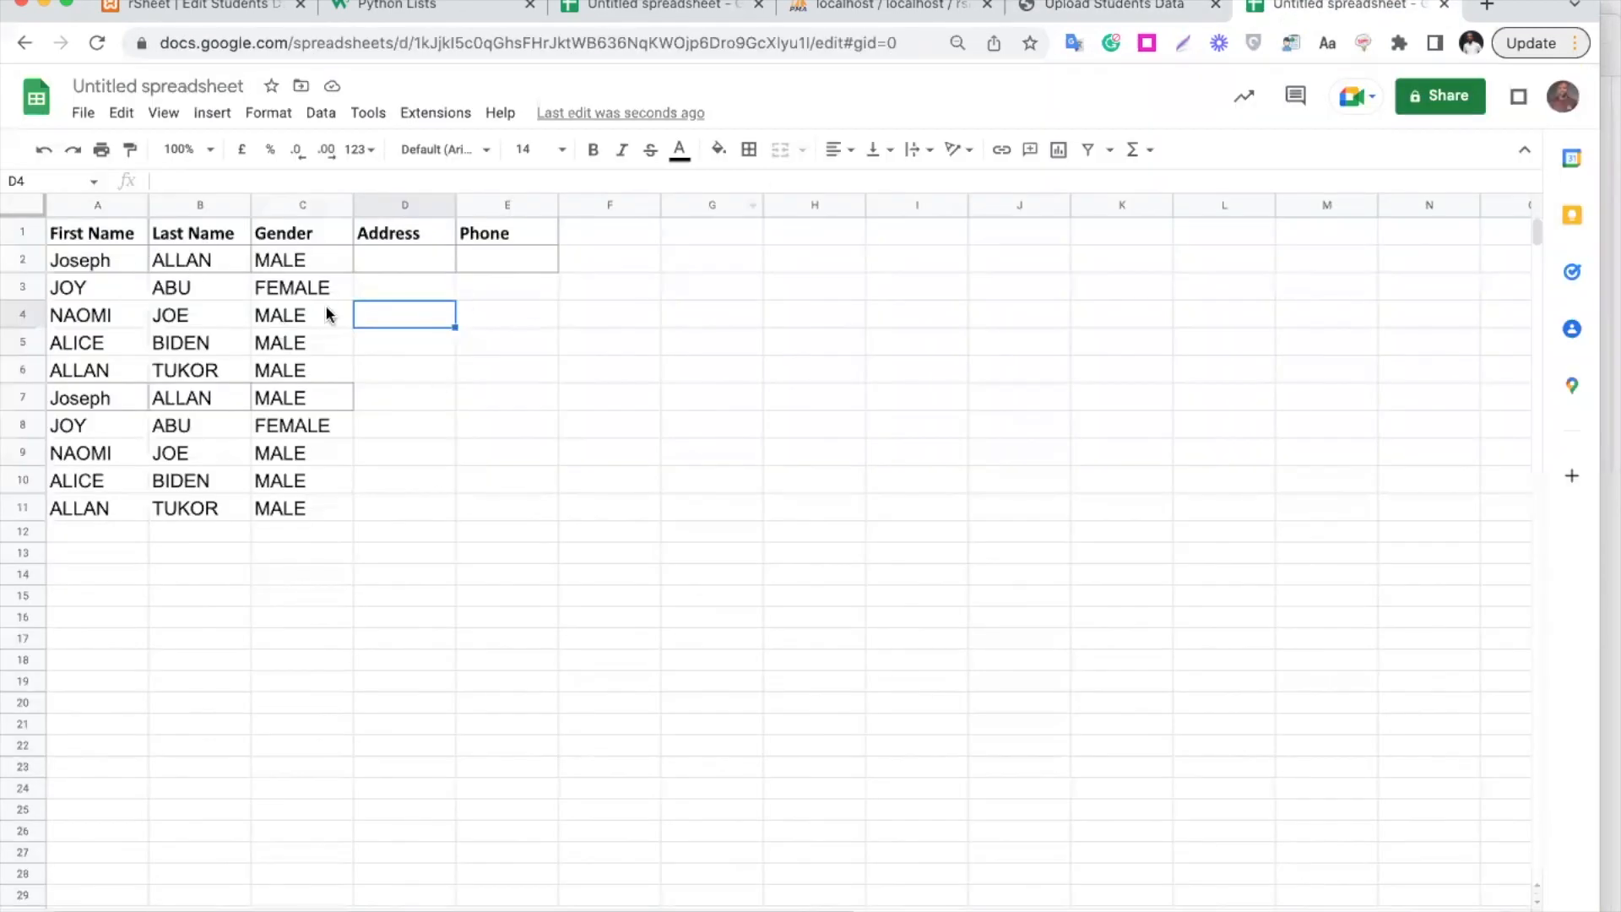
Download the ten-student sheet as a .csv file and return to rSheet's Upload Students Data tab
left_click(83, 113)
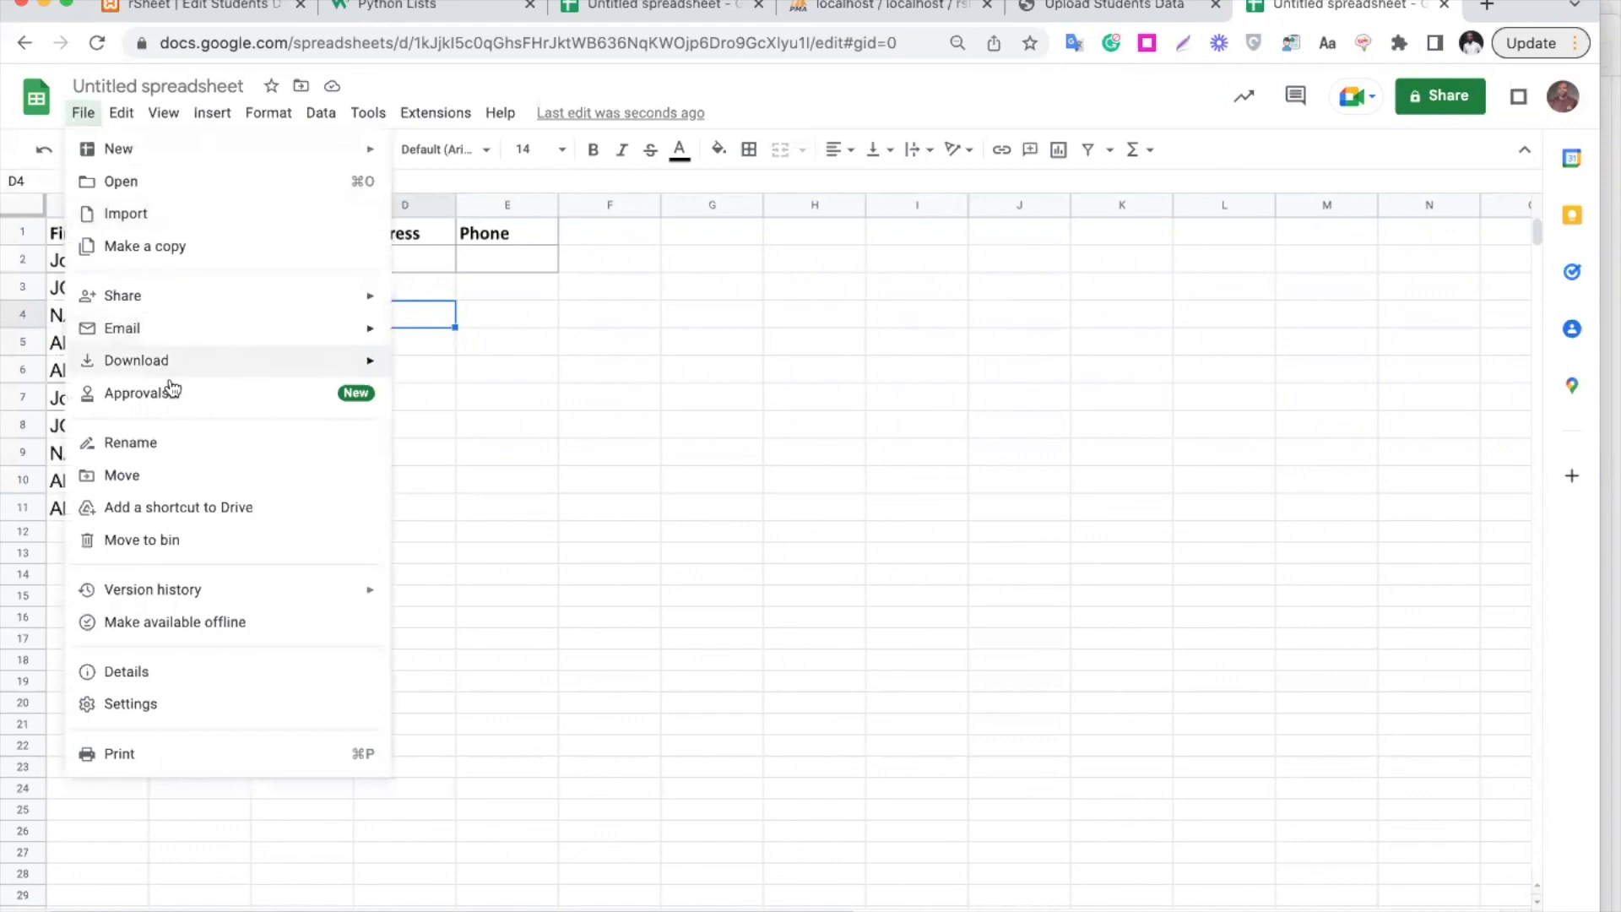
mouse_move(202, 361)
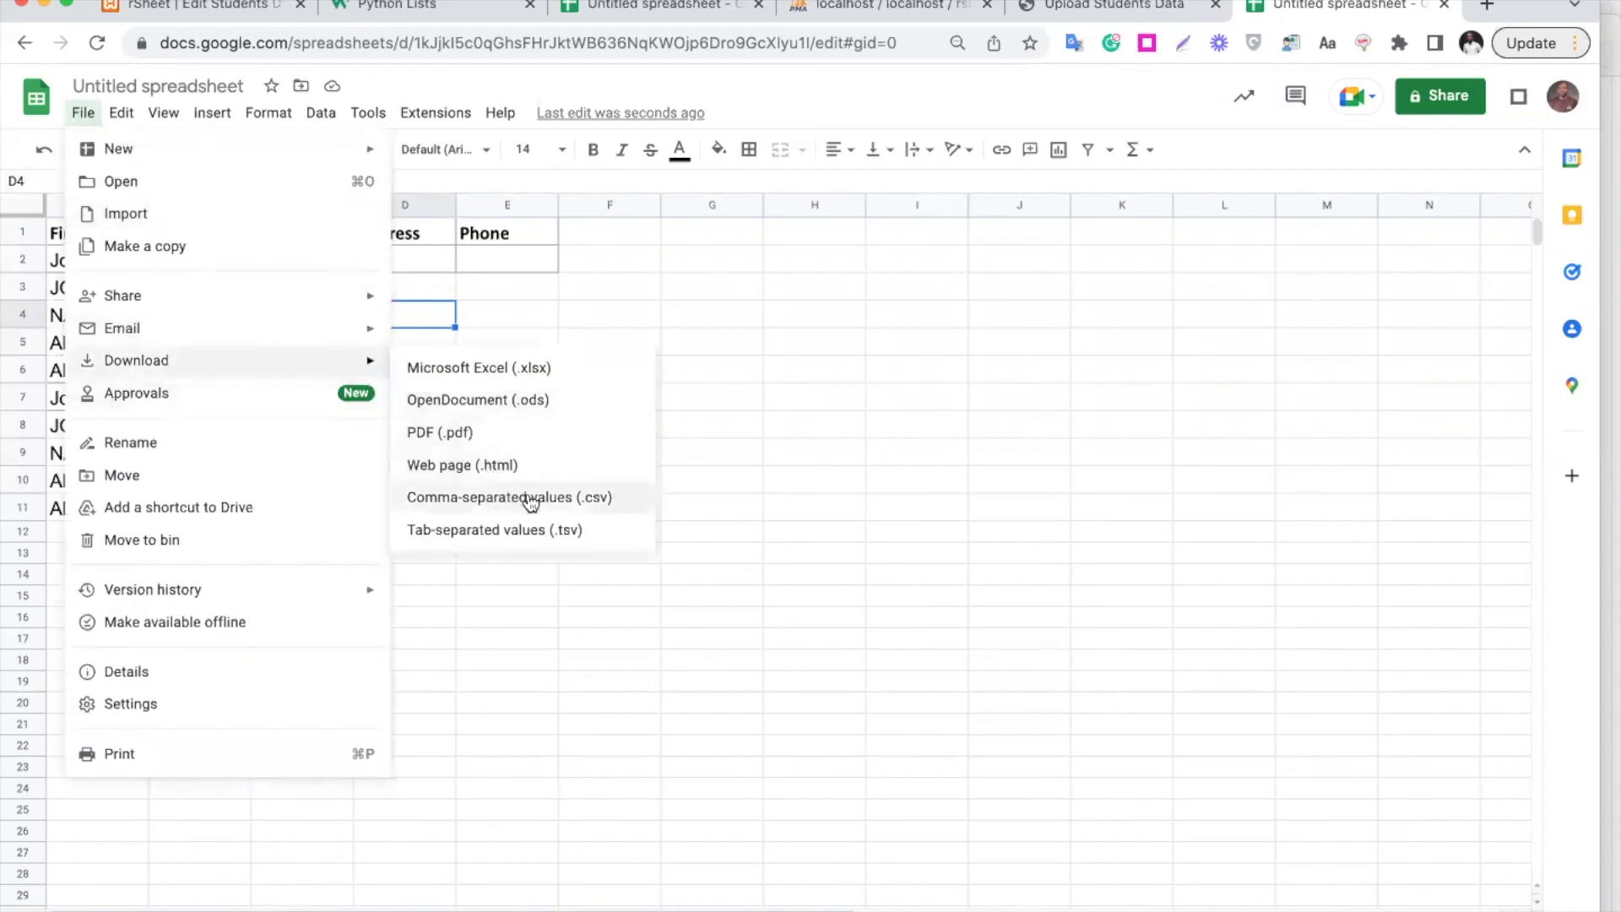
left_click(530, 498)
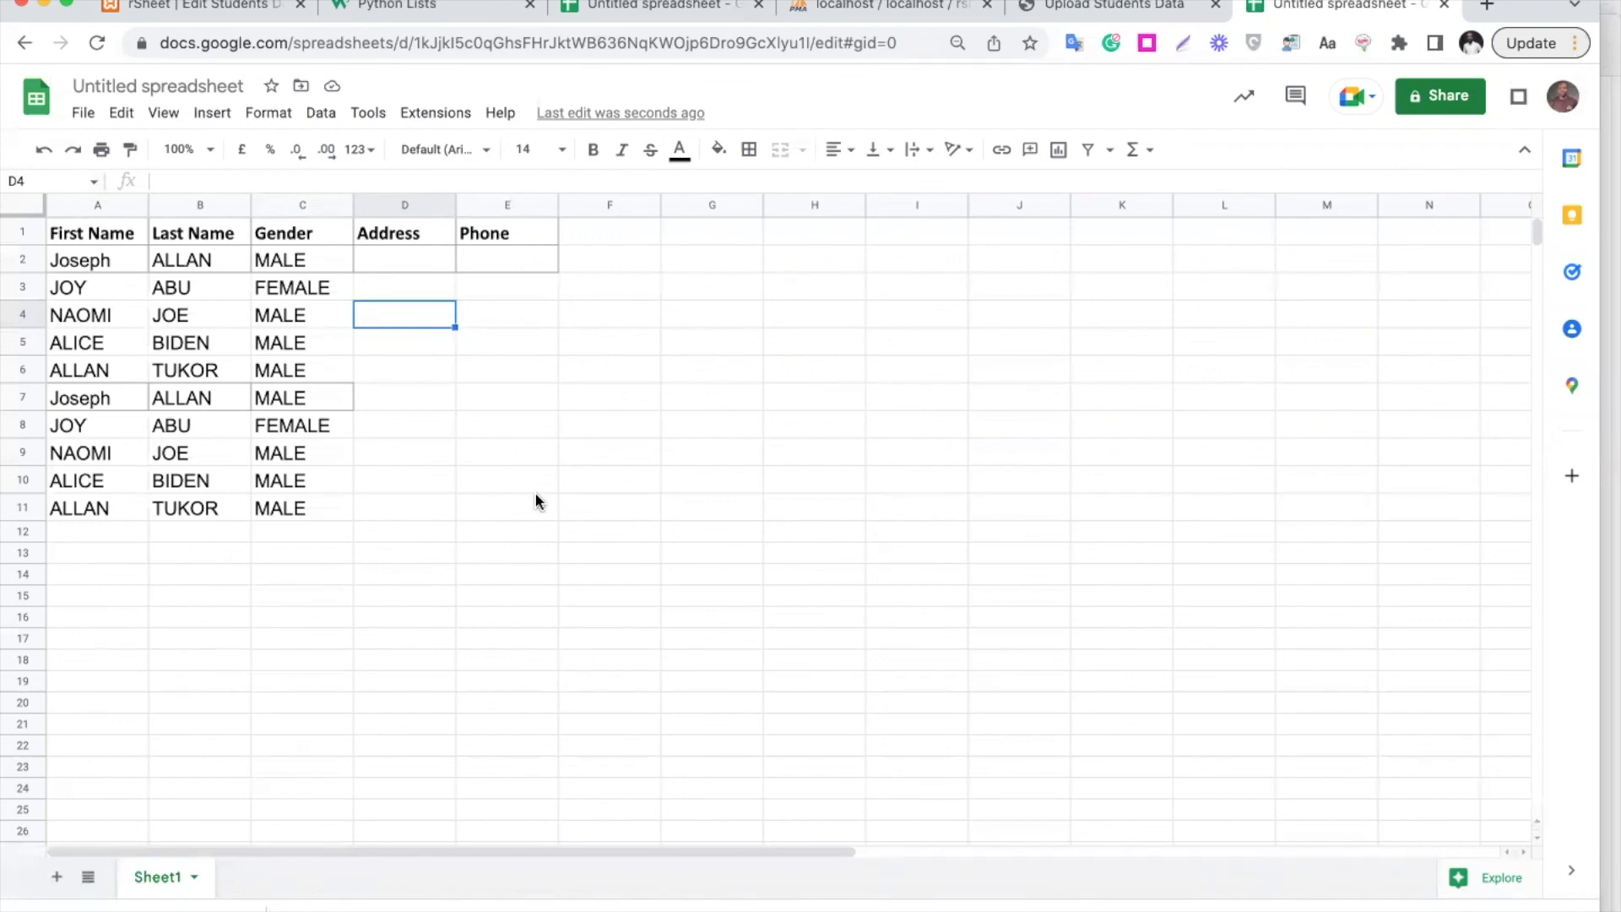
left_click(1105, 11)
left_click(916, 270)
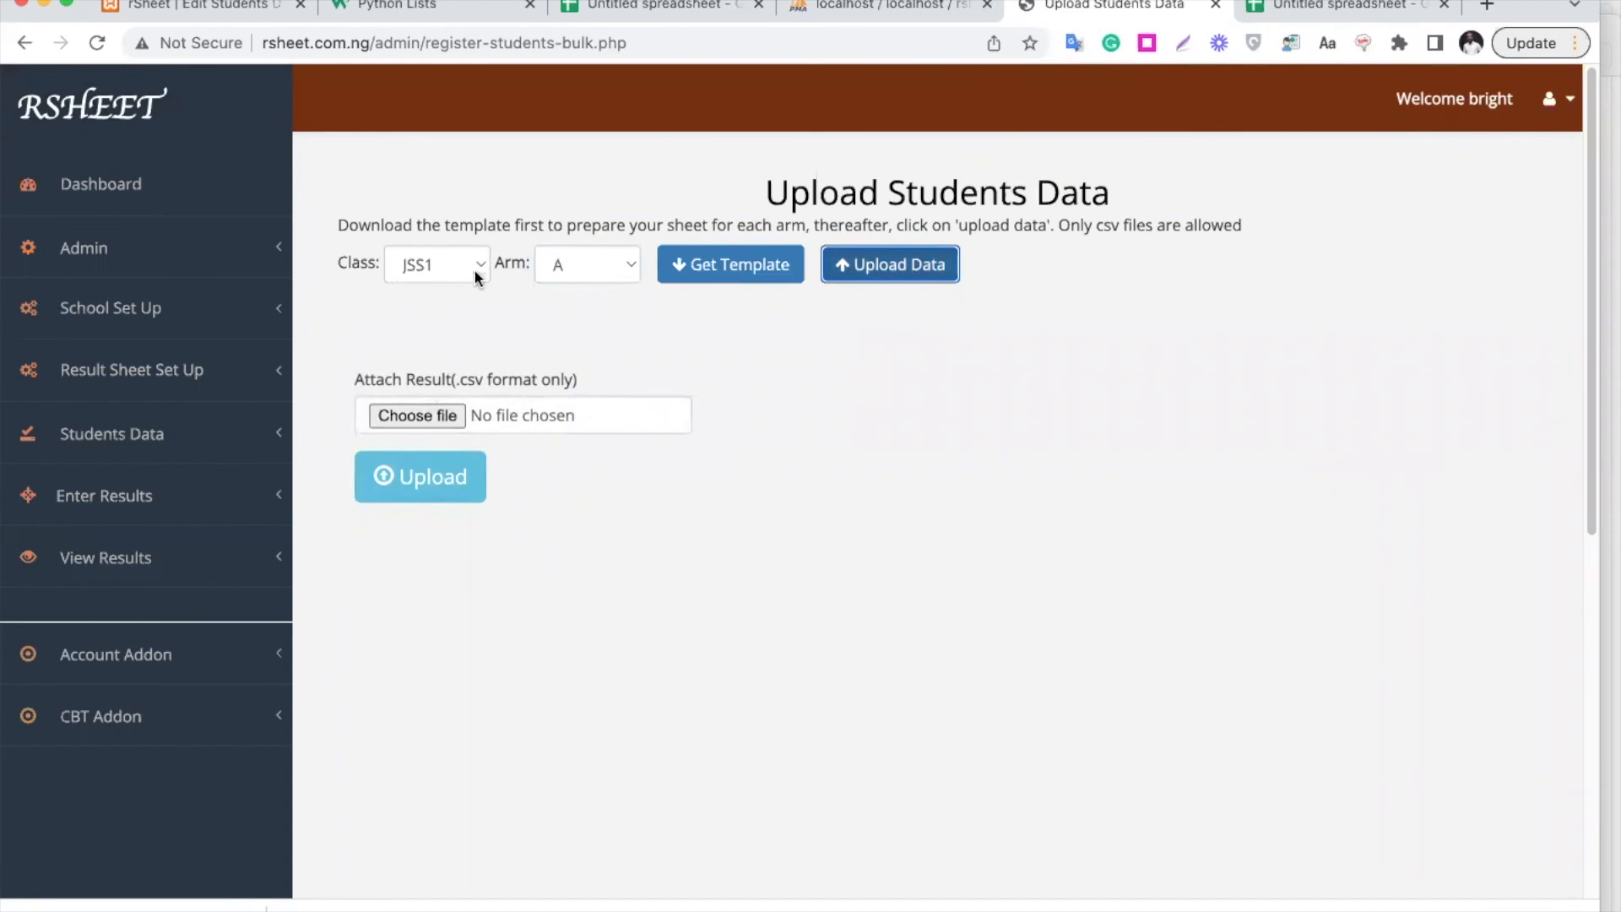
Upload 'Untitled spreadsheet - Sheet1 (5).csv' to JSS1 arm A, confirming 10 records uploaded
left_click(437, 417)
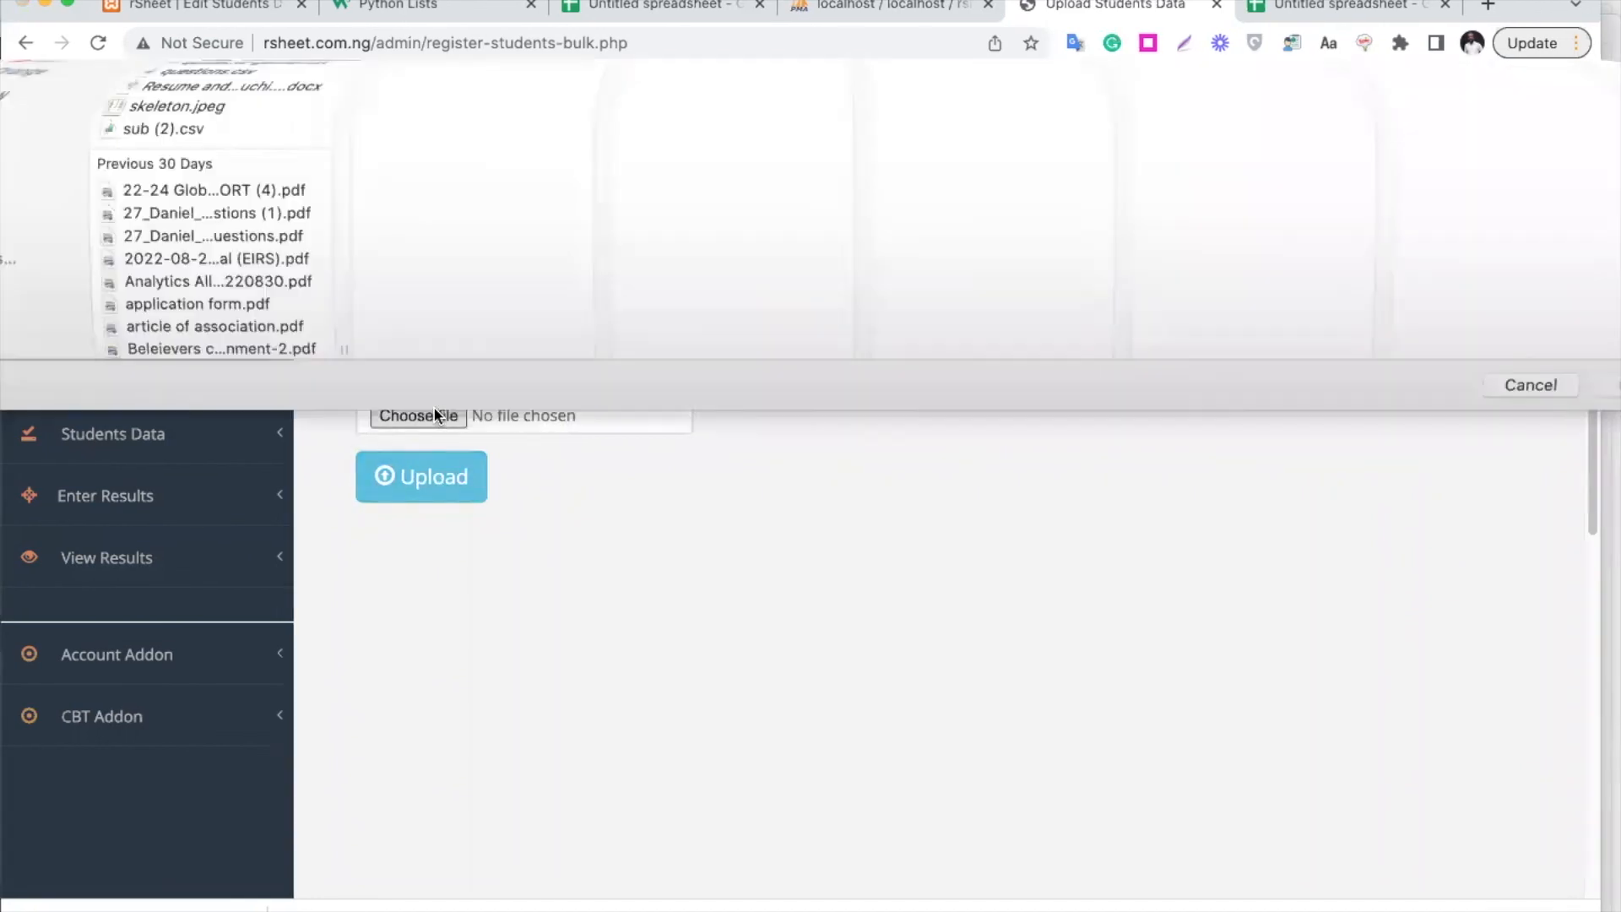
left_click(332, 162)
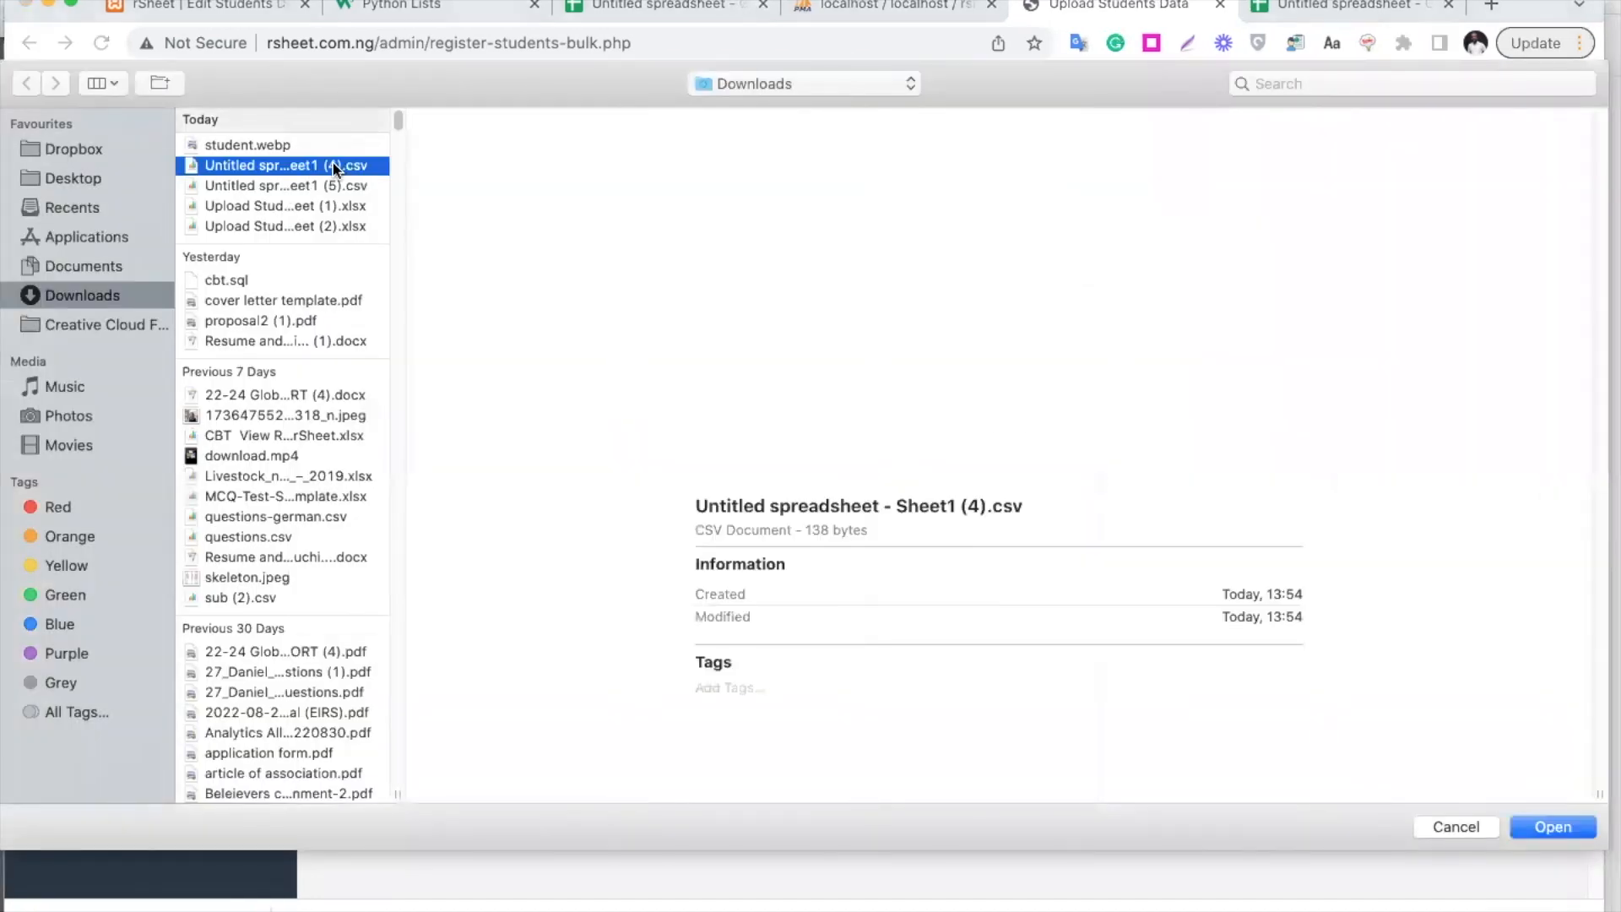
left_click(339, 227)
key("Up")
key("Up")
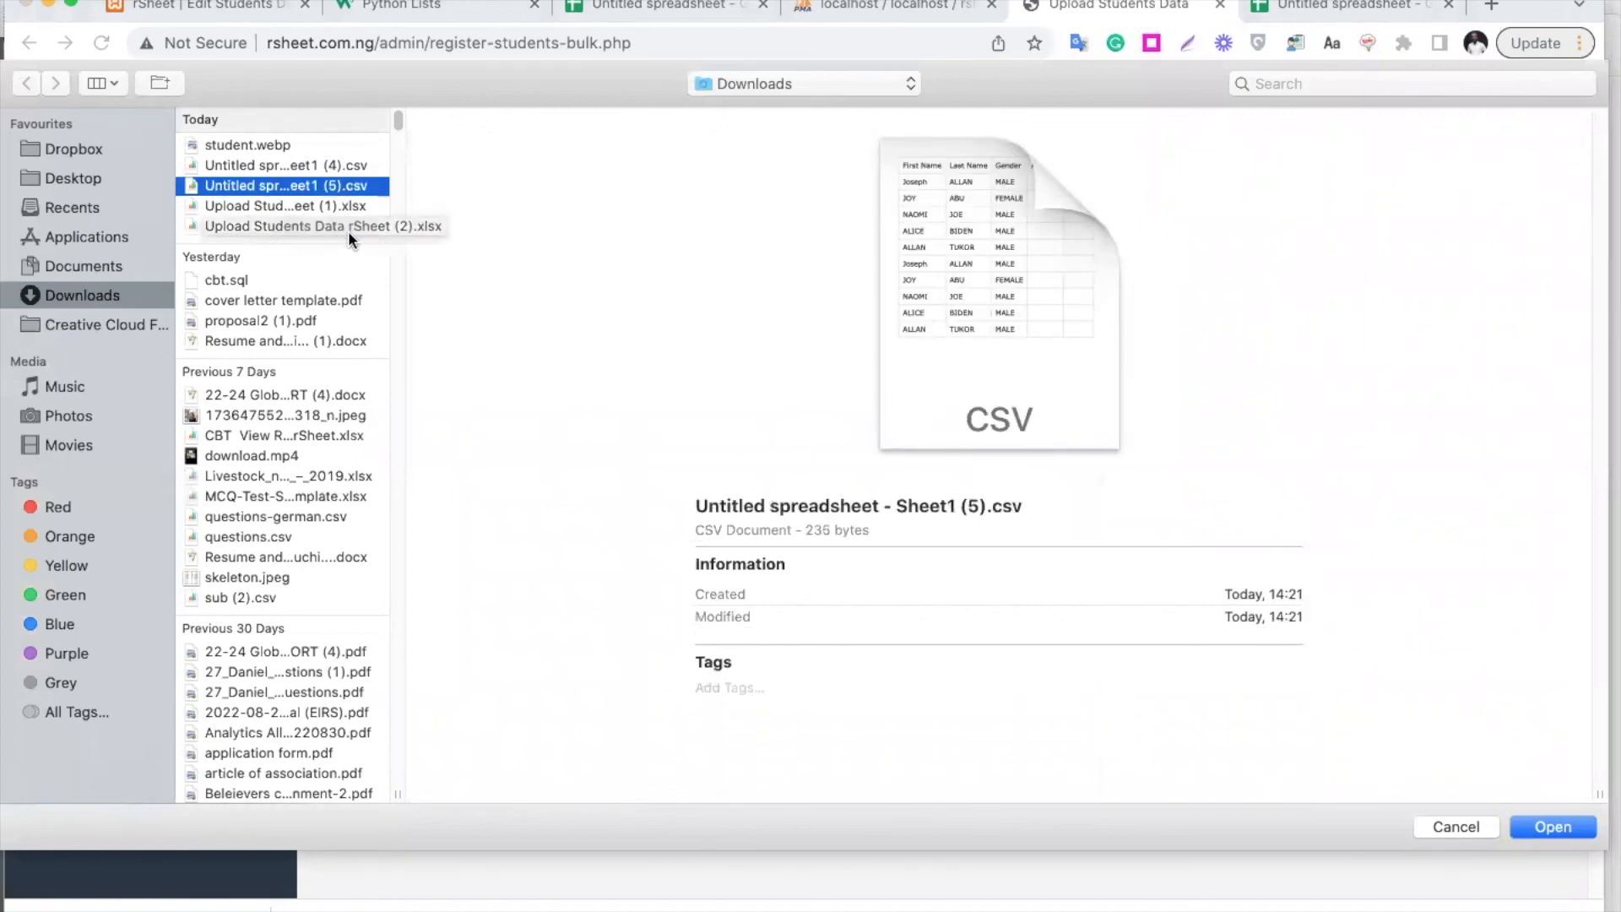
key("Return")
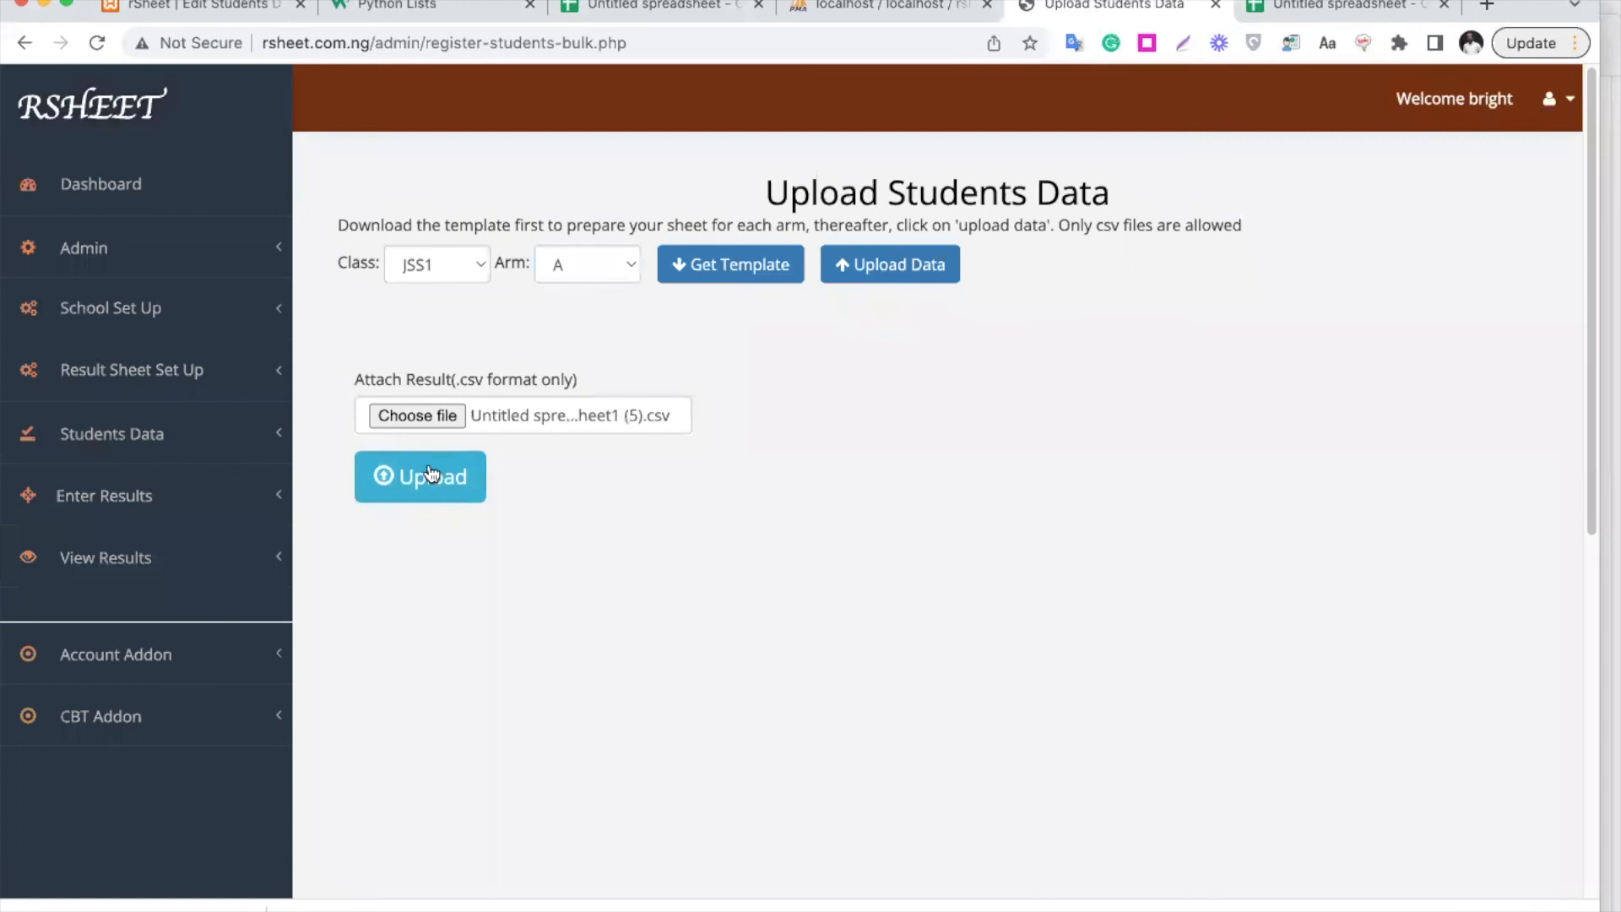
left_click(430, 474)
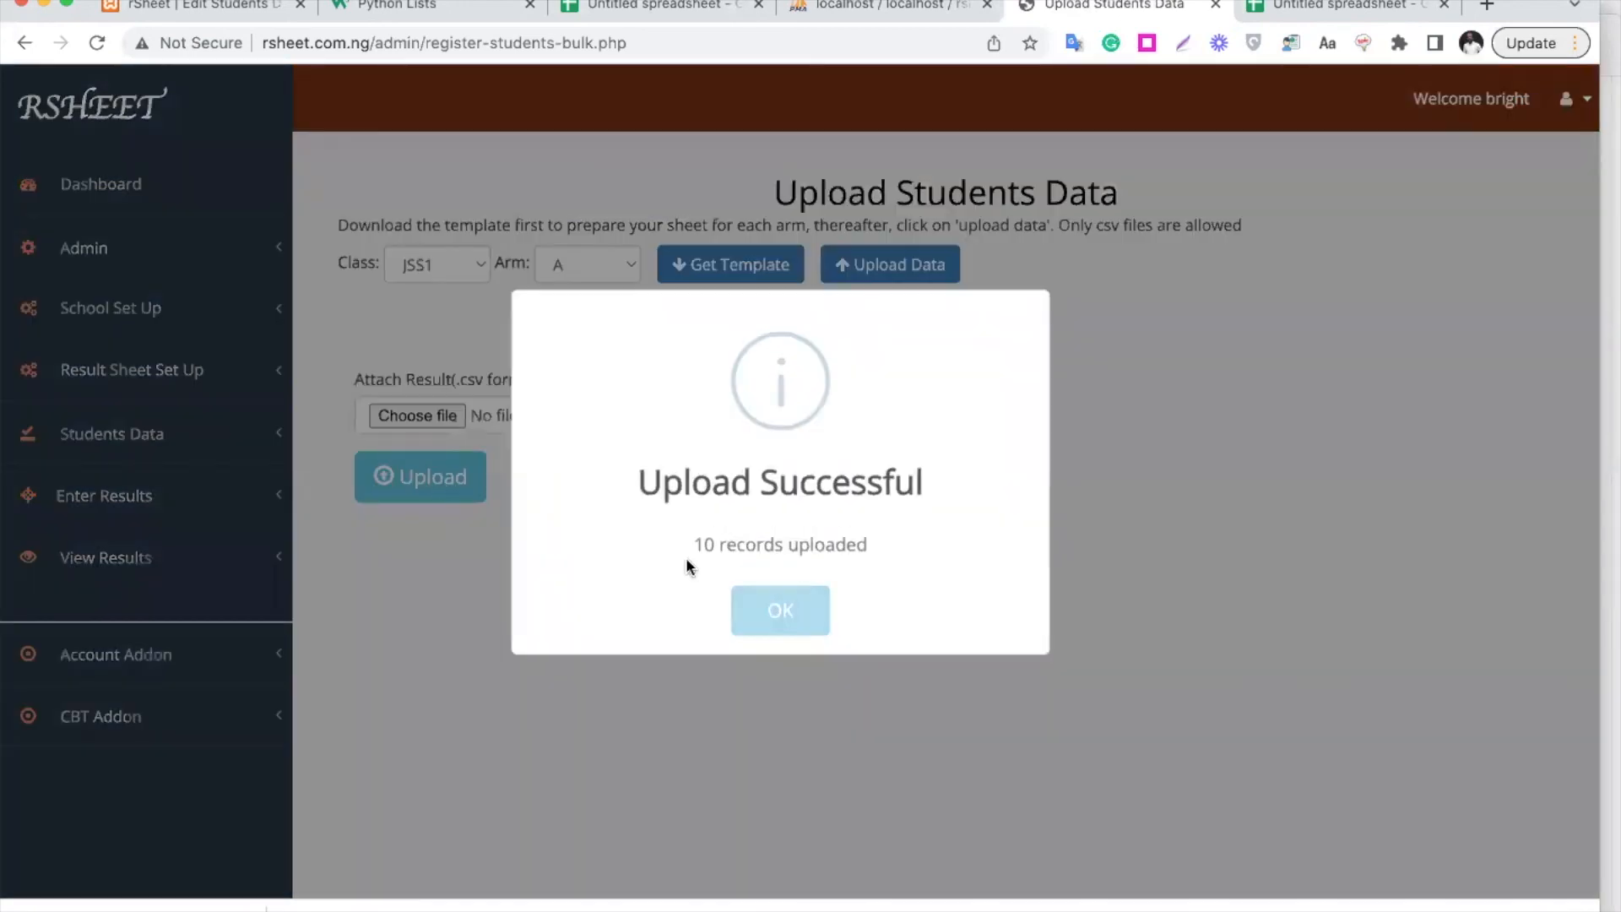
left_click(775, 616)
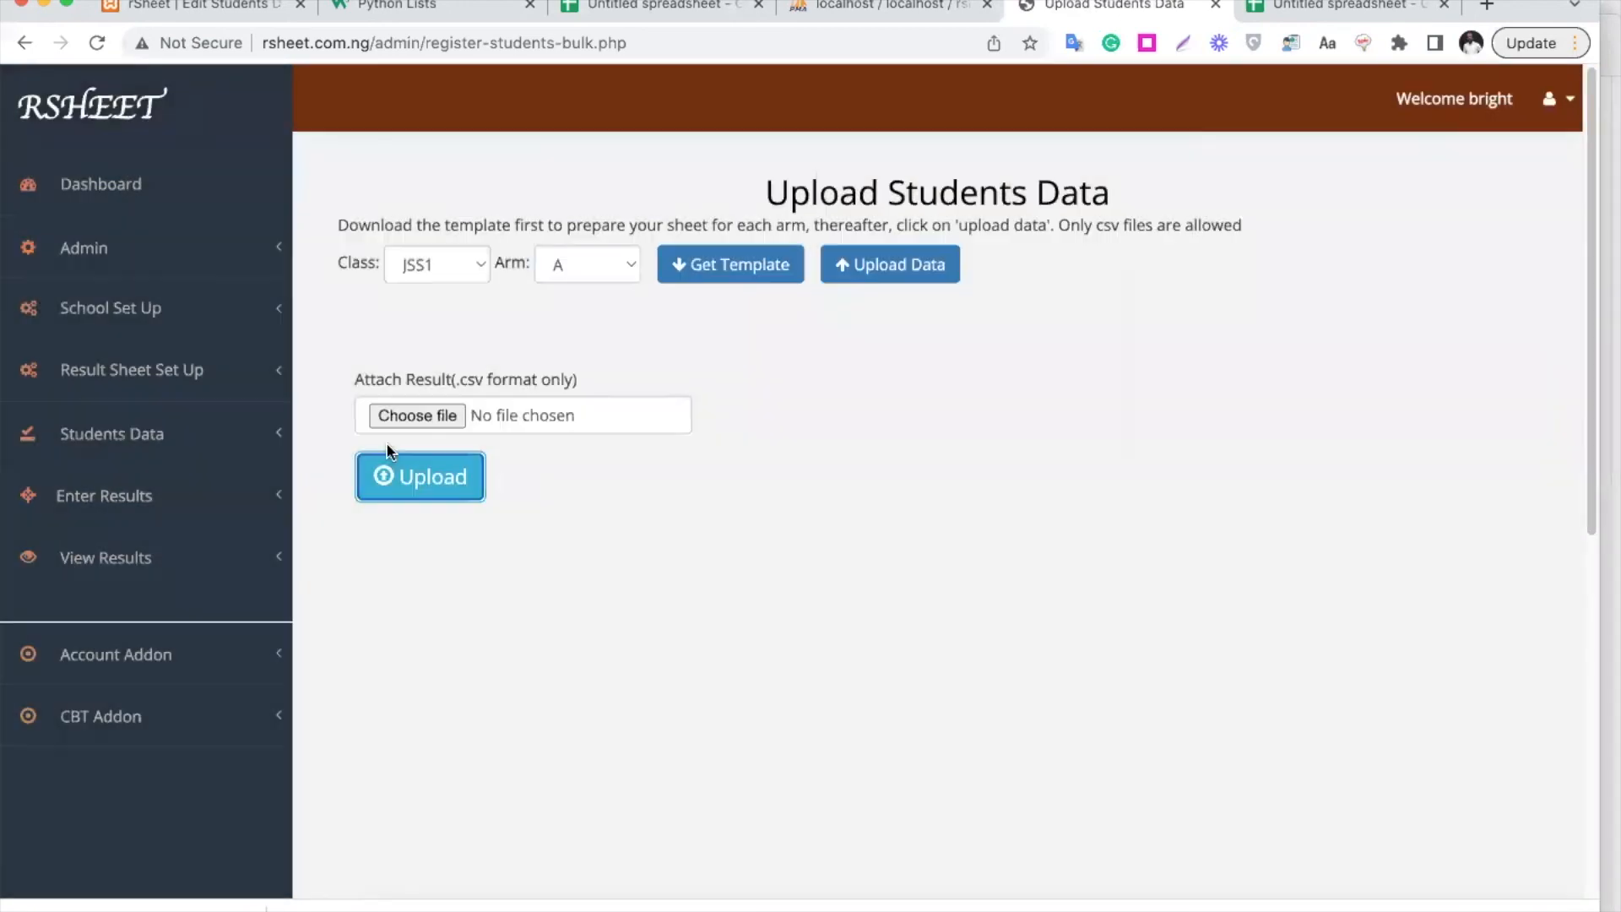
left_click(142, 433)
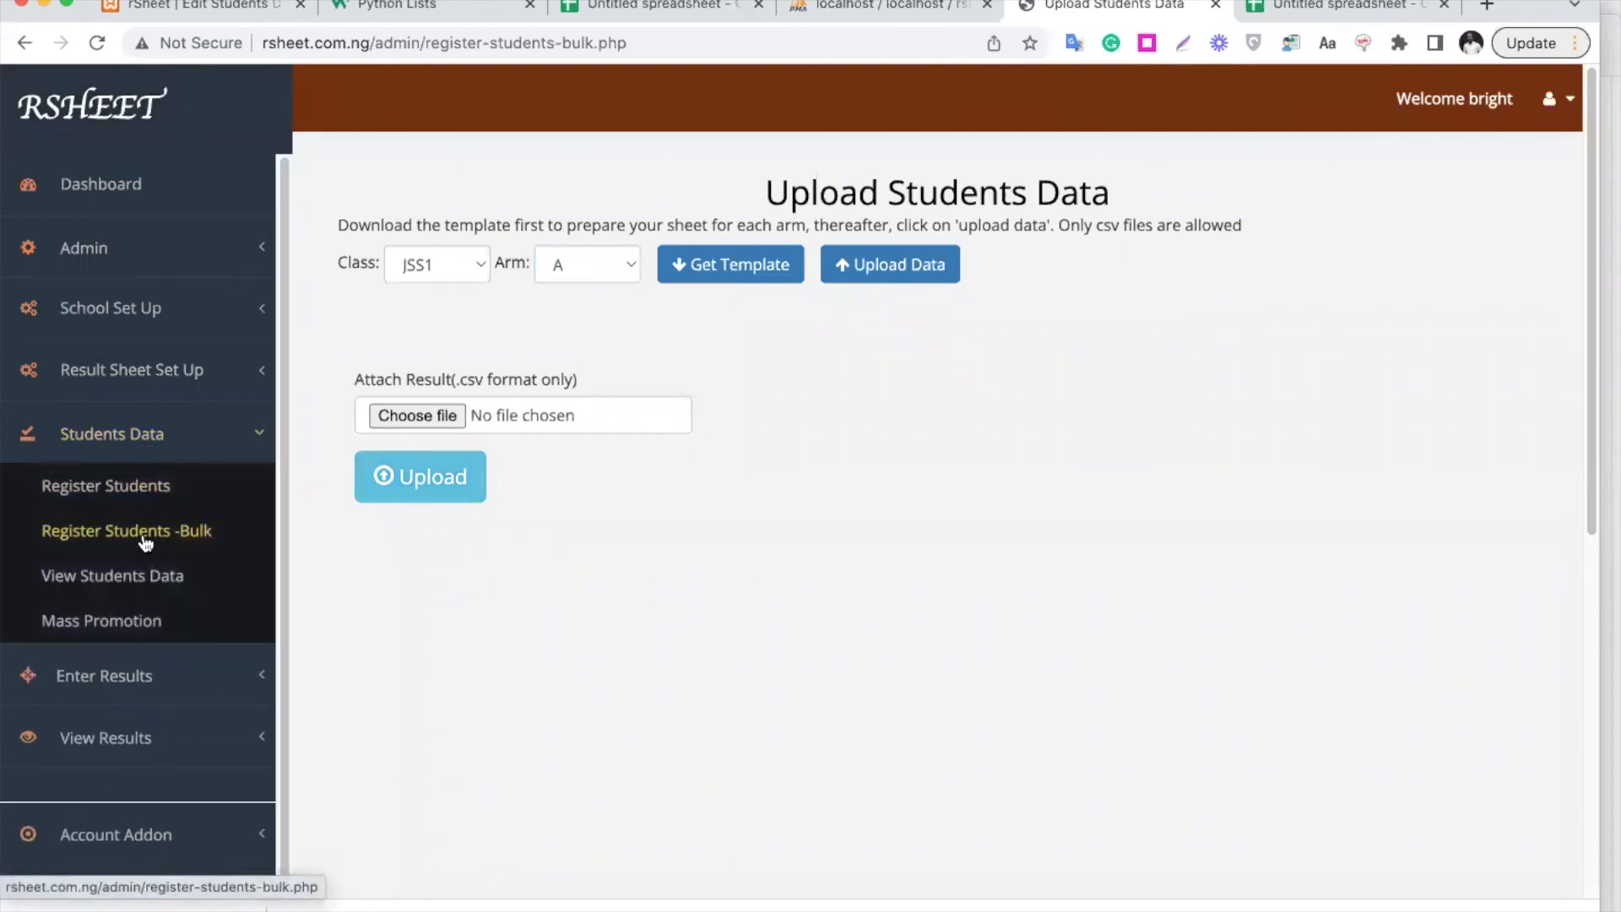
Pull the student list for class JSS1, arm A in View Students Data
left_click(151, 579)
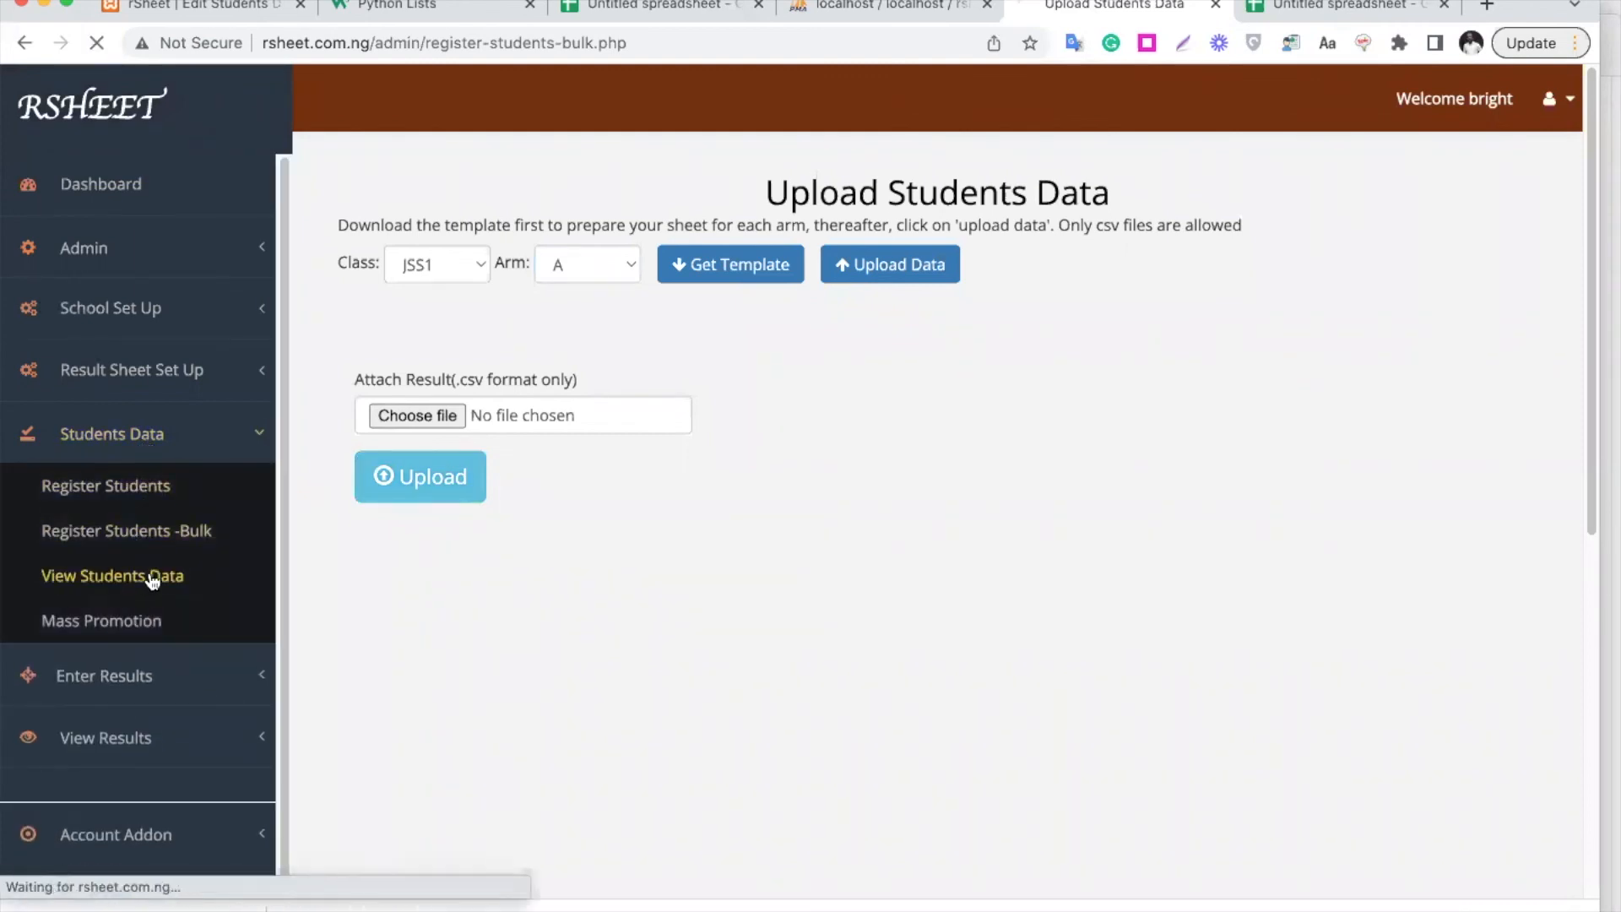
left_click(488, 247)
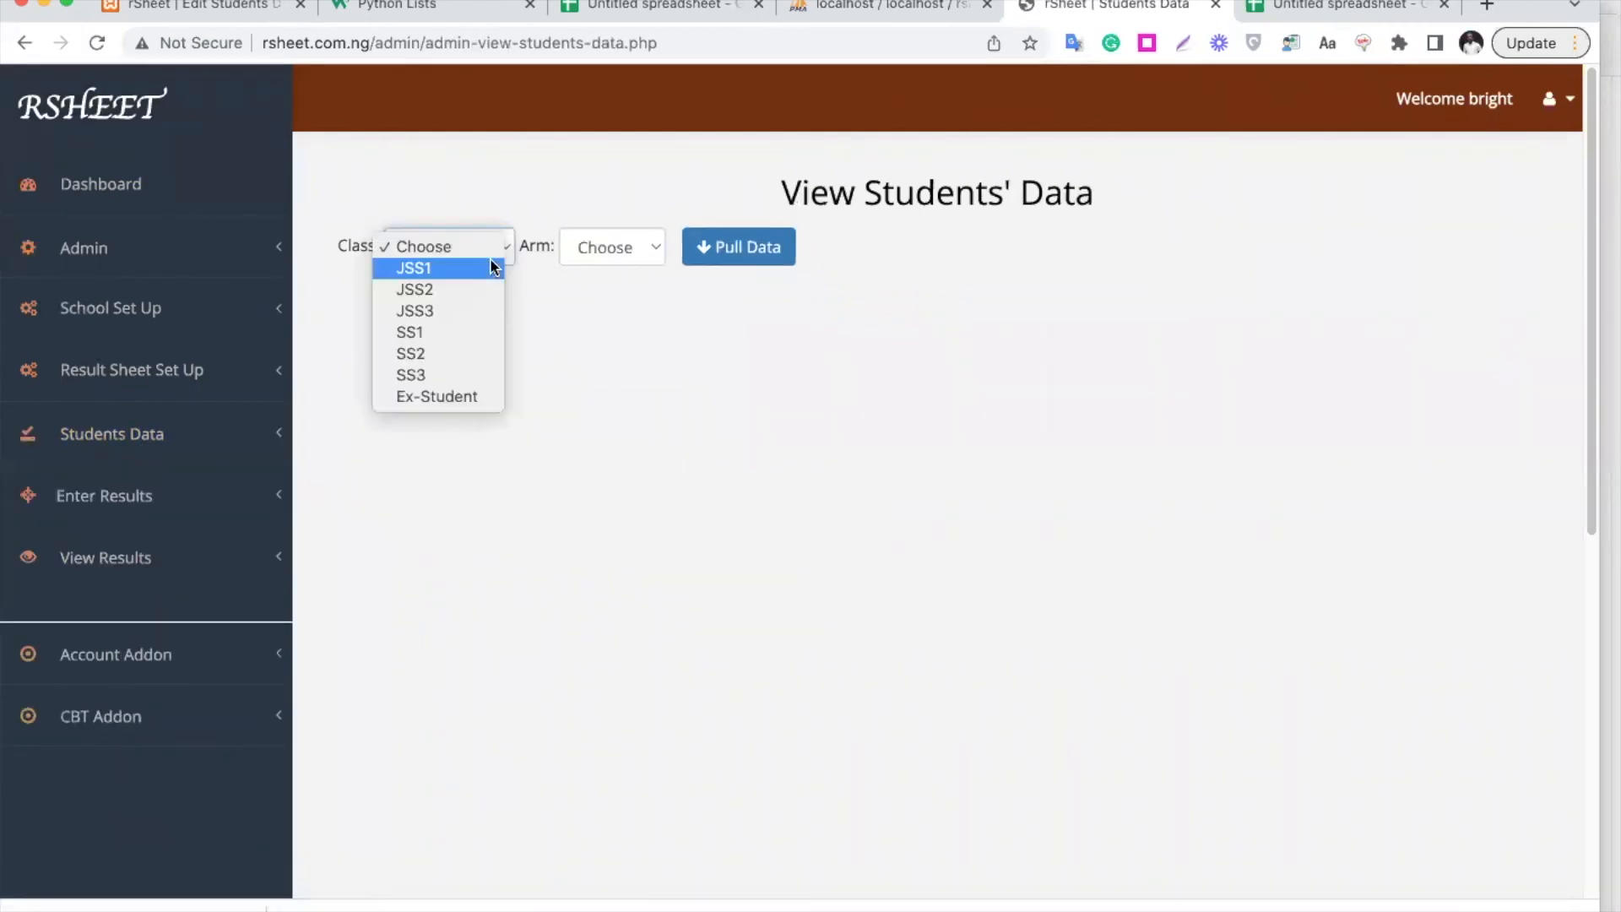
left_click(489, 269)
left_click(626, 262)
left_click(634, 269)
left_click(733, 250)
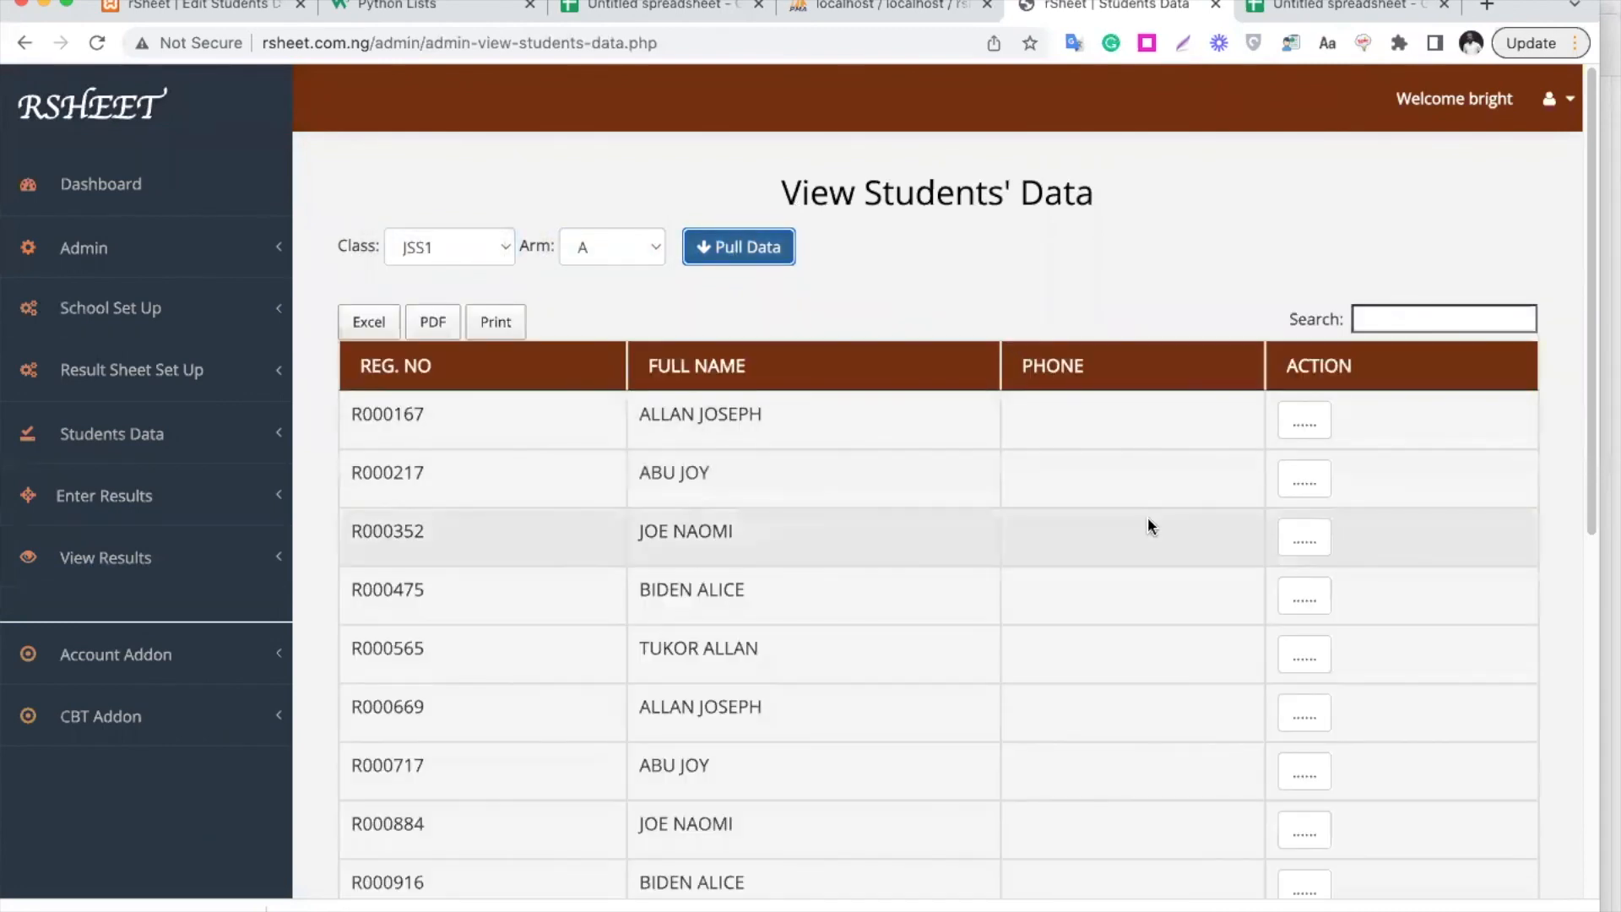
Open the first listed student's record for editing
left_click(1302, 420)
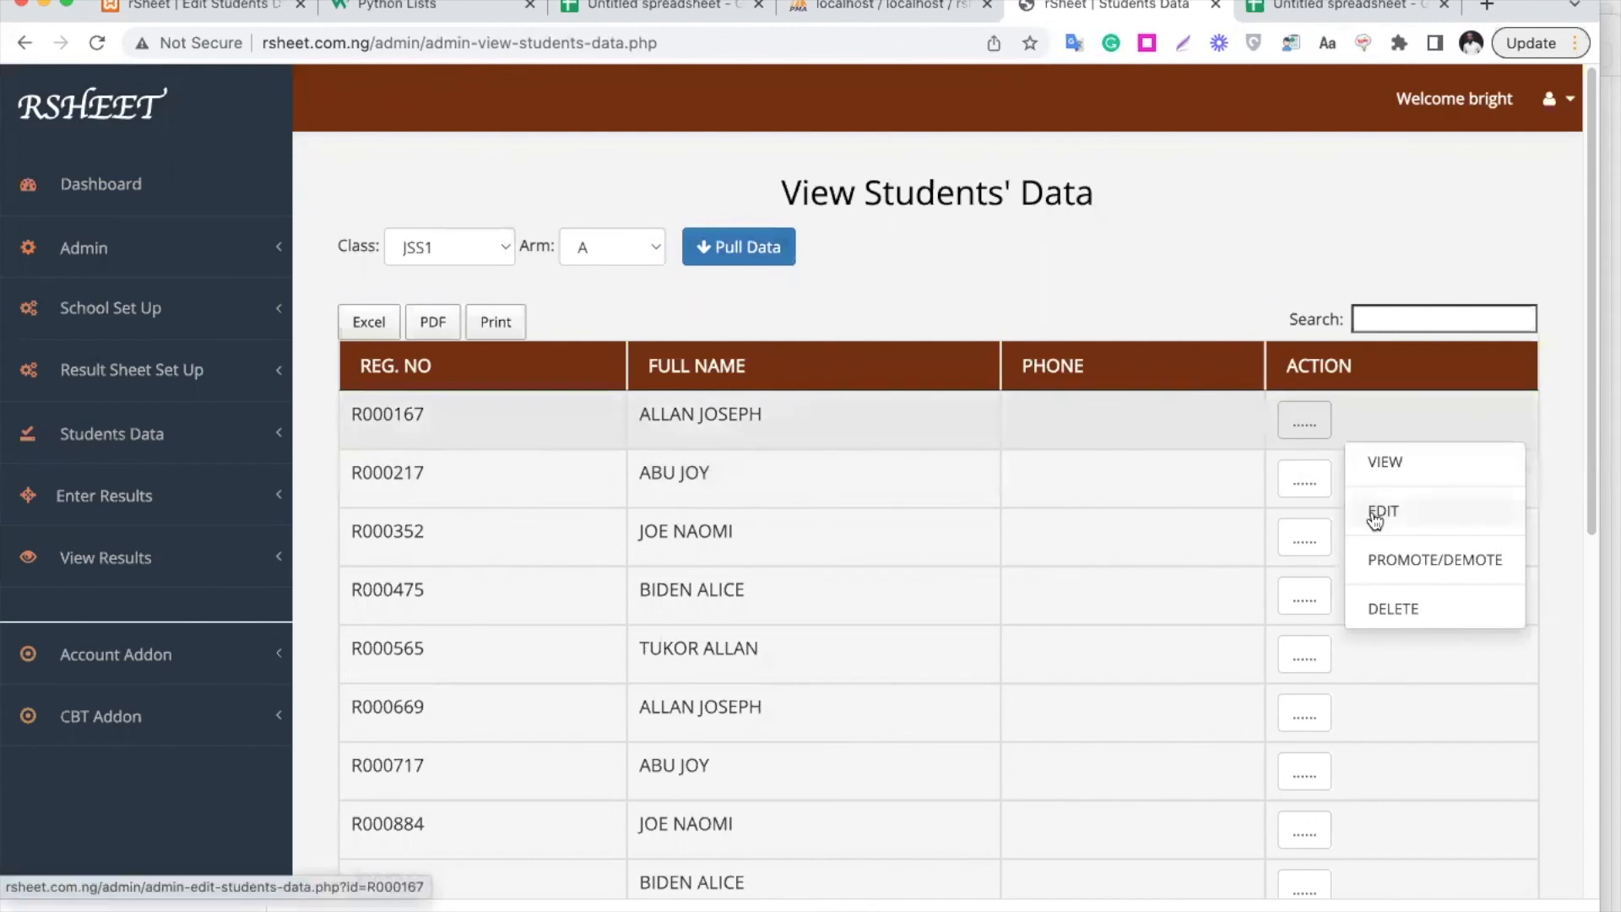
scroll(1011, 559, "down", 6)
scroll(1011, 559, "up", 6)
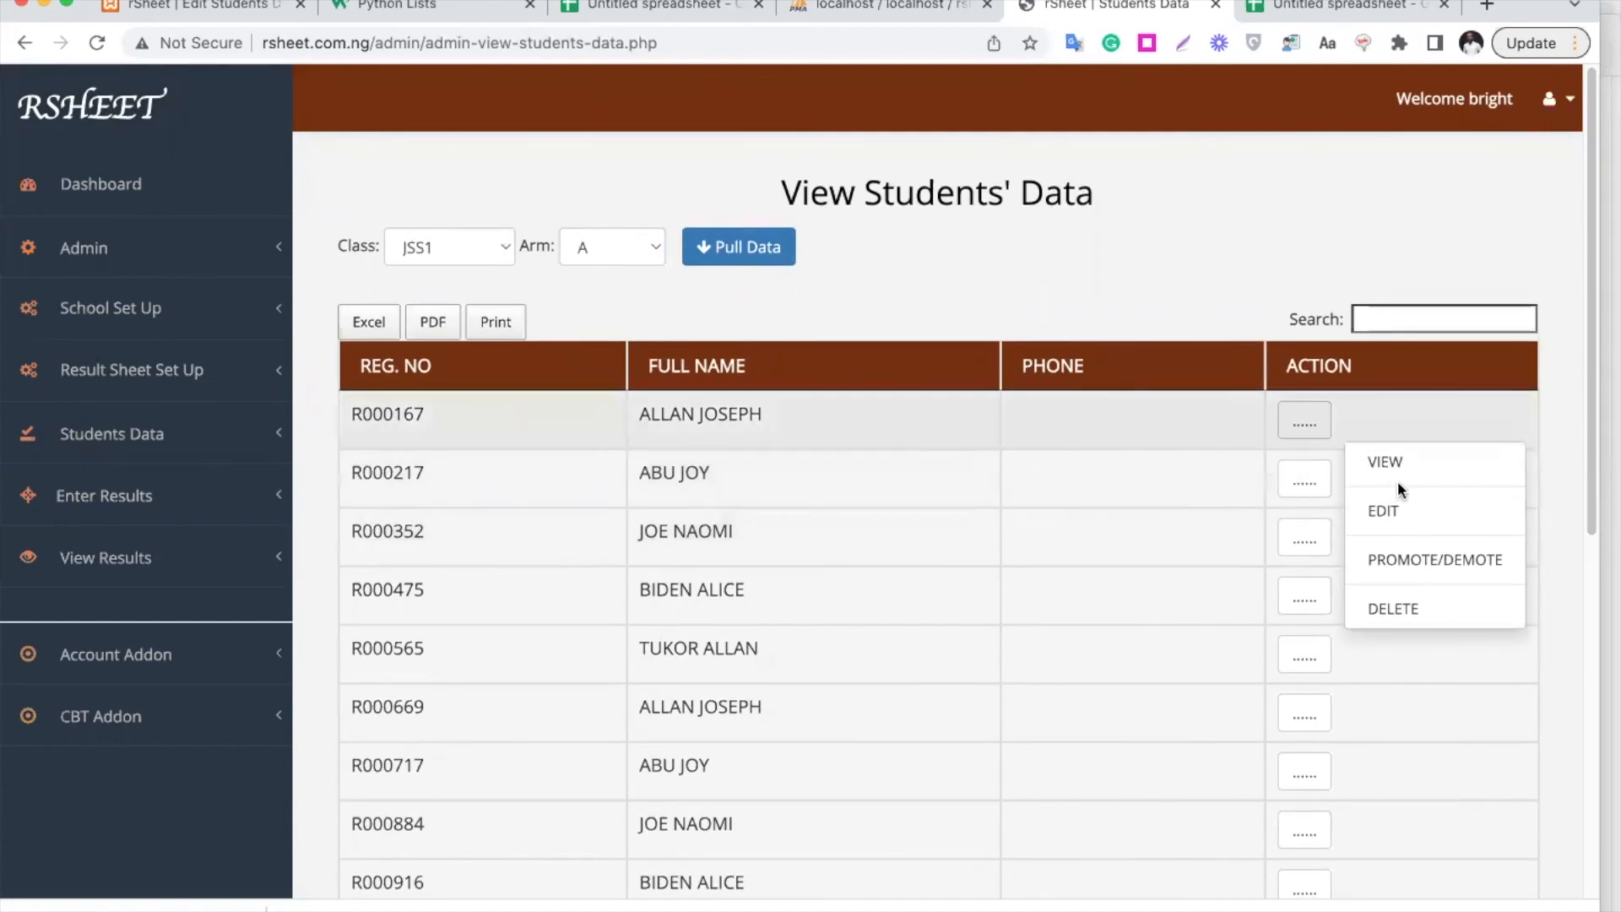
left_click(1390, 510)
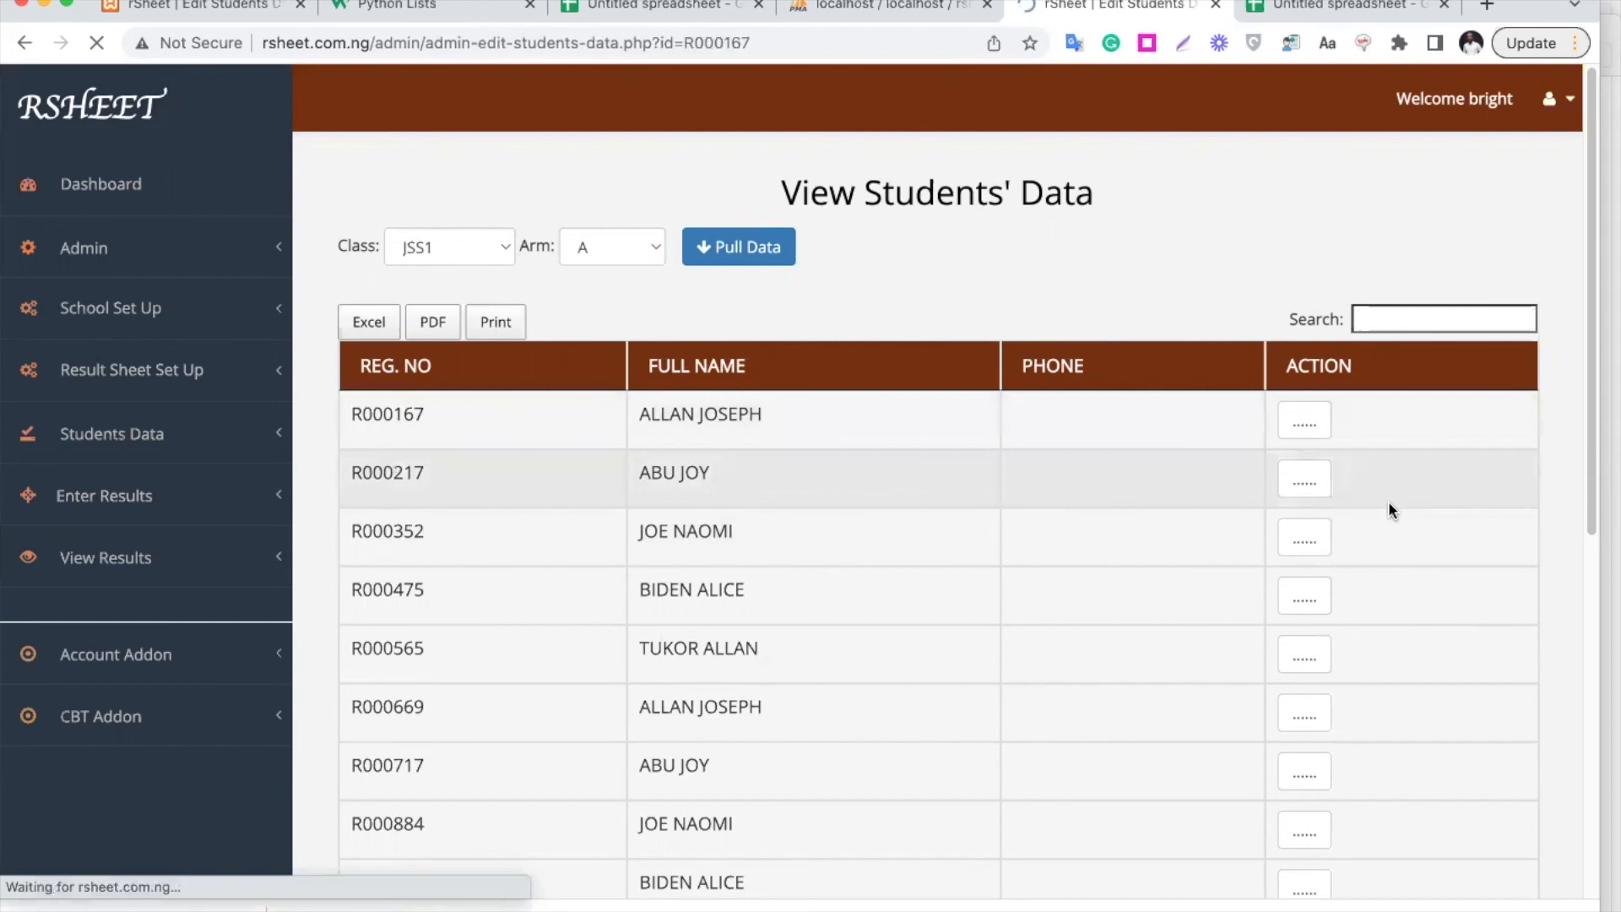
Expand and collapse the Students Data and Enter Results sidebar sections once the edit form loads
scroll(639, 525, "down", 3)
scroll(656, 514, "up", 3)
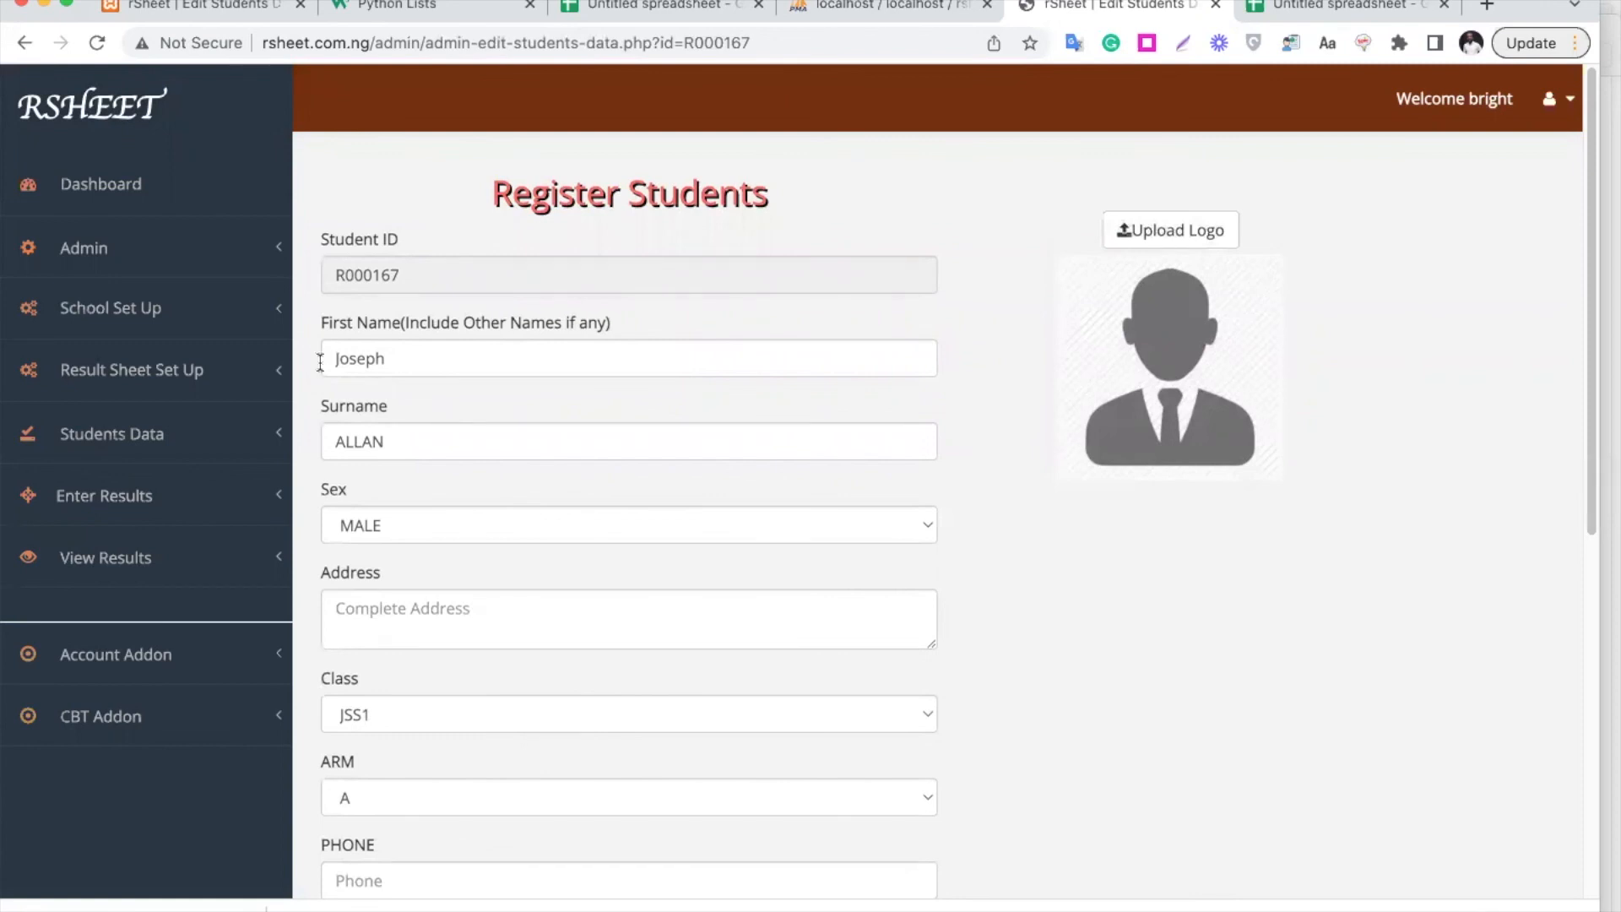
left_click(175, 442)
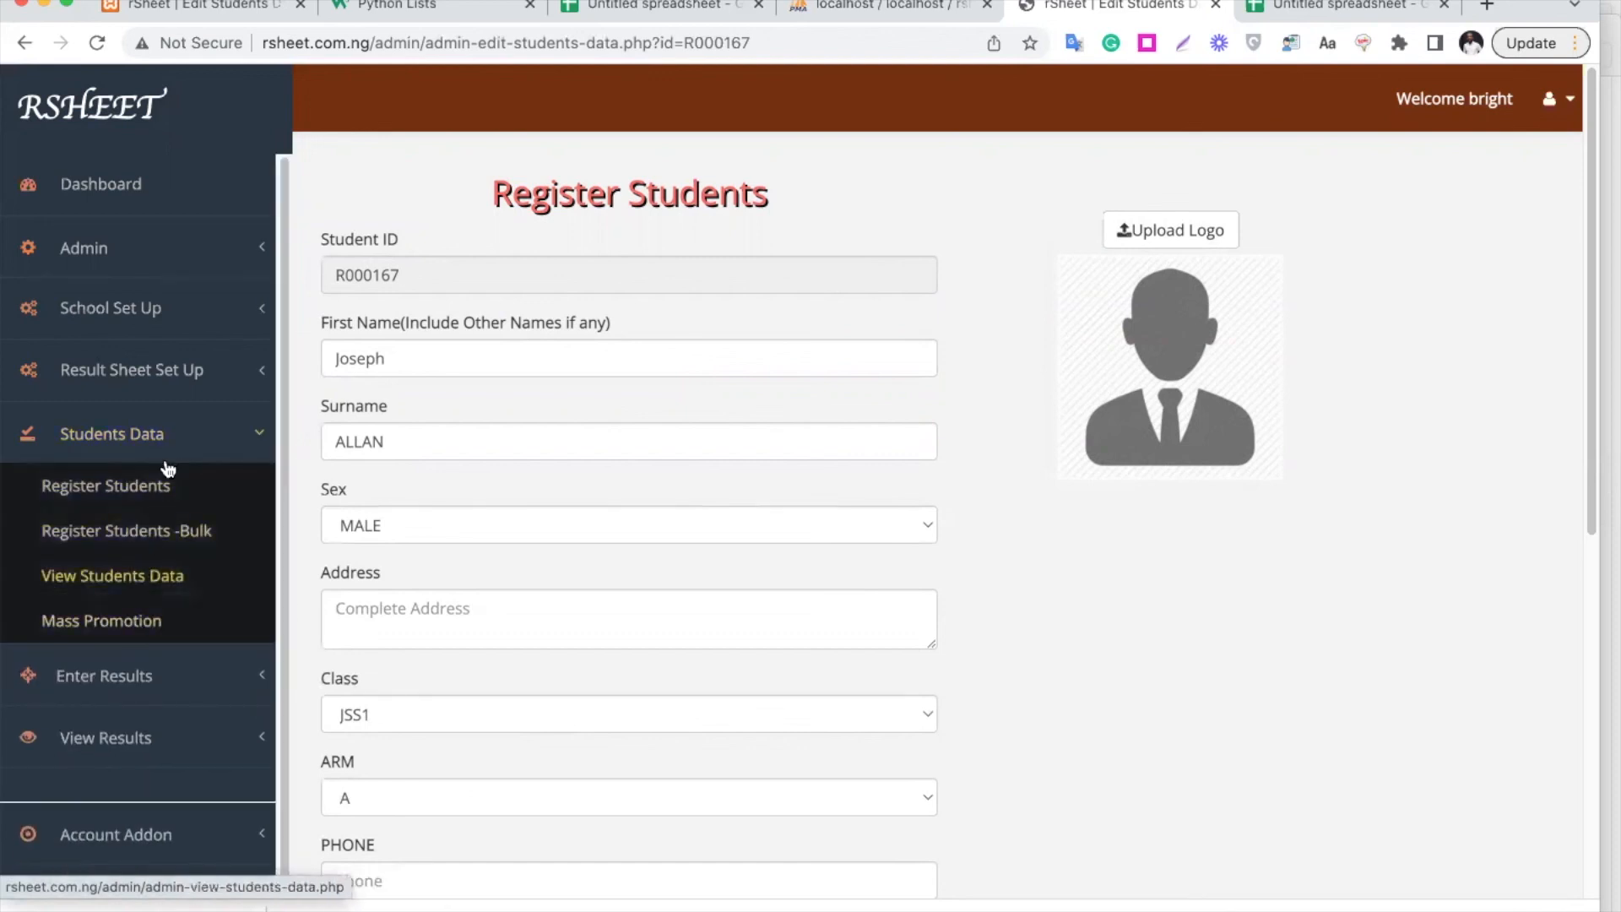
left_click(175, 434)
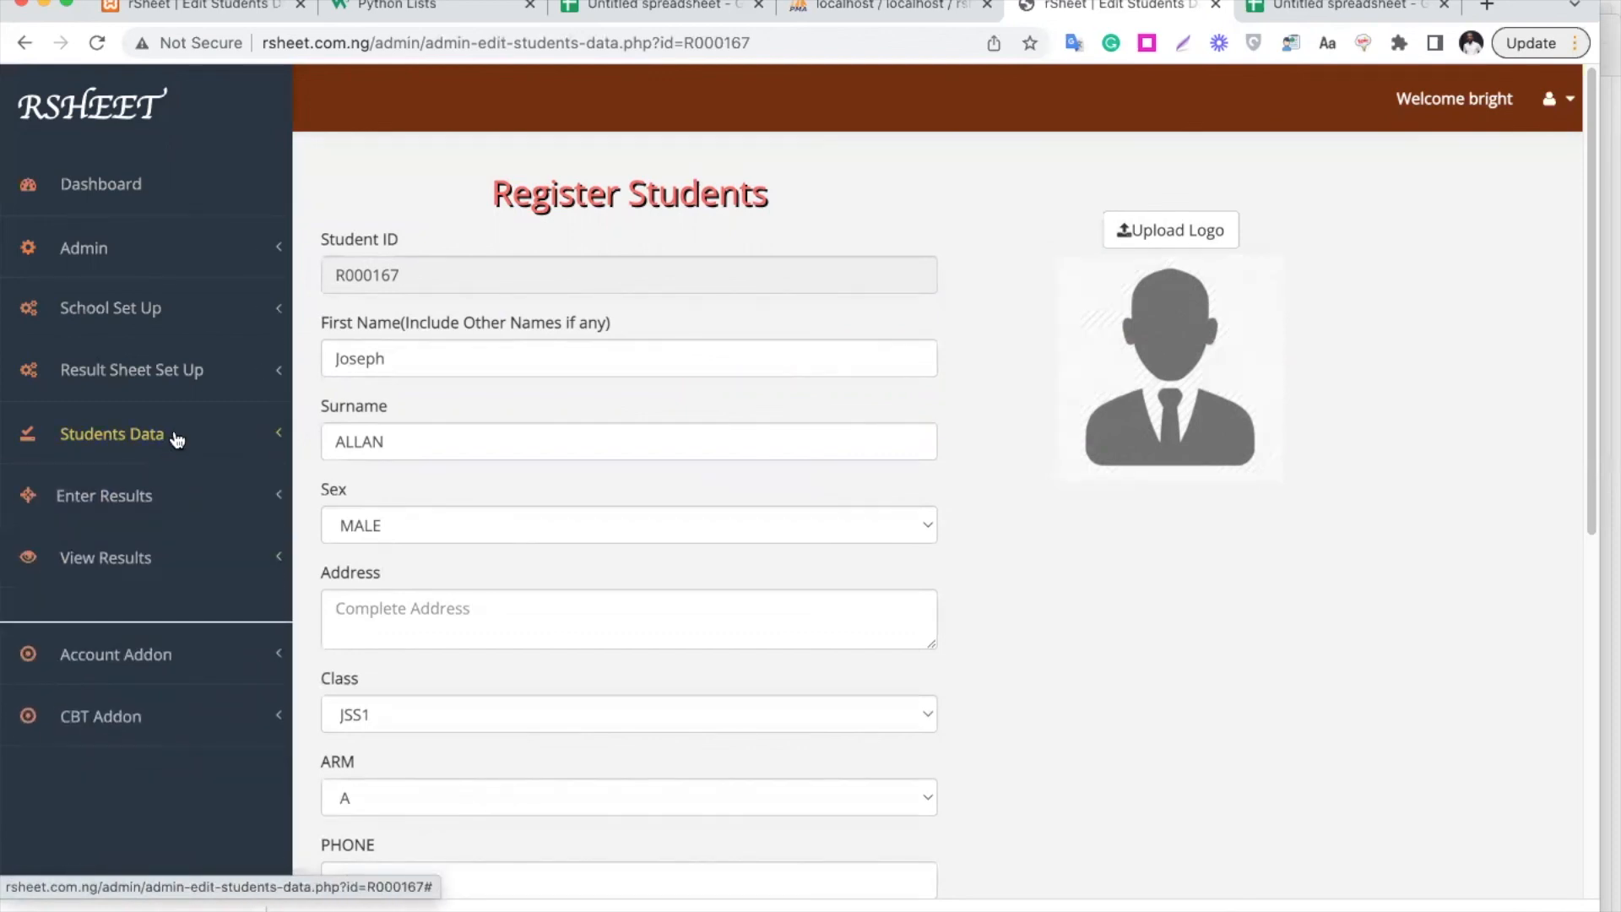
left_click(152, 506)
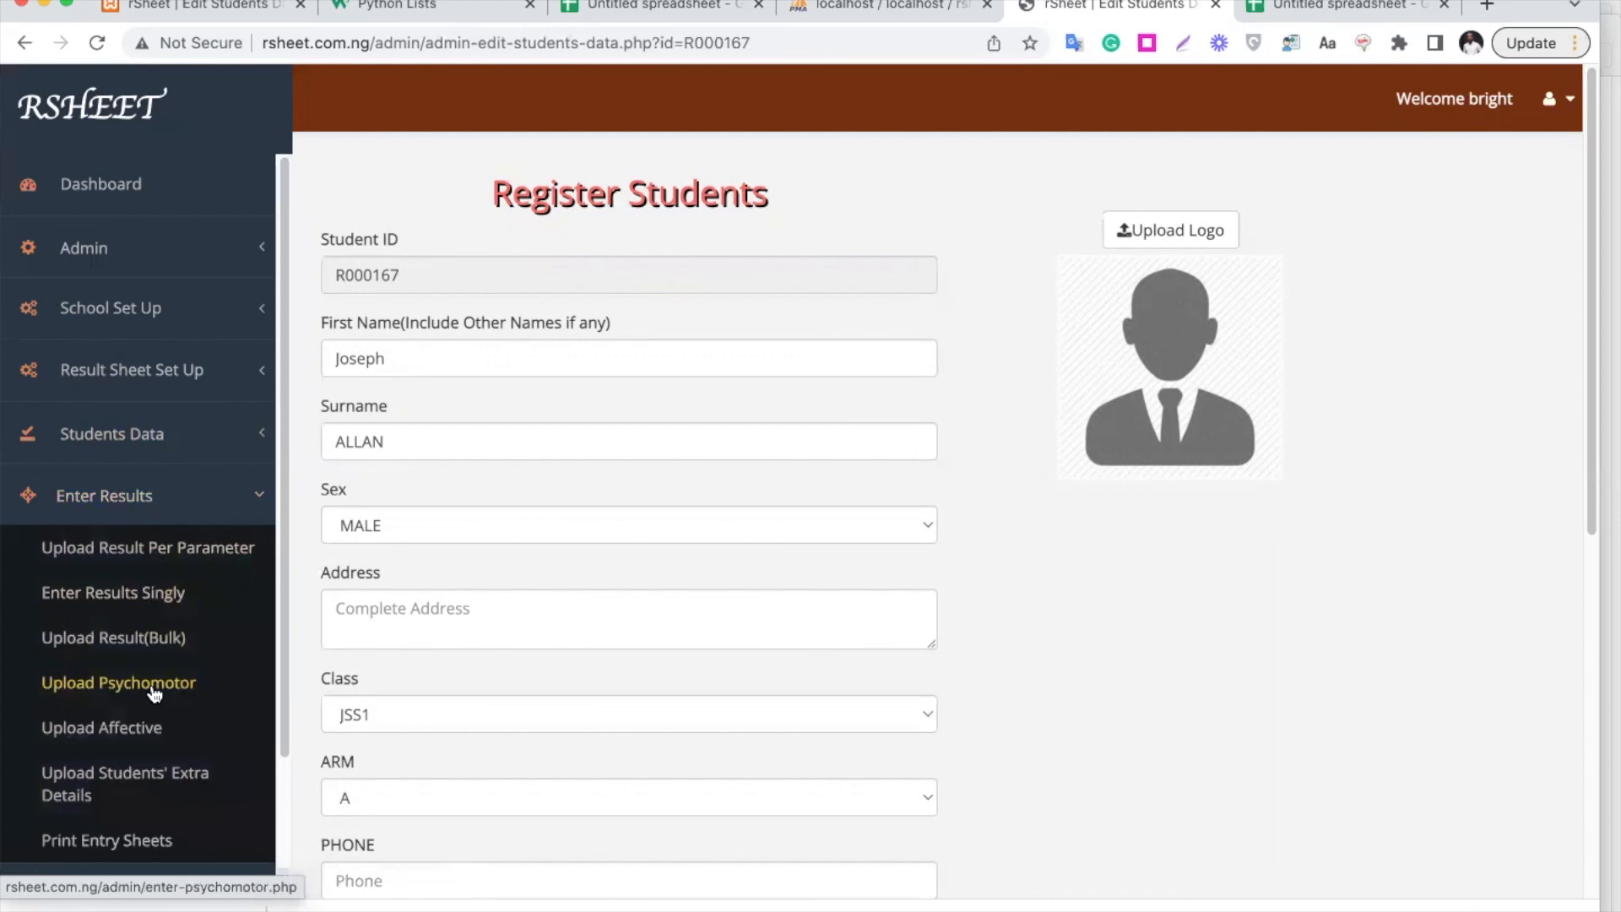
scroll(152, 692, "down", 1)
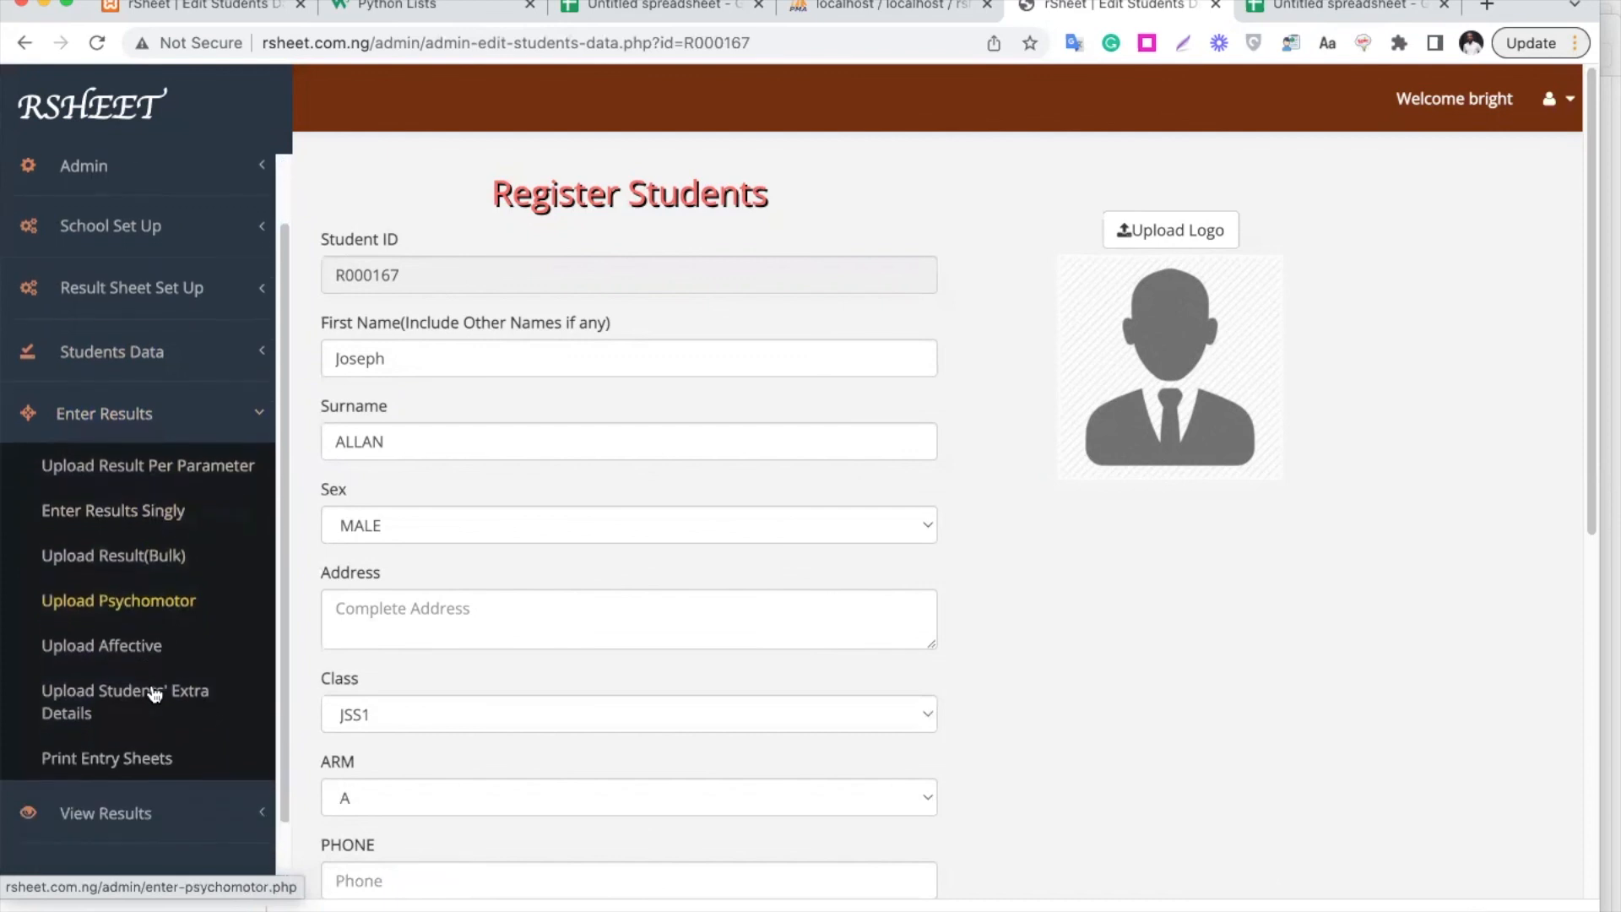
left_click(196, 431)
Expand View Results, then expand and collapse the Admin, Account Addon and CBT Addon sections
left_click(148, 559)
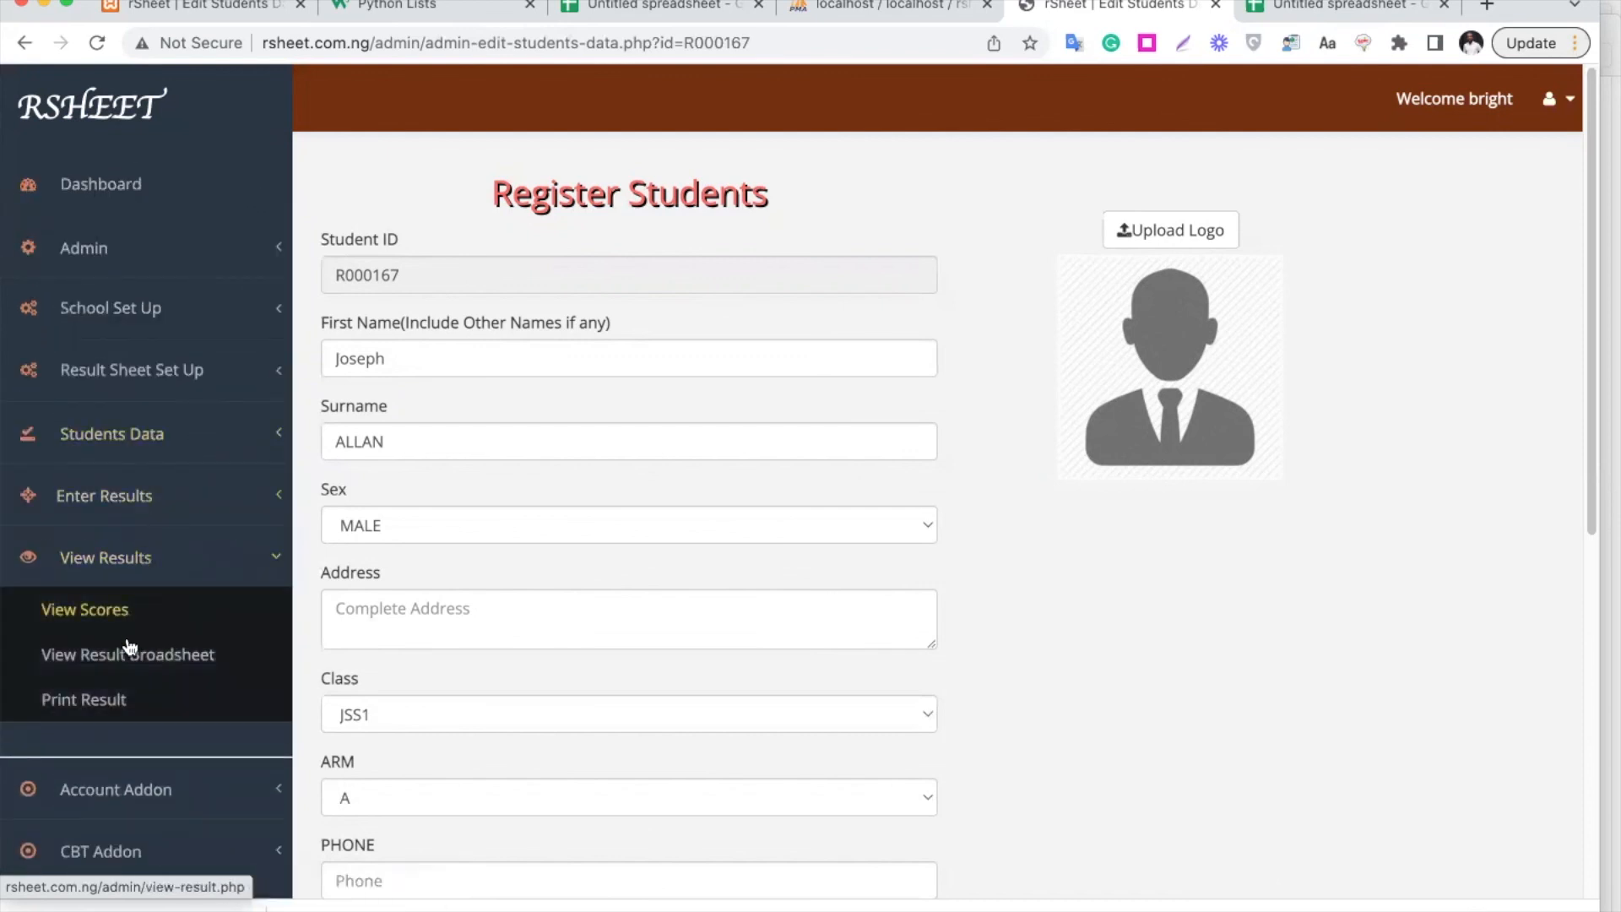
left_click(174, 247)
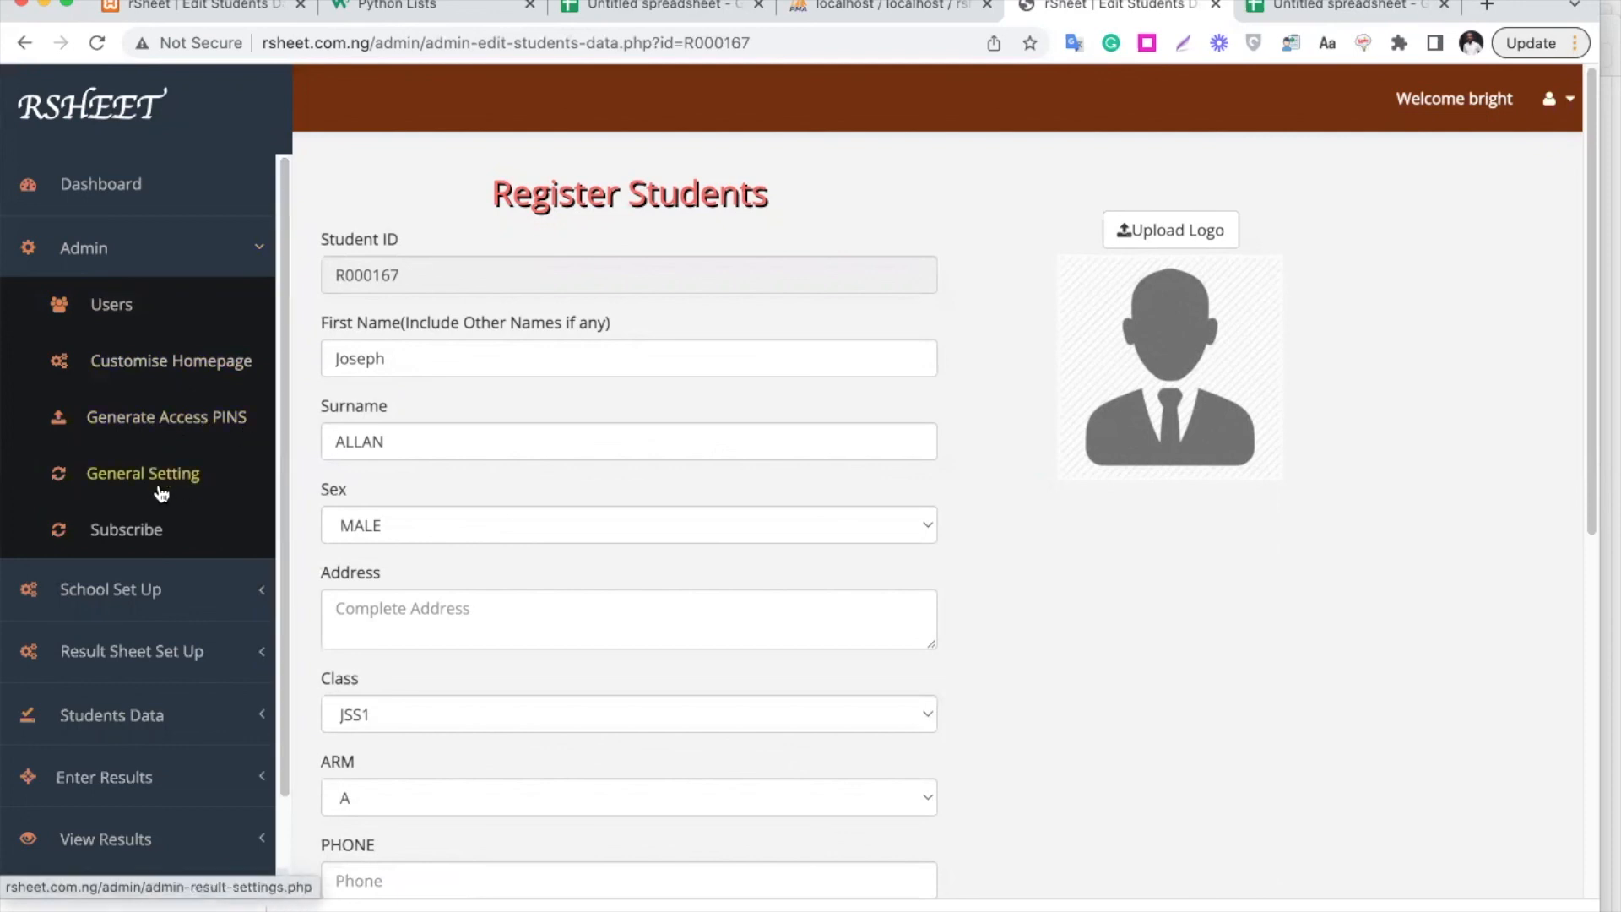
left_click(158, 264)
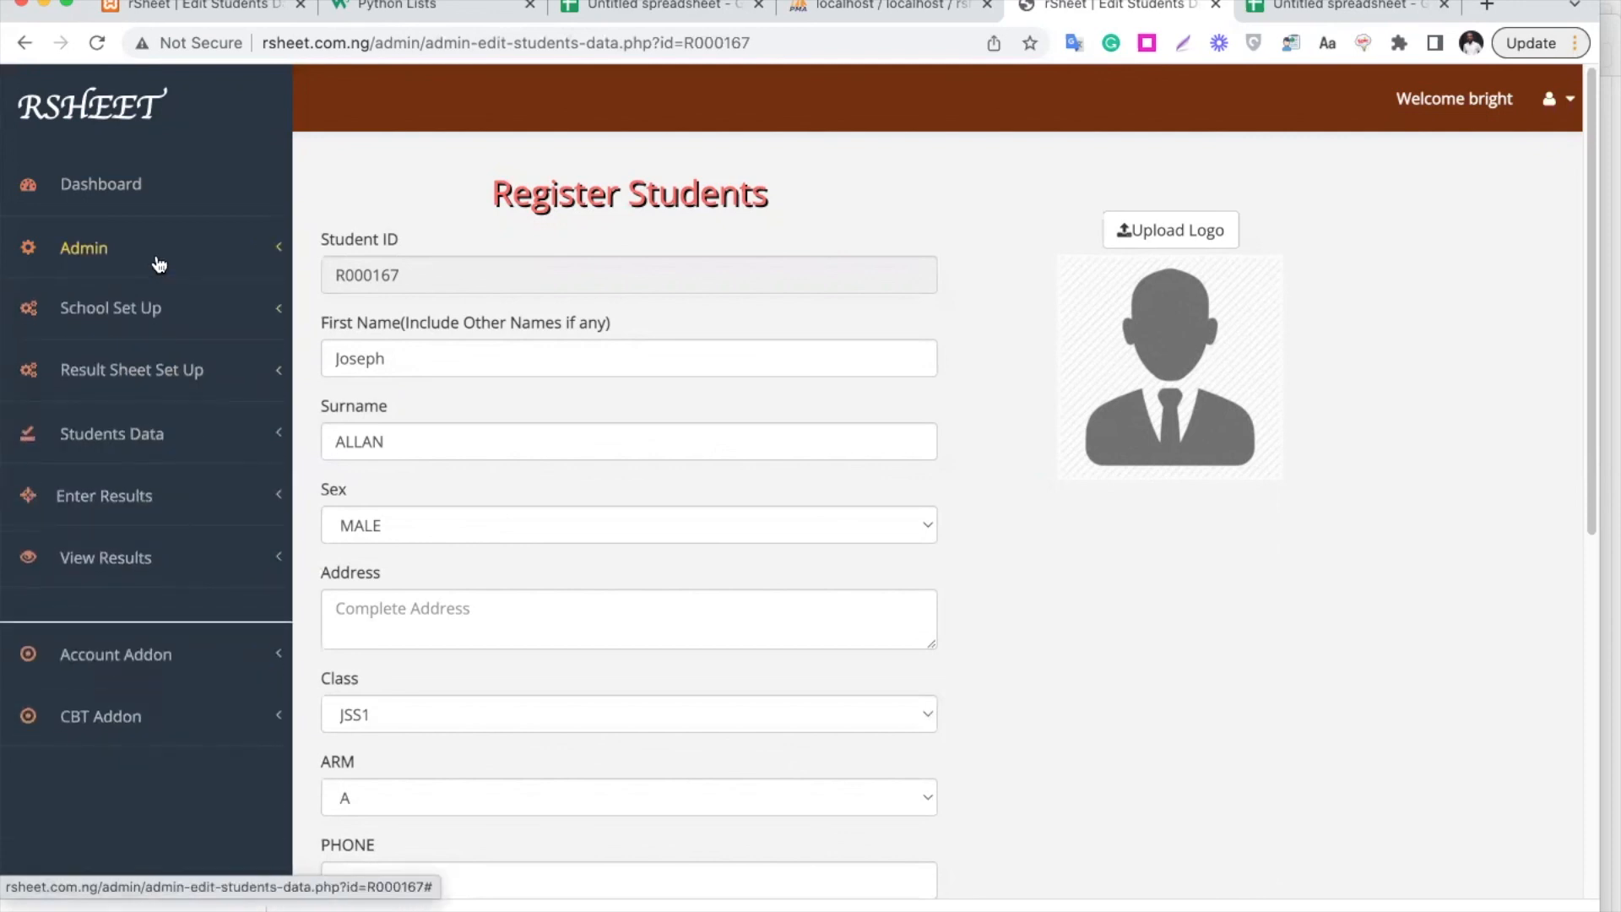
left_click(162, 667)
left_click(167, 662)
left_click(159, 719)
scroll(160, 724, "down", 2)
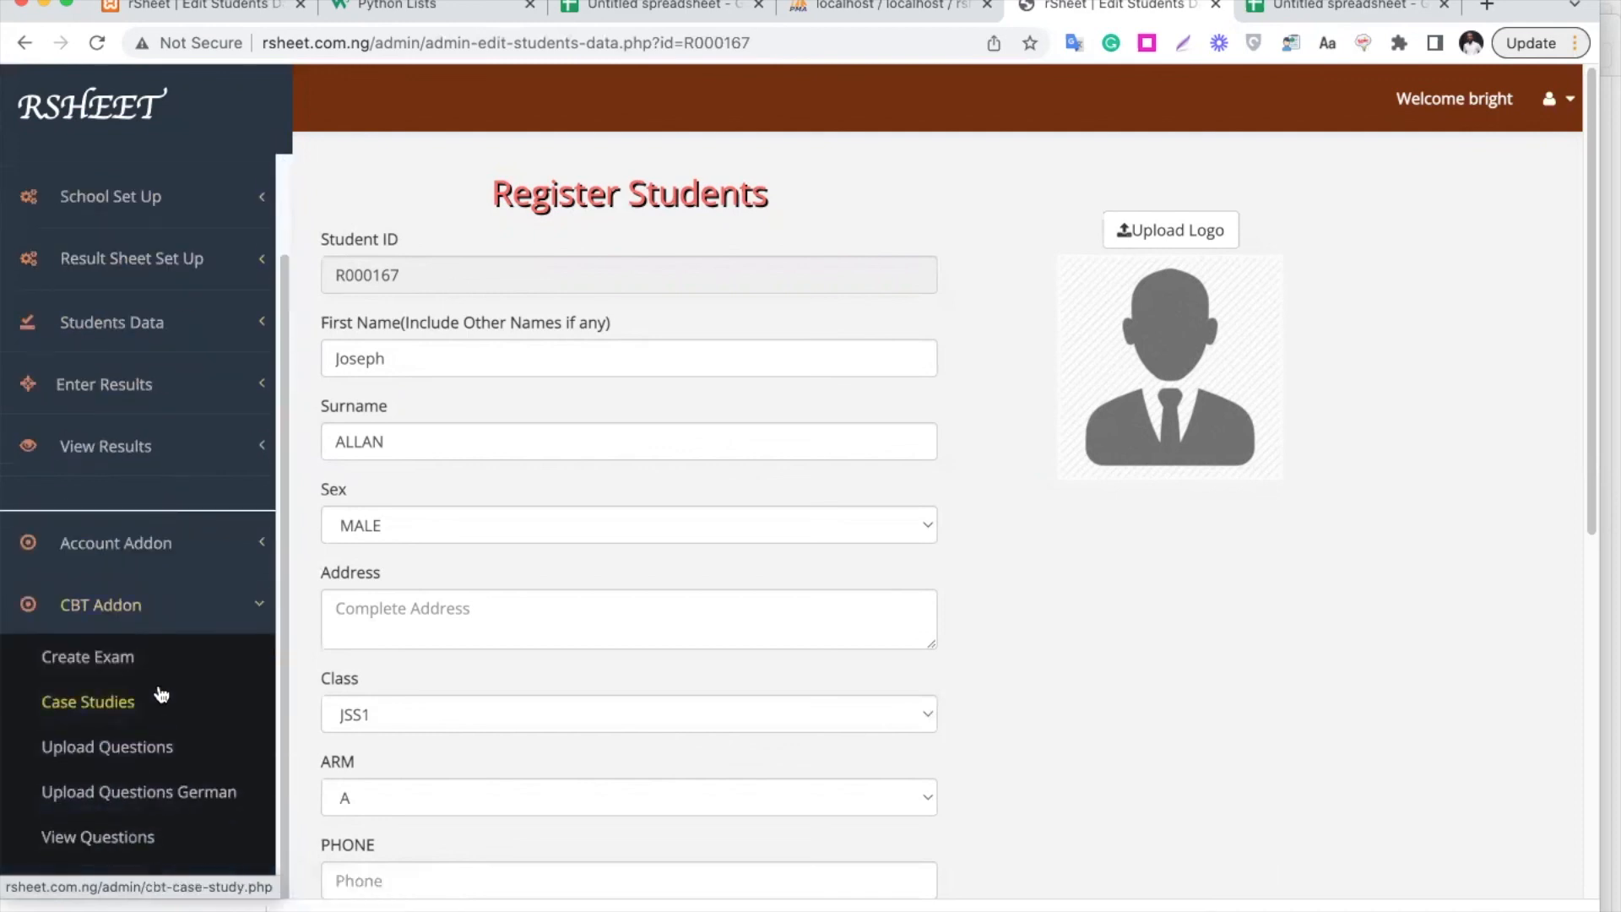
left_click(183, 613)
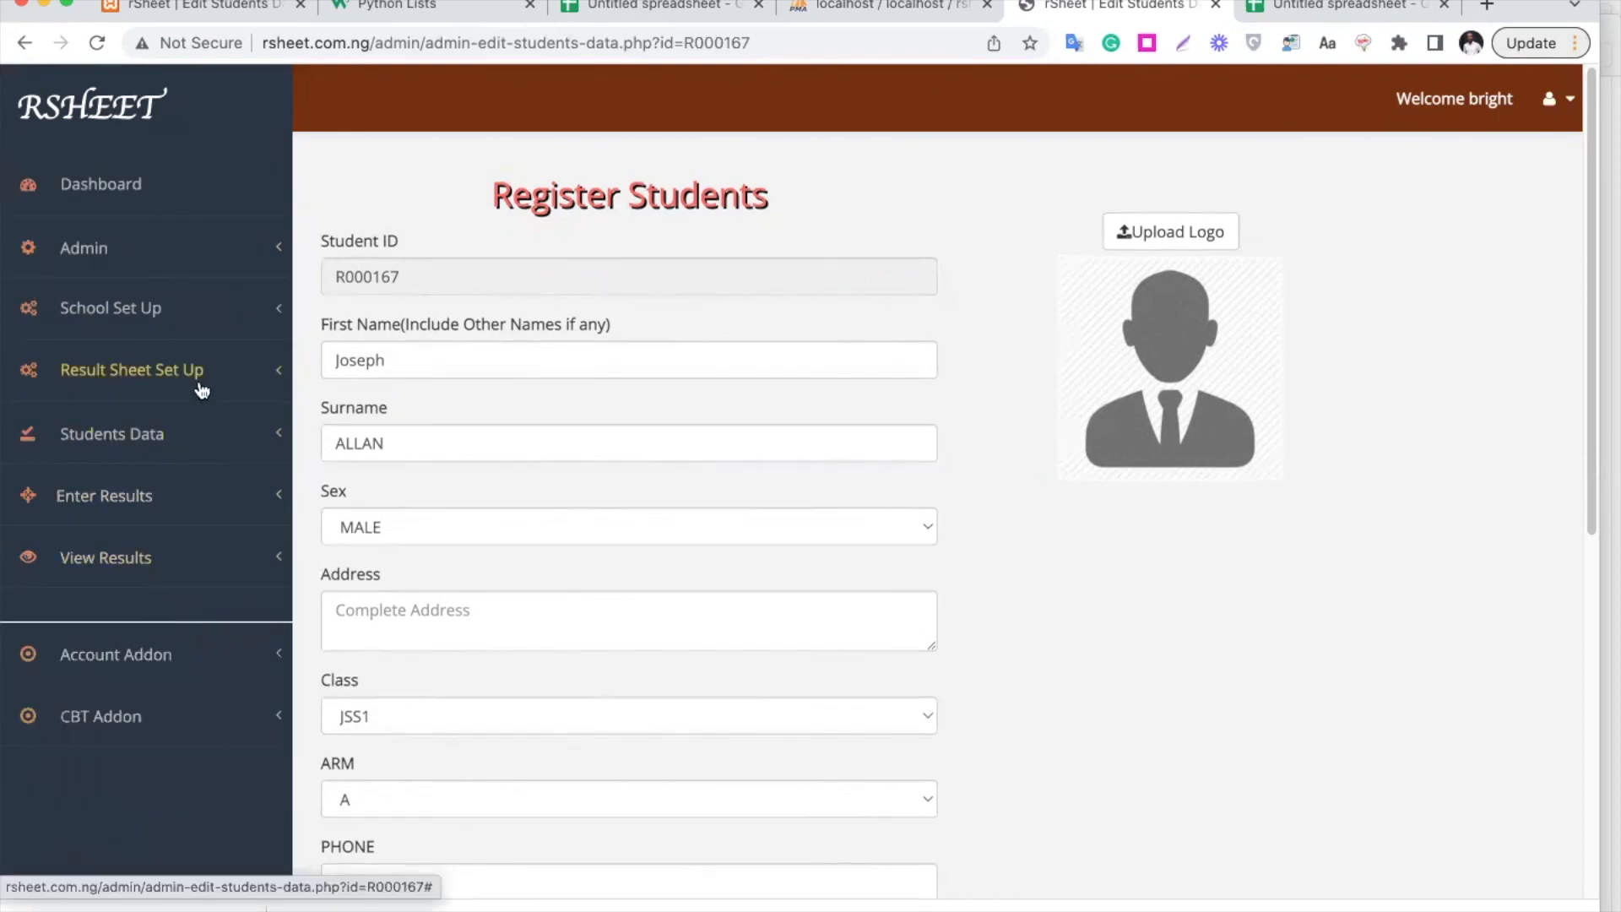